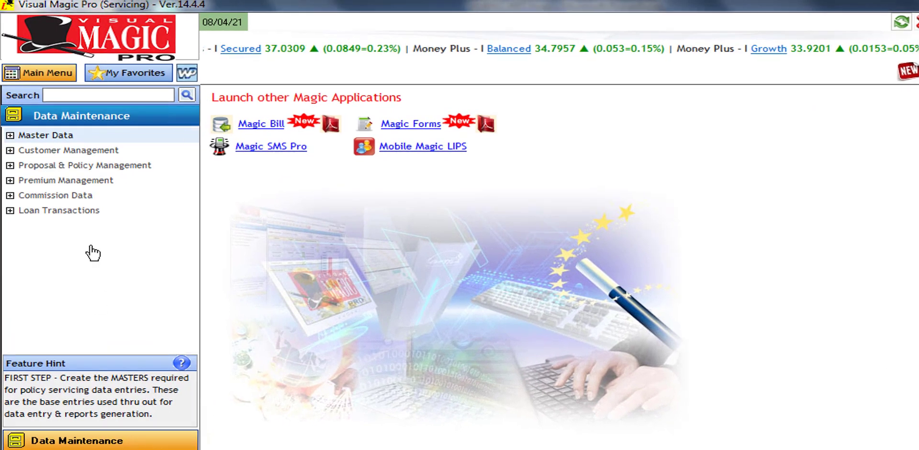
Expand Premium Management in the Data Maintenance tree to list its options
{"action": "left_click", "coordinate": [25, 182]}
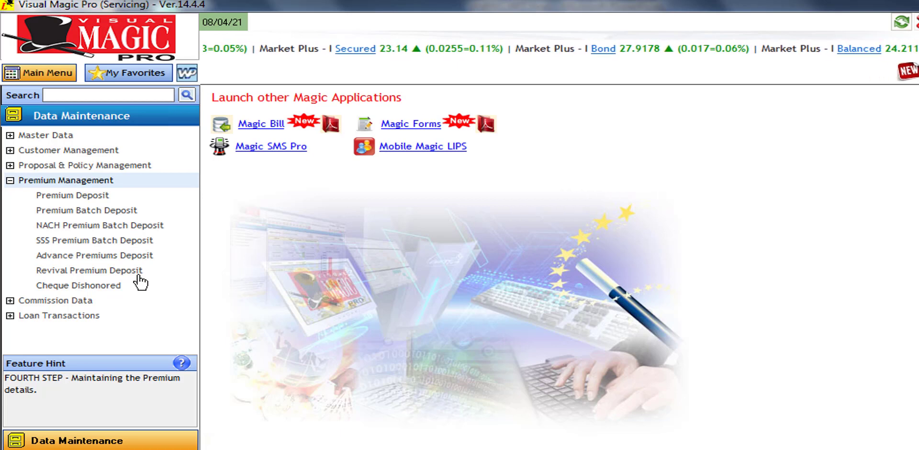
Open Premium Deposit to show the tabular list of existing deposits
{"action": "left_click", "coordinate": [102, 199]}
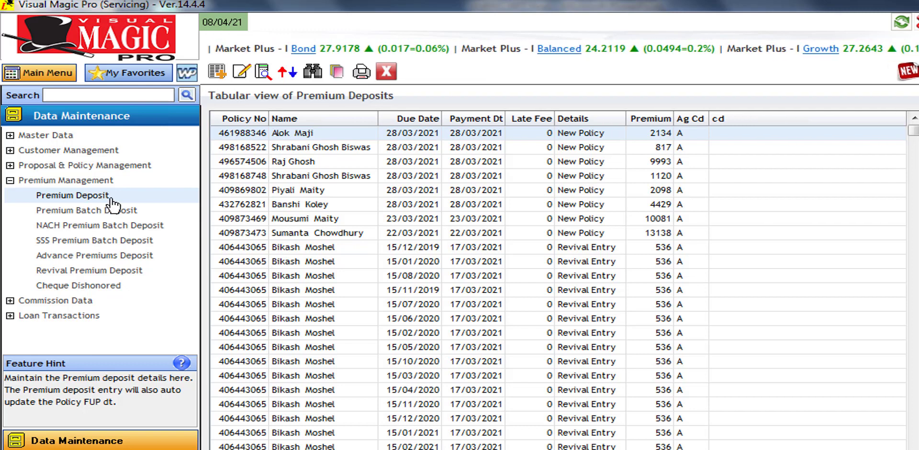
Start a new deposit for the policy number and set the payment date to 07/04/2021
{"action": "left_click", "coordinate": [219, 76]}
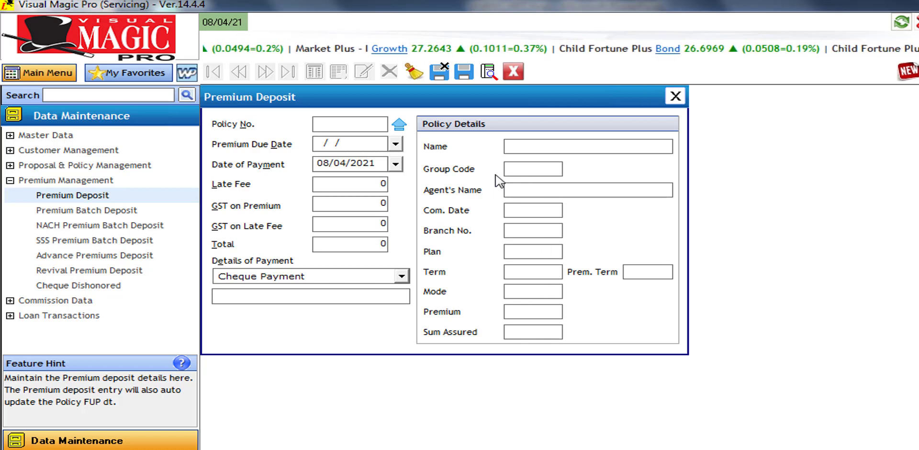
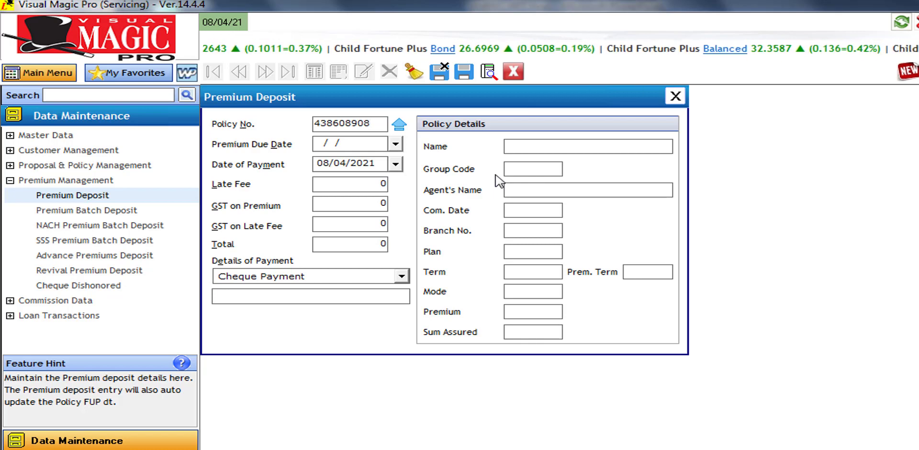
{"action": "key", "text": "Return"}
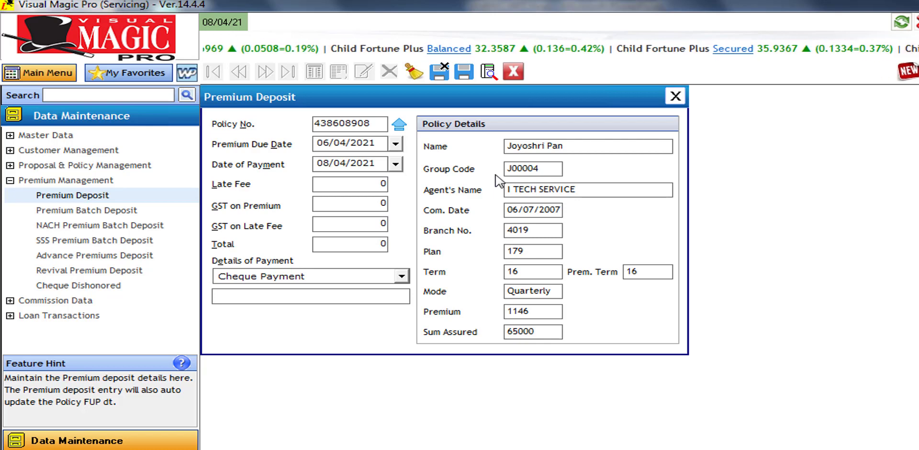
{"action": "key", "text": "Tab"}
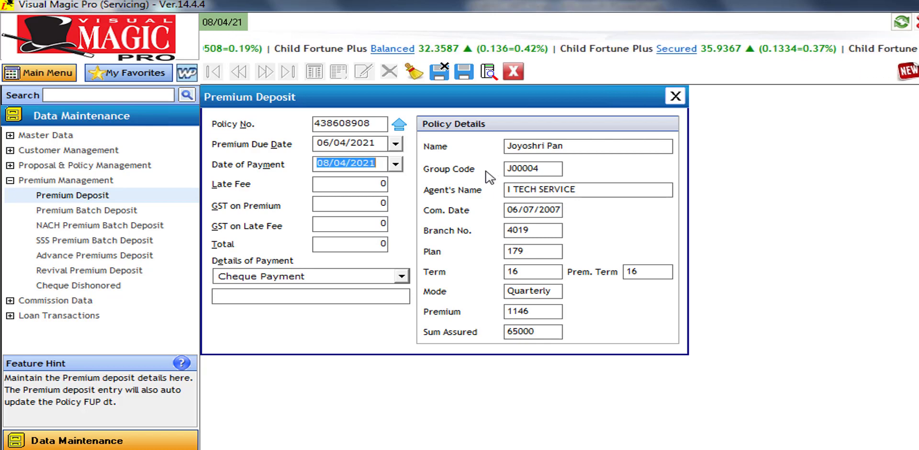
{"action": "left_click", "coordinate": [396, 164]}
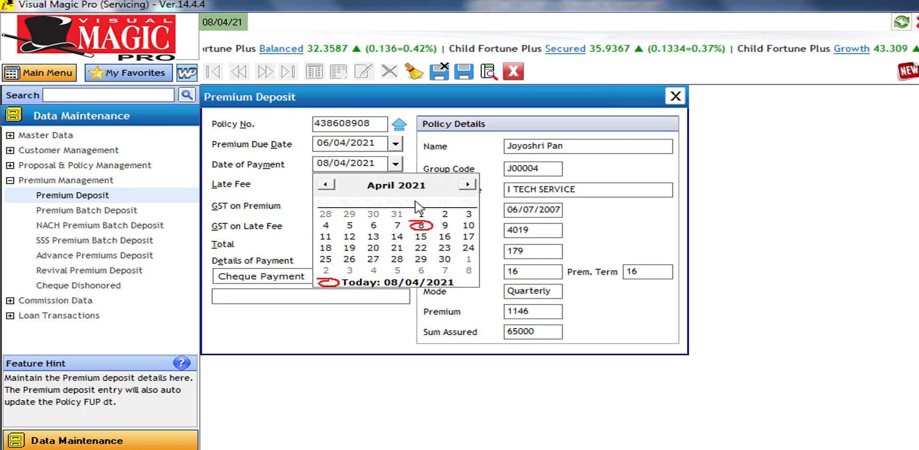
{"action": "left_click", "coordinate": [398, 227]}
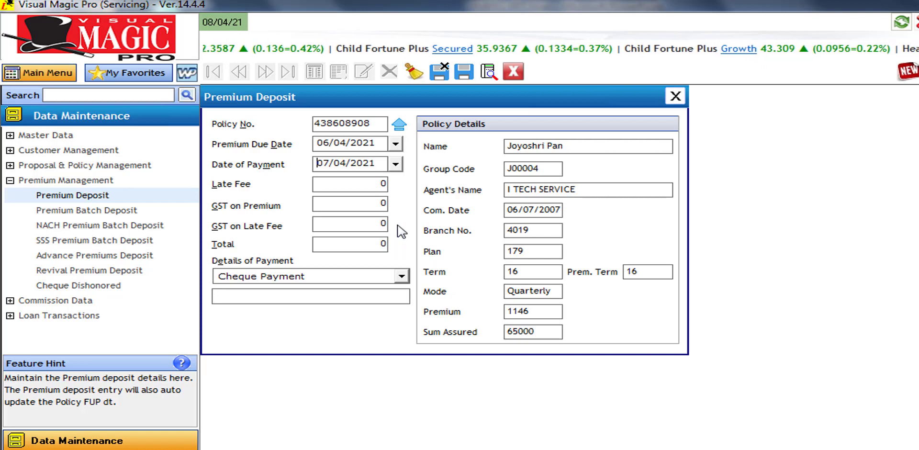
{"action": "key", "text": "Tab"}
{"action": "key", "text": "Tab"}
{"action": "key", "text": "Tab"}
{"action": "key", "text": "Tab"}
{"action": "key", "text": "Tab"}
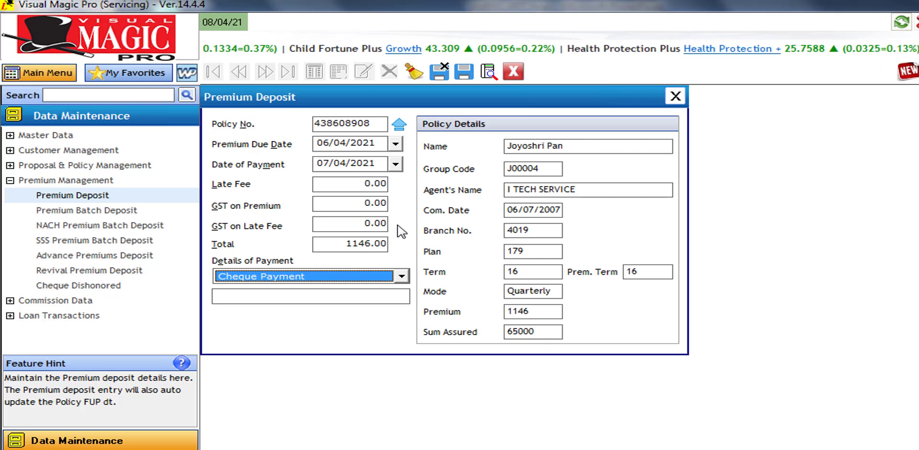
{"action": "left_click", "coordinate": [331, 275]}
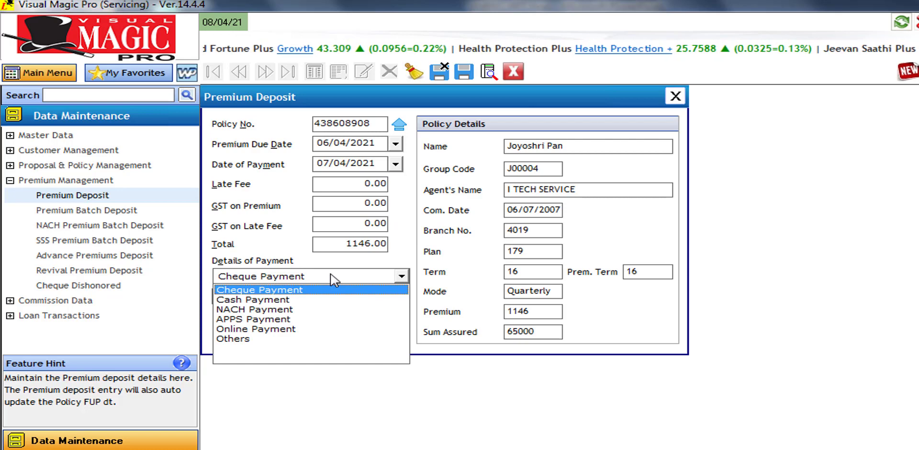
{"action": "left_click", "coordinate": [305, 290]}
{"action": "left_click", "coordinate": [295, 295]}
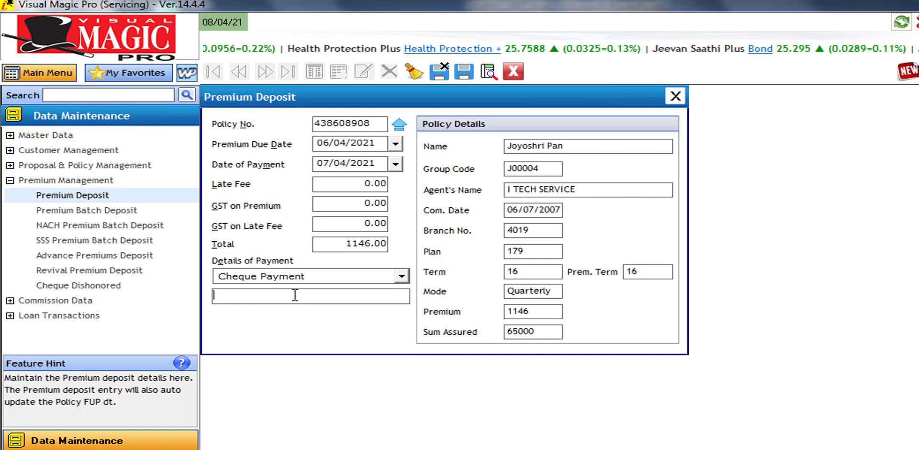
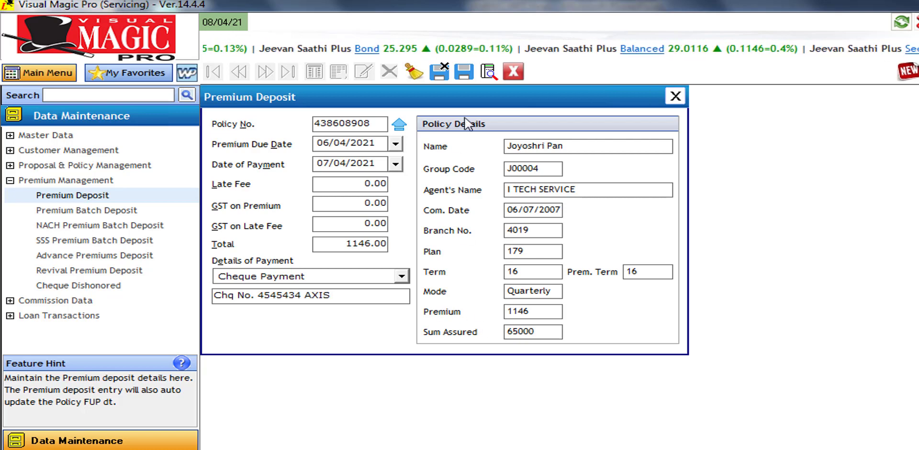
{"action": "left_click", "coordinate": [462, 73]}
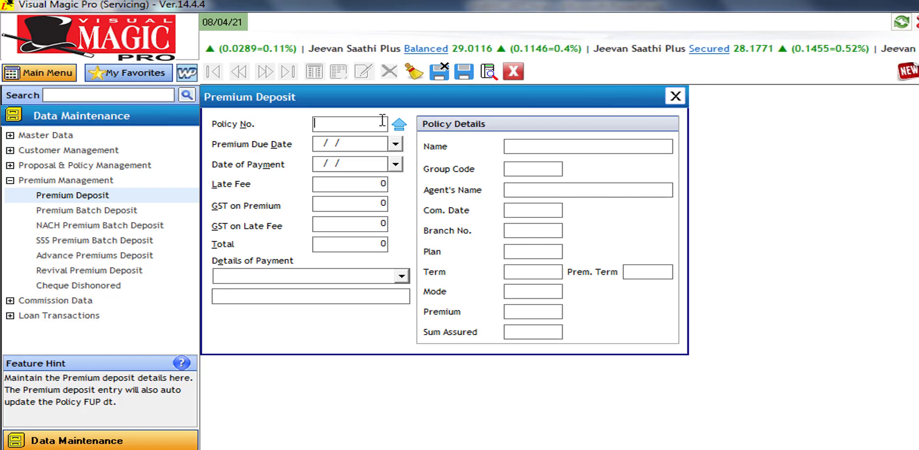
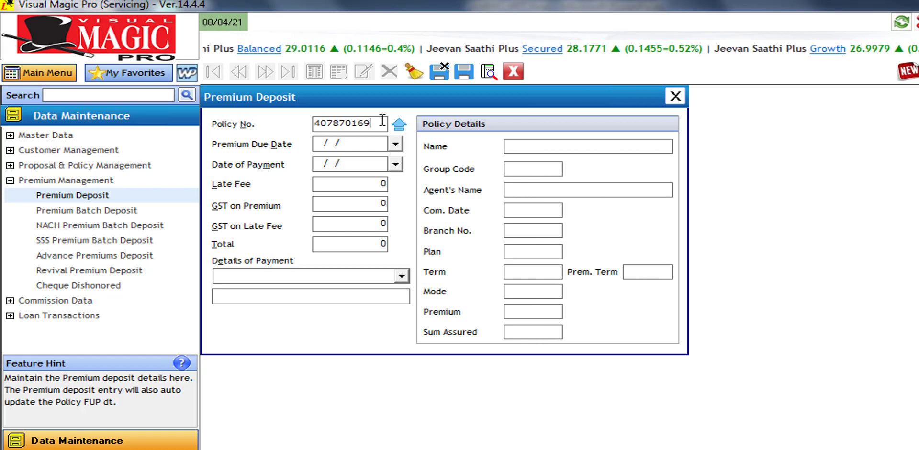
Enter the next policy number, set payment date 07/04/2021, and calculate GST and total
{"action": "key", "text": "Return"}
{"action": "key", "text": "Return"}
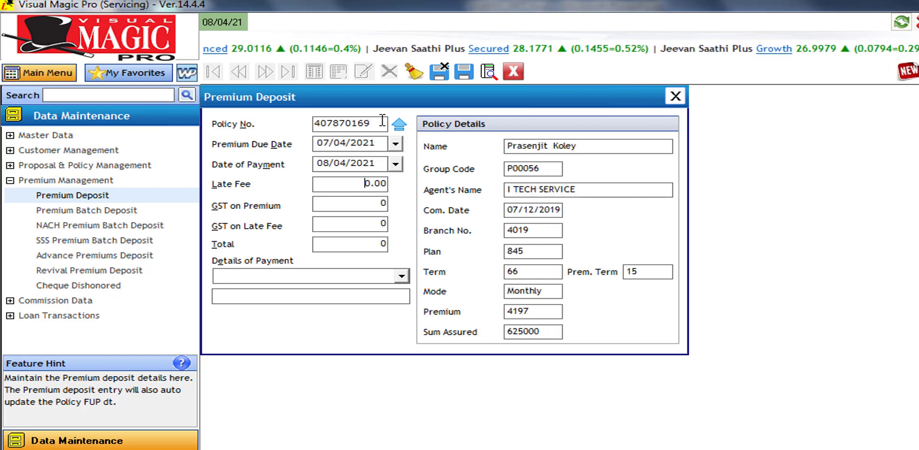
{"action": "left_click", "coordinate": [397, 165]}
{"action": "left_click", "coordinate": [397, 225]}
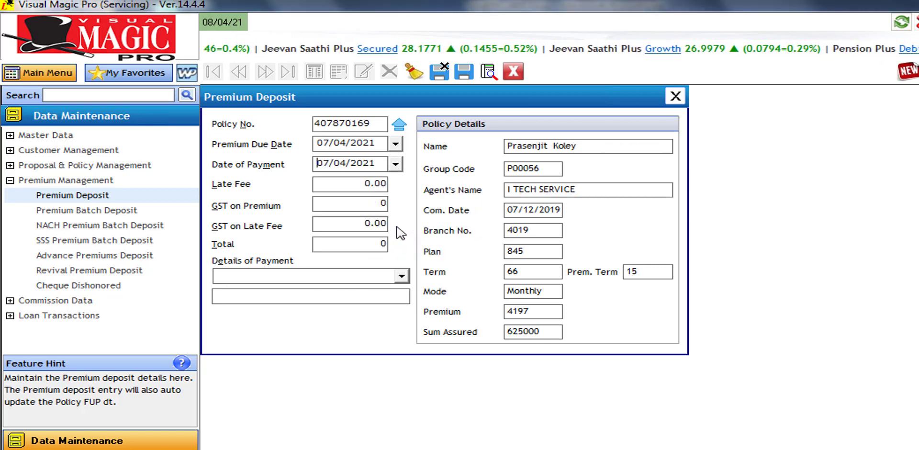
{"action": "key", "text": "Return"}
{"action": "key", "text": "Return"}
{"action": "key", "text": "Return"}
{"action": "key", "text": "Return"}
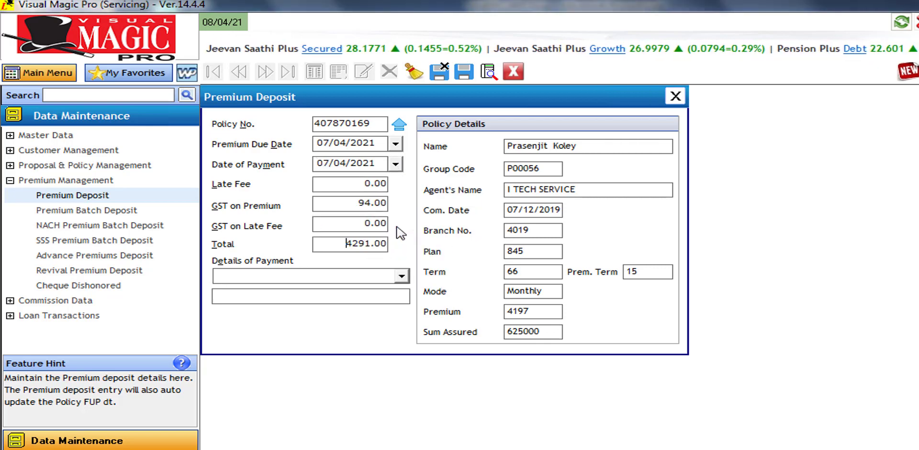
{"action": "key", "text": "Return"}
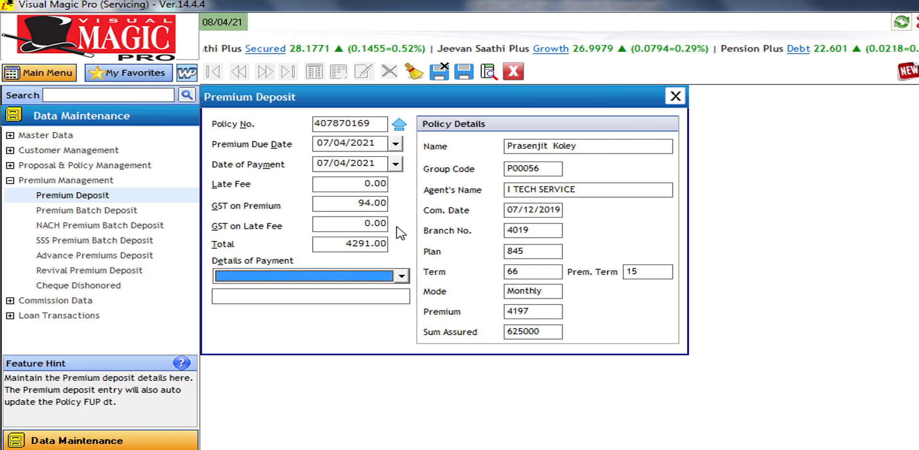
{"action": "left_click", "coordinate": [316, 300]}
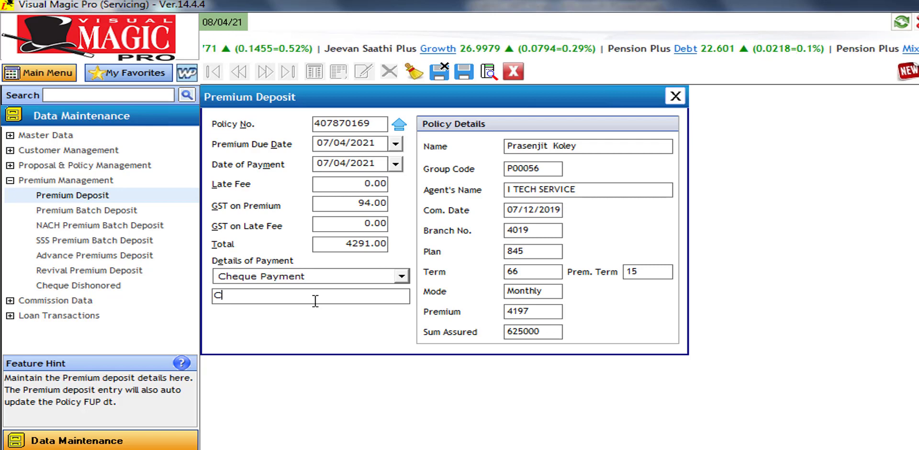
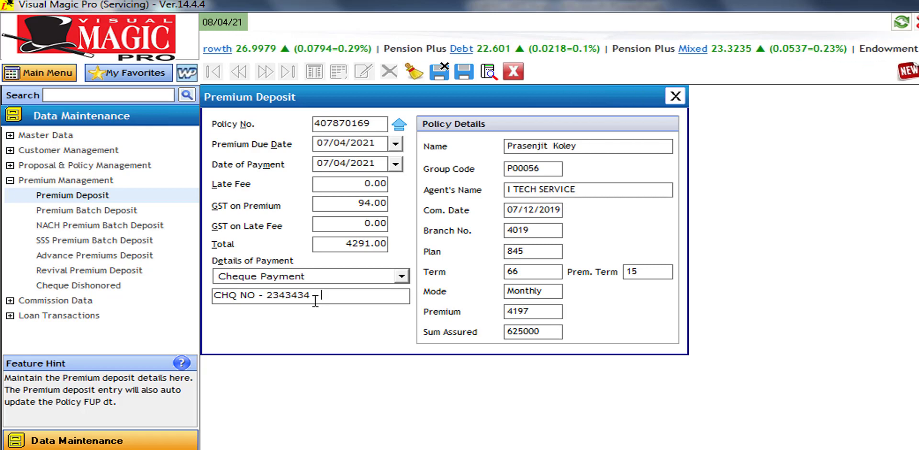
{"action": "left_click", "coordinate": [443, 74]}
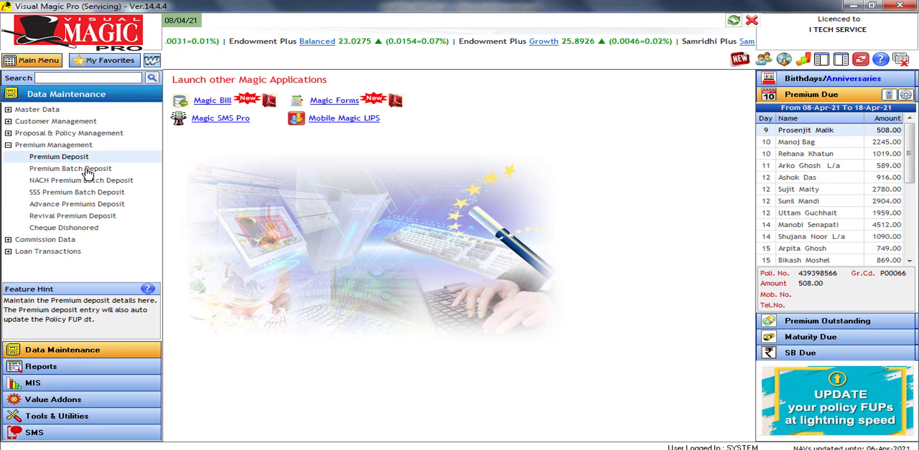
Open Premium Batch Deposit, keeping all agencies in the filter
{"action": "left_click", "coordinate": [88, 170]}
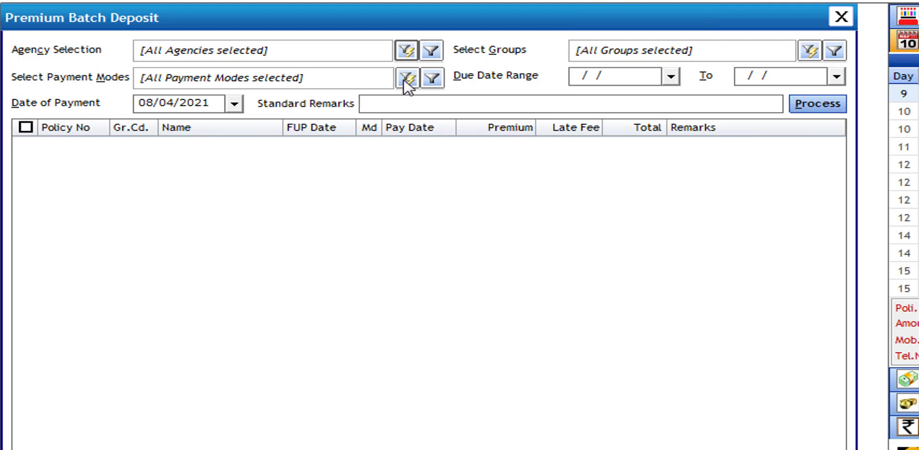
{"action": "left_click", "coordinate": [407, 54]}
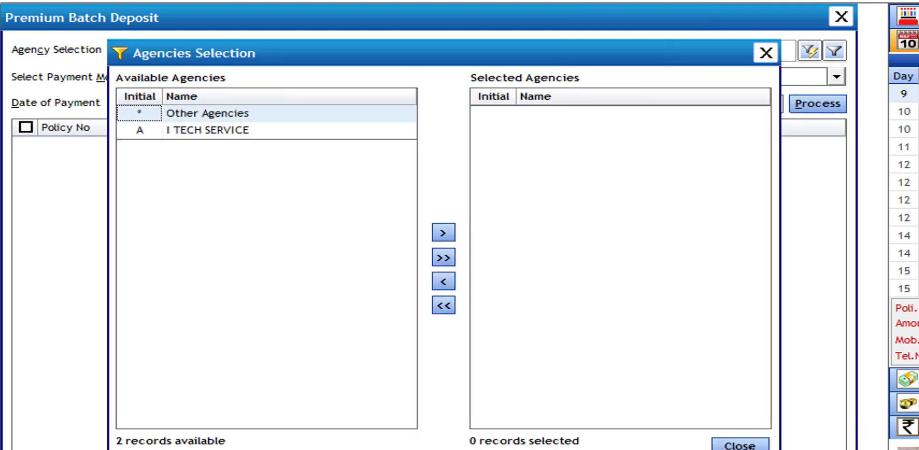
{"action": "left_click", "coordinate": [741, 444]}
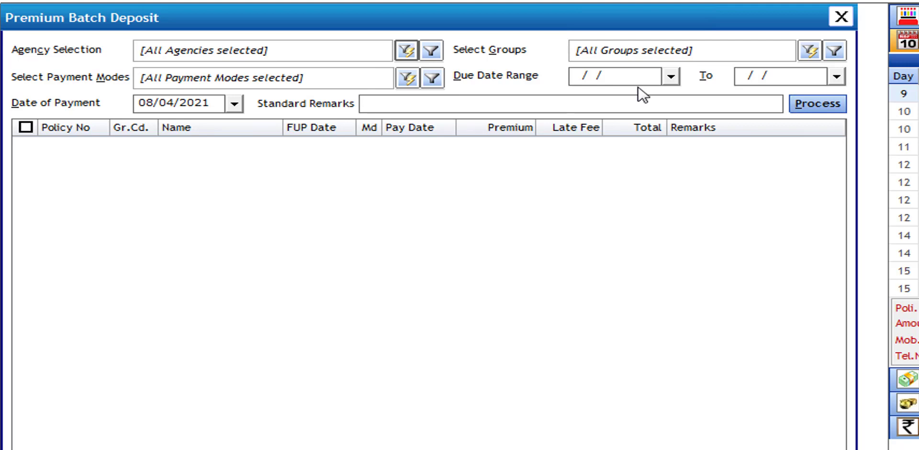
Set due range 01/04/2021–30/04/2021 and payment date 07/04/2021, then process the list
{"action": "left_click", "coordinate": [673, 79]}
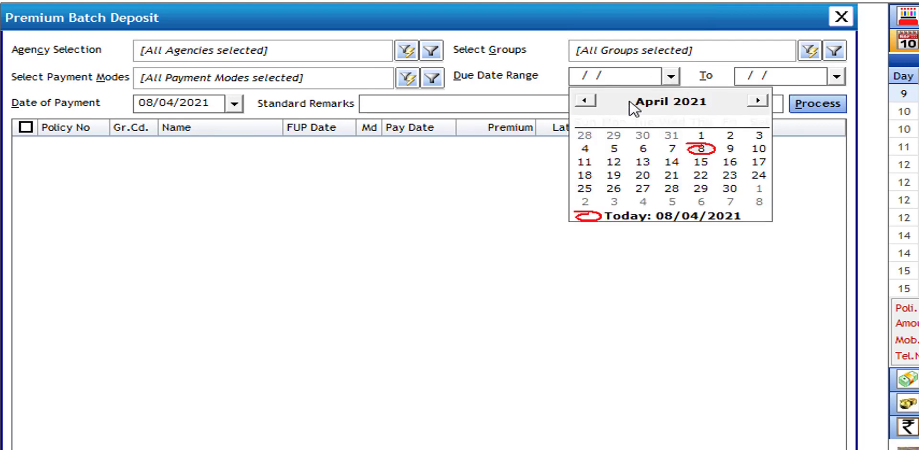
{"action": "left_click", "coordinate": [701, 136]}
{"action": "left_click", "coordinate": [810, 78]}
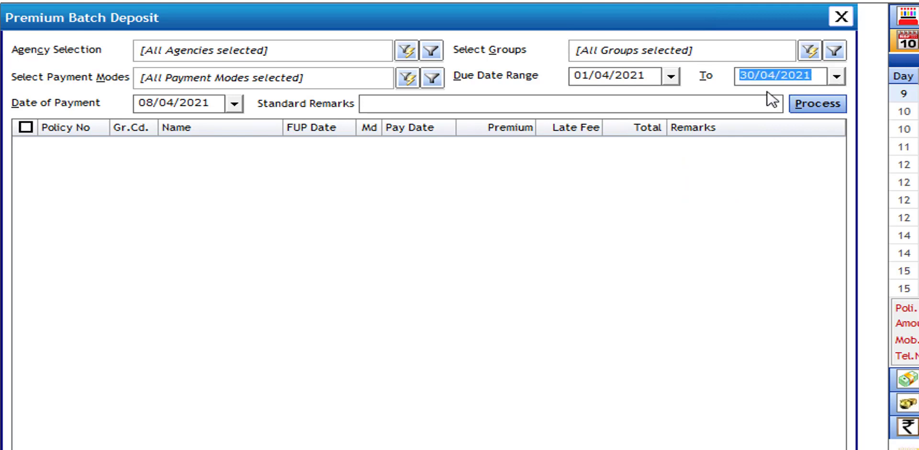
{"action": "left_click", "coordinate": [233, 104]}
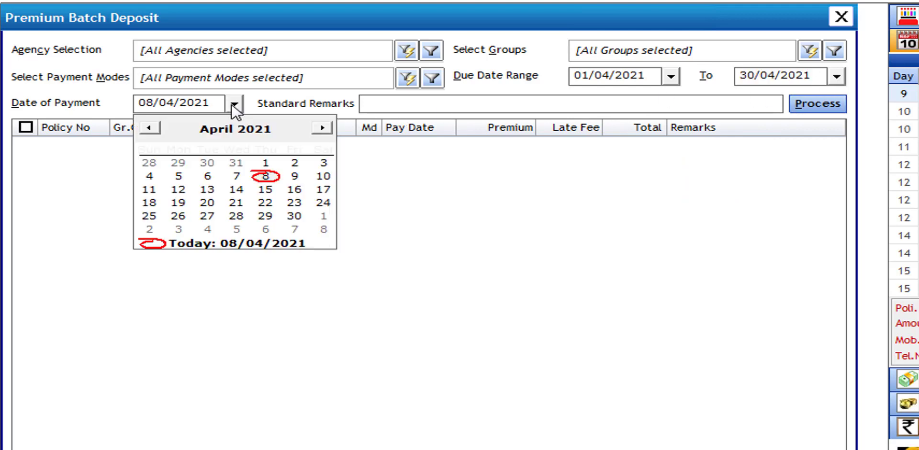
{"action": "left_click", "coordinate": [236, 178]}
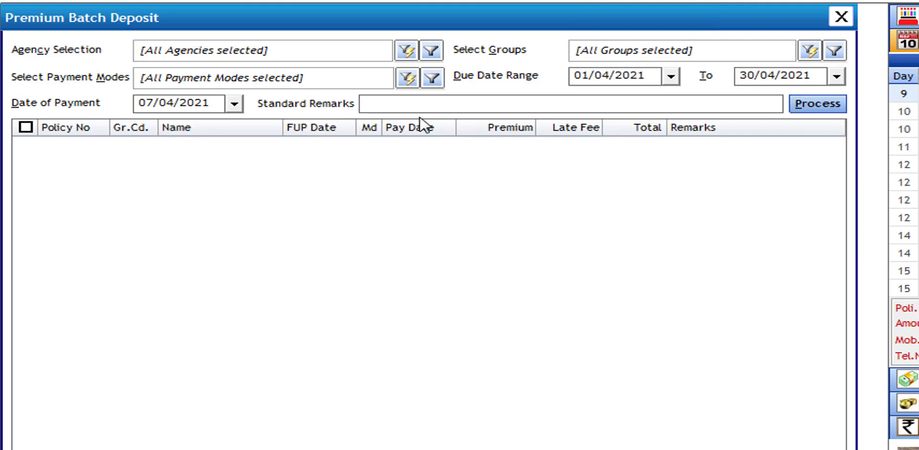
{"action": "left_click", "coordinate": [818, 104]}
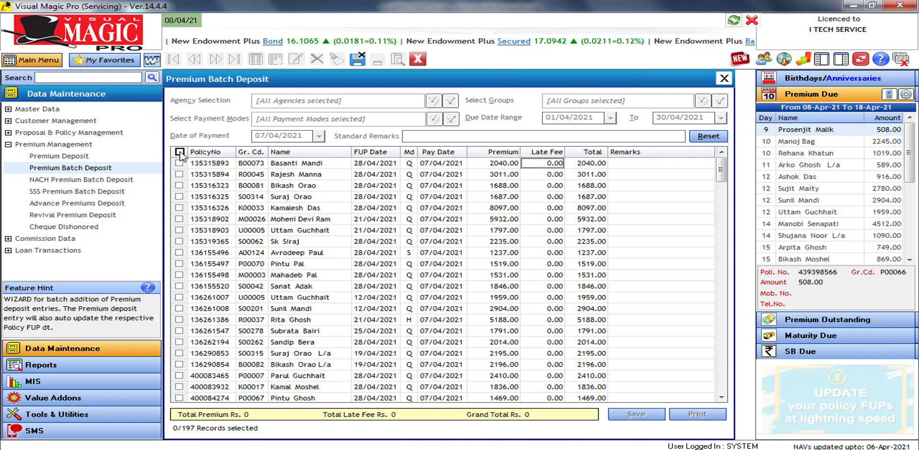
Tick the policies with premiums 1687, 2235, 1846 and 1959 (Rs. 7727), then reset the list
{"action": "left_click", "coordinate": [180, 151]}
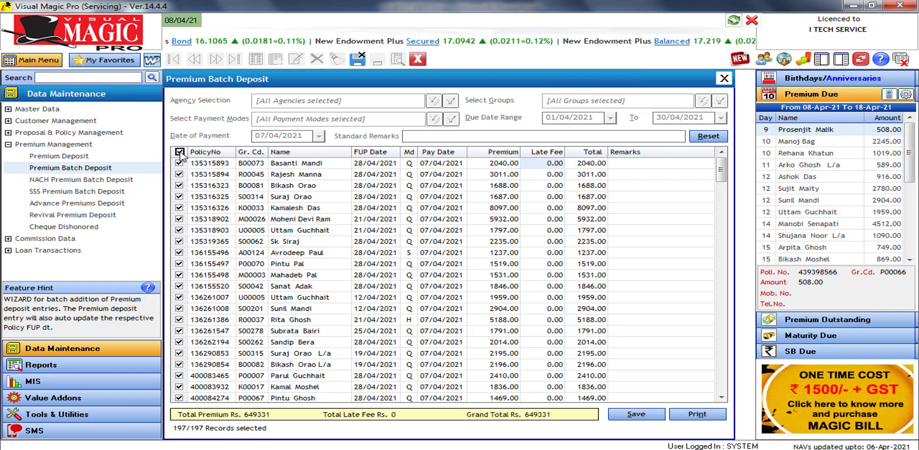
{"action": "left_click", "coordinate": [180, 151]}
{"action": "left_click", "coordinate": [179, 196]}
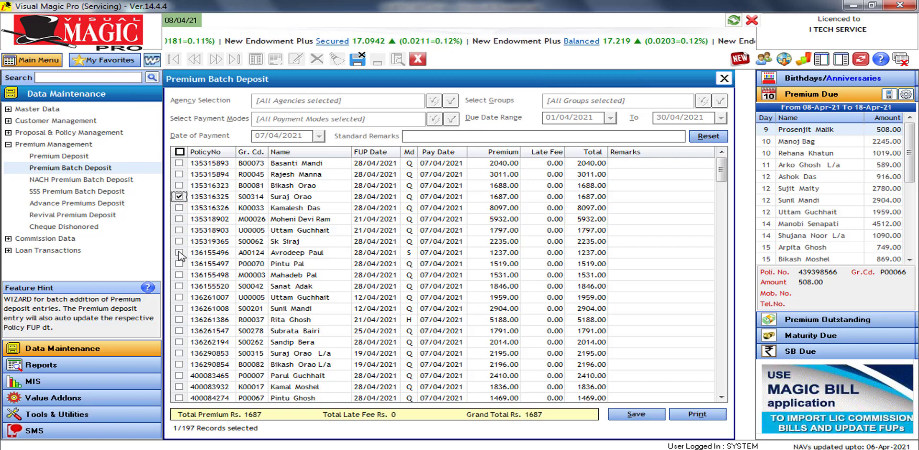
{"action": "left_click", "coordinate": [179, 241]}
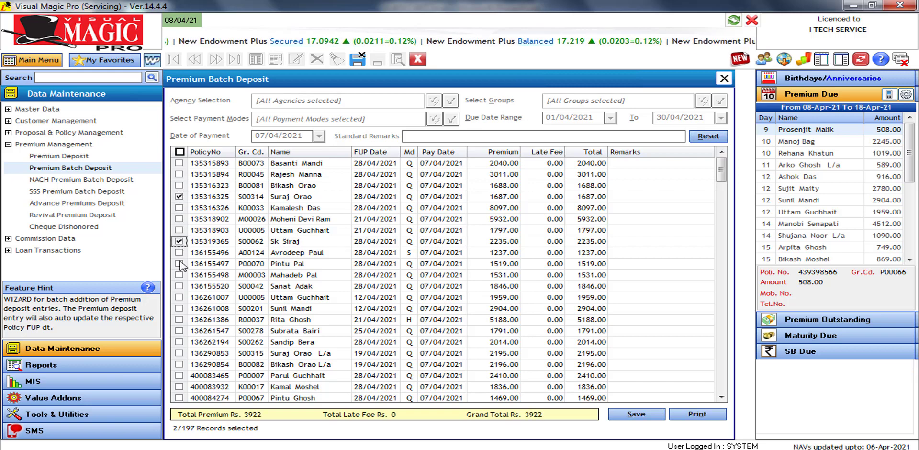
{"action": "left_click", "coordinate": [179, 286]}
{"action": "left_click", "coordinate": [179, 297]}
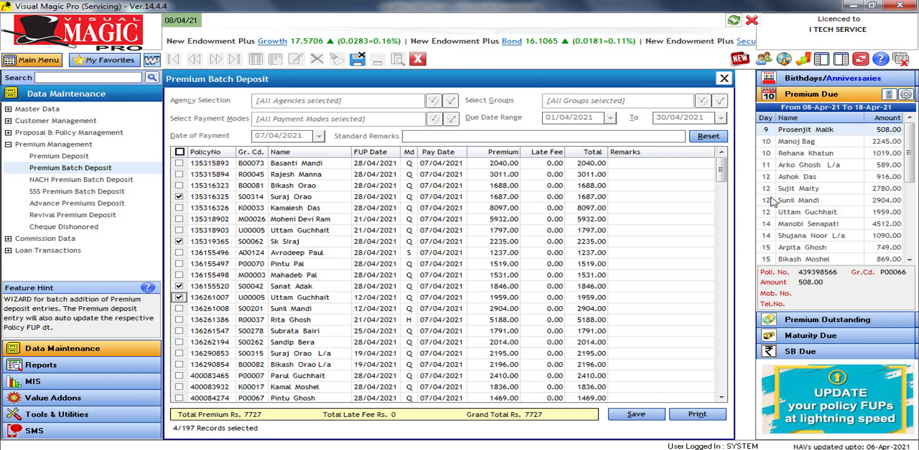
{"action": "left_click", "coordinate": [714, 138]}
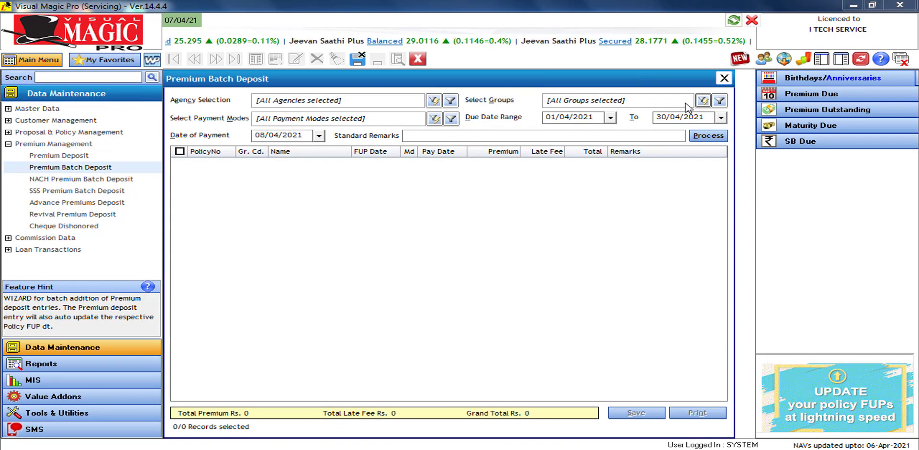
Search for and add two customer groups to the group filter, then fetch their seven due policies
{"action": "left_click", "coordinate": [702, 101]}
{"action": "left_click", "coordinate": [344, 243]}
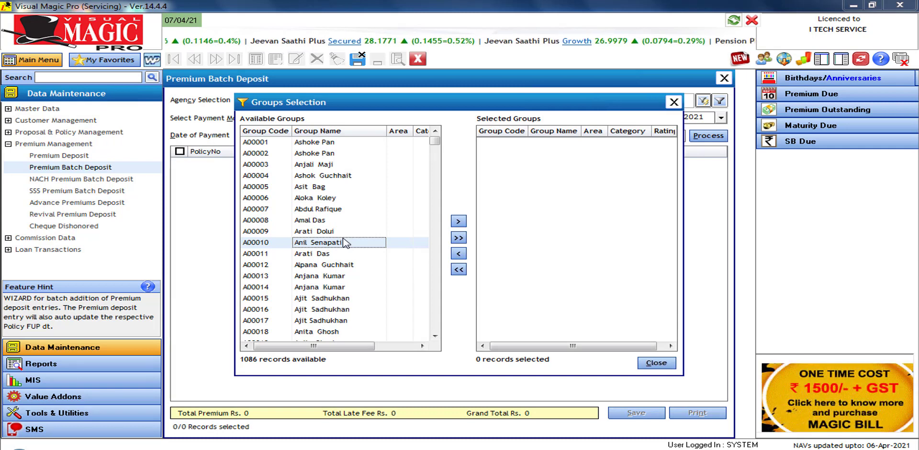
{"action": "left_click", "coordinate": [350, 276]}
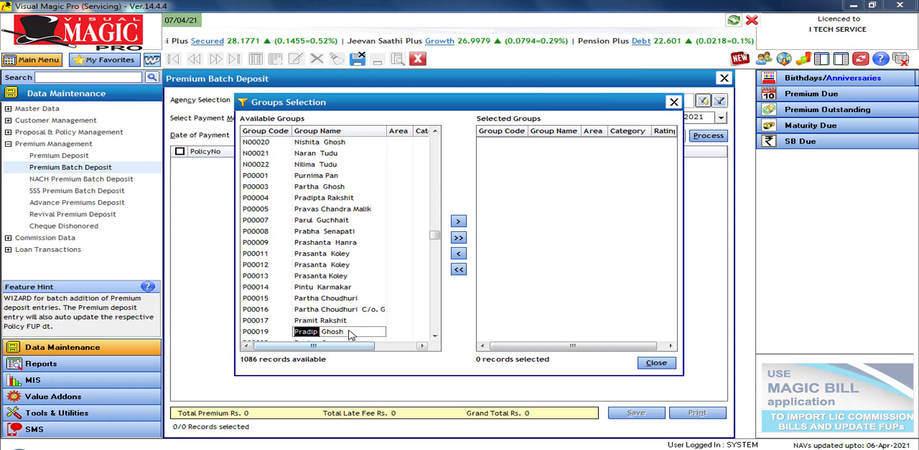
{"action": "double_click", "coordinate": [352, 332]}
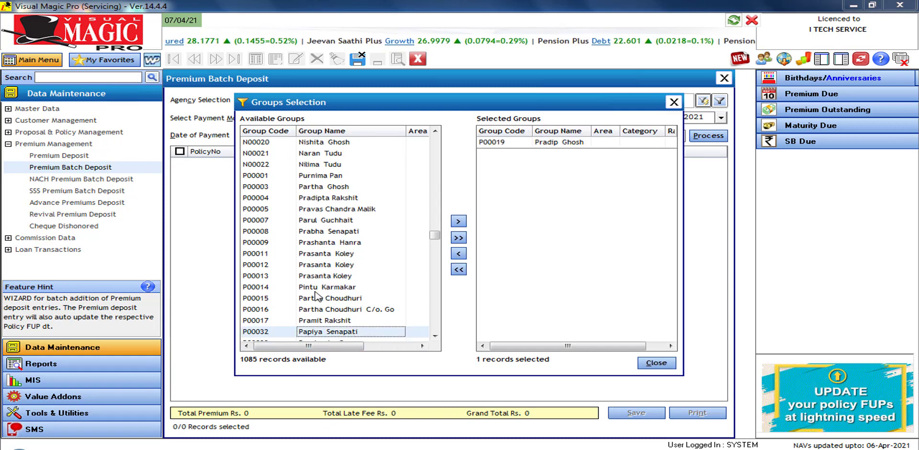
{"action": "type", "text": "s0"}
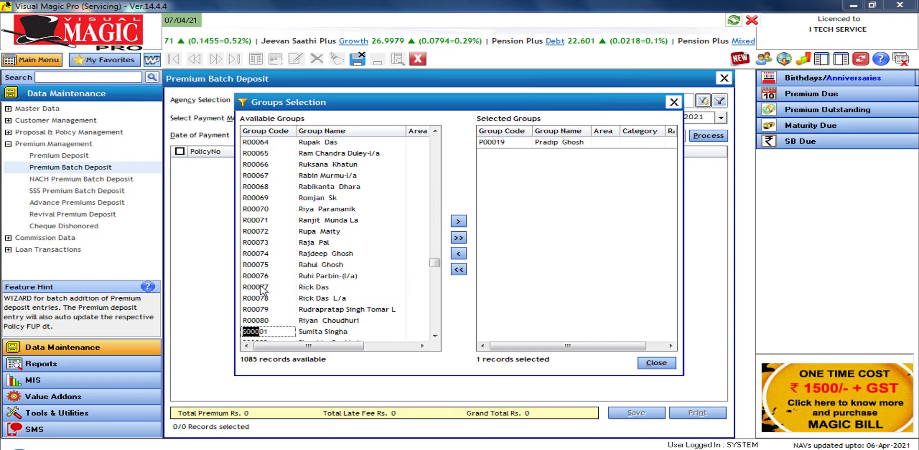
{"action": "type", "text": "62"}
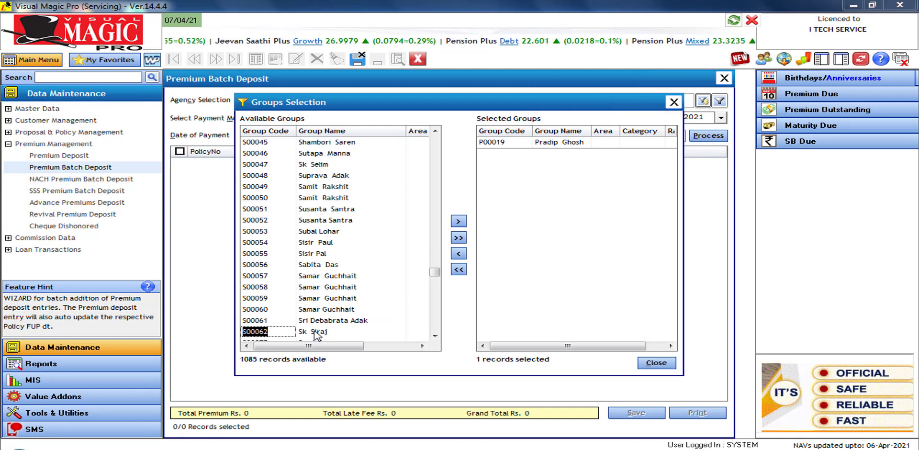
{"action": "double_click", "coordinate": [315, 332]}
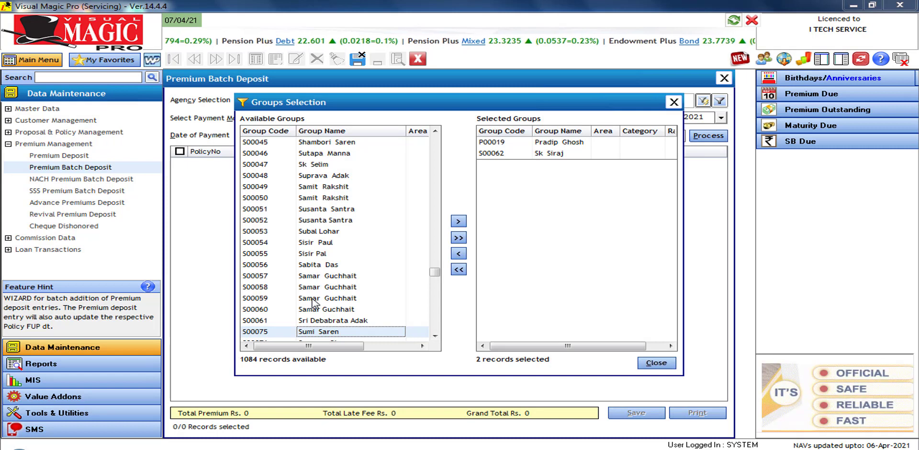
{"action": "left_click", "coordinate": [659, 363]}
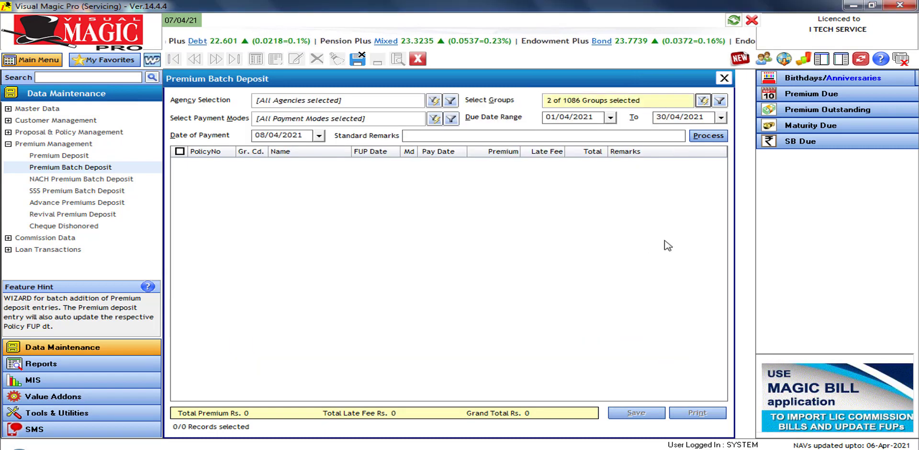
{"action": "left_click", "coordinate": [709, 136]}
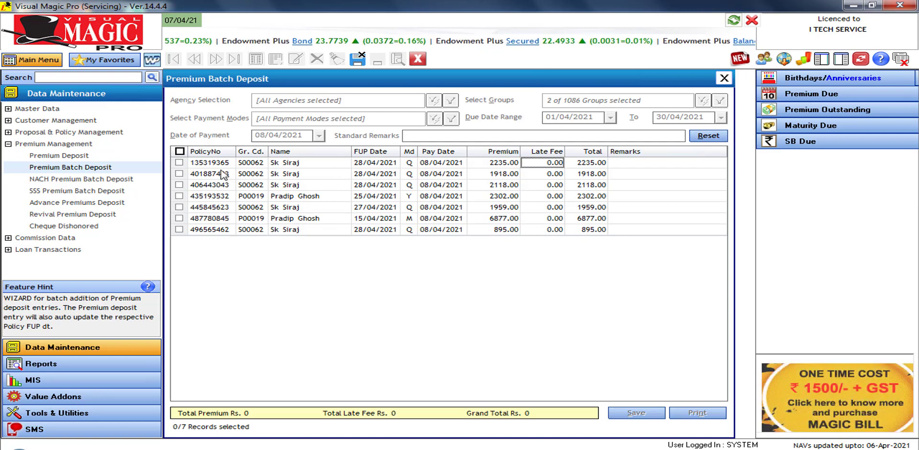
Select all fetched policies except the 6877.00 one (Rs. 11427), then reset the list
{"action": "left_click", "coordinate": [180, 151]}
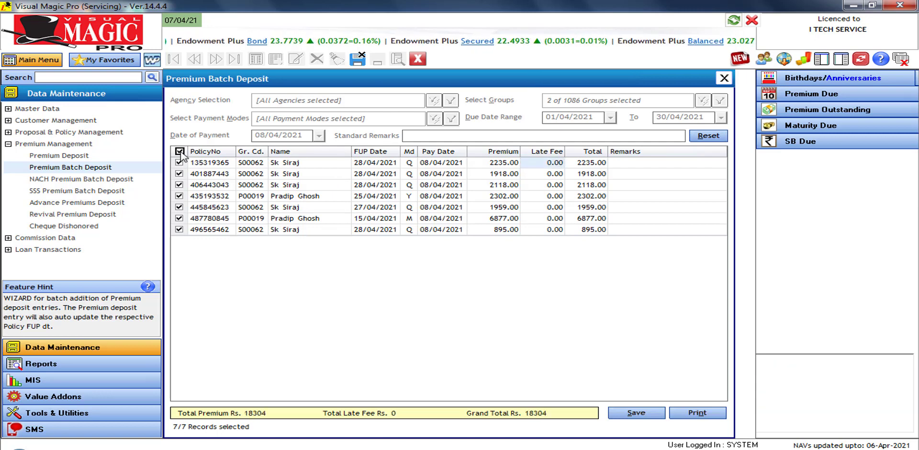
{"action": "left_click", "coordinate": [179, 218]}
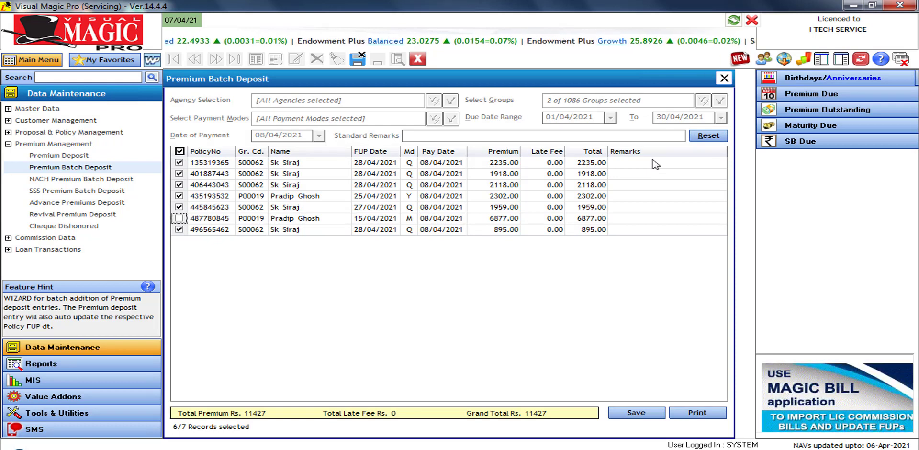
{"action": "left_click", "coordinate": [708, 136]}
Remove the first chosen group from the filter, leaving 1 of 1086 groups selected
{"action": "left_click", "coordinate": [702, 101]}
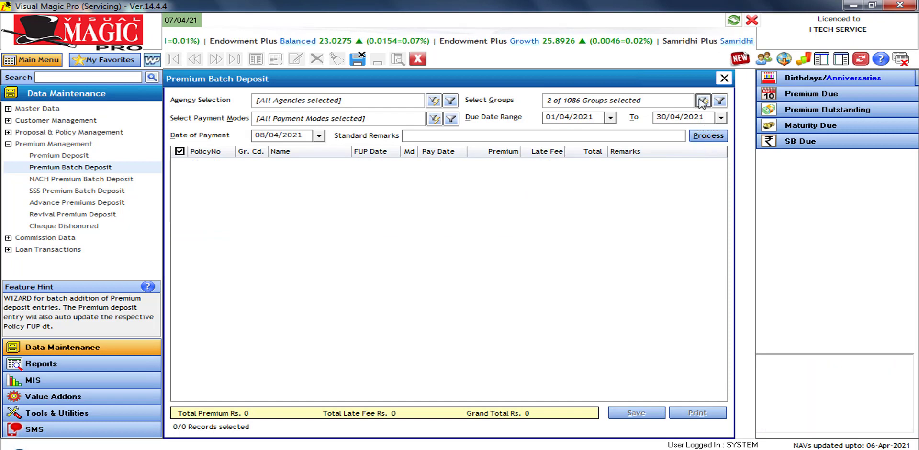
{"action": "double_click", "coordinate": [580, 144]}
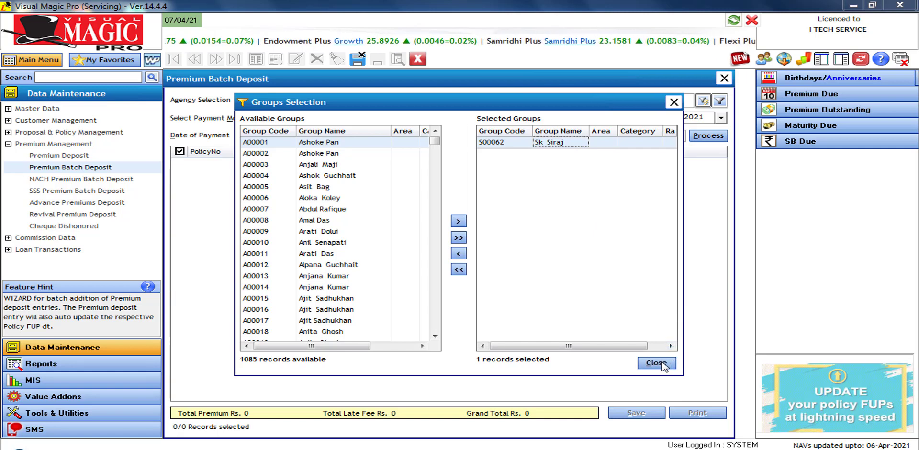
{"action": "left_click", "coordinate": [656, 363]}
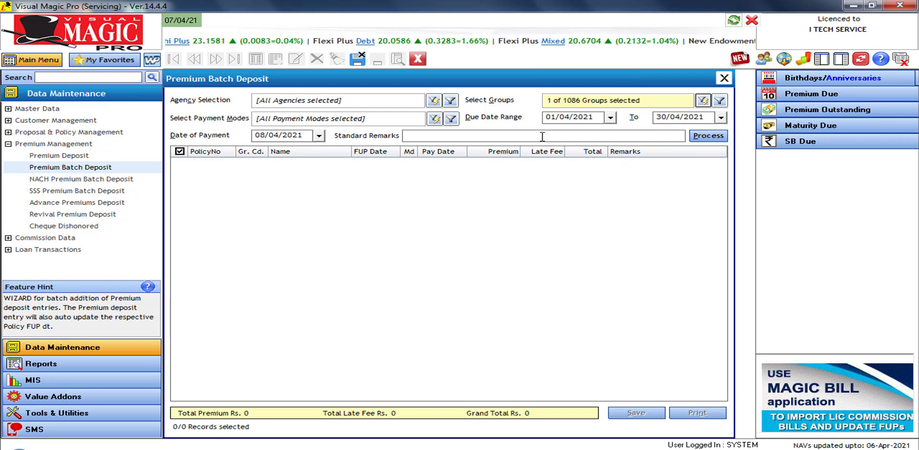
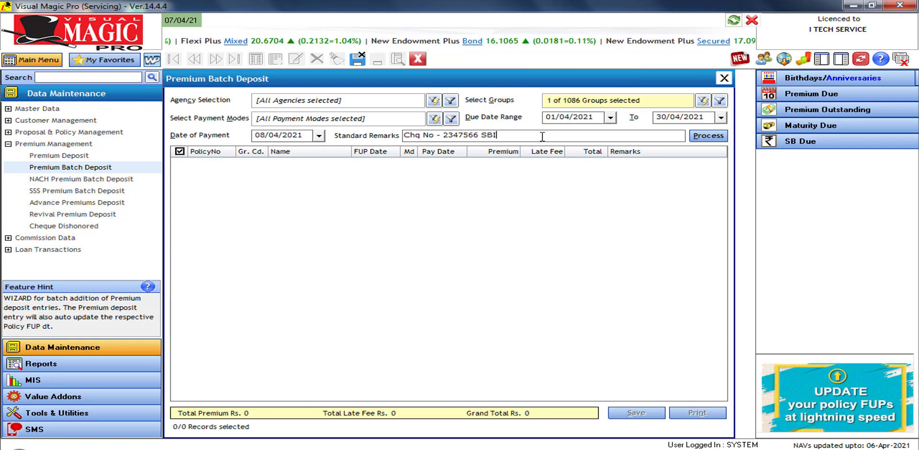
{"action": "left_click", "coordinate": [710, 137]}
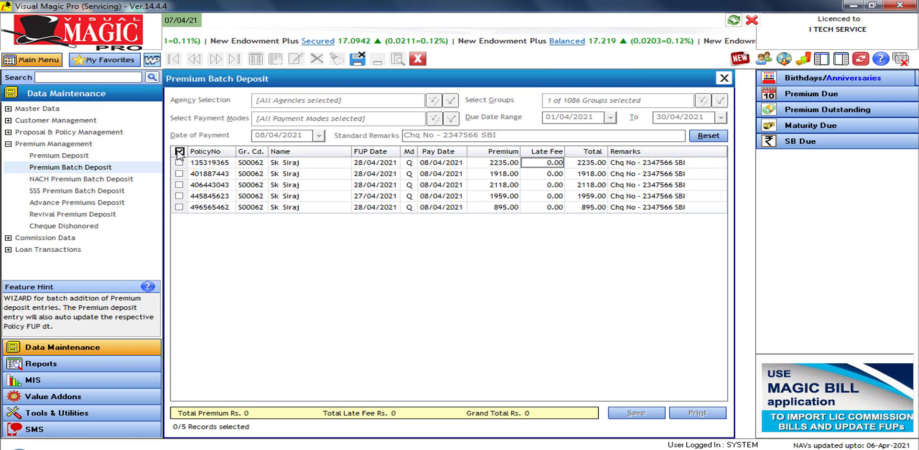
Save premium deposits for all five loaded policies, Rs. 9125, and close the batch form
{"action": "left_click", "coordinate": [179, 152]}
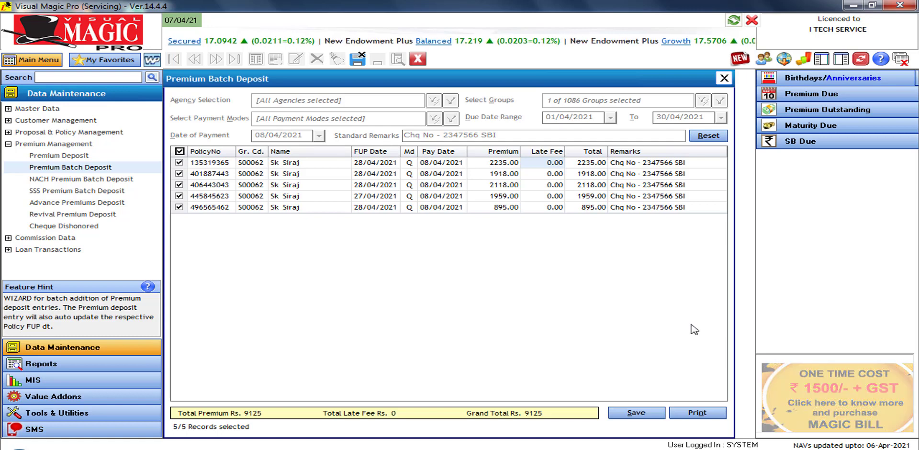
{"action": "left_click", "coordinate": [640, 414]}
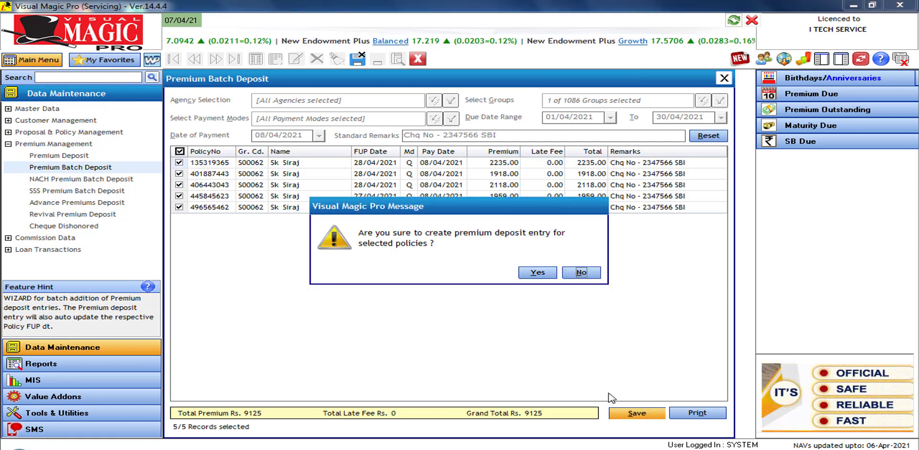
{"action": "left_click", "coordinate": [537, 272]}
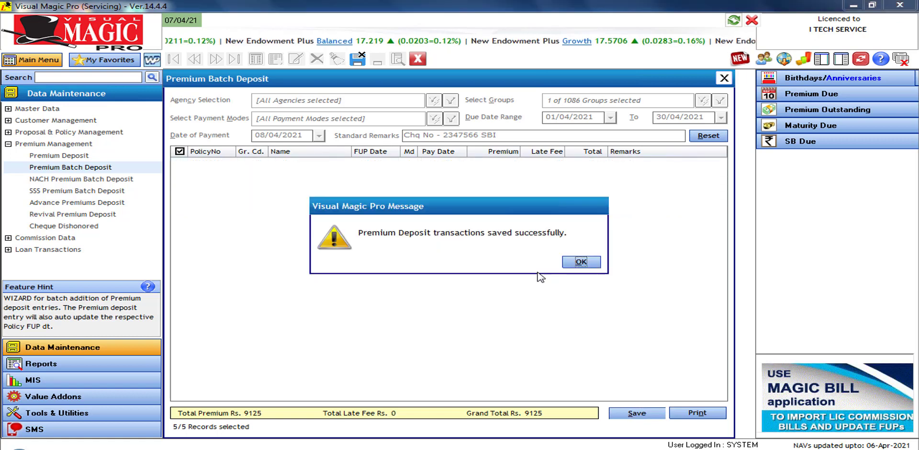
{"action": "left_click", "coordinate": [583, 261]}
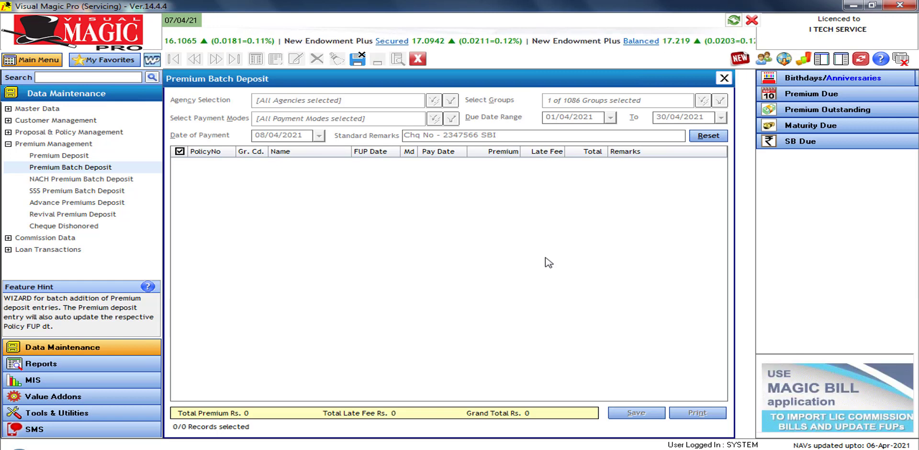
{"action": "left_click", "coordinate": [418, 61]}
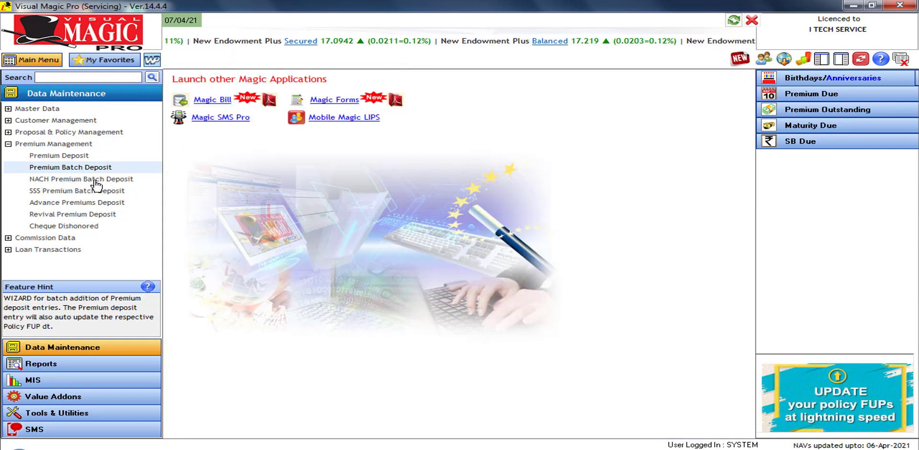
Open NACH Premium Batch Deposit and set debit dates from 01/04/2021 to 30/04/2021
{"action": "left_click", "coordinate": [95, 180]}
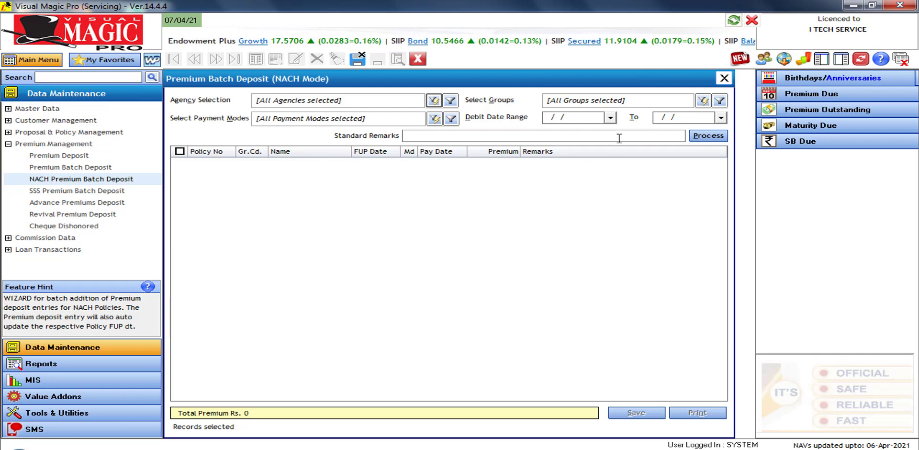
{"action": "left_click", "coordinate": [611, 117]}
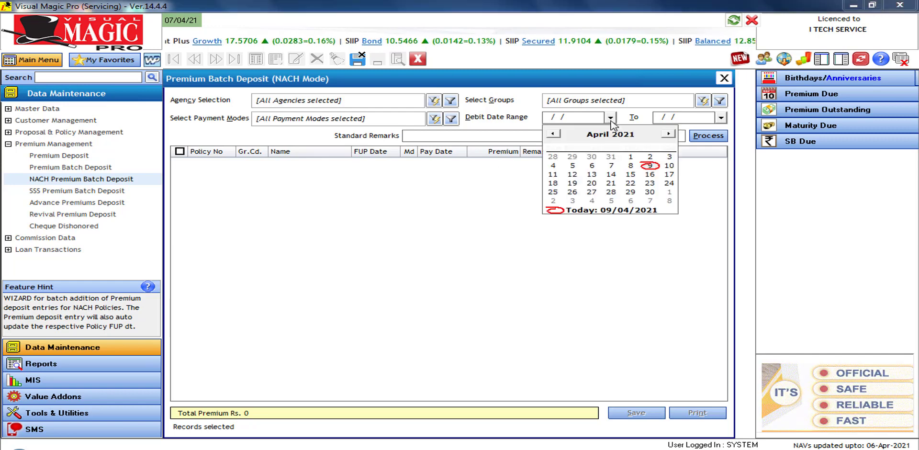
{"action": "left_click", "coordinate": [632, 165]}
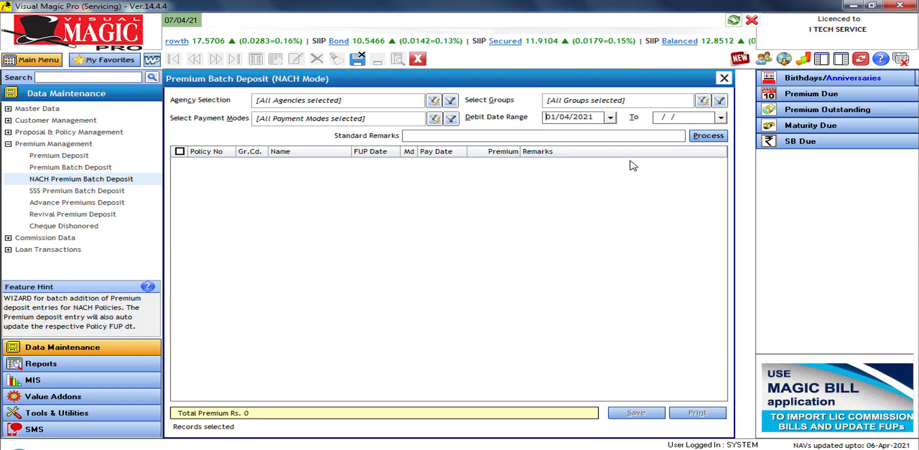
{"action": "left_click", "coordinate": [721, 117]}
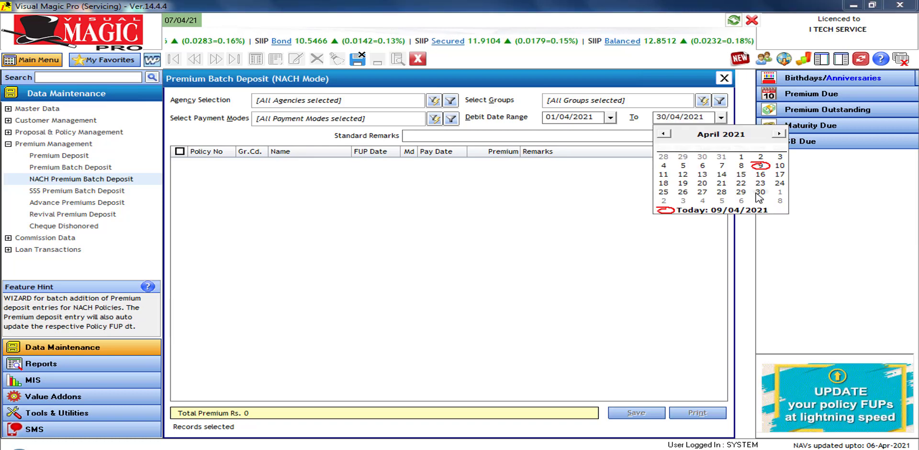
{"action": "left_click", "coordinate": [757, 194]}
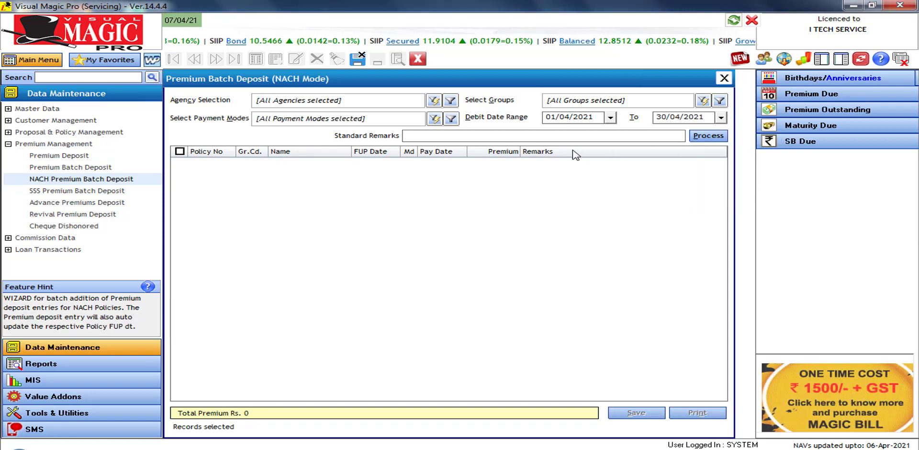
Load the April NACH policies and select all twelve except the second one
{"action": "left_click", "coordinate": [709, 136]}
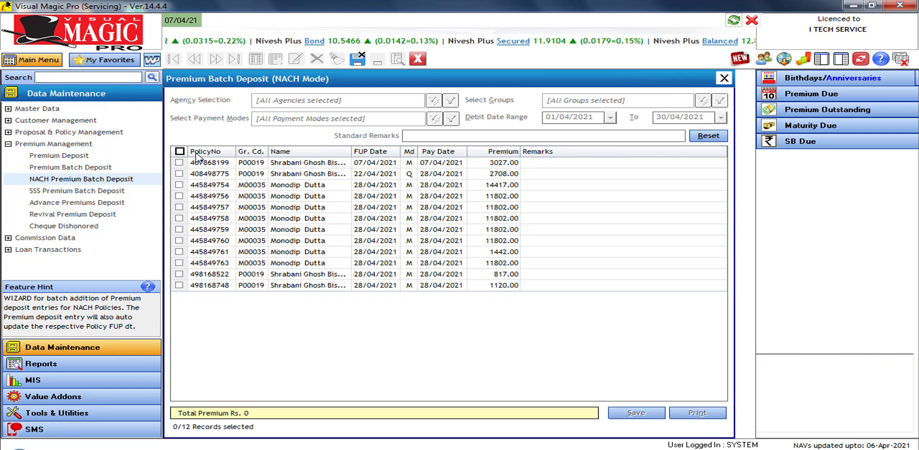
{"action": "left_click", "coordinate": [180, 151]}
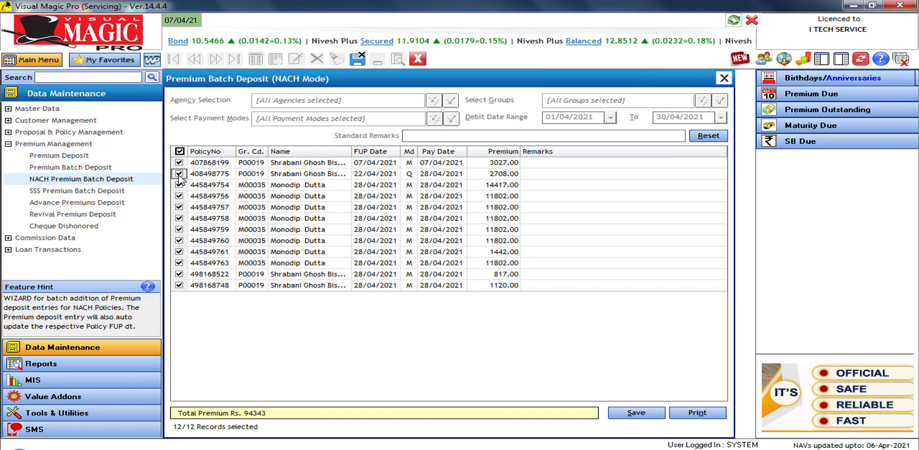
{"action": "left_click", "coordinate": [179, 175]}
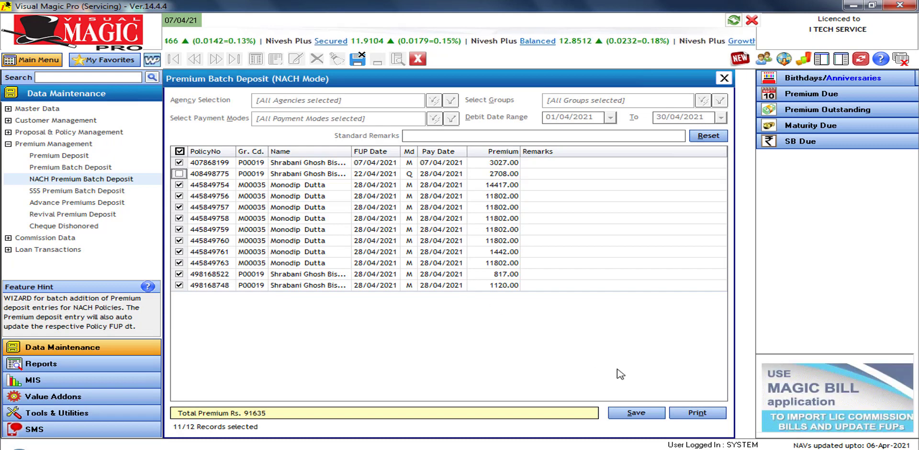
Save the eleven NACH deposits, totalling Rs. 91635, and close the form
{"action": "left_click", "coordinate": [659, 417]}
{"action": "left_click", "coordinate": [538, 273]}
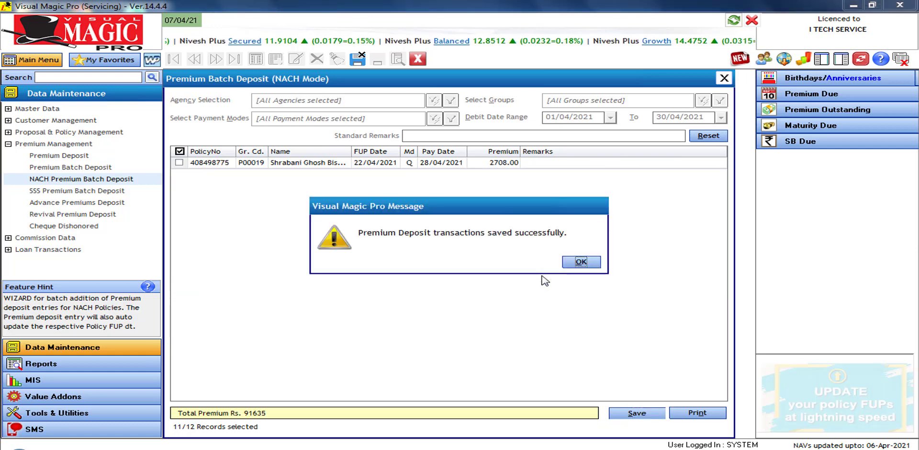
{"action": "left_click", "coordinate": [586, 264]}
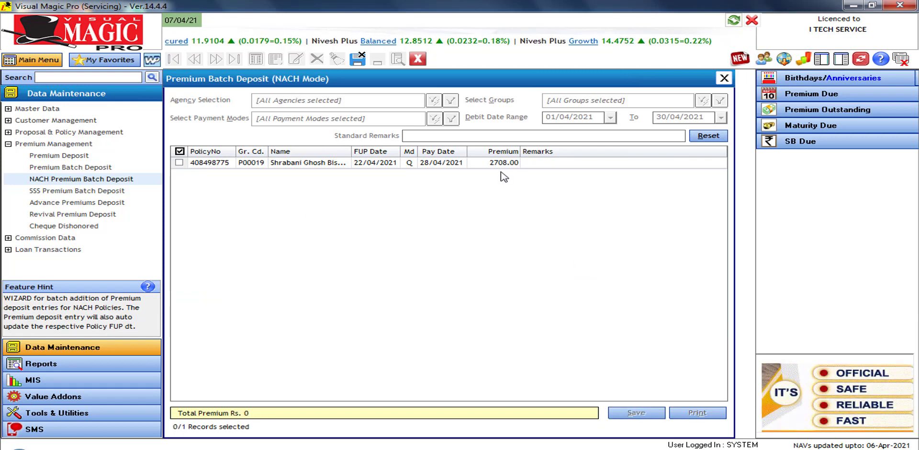
{"action": "key", "text": "Escape"}
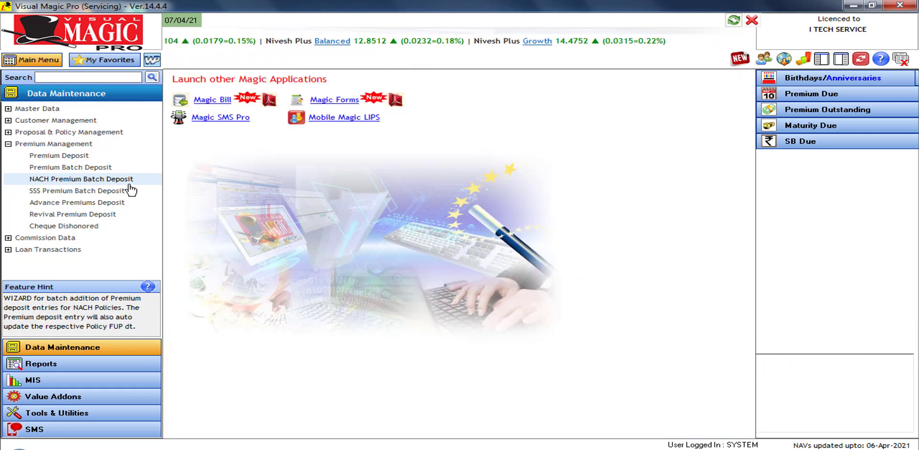
Open SSS Premium Batch Deposit with P.A. code ITECH001
{"action": "left_click", "coordinate": [89, 194]}
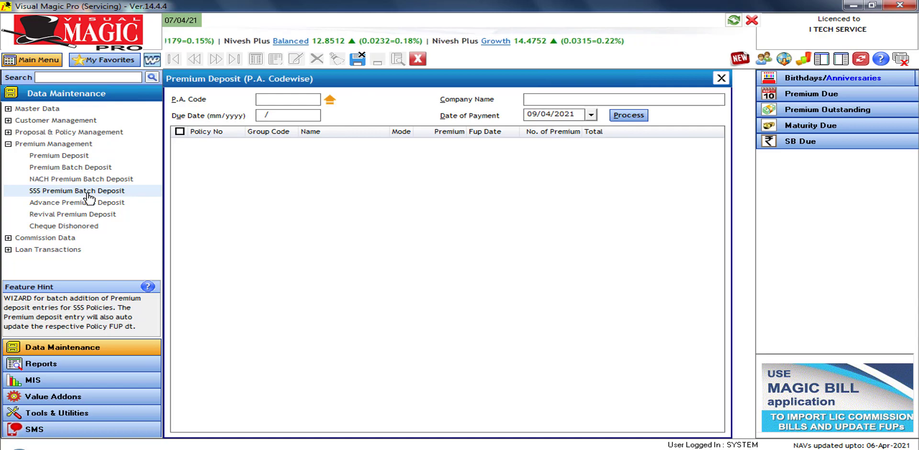
{"action": "left_click", "coordinate": [330, 100]}
{"action": "left_click", "coordinate": [402, 165]}
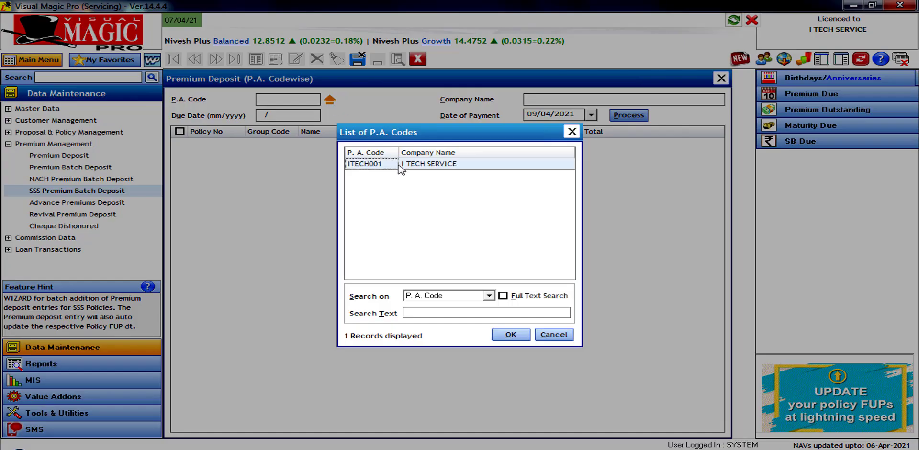
{"action": "left_click", "coordinate": [520, 335]}
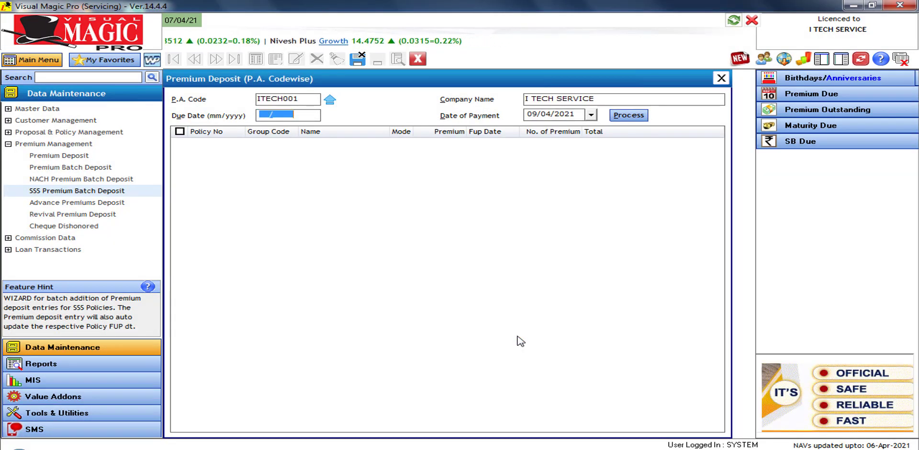
Load the policy due 03/2021 and save its 12412.00 SSS premium deposit
{"action": "type", "text": "03/2021"}
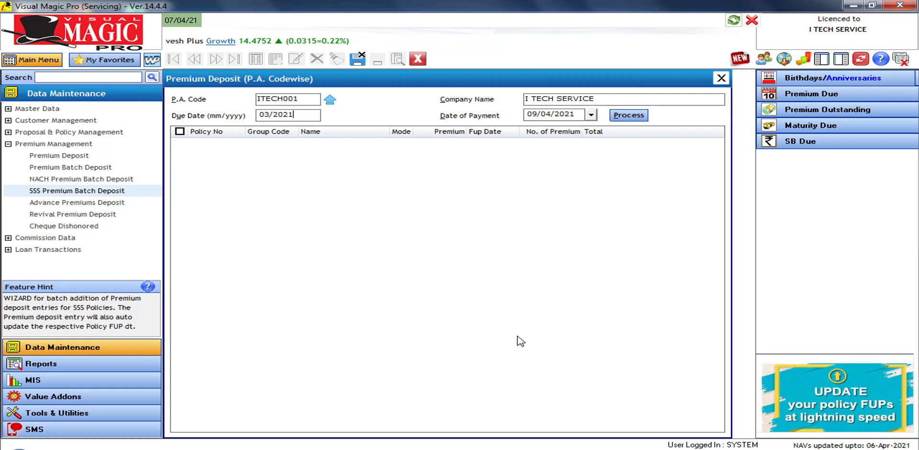
{"action": "key", "text": "Return"}
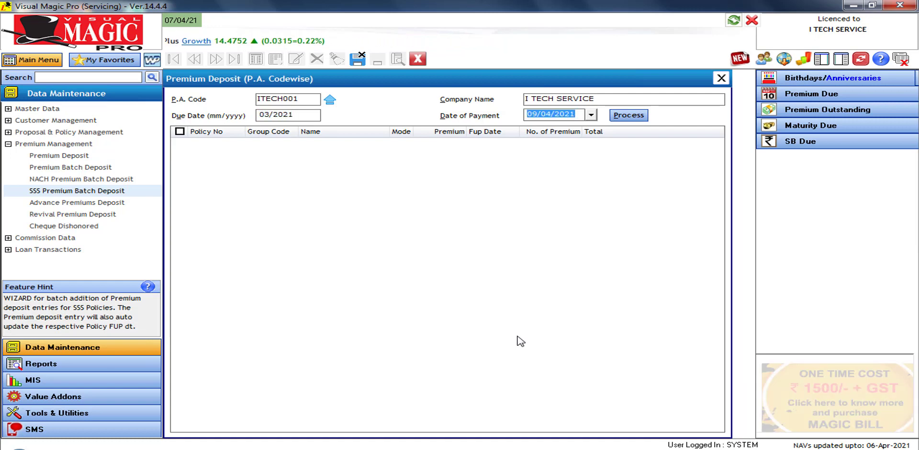
{"action": "left_click", "coordinate": [630, 116]}
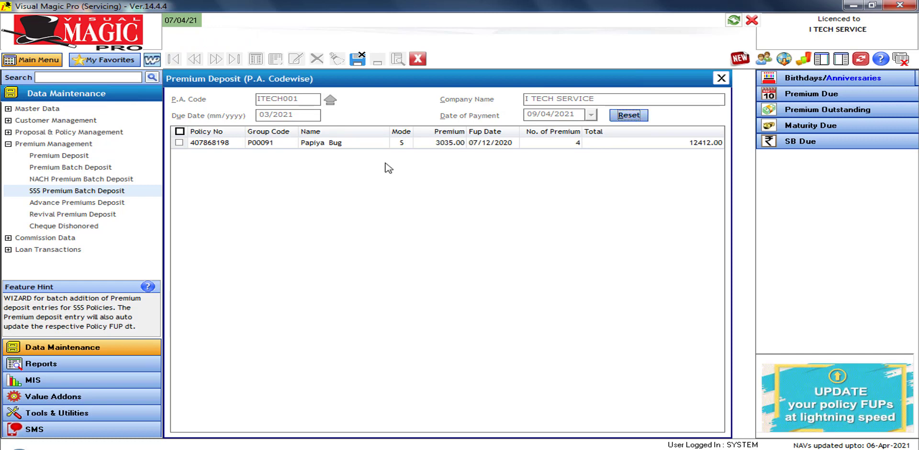
{"action": "left_click", "coordinate": [179, 142]}
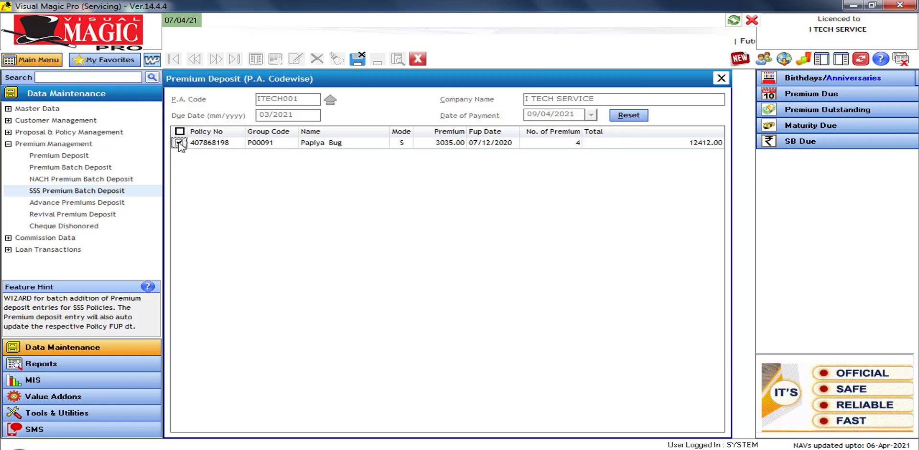
{"action": "left_click", "coordinate": [362, 64]}
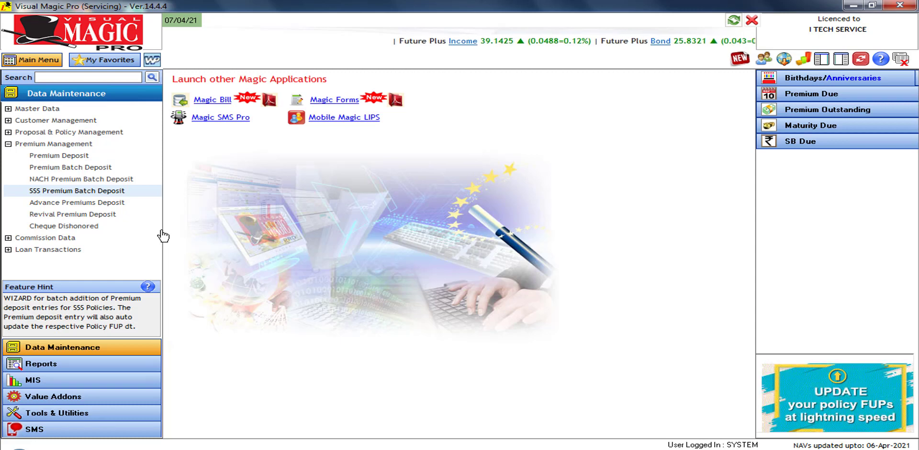
Open Revival Premium Deposit and add a new blank entry
{"action": "left_click", "coordinate": [93, 216]}
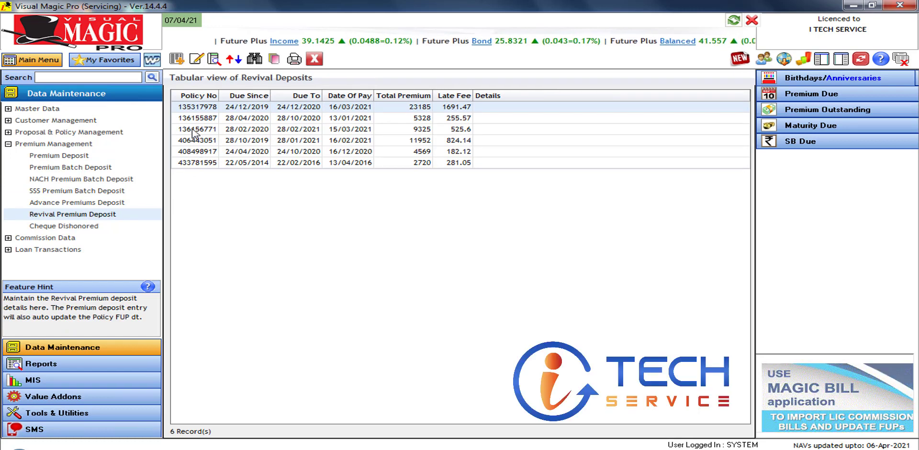
{"action": "left_click", "coordinate": [177, 59]}
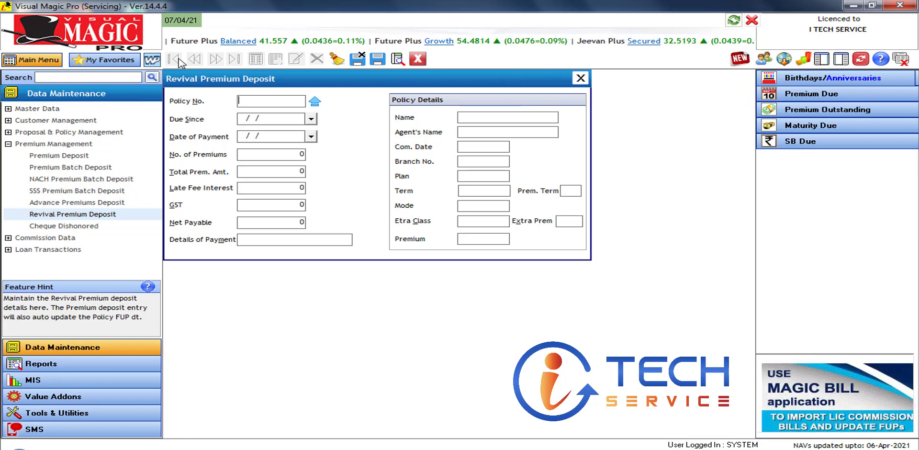
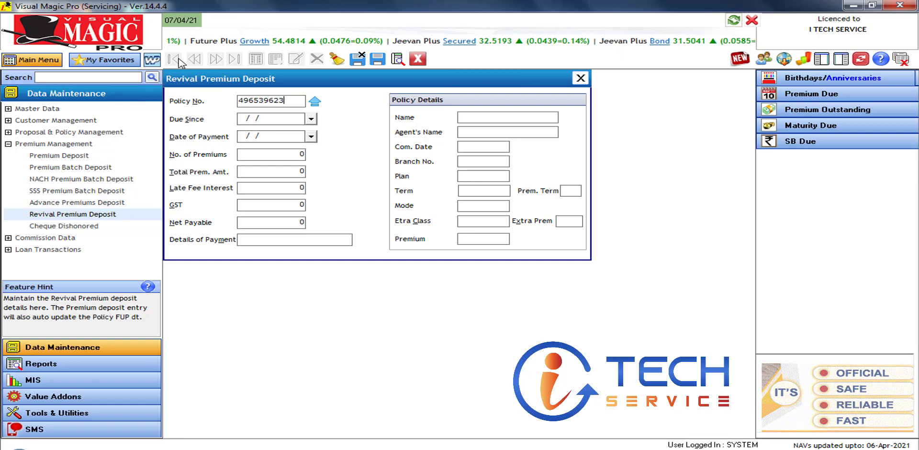
Load the policy by its number and set the payment date to 16/03/2021
{"action": "key", "text": "Return"}
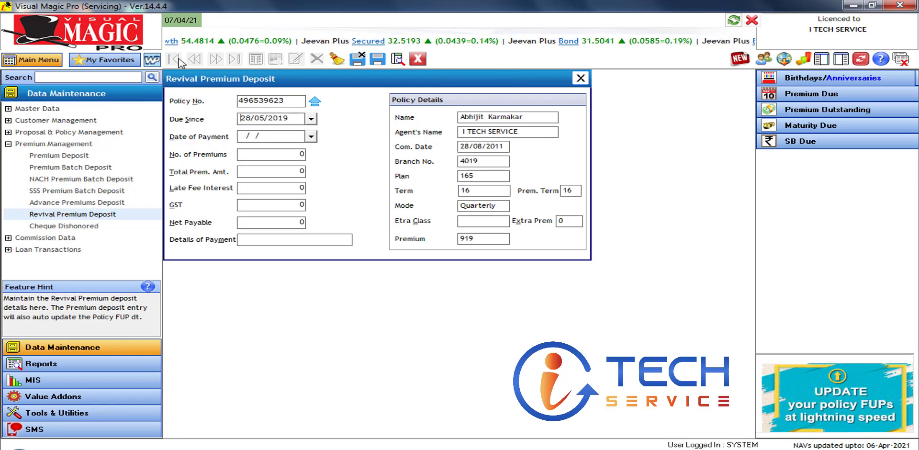
{"action": "key", "text": "Return"}
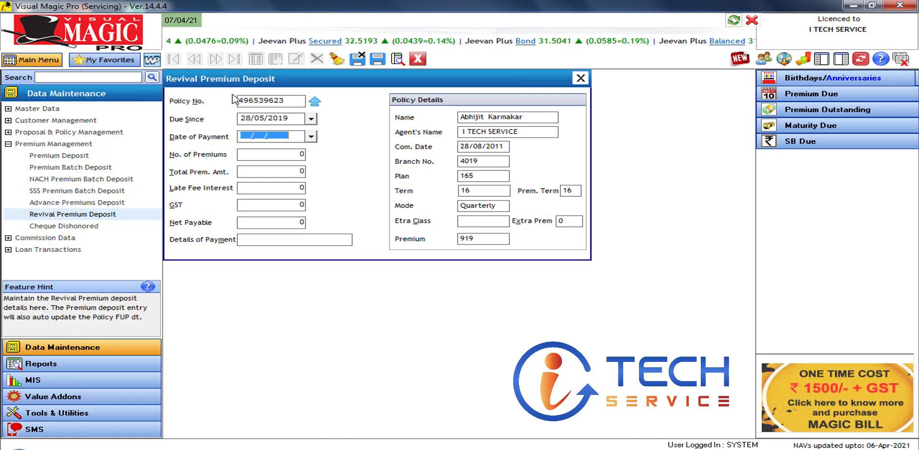
{"action": "left_click", "coordinate": [311, 136]}
{"action": "left_click", "coordinate": [248, 153]}
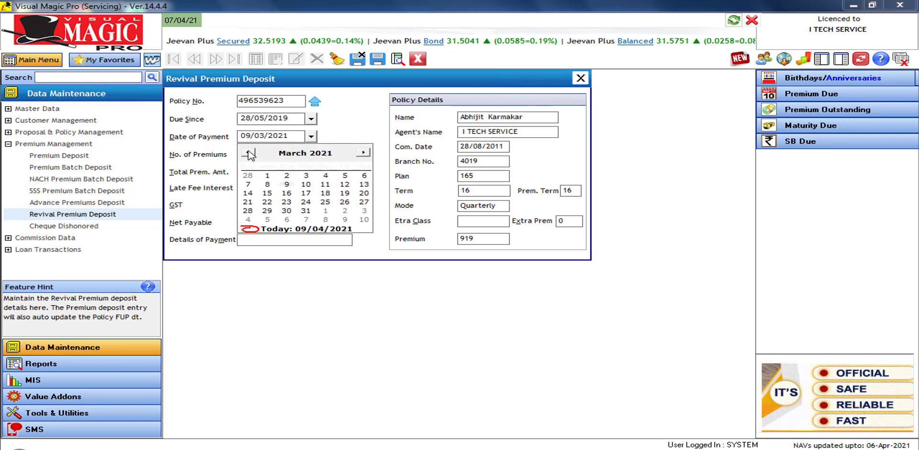
{"action": "left_click", "coordinate": [288, 193]}
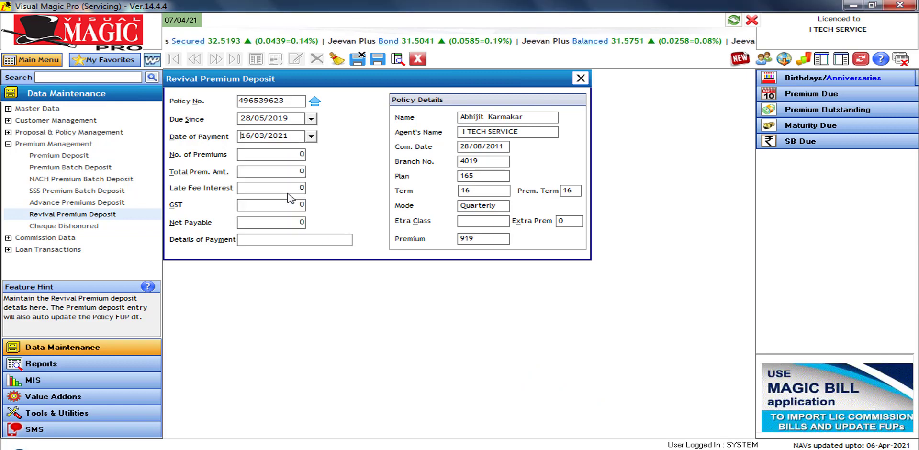
{"action": "key", "text": "Tab"}
{"action": "key", "text": "Tab"}
{"action": "key", "text": "Tab"}
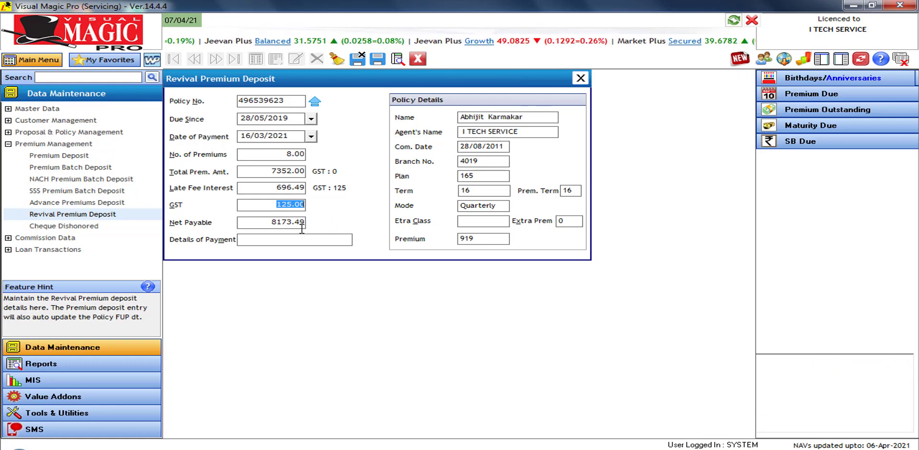
Enter the SBI cheque payment details and save the 8173.49 revival deposit
{"action": "left_click", "coordinate": [278, 238]}
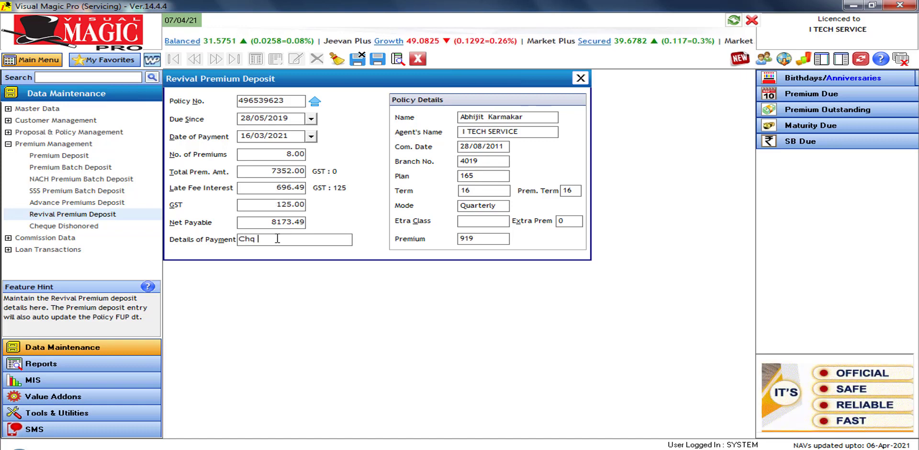
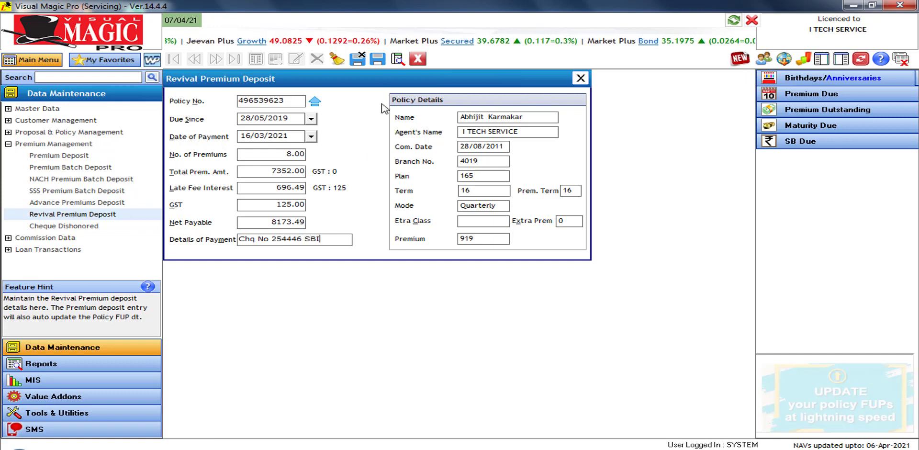
{"action": "left_click", "coordinate": [358, 59]}
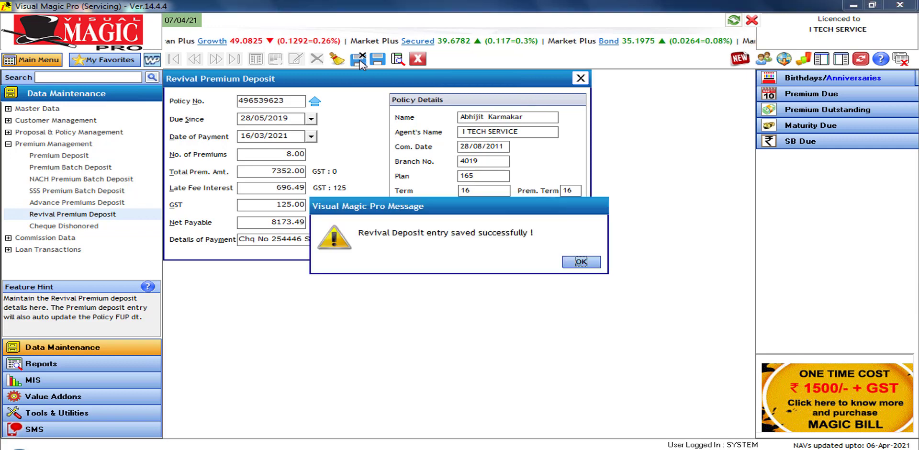
{"action": "left_click", "coordinate": [580, 262]}
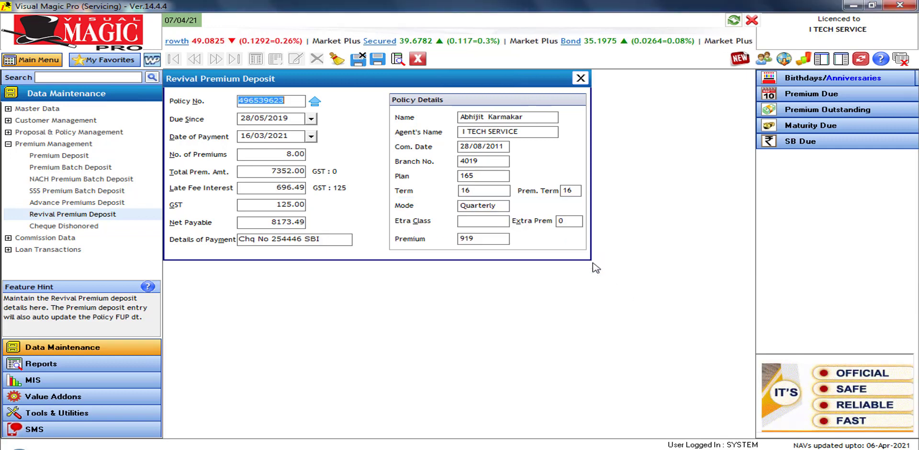
{"action": "key", "text": "Escape"}
Open Premium Management > Cheque Dishonored from the Data Maintenance tree
{"action": "left_click", "coordinate": [101, 228]}
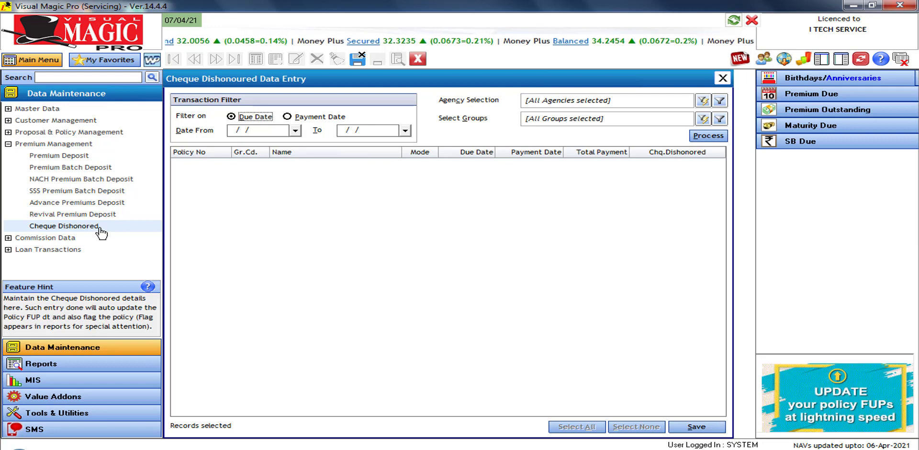
List payments by payment date from 01/03/2021 to 31/03/2021
{"action": "left_click", "coordinate": [288, 116]}
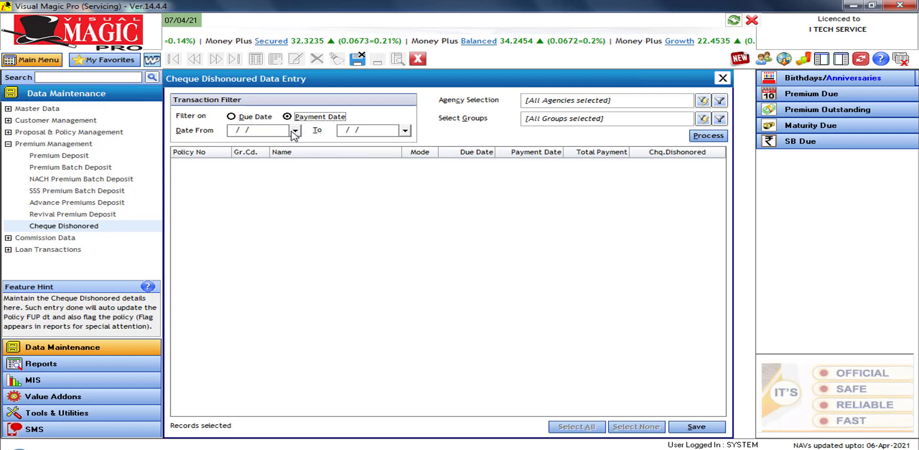
{"action": "left_click", "coordinate": [295, 130]}
{"action": "left_click", "coordinate": [238, 146]}
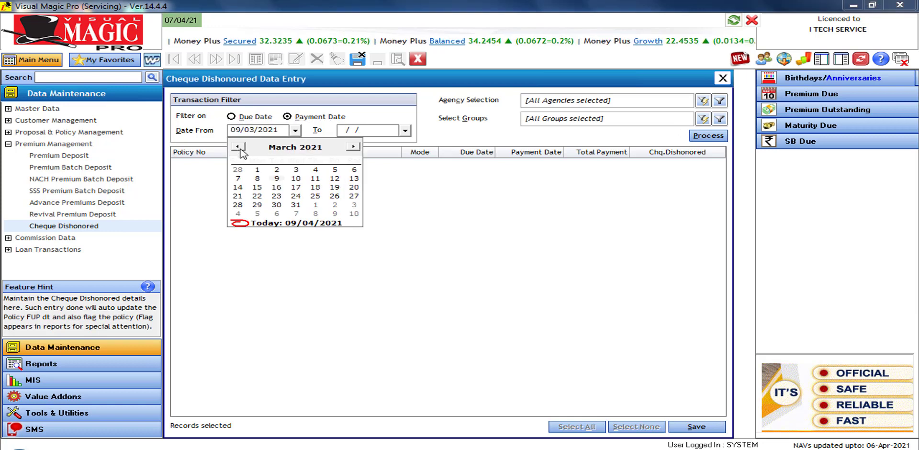
{"action": "left_click", "coordinate": [257, 170]}
{"action": "left_click", "coordinate": [405, 130]}
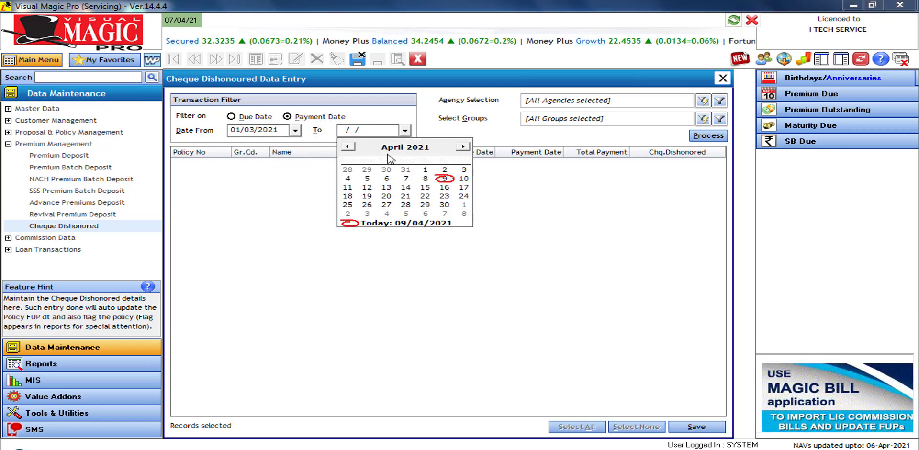
{"action": "left_click", "coordinate": [347, 147]}
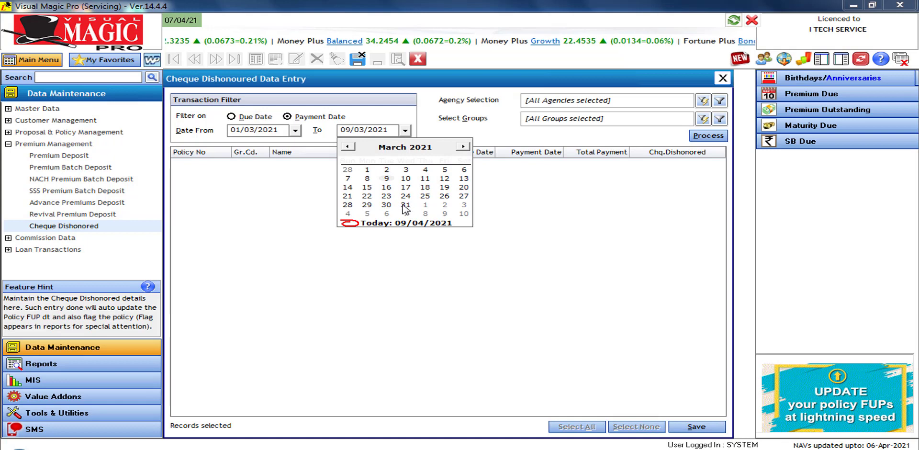
{"action": "left_click", "coordinate": [406, 205]}
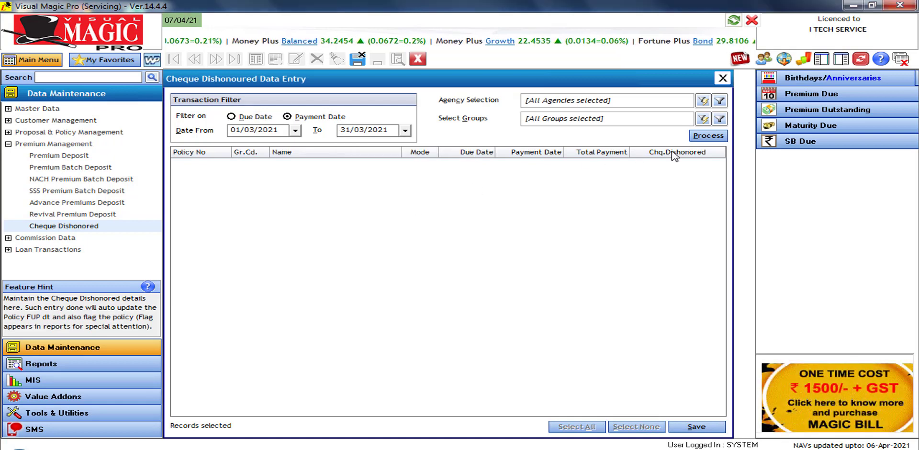
{"action": "left_click", "coordinate": [696, 138]}
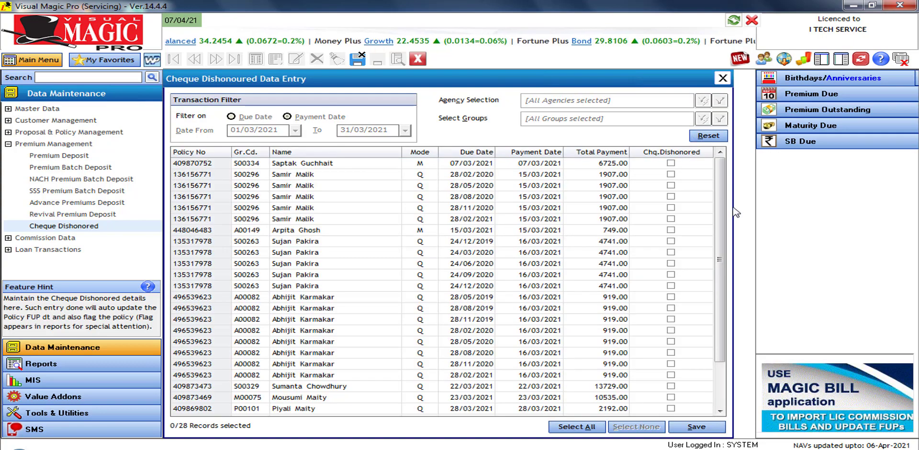
Mark the 2192.00, 4628.00 and 9993.00 payments as cheque dishonoured
{"action": "left_click_drag", "start_coordinate": [721, 309], "coordinate": [726, 352]}
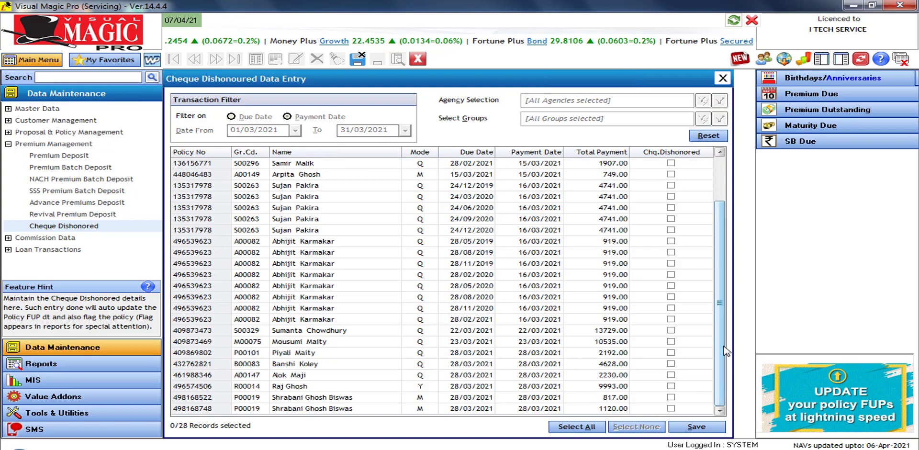
{"action": "left_click", "coordinate": [723, 173]}
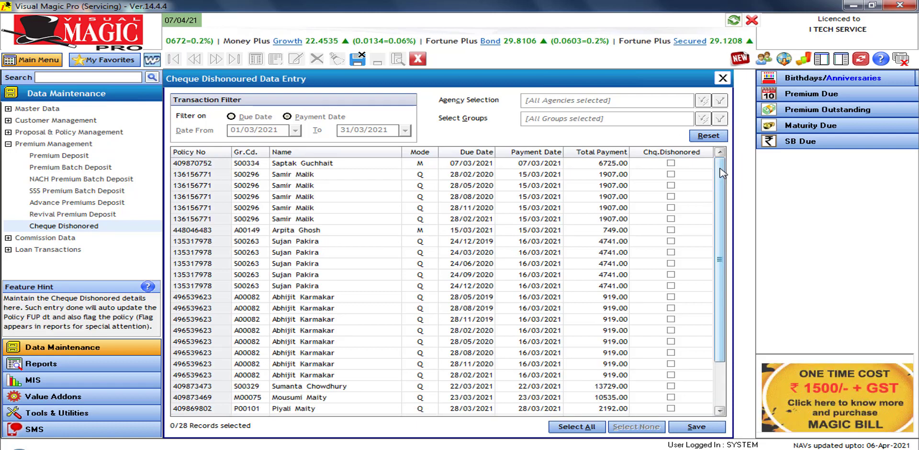
{"action": "left_click_drag", "start_coordinate": [723, 173], "coordinate": [723, 216]}
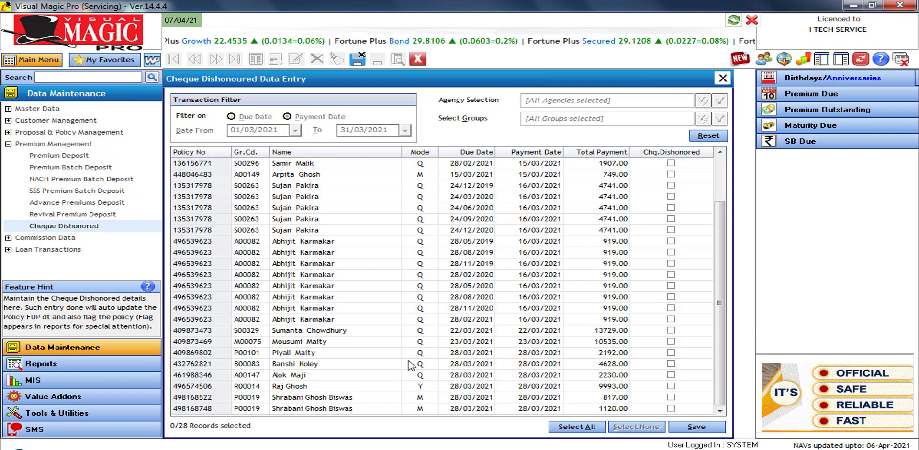
{"action": "left_click", "coordinate": [670, 353]}
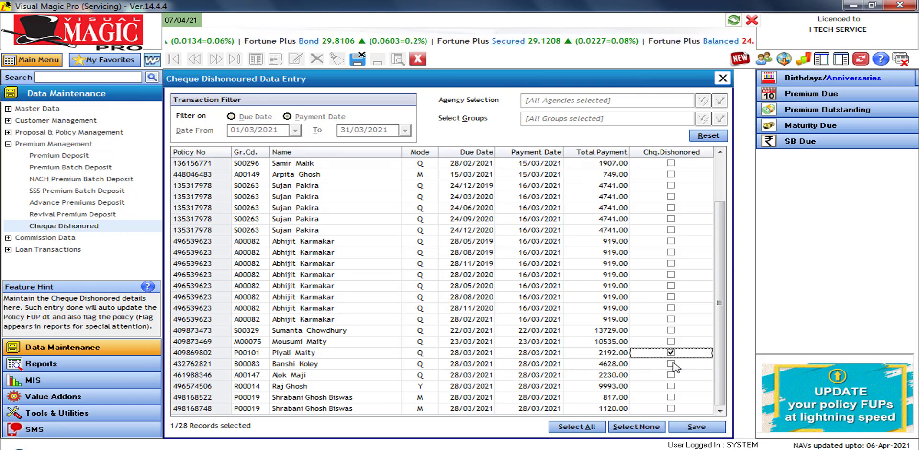
{"action": "left_click", "coordinate": [671, 365]}
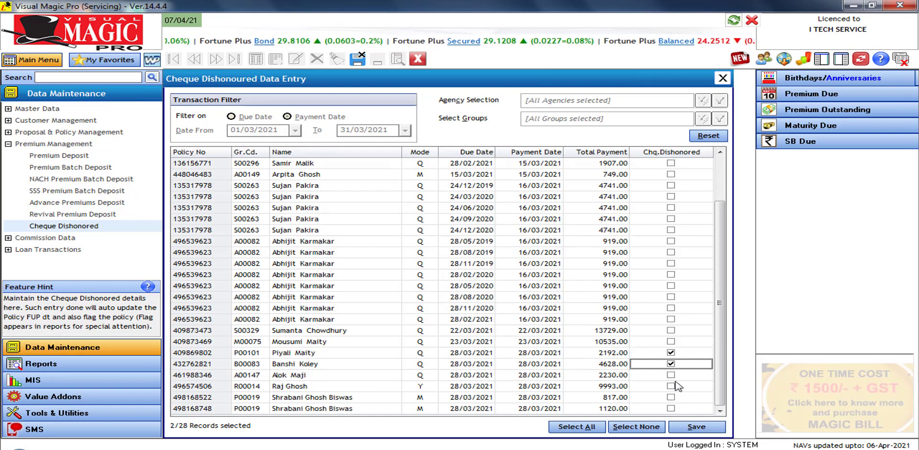
{"action": "left_click", "coordinate": [671, 388]}
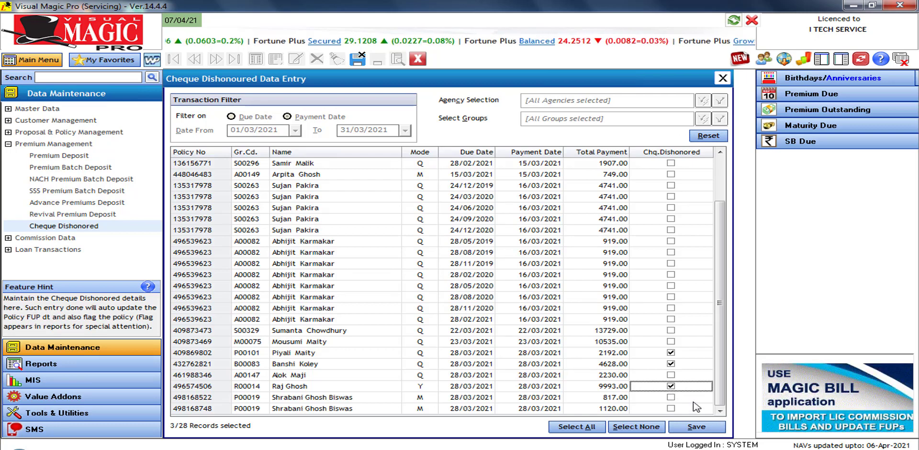
Save the three dishonoured-cheque entries and close the Cheque Dishonoured form
{"action": "left_click", "coordinate": [704, 427]}
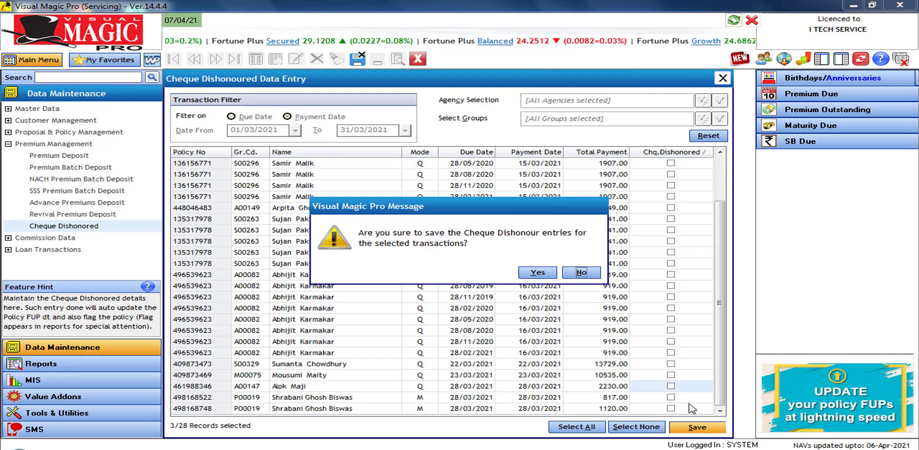
{"action": "left_click", "coordinate": [544, 274]}
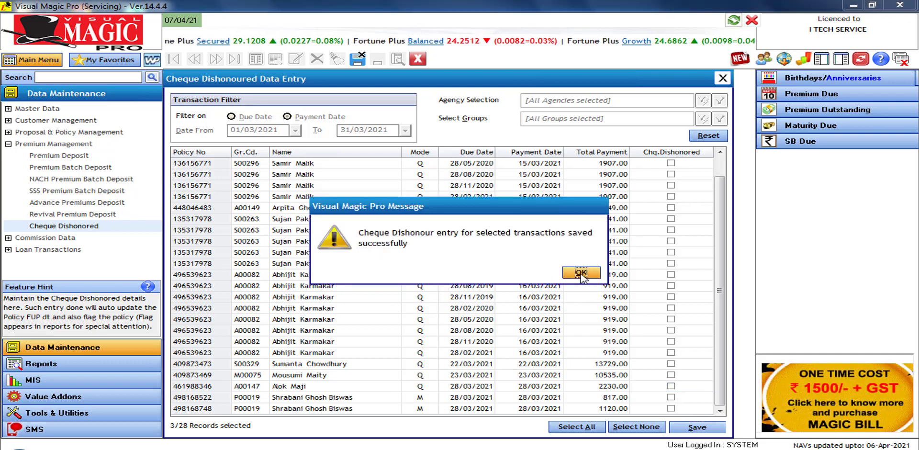
{"action": "left_click", "coordinate": [582, 274]}
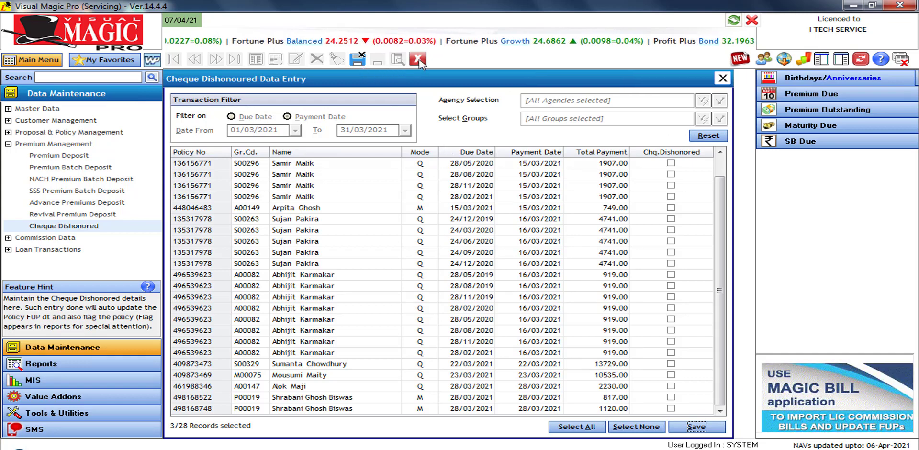
{"action": "left_click", "coordinate": [357, 70]}
{"action": "left_click", "coordinate": [580, 261]}
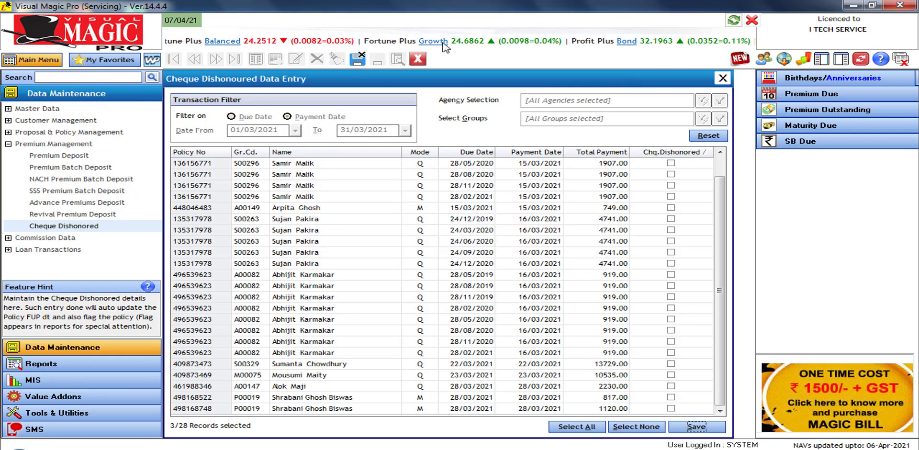
{"action": "left_click", "coordinate": [417, 59]}
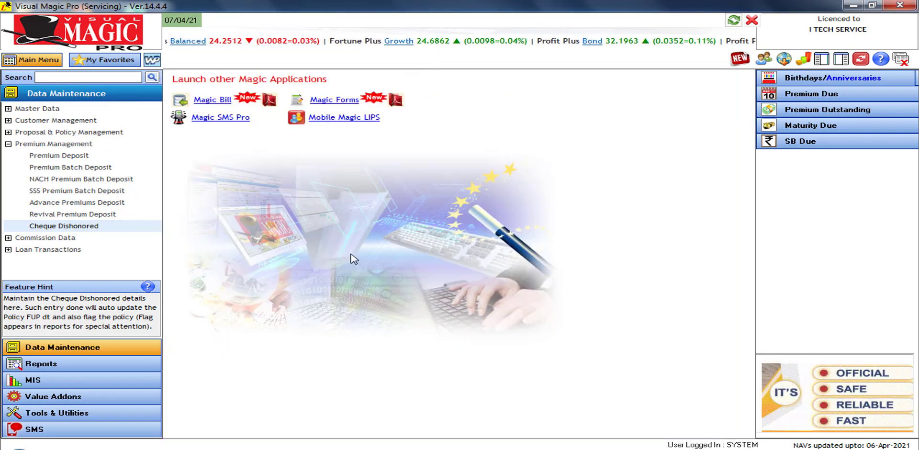
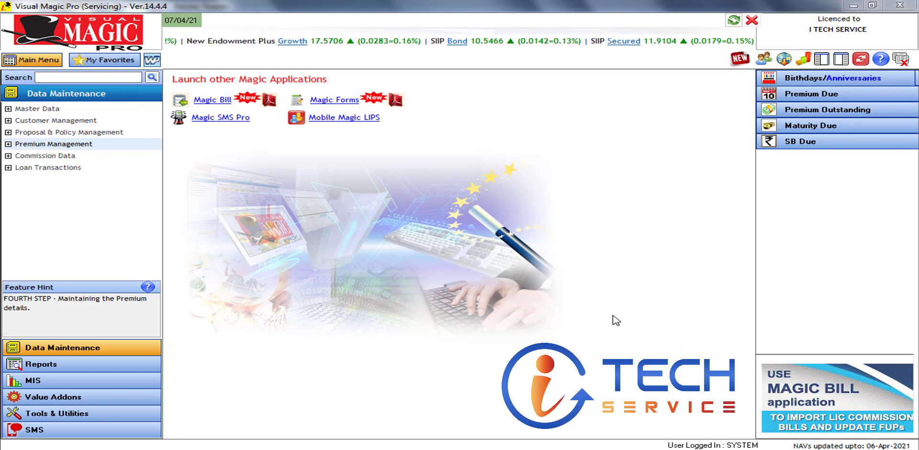
Expand Commission Data, then view the 02/2021 2nd batch bill with 99,411.48 total commission
{"action": "left_click", "coordinate": [89, 353]}
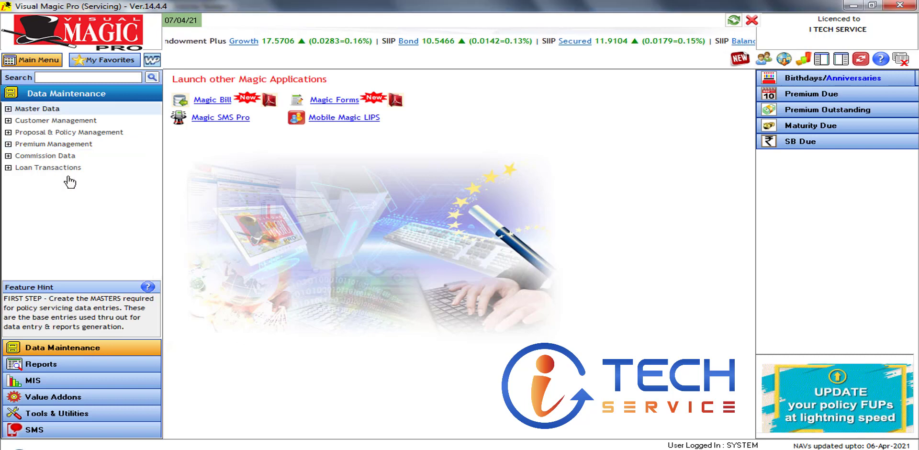
{"action": "left_click", "coordinate": [18, 155]}
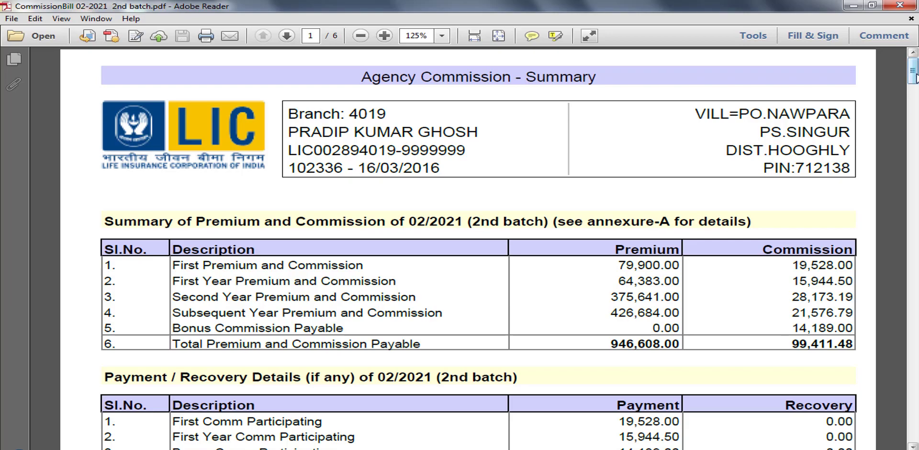
Scroll through the bill's premium and commission summary, then return to Visual Magic Pro
{"action": "mouse_move", "coordinate": [915, 76]}
{"action": "left_mouse_down"}
{"action": "mouse_move", "coordinate": [915, 431]}
{"action": "mouse_move", "coordinate": [910, 68]}
{"action": "left_mouse_up"}
{"action": "left_click", "coordinate": [345, 388]}
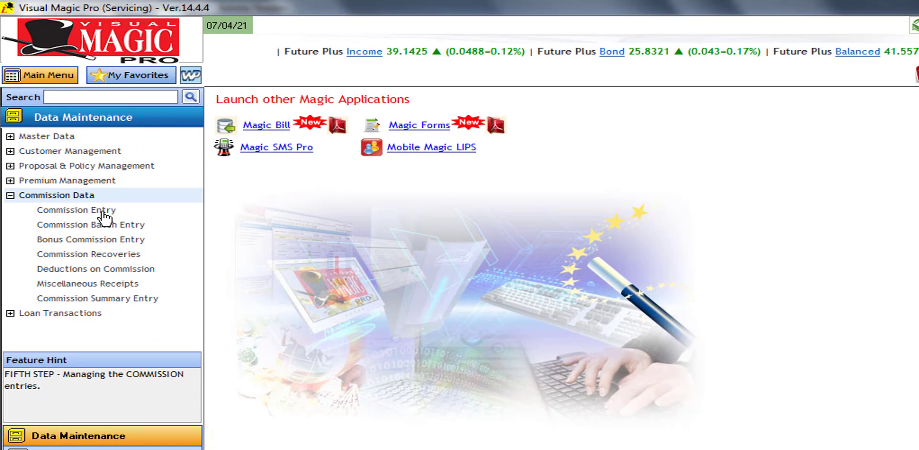
Open a blank Commission Receipt from Commission Entry, then bring the commission bill PDF forward
{"action": "left_click", "coordinate": [102, 209]}
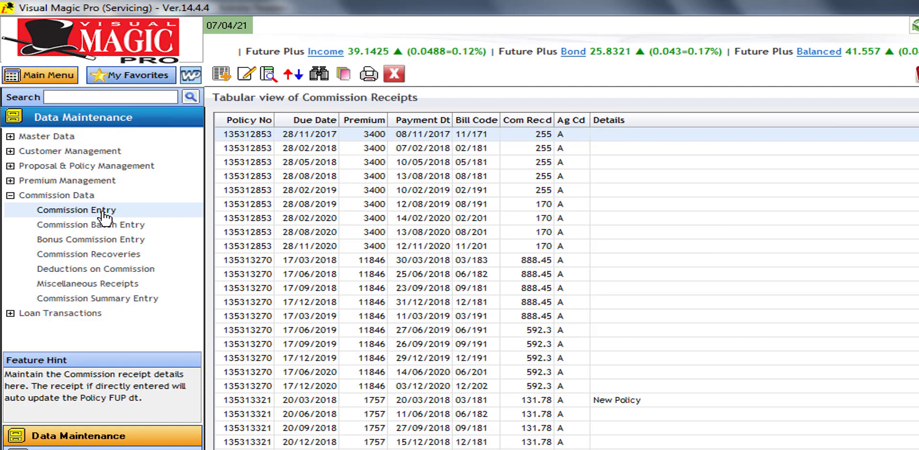
{"action": "left_click", "coordinate": [223, 76]}
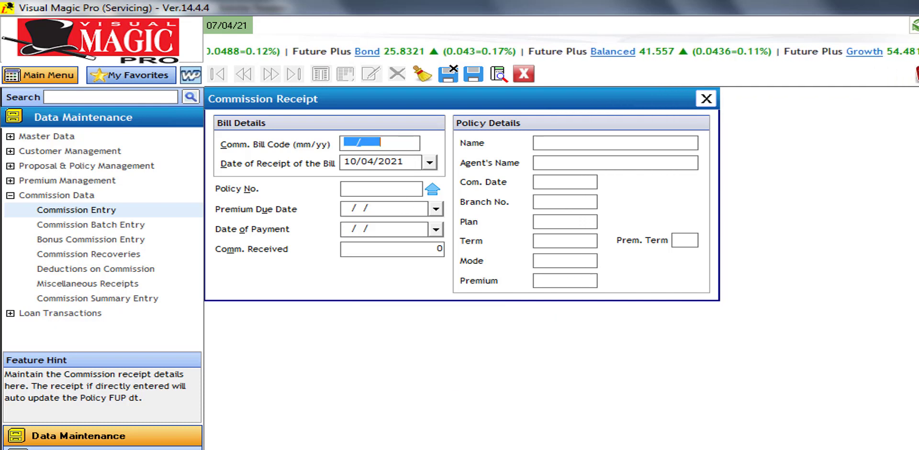
{"action": "left_click", "coordinate": [461, 438]}
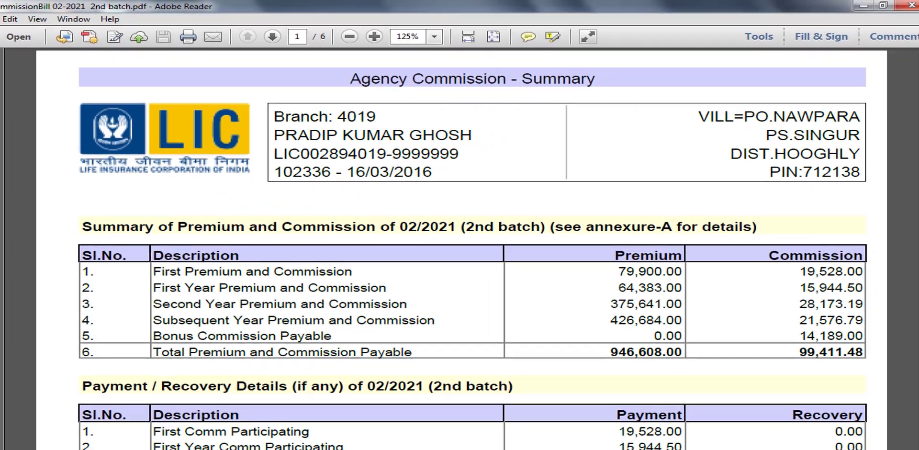
Scroll the bill to its totals: premium 946,608.00 and commission payable 99,411.48
{"action": "scroll", "coordinate": [914, 85], "scroll_direction": "down", "scroll_amount": 2}
{"action": "scroll", "coordinate": [913, 86], "scroll_direction": "down", "scroll_amount": 3}
{"action": "scroll", "coordinate": [914, 85], "scroll_direction": "up", "scroll_amount": 2}
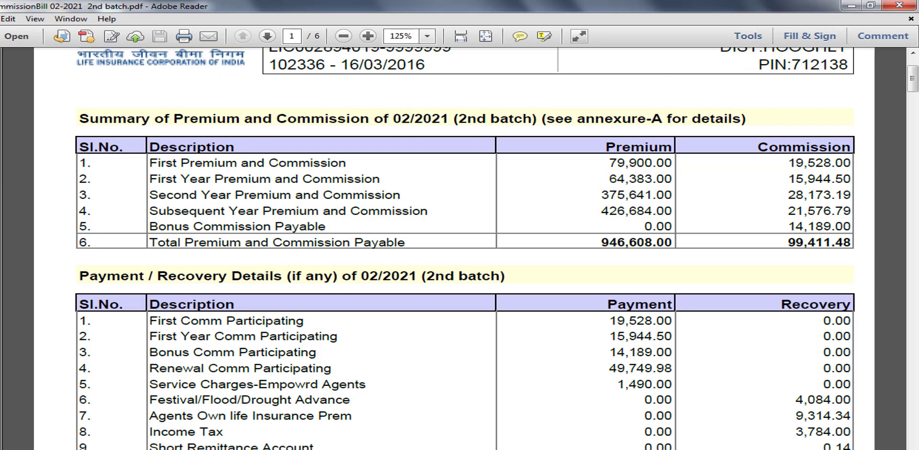
Give the receipt commission bill code 02/21 and bill receipt date 02/03/2021
{"action": "left_click", "coordinate": [293, 436]}
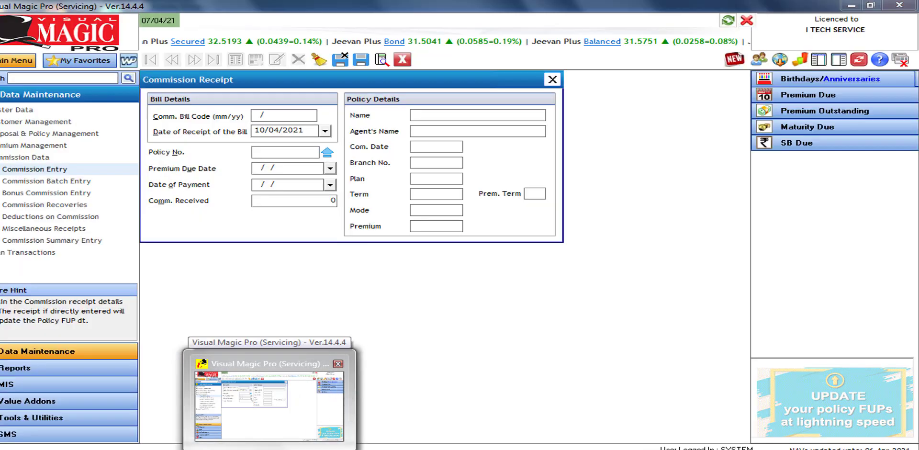
{"action": "left_click", "coordinate": [268, 402]}
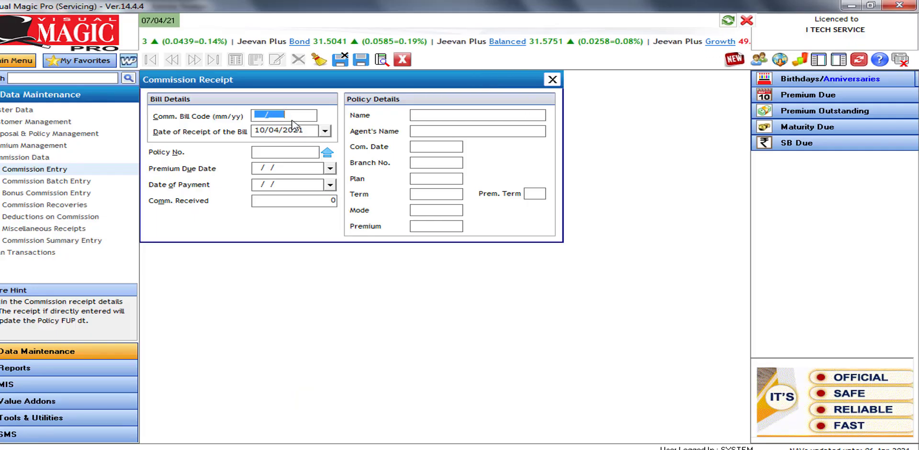
{"action": "type", "text": "0"}
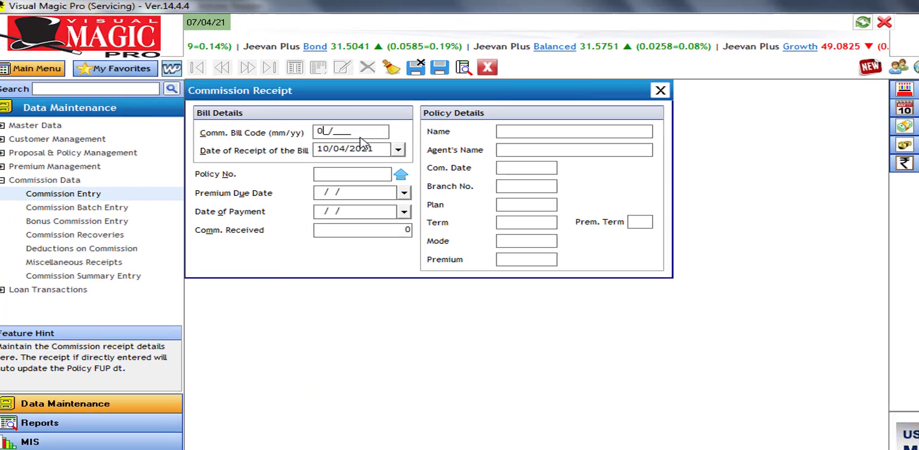
{"action": "type", "text": "2/21"}
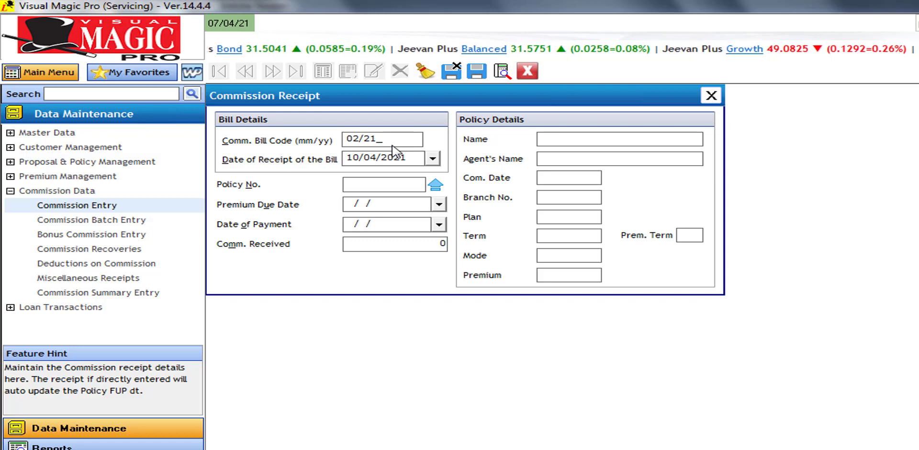
{"action": "key", "text": "Tab"}
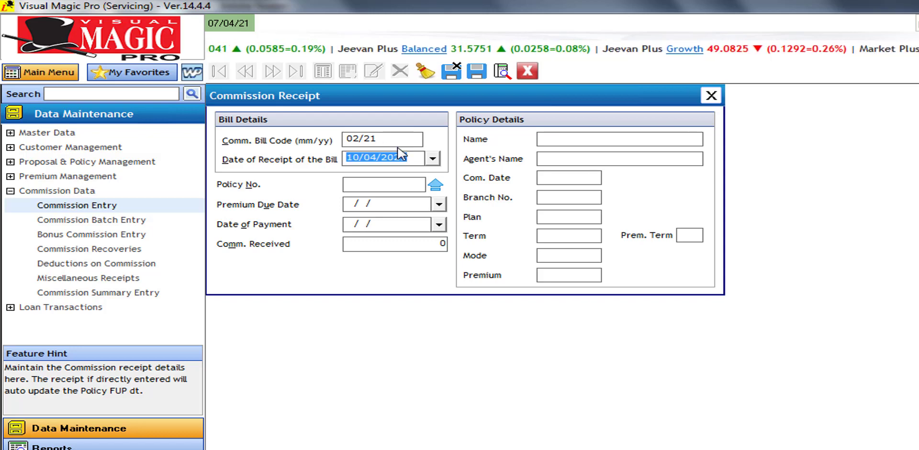
{"action": "left_click", "coordinate": [433, 158]}
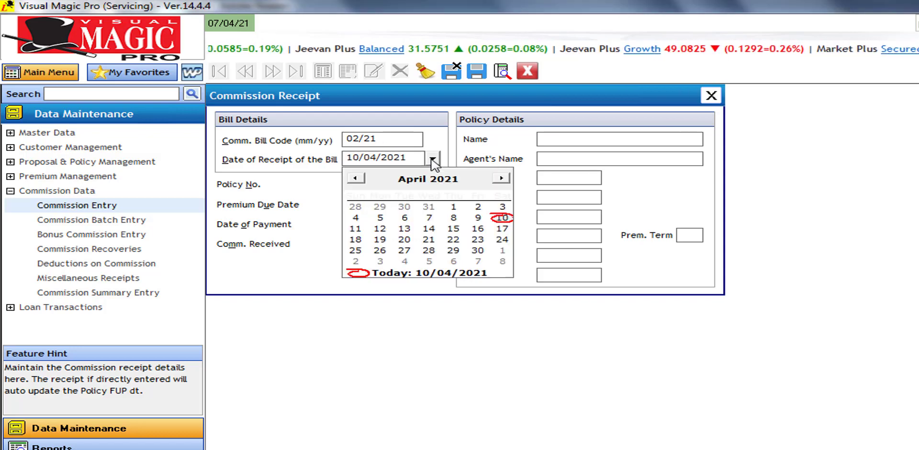
{"action": "left_click", "coordinate": [356, 178]}
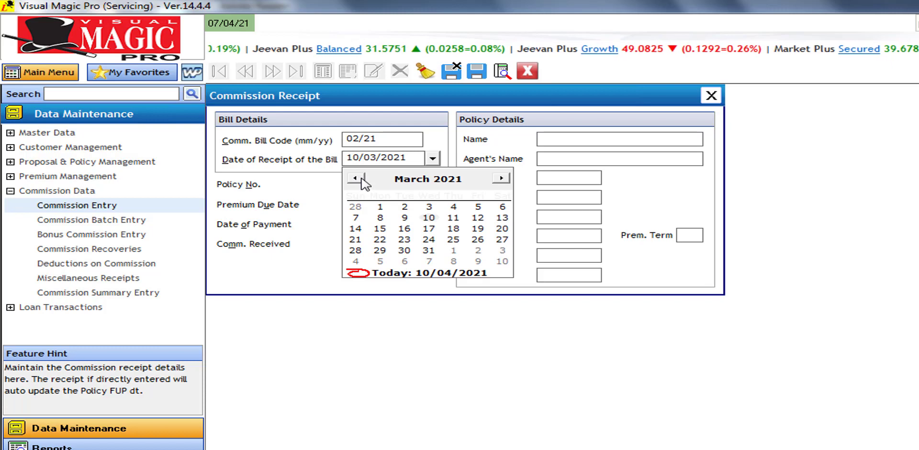
{"action": "left_click", "coordinate": [405, 209]}
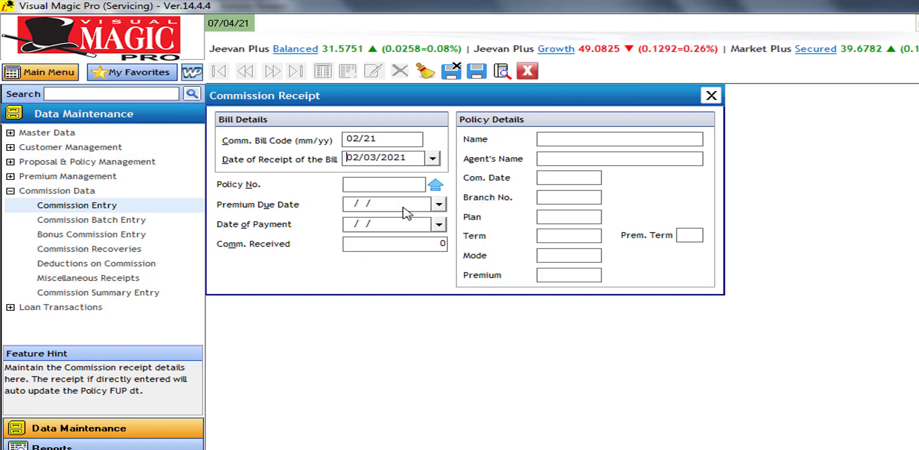
{"action": "left_click", "coordinate": [379, 185]}
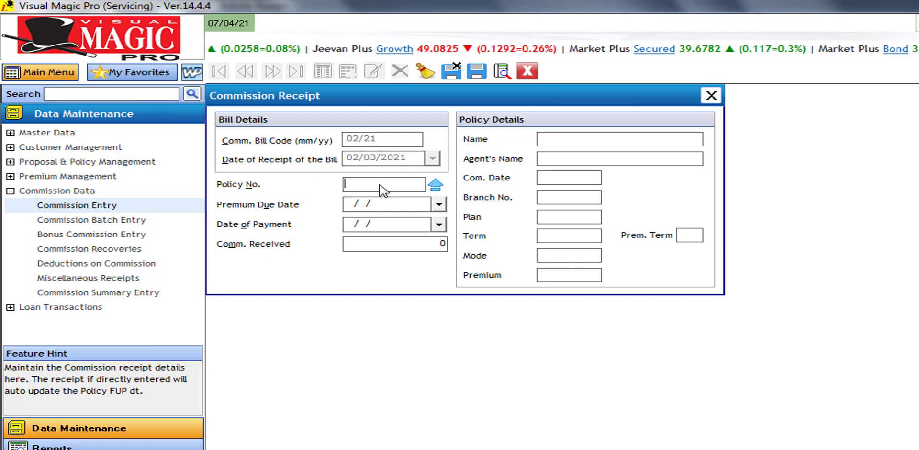
Enter the policy number and correct its premium due date to 28/02/2021
{"action": "type", "text": "3"}
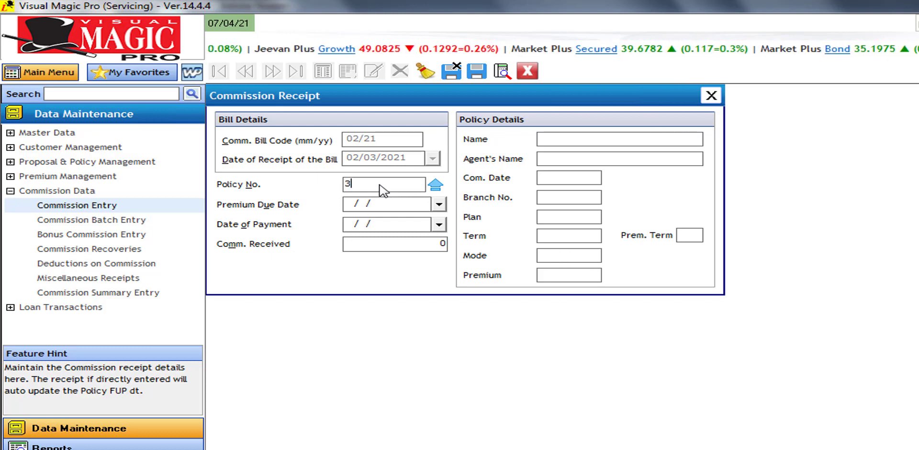
{"action": "key", "text": "BackSpace"}
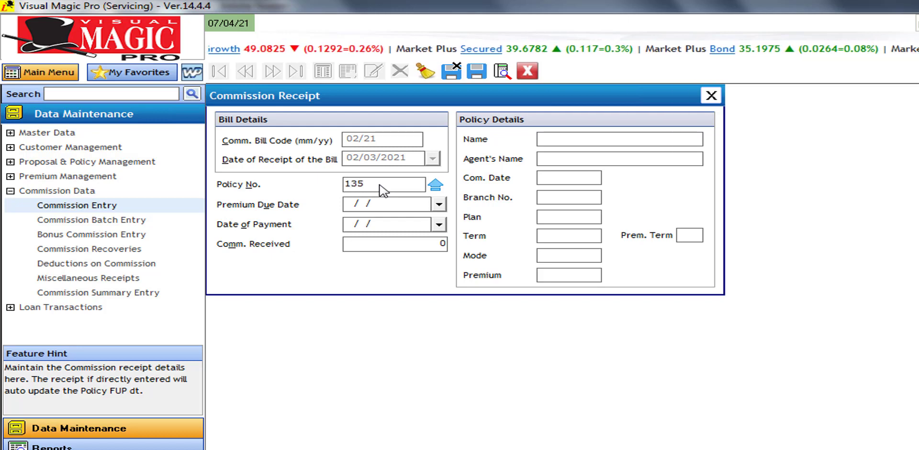
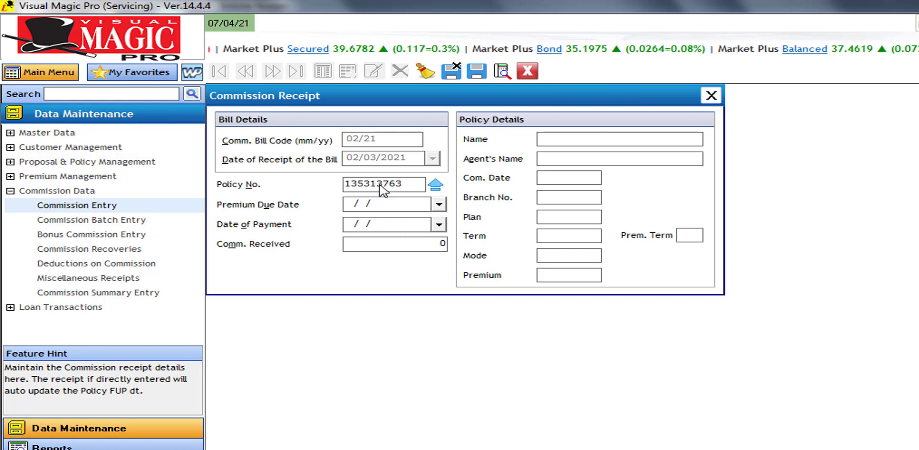
{"action": "key", "text": "Tab"}
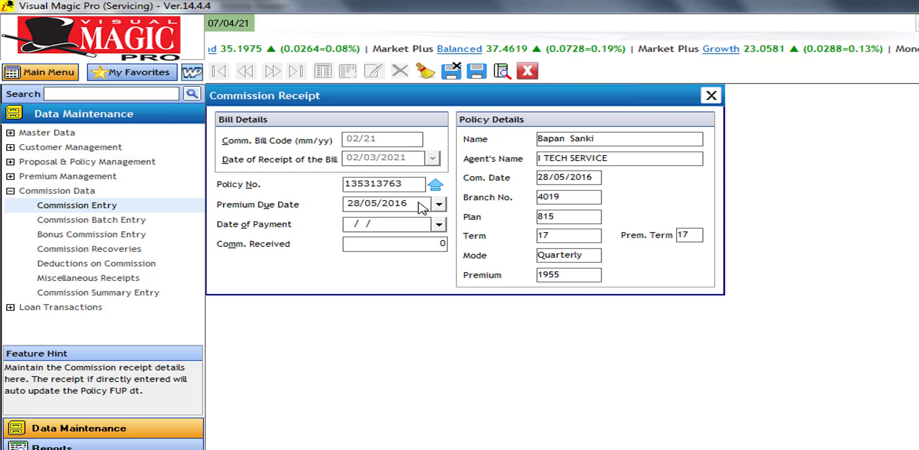
{"action": "key", "text": "BackSpace"}
{"action": "key", "text": "BackSpace"}
{"action": "key", "text": "BackSpace"}
{"action": "key", "text": "BackSpace"}
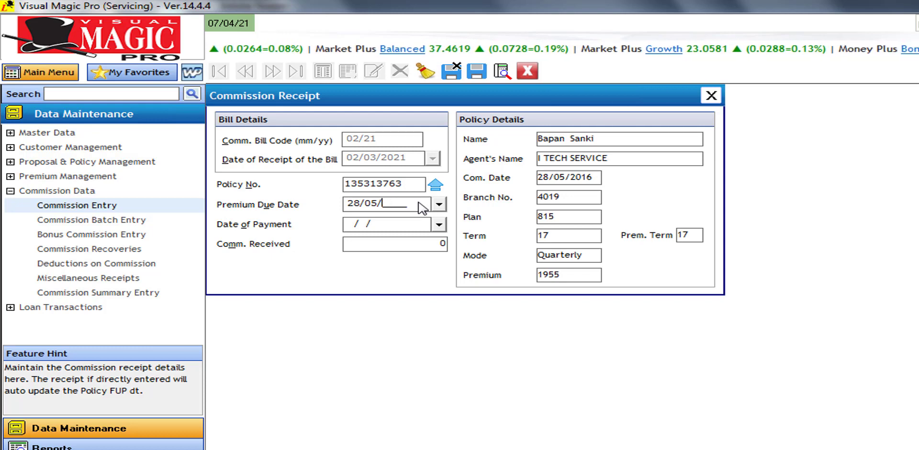
{"action": "key", "text": "BackSpace"}
{"action": "key", "text": "BackSpace"}
{"action": "key", "text": "BackSpace"}
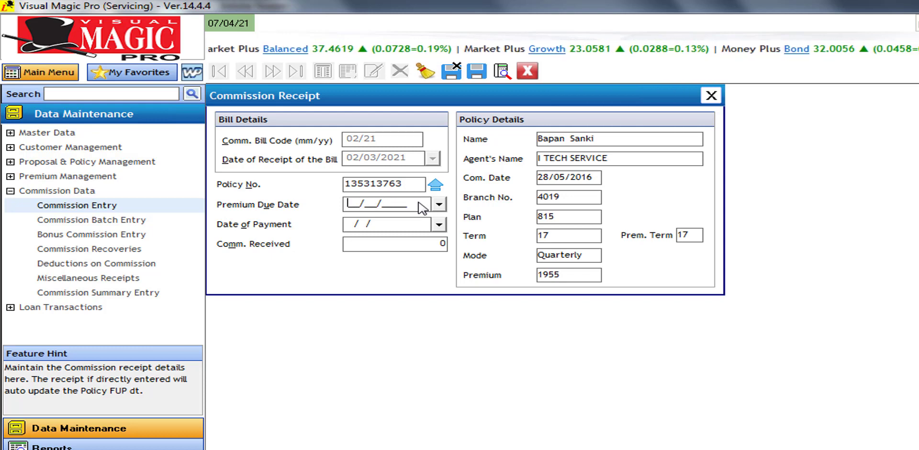
{"action": "type", "text": "28/02/"}
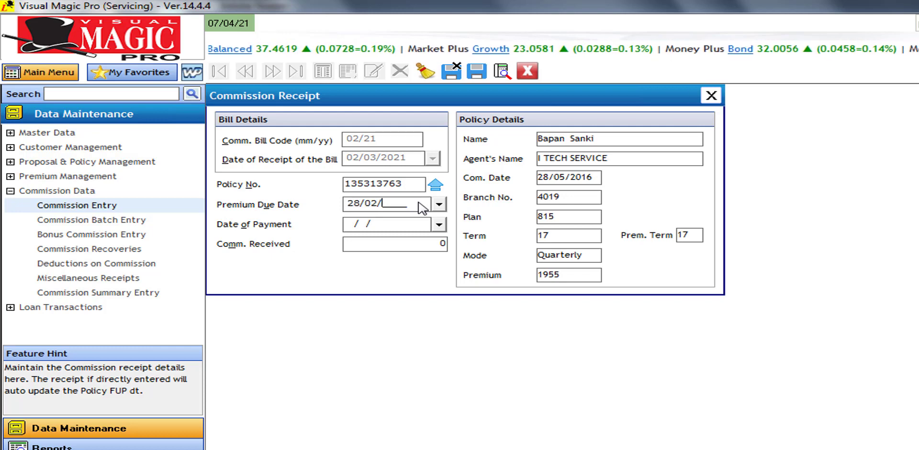
{"action": "type", "text": "2021"}
{"action": "key", "text": "Tab"}
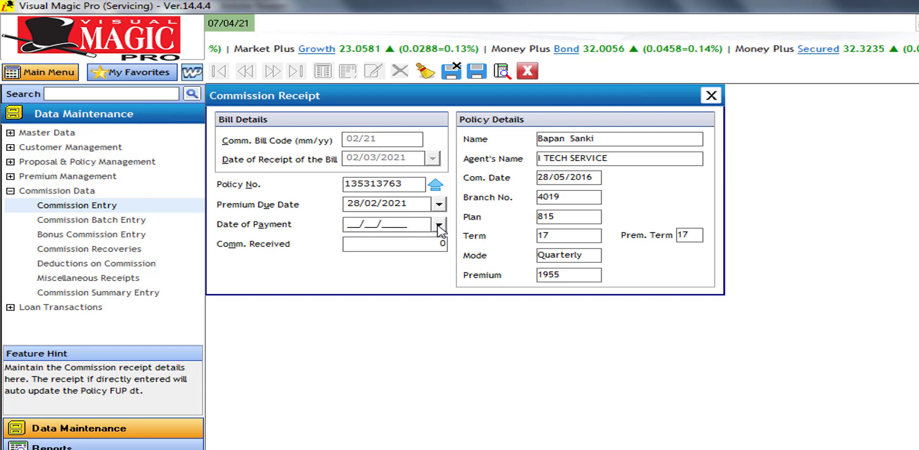
Set the payment date to 14/02/2021 and commission received to 97.75
{"action": "left_click", "coordinate": [438, 226]}
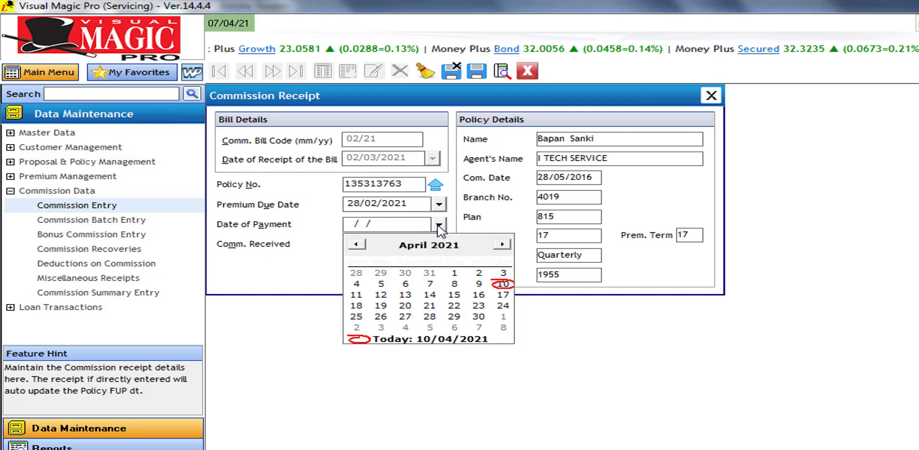
{"action": "left_click", "coordinate": [357, 245]}
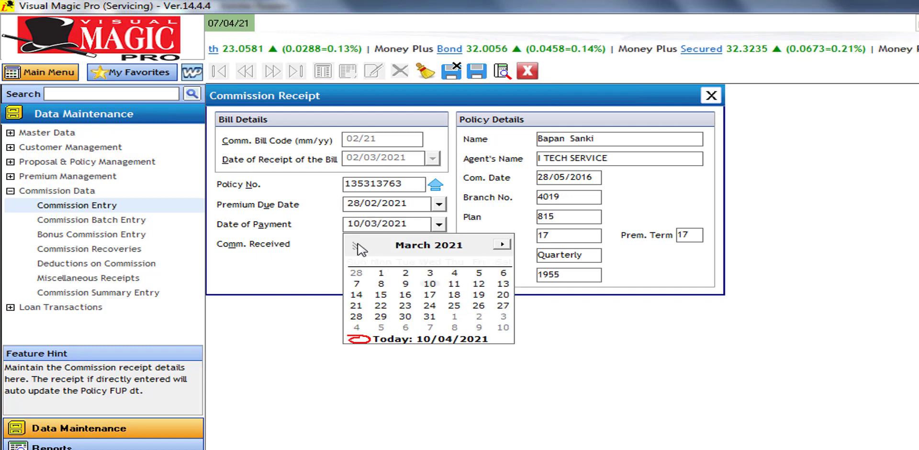
{"action": "left_click", "coordinate": [357, 244]}
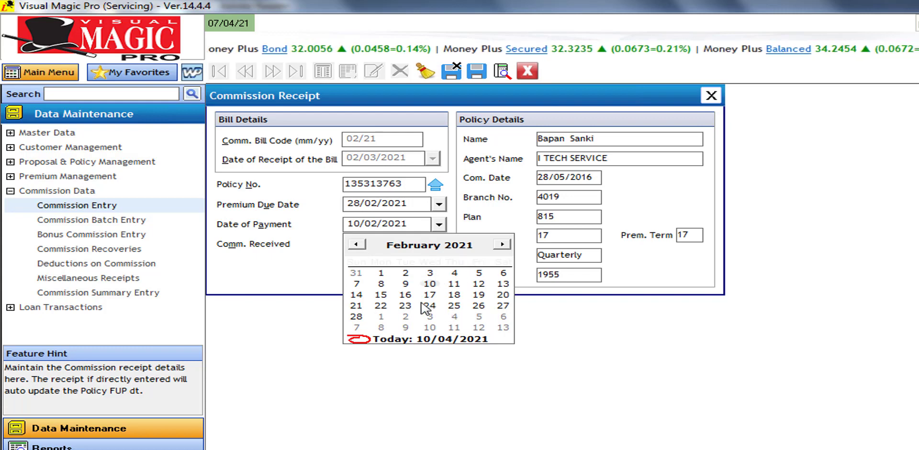
{"action": "left_click", "coordinate": [356, 294]}
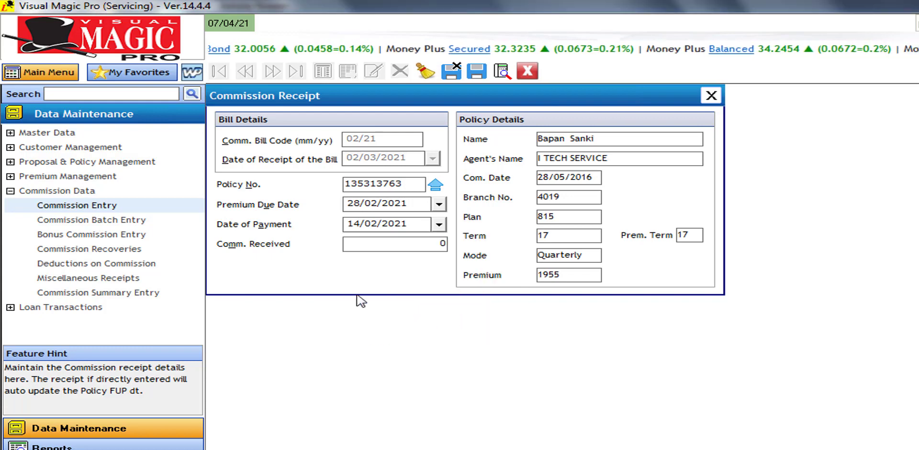
{"action": "key", "text": "Tab"}
{"action": "type", "text": "97.75"}
{"action": "key", "text": "Tab"}
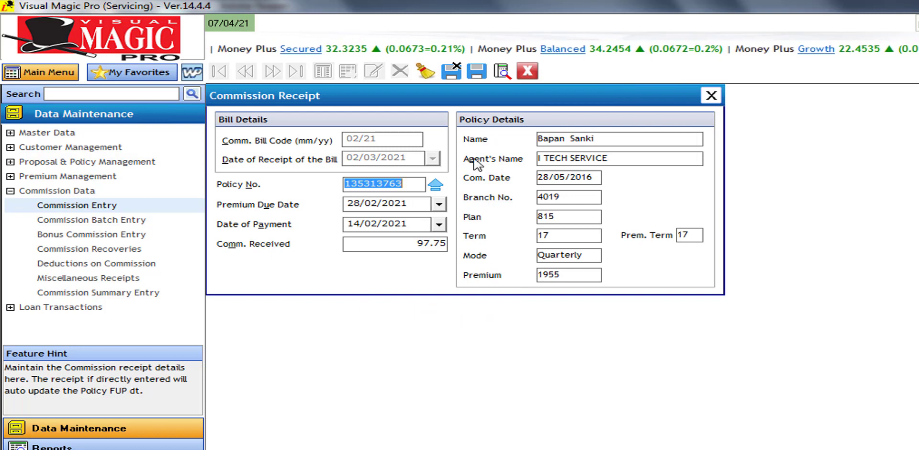
Save the commission receipt and close the form
{"action": "left_click", "coordinate": [476, 76]}
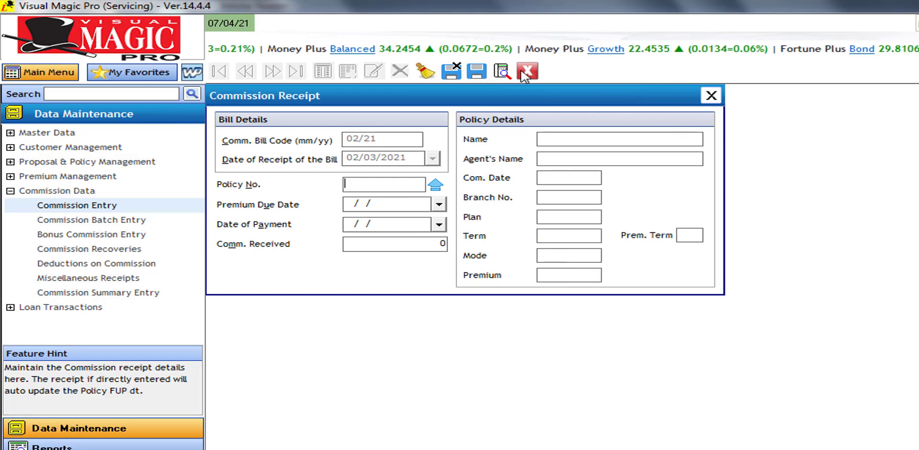
{"action": "left_click", "coordinate": [527, 73]}
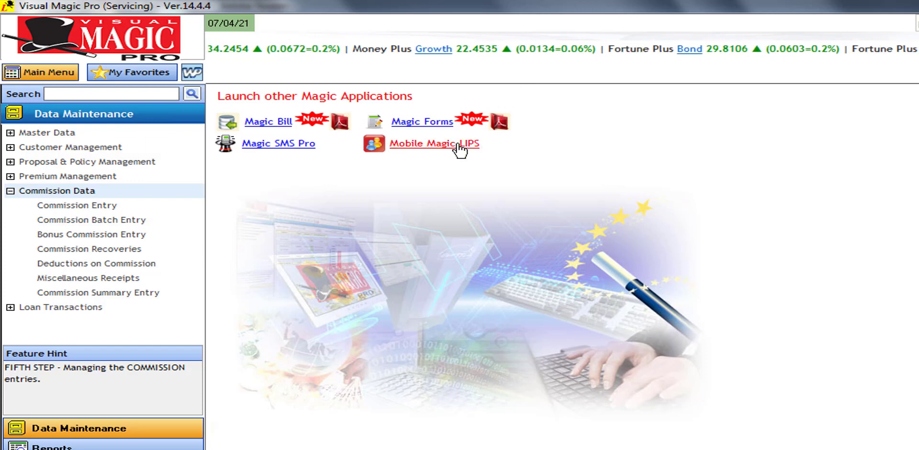
Open Commission Batch Entry for agency I TECH SERVICE with bill receipt date 2 March 2021
{"action": "left_click", "coordinate": [105, 222]}
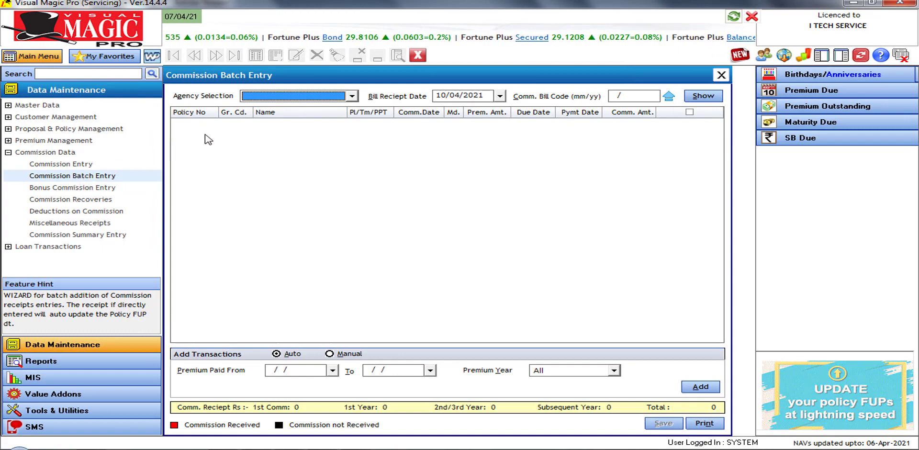
{"action": "left_click", "coordinate": [312, 96]}
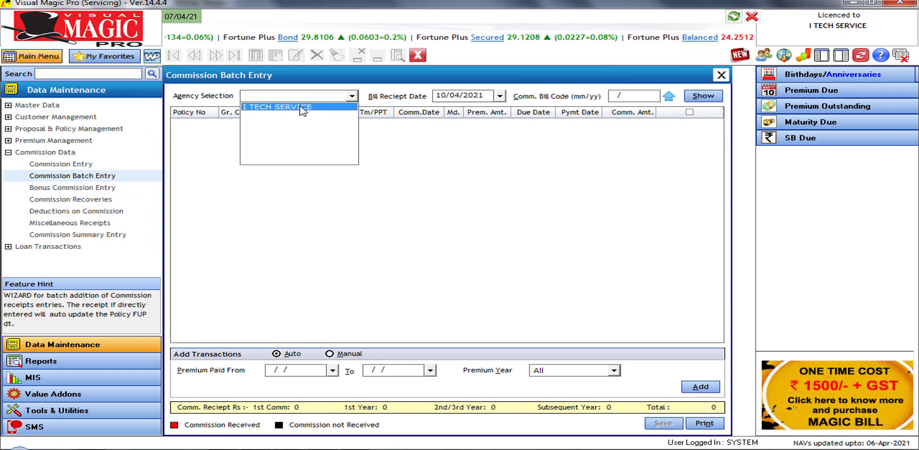
{"action": "left_click", "coordinate": [307, 106]}
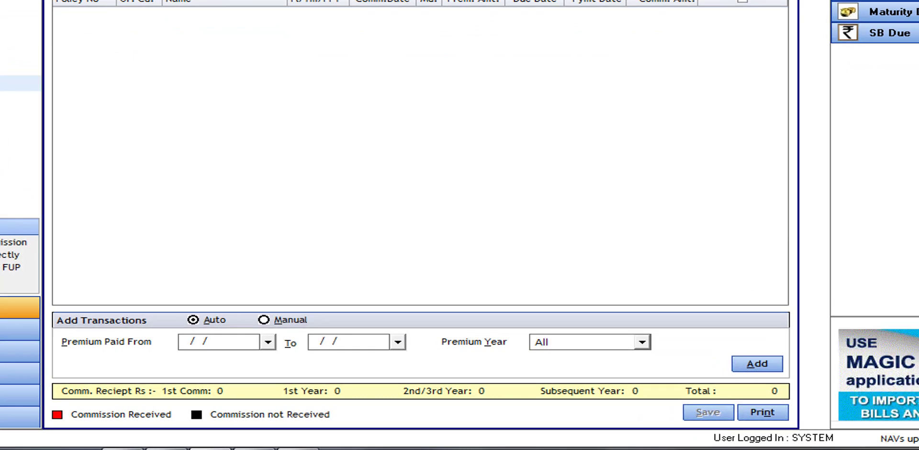
{"action": "key", "text": "alt+Down"}
{"action": "left_click", "coordinate": [417, 3]}
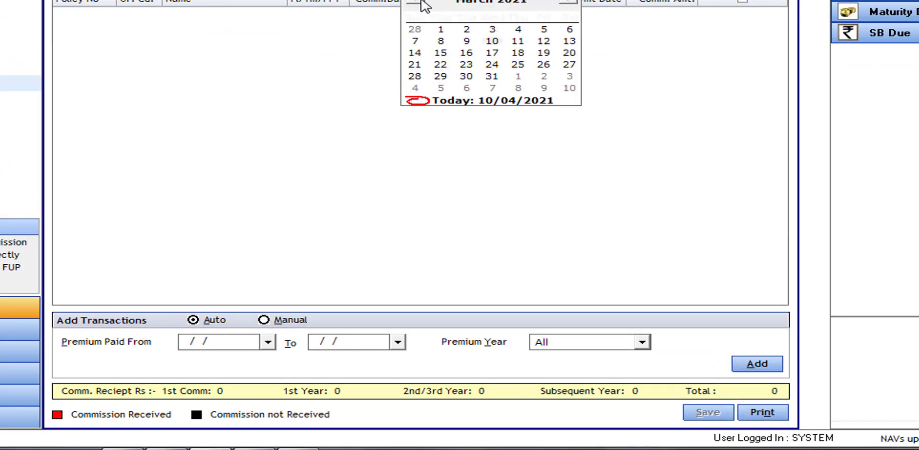
{"action": "left_click", "coordinate": [467, 30]}
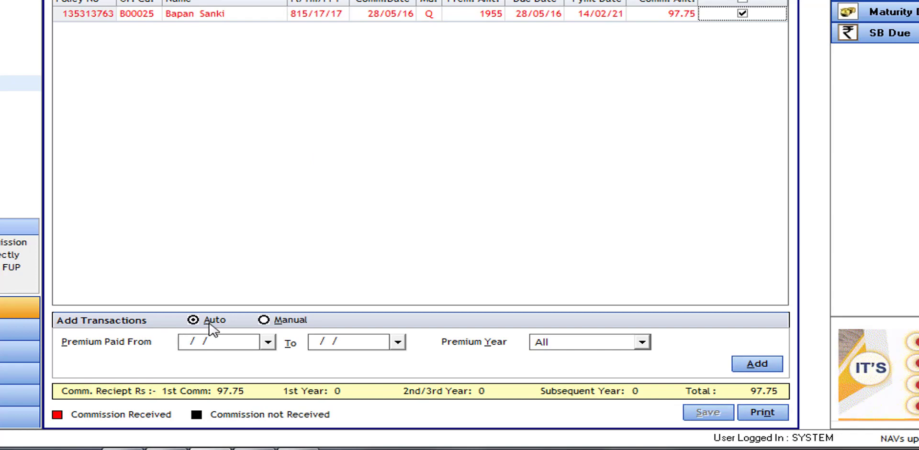
Manually add a policy's 60.50 commission, due 28/01/2021, raising the batch total to 158.25
{"action": "left_click", "coordinate": [292, 321]}
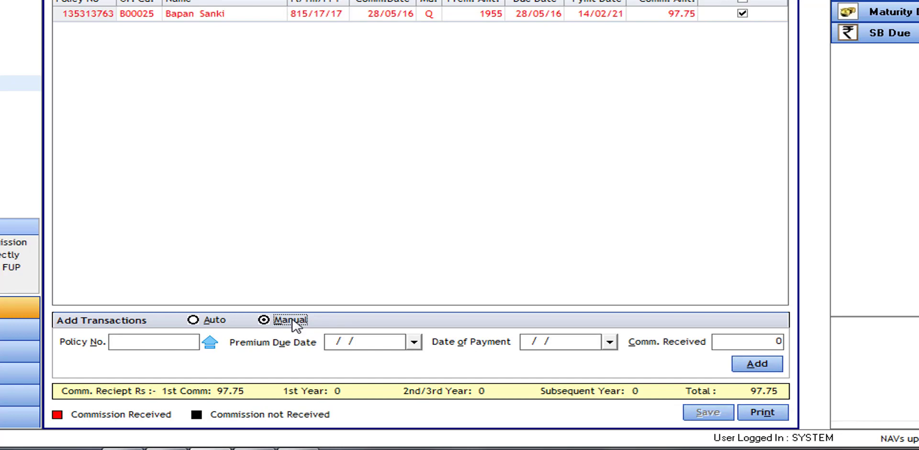
{"action": "left_click", "coordinate": [160, 341]}
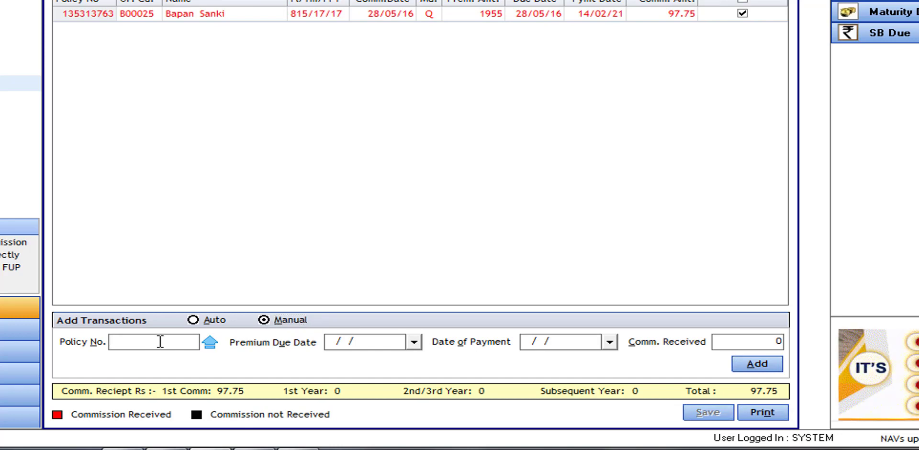
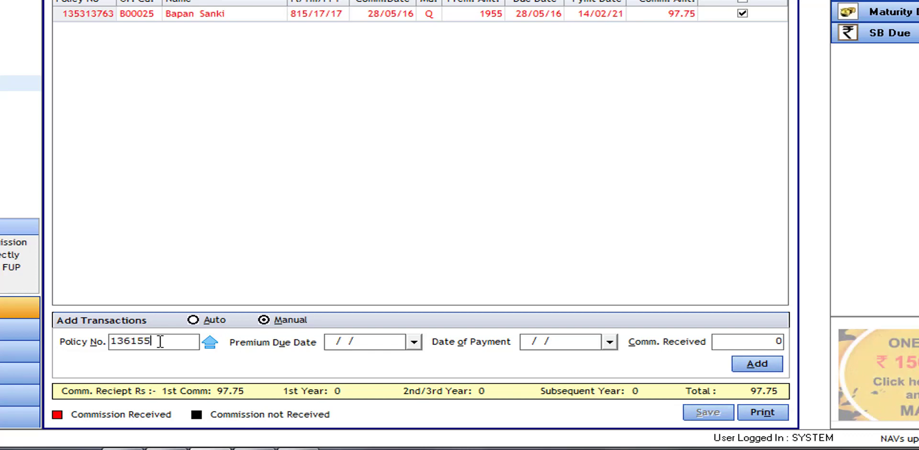
{"action": "key", "text": "Tab"}
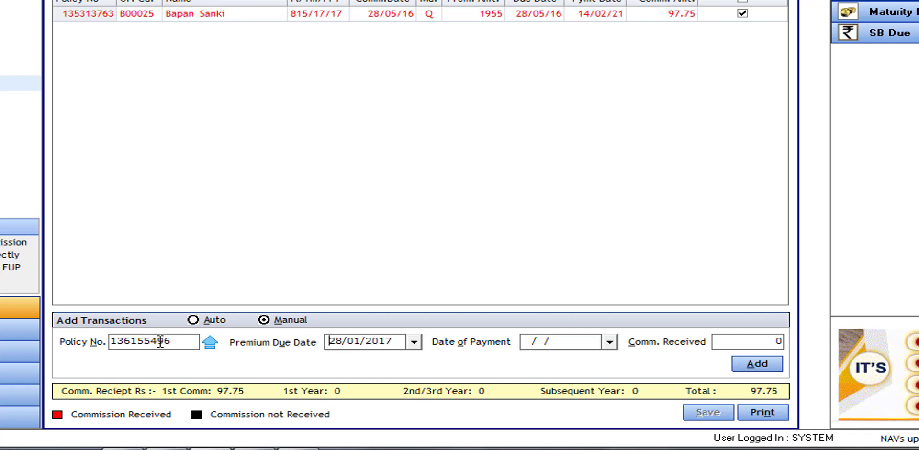
{"action": "left_click", "coordinate": [399, 337]}
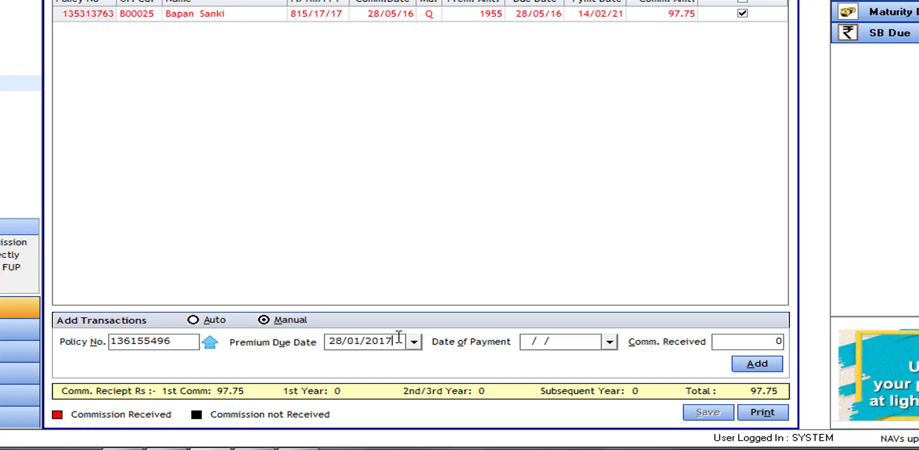
{"action": "key", "text": "BackSpace"}
{"action": "key", "text": "BackSpace"}
{"action": "key", "text": "BackSpace"}
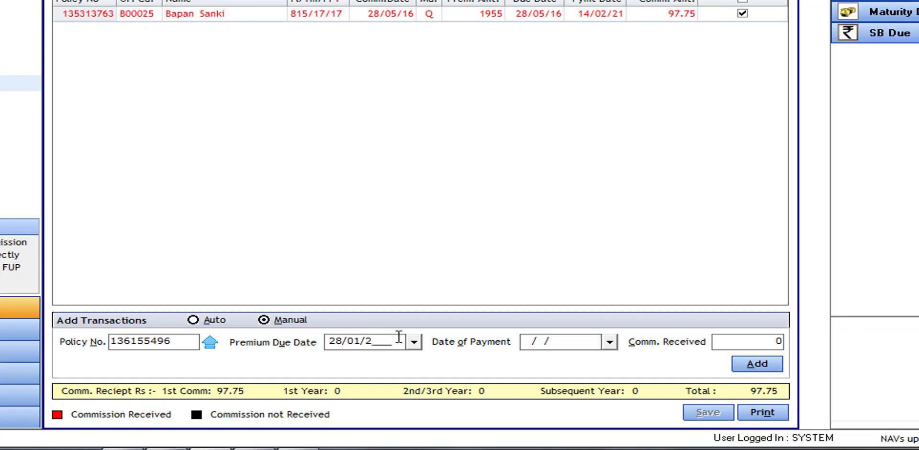
{"action": "type", "text": "021"}
{"action": "key", "text": "Return"}
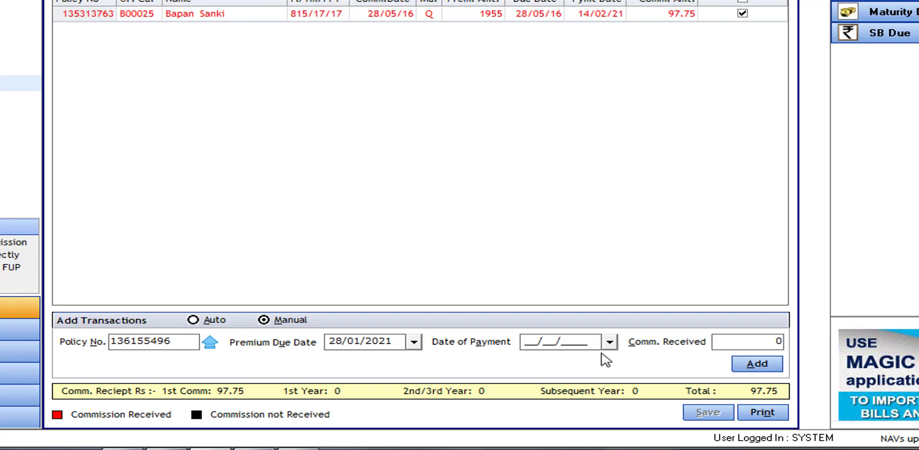
{"action": "type", "text": "28/01/"}
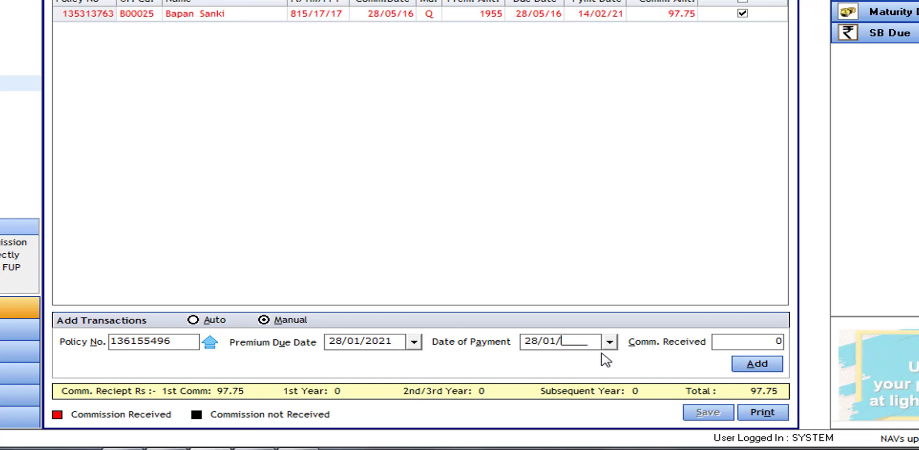
{"action": "type", "text": "201"}
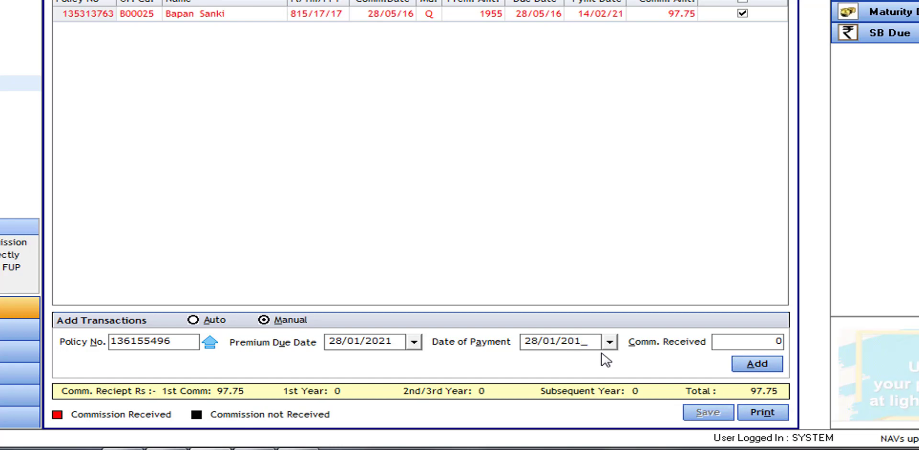
{"action": "key", "text": "Tab"}
{"action": "type", "text": "60.5"}
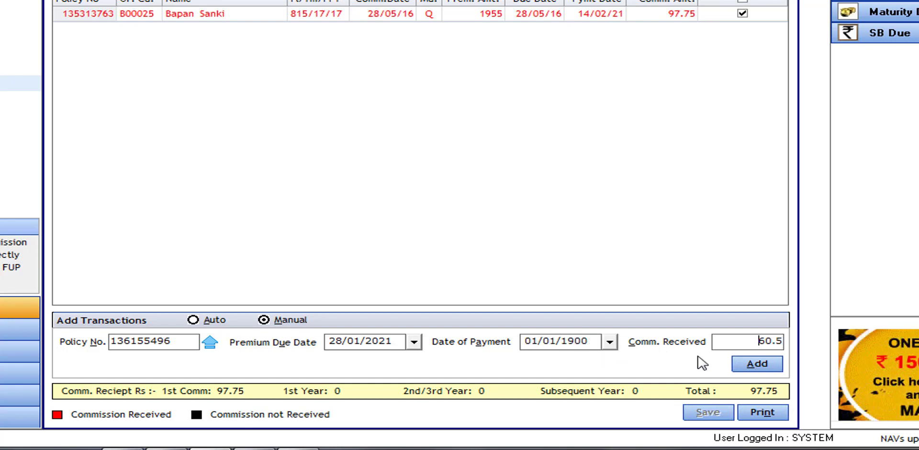
{"action": "left_click", "coordinate": [767, 368]}
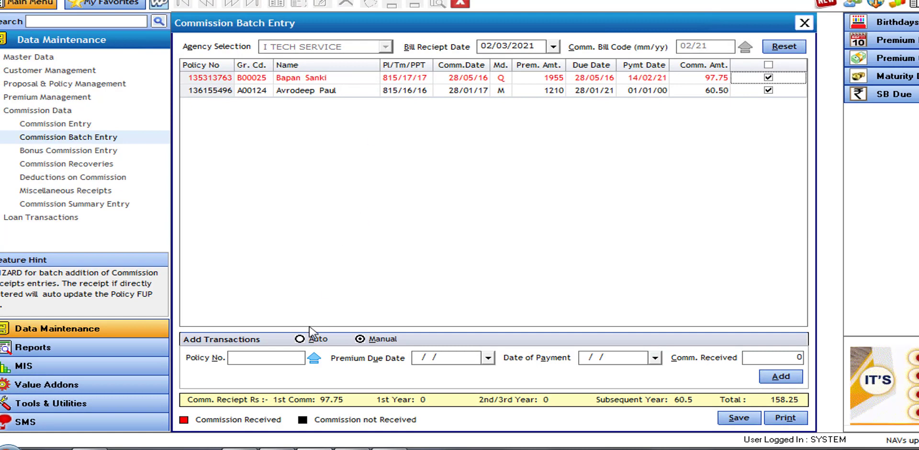
Switch to Auto with premiums paid 01/02/2021 to 28/02/2021 and premium year All
{"action": "left_click", "coordinate": [302, 341]}
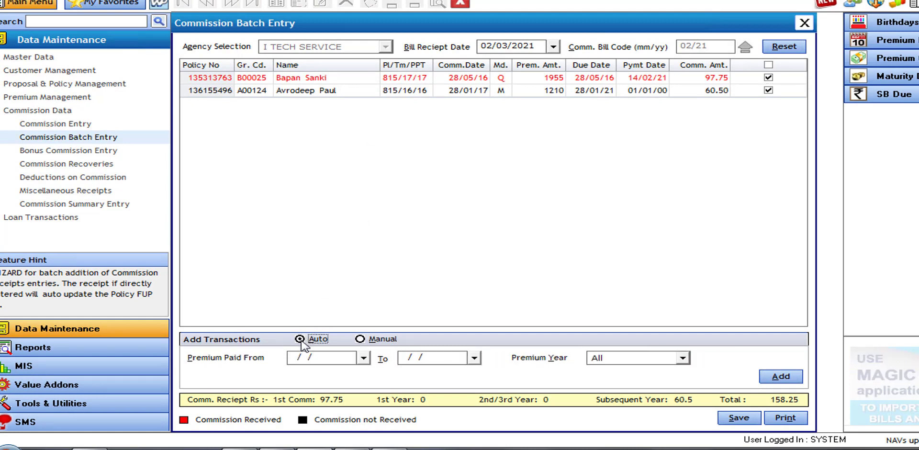
{"action": "left_click", "coordinate": [365, 359]}
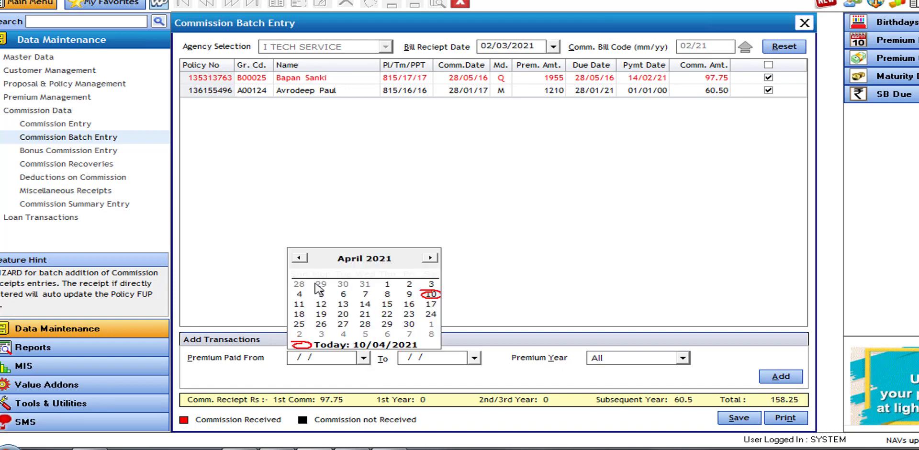
{"action": "left_click", "coordinate": [301, 258]}
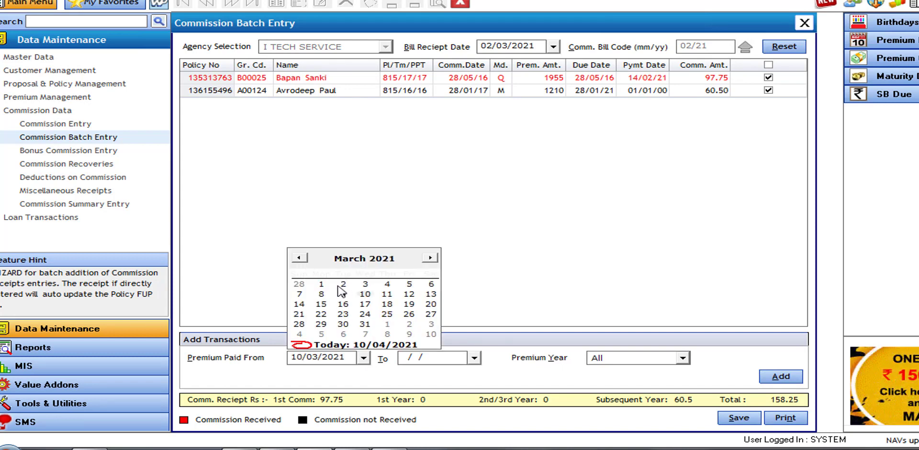
{"action": "left_click", "coordinate": [296, 258]}
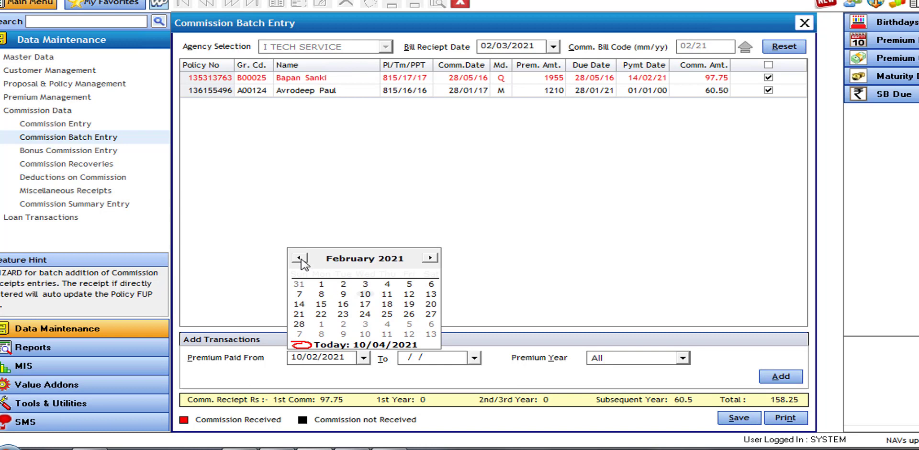
{"action": "left_click", "coordinate": [321, 284]}
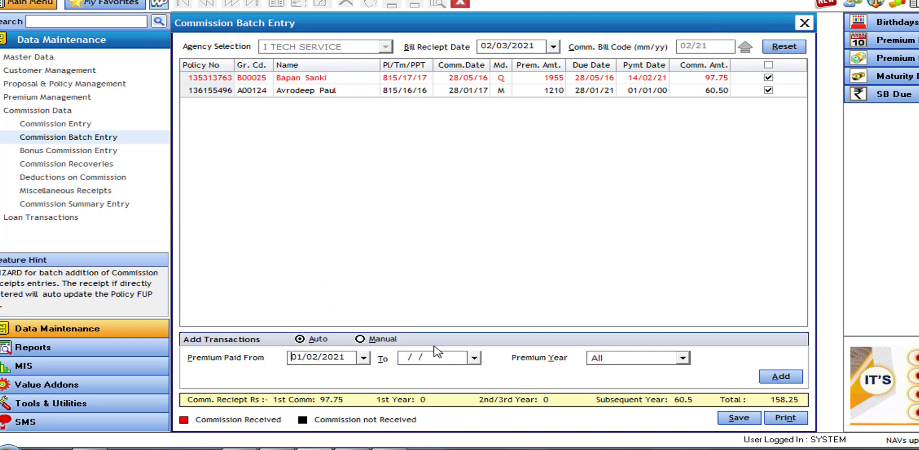
{"action": "left_click", "coordinate": [474, 358]}
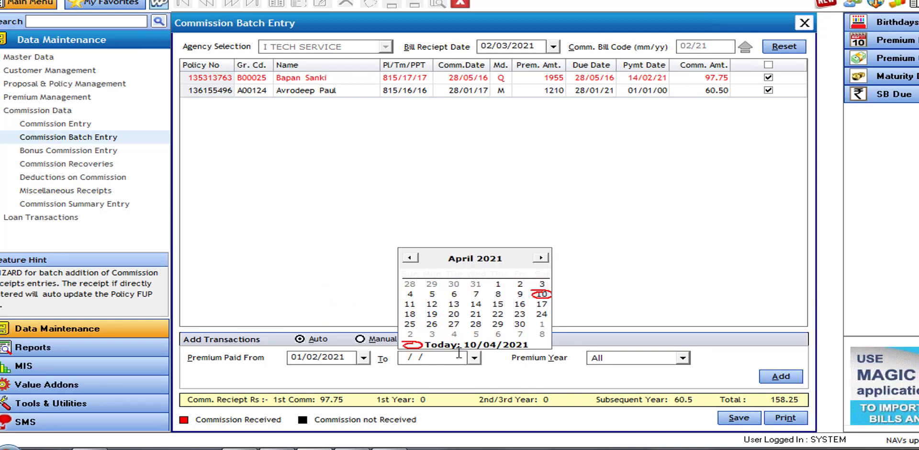
{"action": "left_click", "coordinate": [410, 258]}
{"action": "left_click", "coordinate": [412, 262]}
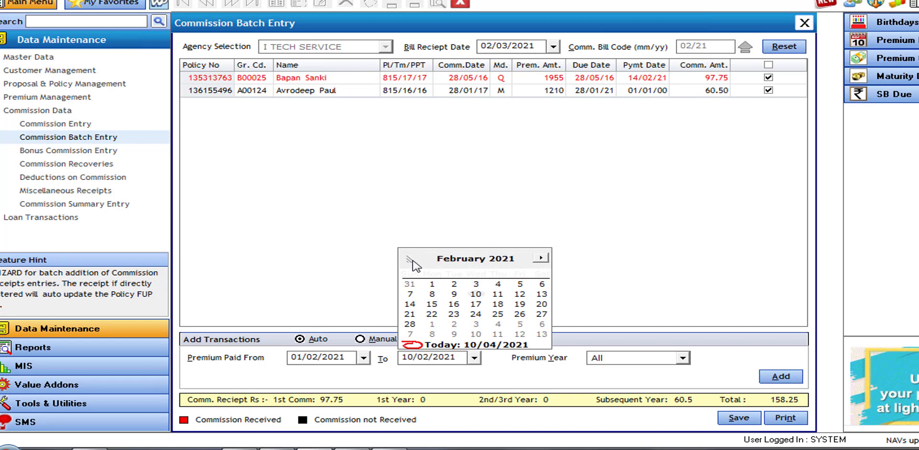
{"action": "left_click", "coordinate": [410, 324]}
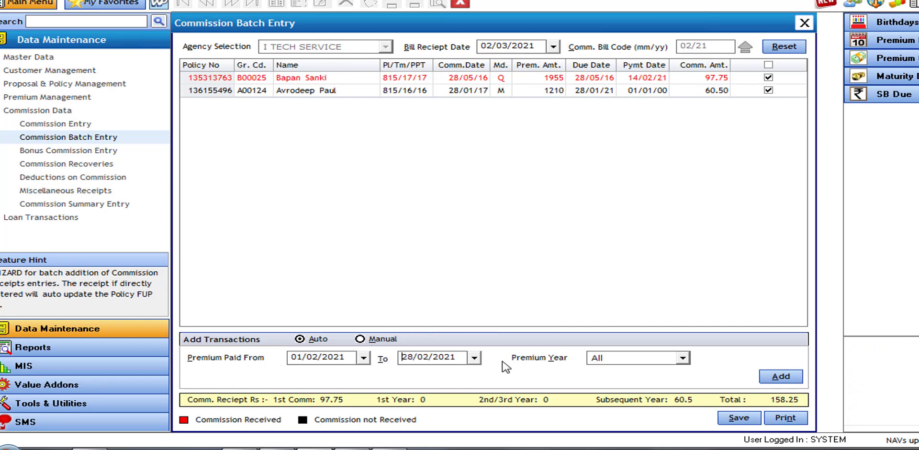
{"action": "left_click", "coordinate": [606, 358]}
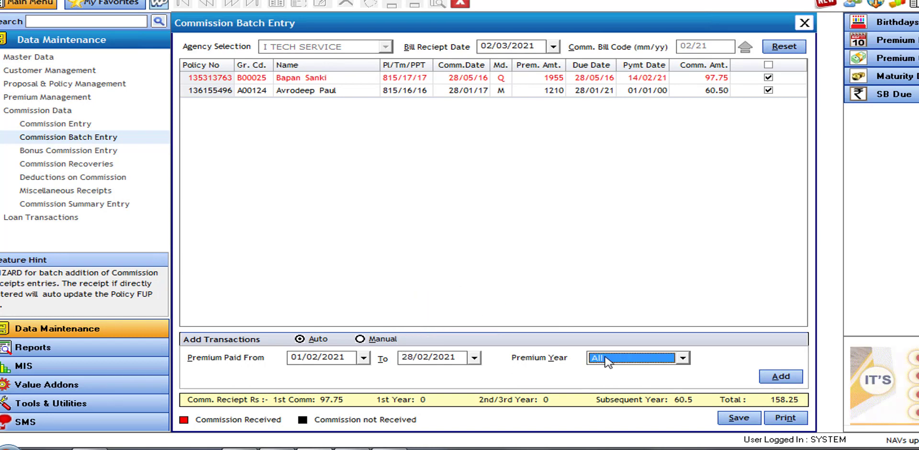
{"action": "left_click", "coordinate": [598, 396]}
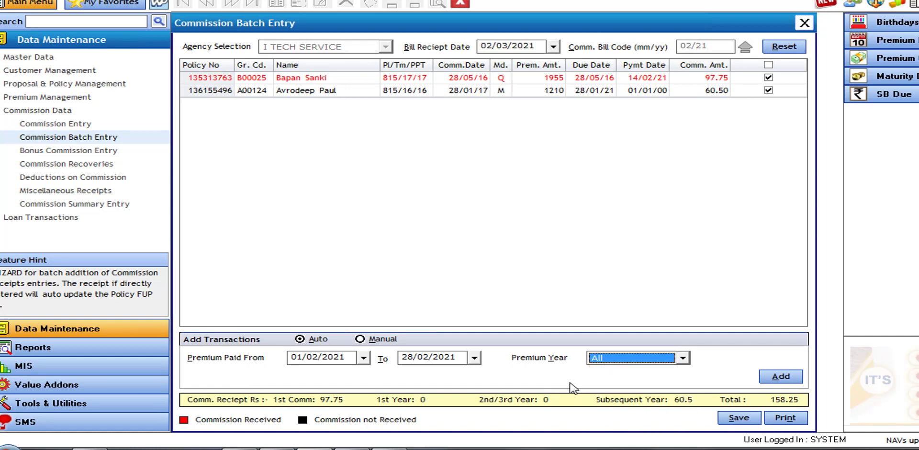
Add February 2021's matching commission entries and untick the 1608.75 row, leaving a 13536.95 total
{"action": "left_click", "coordinate": [769, 378]}
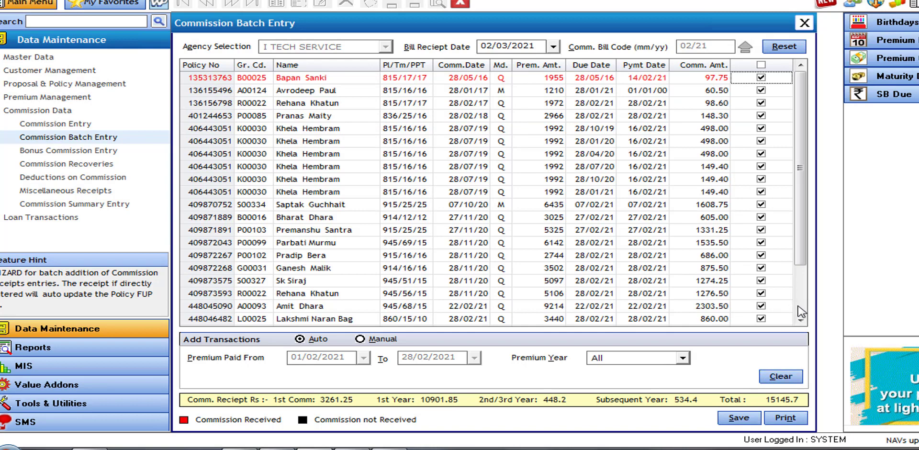
{"action": "left_click", "coordinate": [799, 309]}
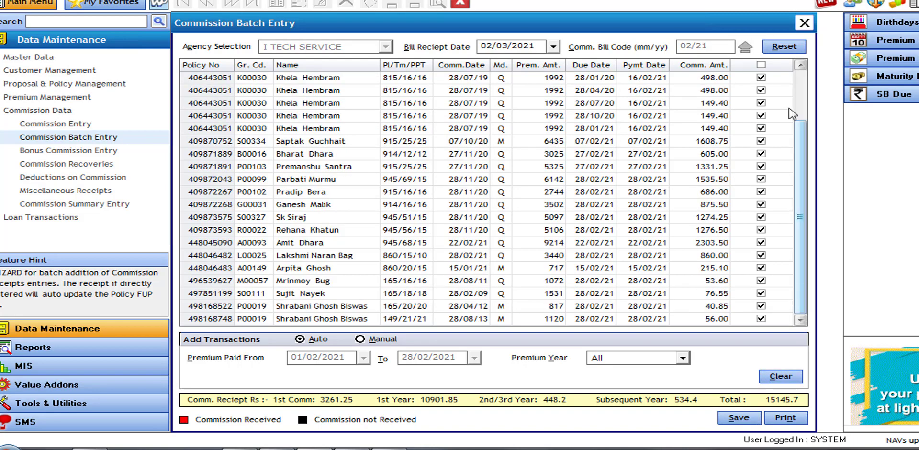
{"action": "left_click", "coordinate": [804, 86]}
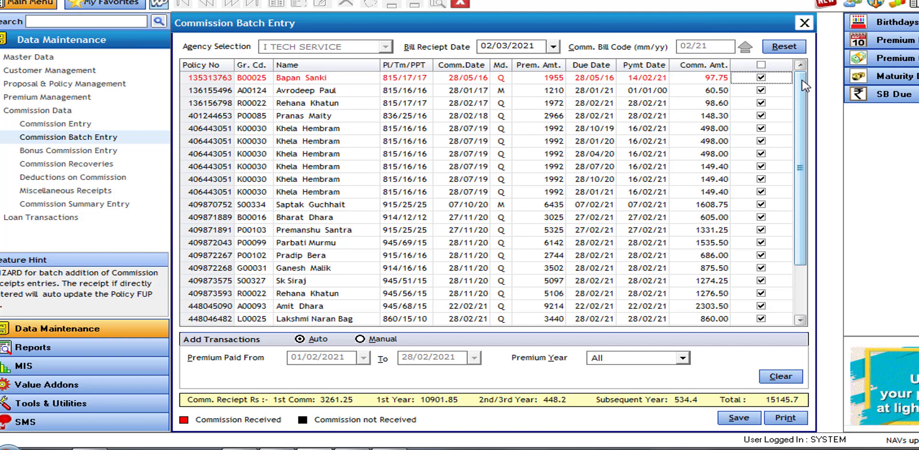
{"action": "left_click", "coordinate": [806, 305]}
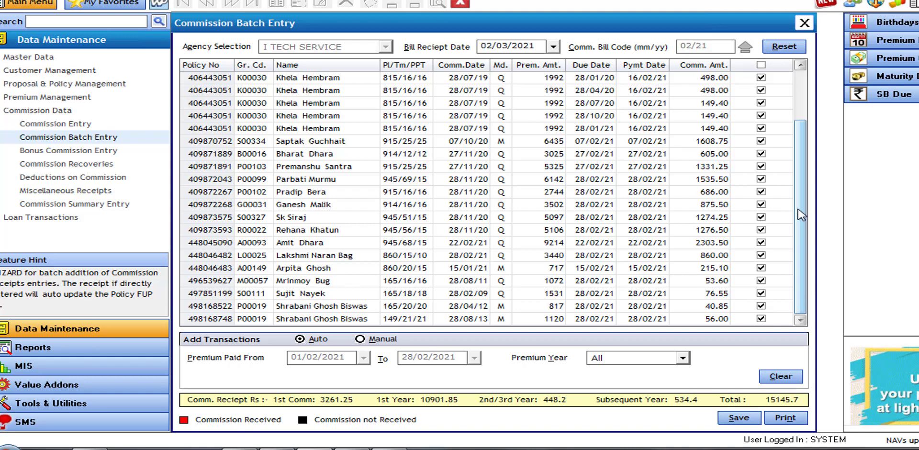
{"action": "left_click_drag", "start_coordinate": [802, 215], "coordinate": [795, 185]}
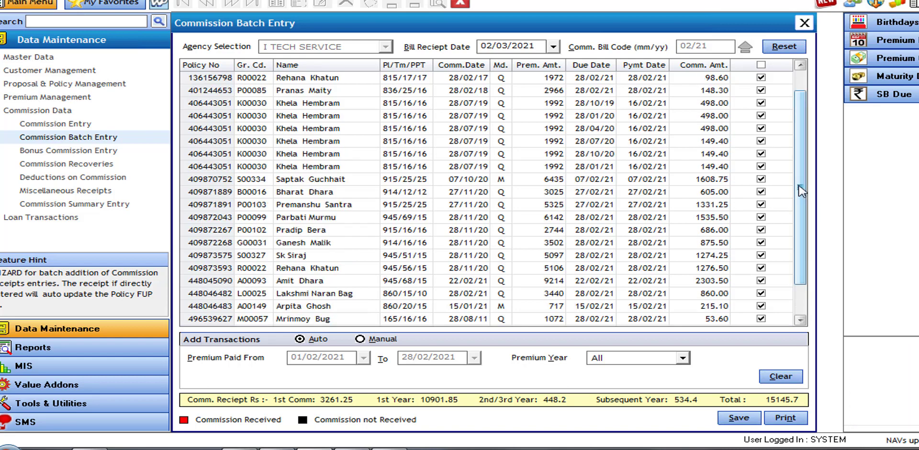
{"action": "left_click", "coordinate": [761, 179]}
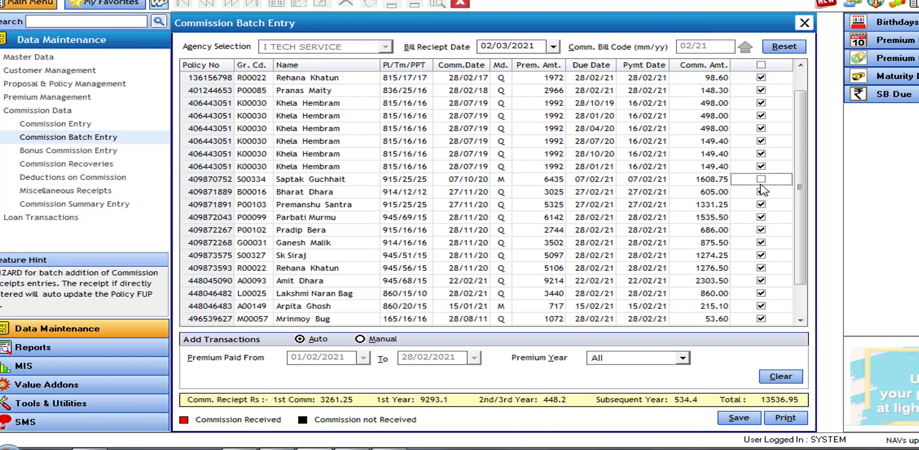
Save the batch, confirming the commission update and saved message, then close Commission Batch Entry
{"action": "left_click", "coordinate": [751, 420]}
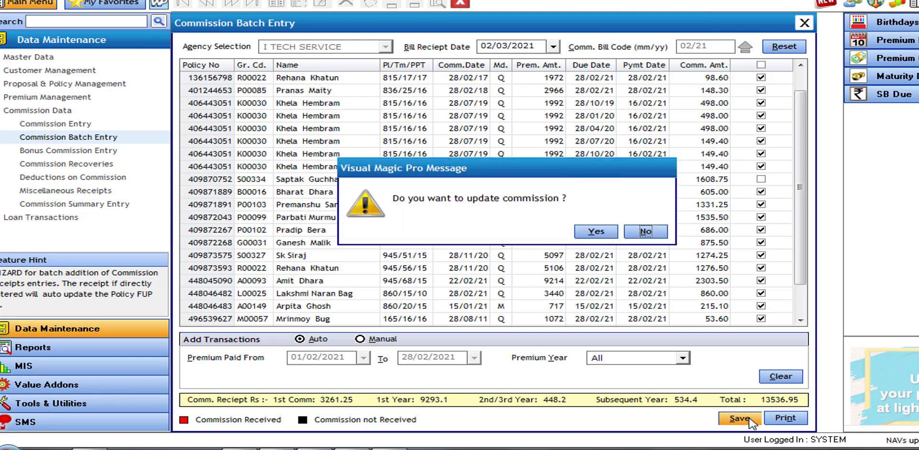
{"action": "left_click", "coordinate": [595, 233]}
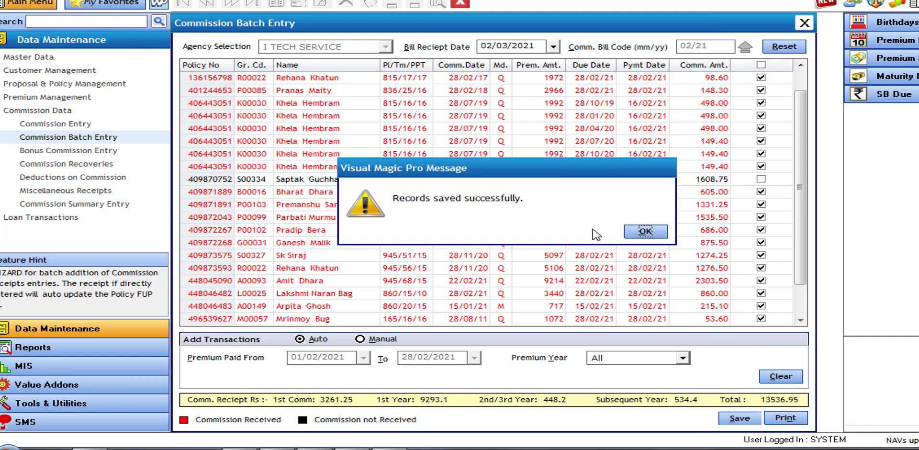
{"action": "left_click", "coordinate": [644, 234]}
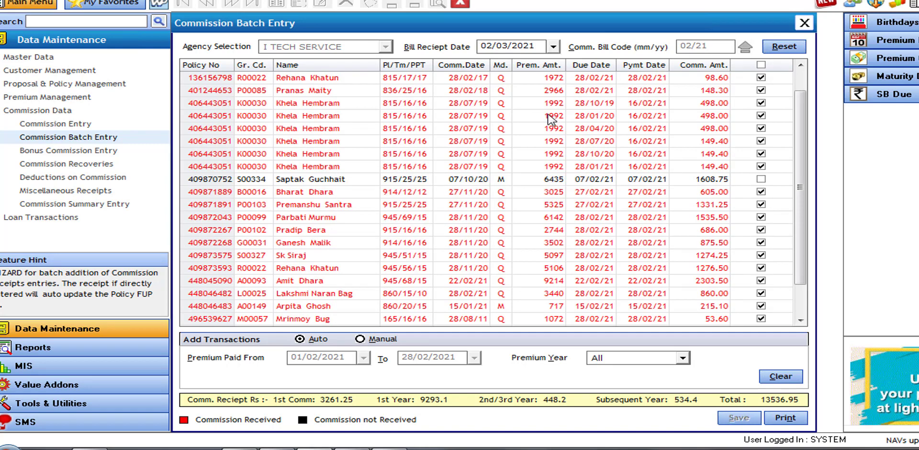
{"action": "left_click", "coordinate": [464, 6]}
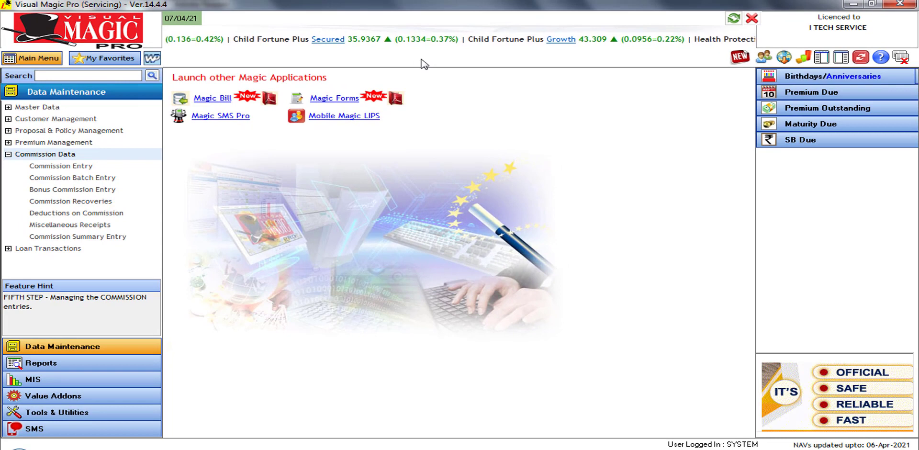
Open and close an empty Commission Batch Entry, then open the Bonus Commission Receipts list
{"action": "left_click", "coordinate": [83, 180]}
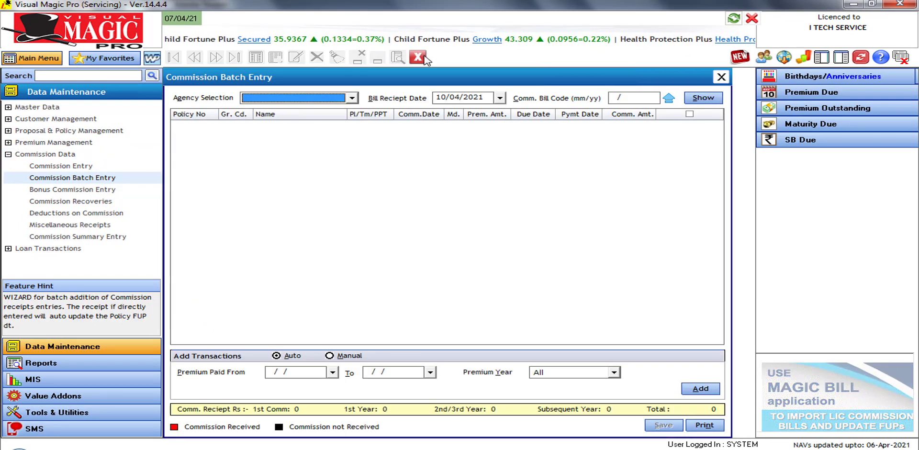
{"action": "left_click", "coordinate": [419, 57]}
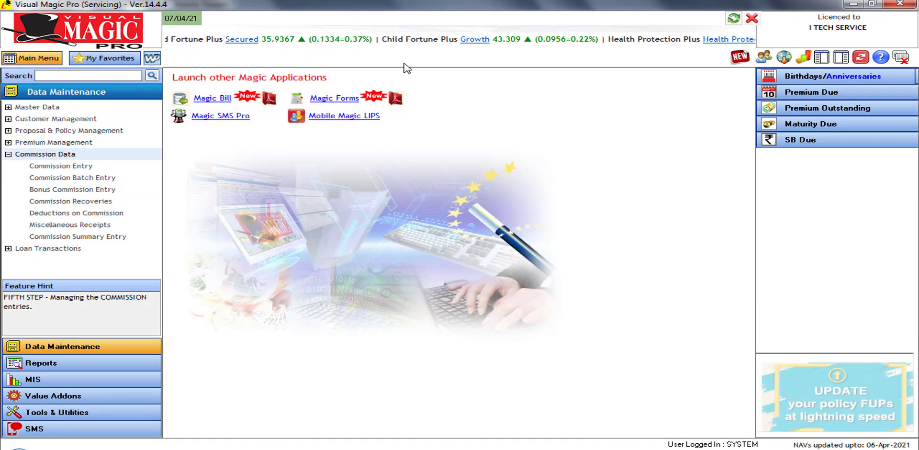
{"action": "left_click", "coordinate": [98, 191]}
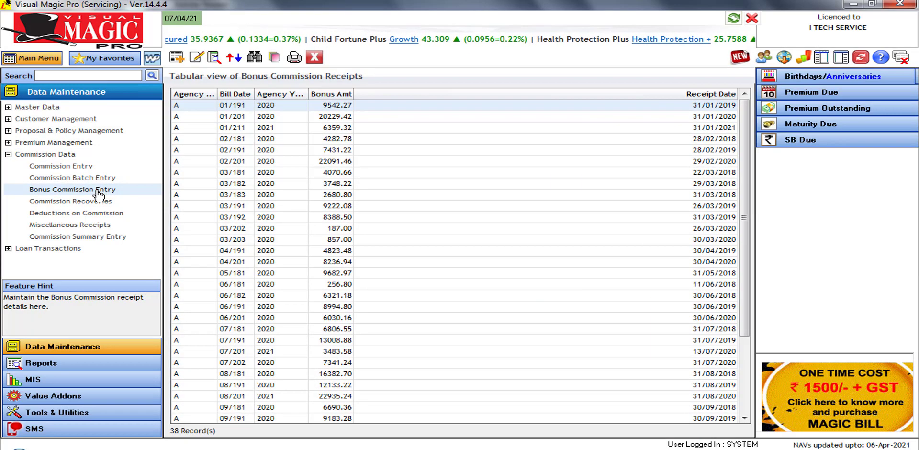
Start a bonus receipt for I TECH SERVICE, bill 02/21, received 02/03/2021, agency year 2021
{"action": "left_click", "coordinate": [176, 57]}
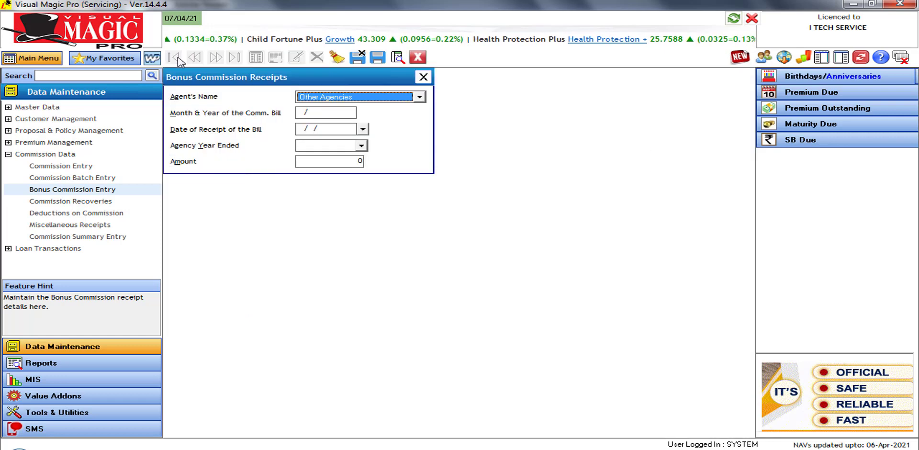
{"action": "left_click", "coordinate": [338, 98]}
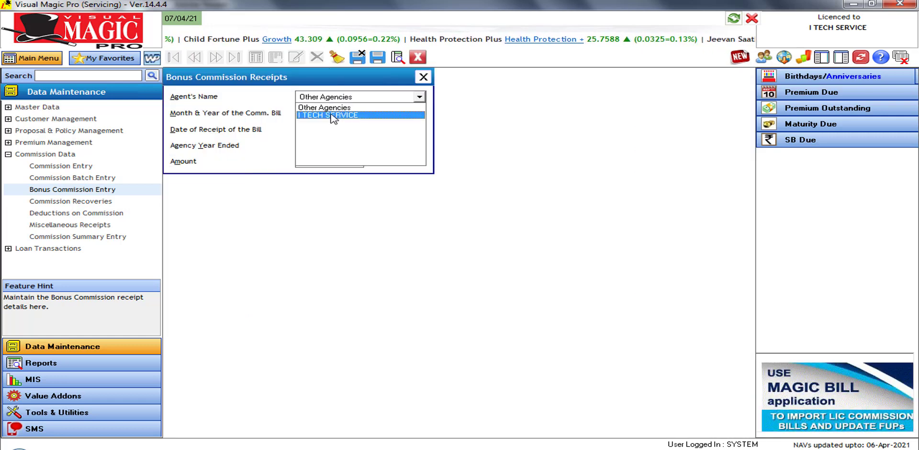
{"action": "left_click", "coordinate": [334, 117]}
{"action": "left_click", "coordinate": [300, 114]}
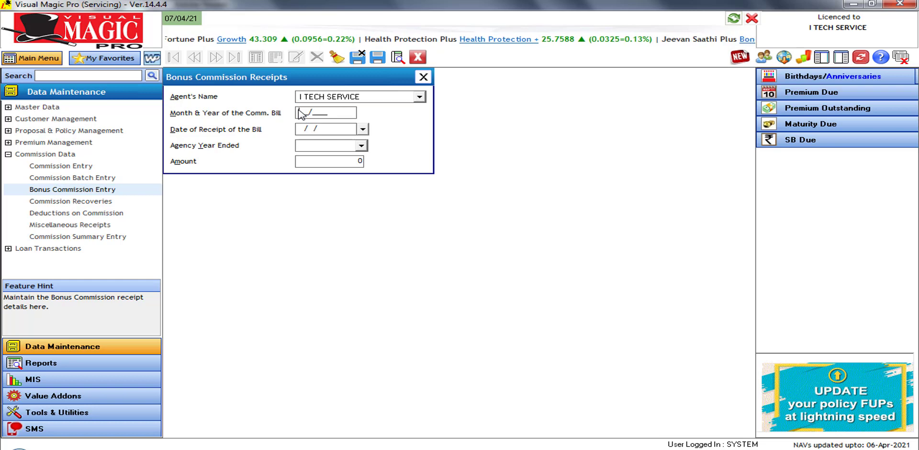
{"action": "type", "text": "12/21"}
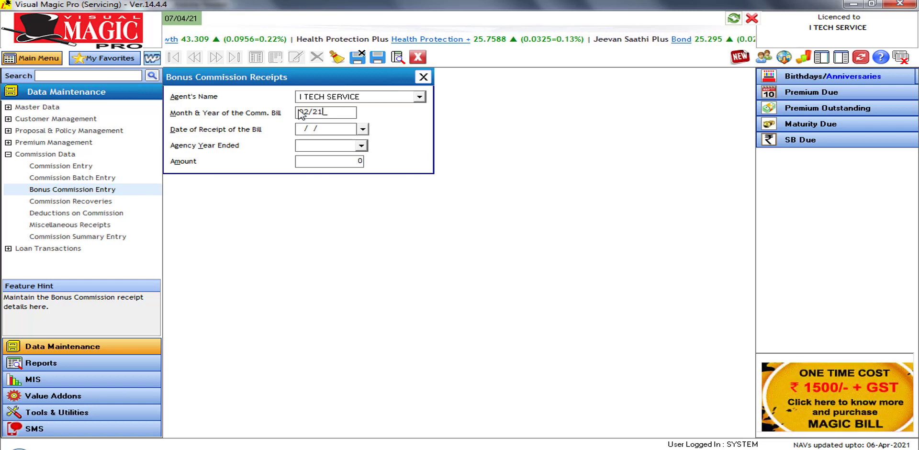
{"action": "key", "text": "Return"}
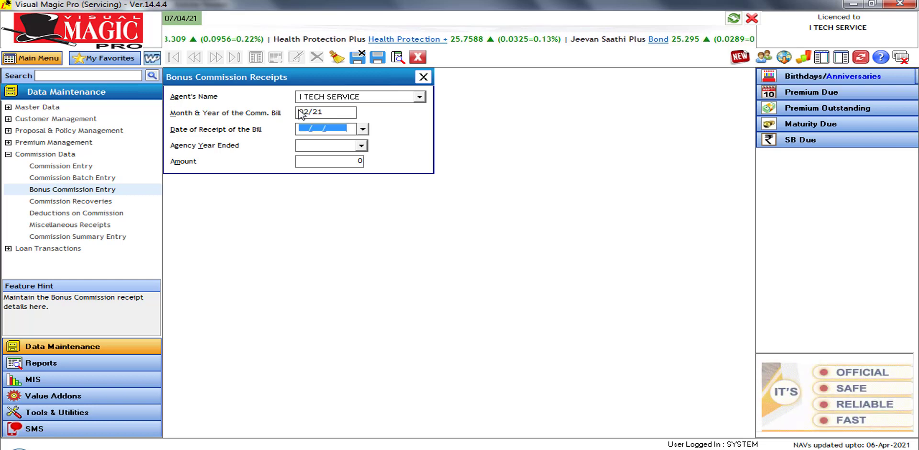
{"action": "left_click", "coordinate": [363, 129]}
{"action": "left_click", "coordinate": [307, 144]}
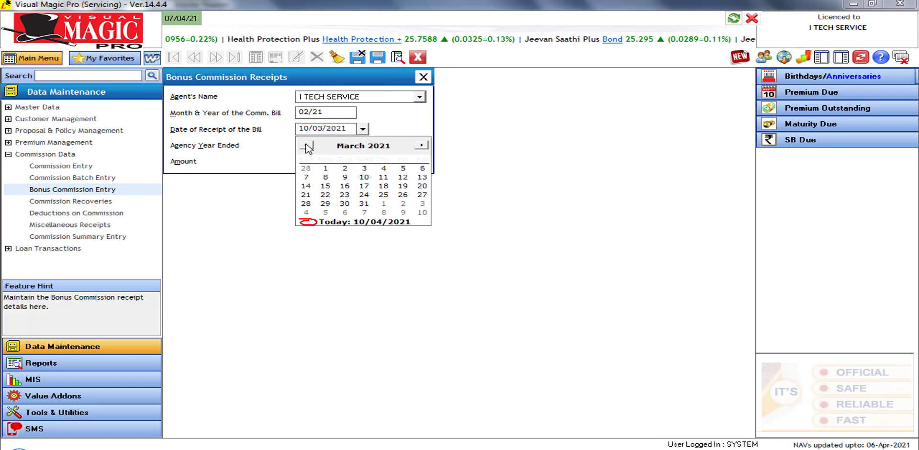
{"action": "left_click", "coordinate": [346, 169]}
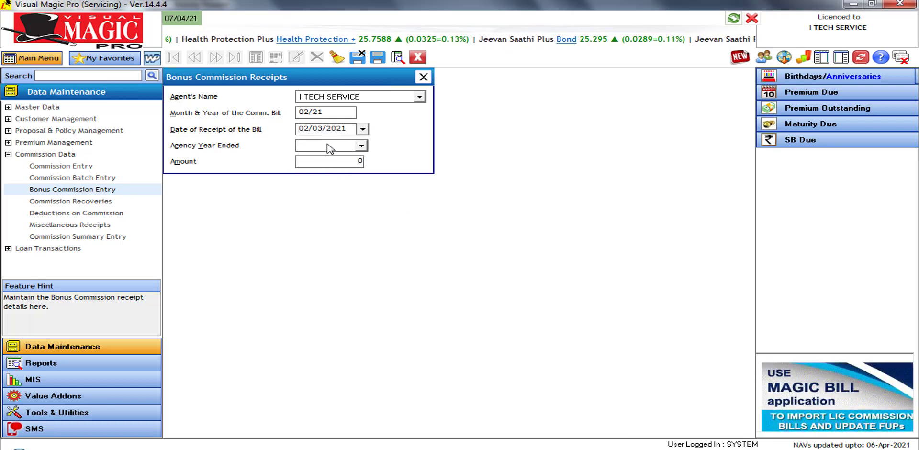
{"action": "left_click", "coordinate": [360, 145]}
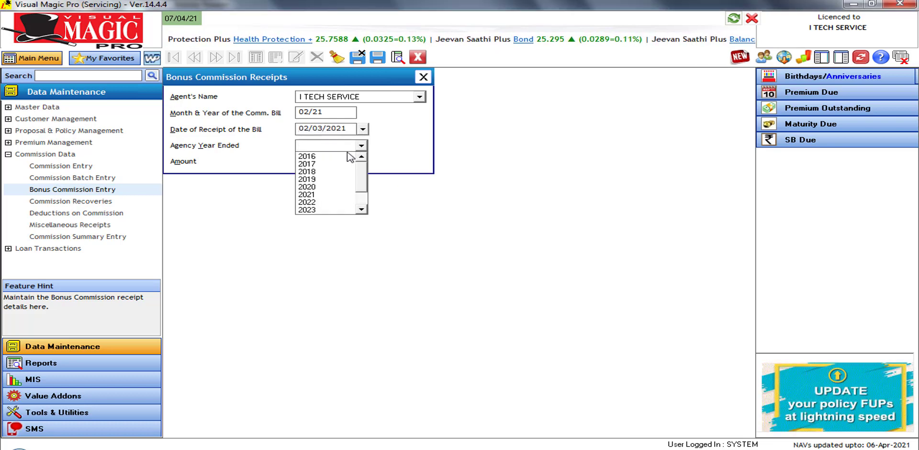
{"action": "left_click", "coordinate": [322, 188]}
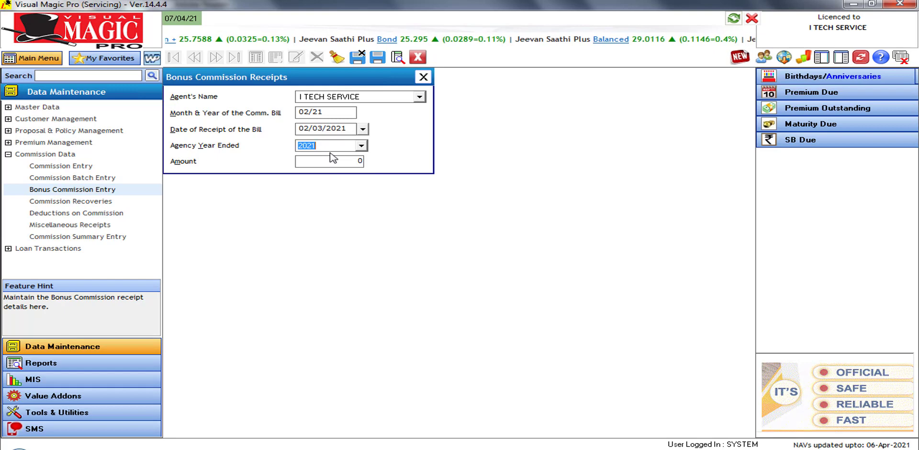
{"action": "key", "text": "Tab"}
{"action": "key", "text": "Tab"}
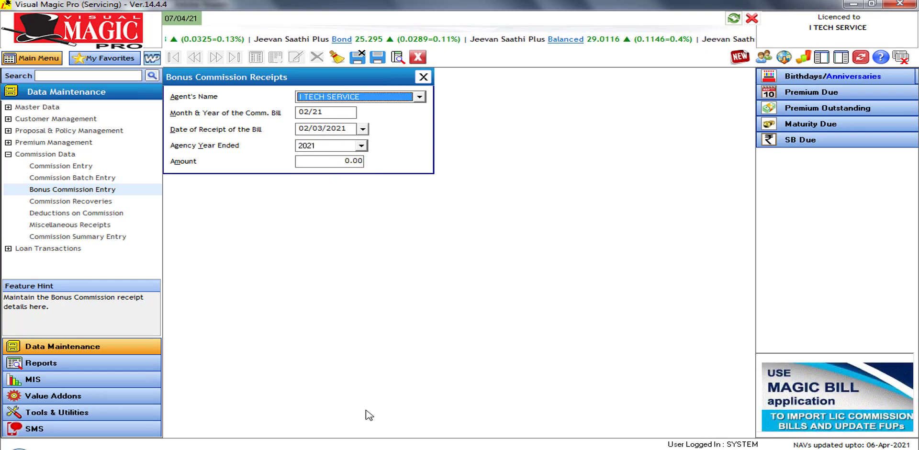
Check the bonus in the commission bill PDF, enter 14189.00 as the amount, and save
{"action": "left_click", "coordinate": [344, 448]}
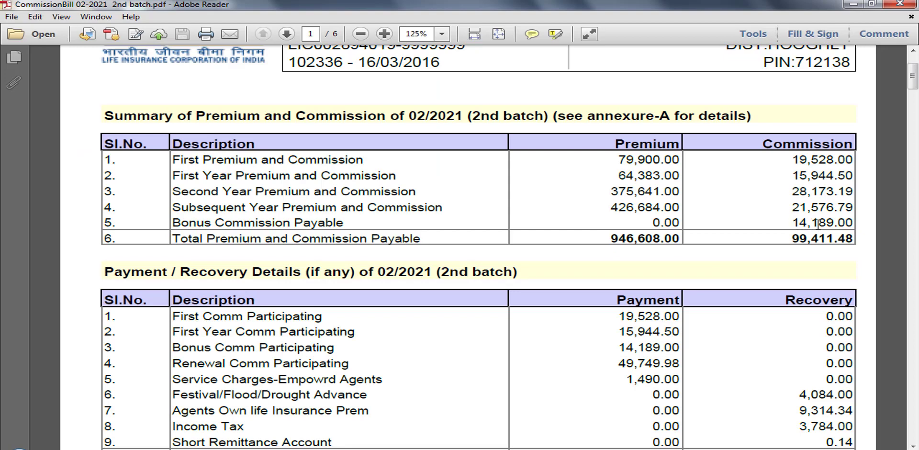
{"action": "key", "text": "alt+Tab"}
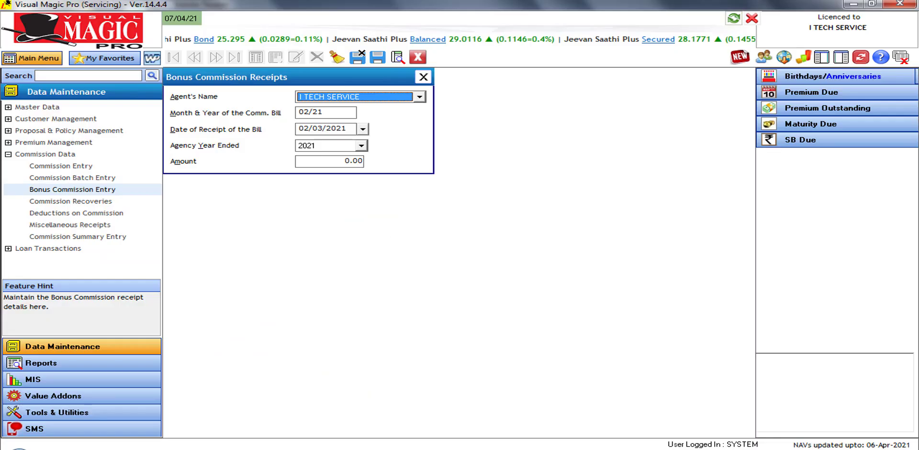
{"action": "left_click", "coordinate": [344, 161]}
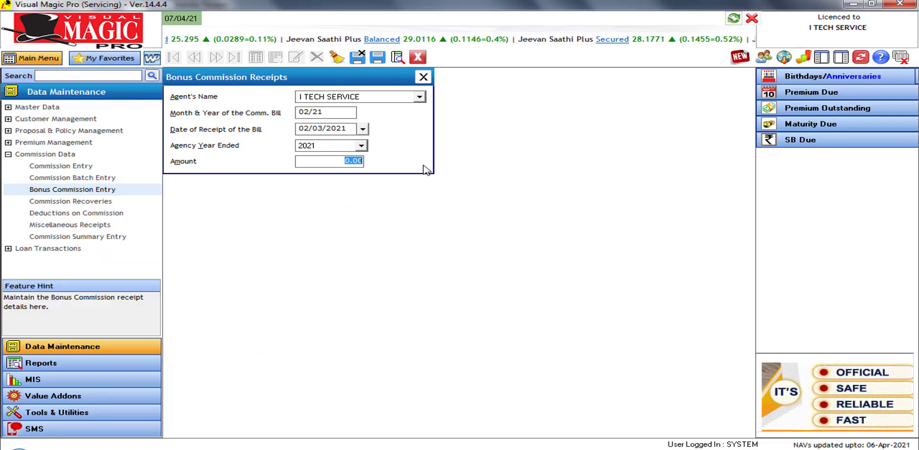
{"action": "type", "text": "141"}
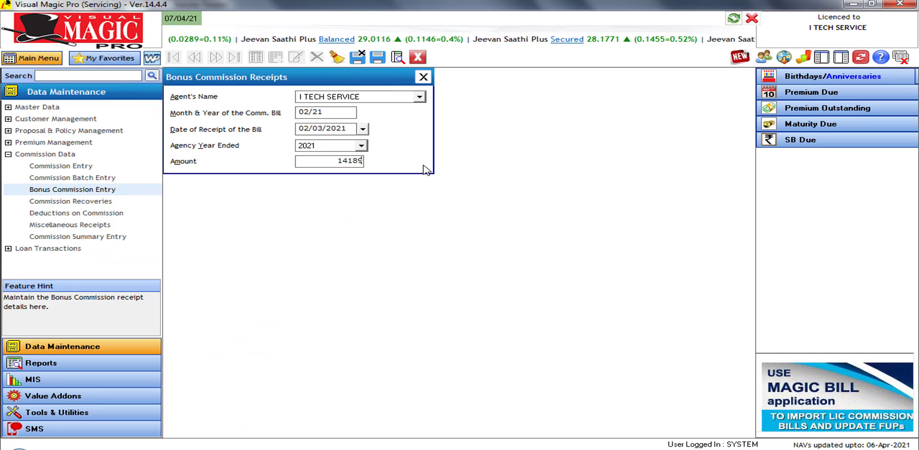
{"action": "type", "text": "89"}
{"action": "key", "text": "Tab"}
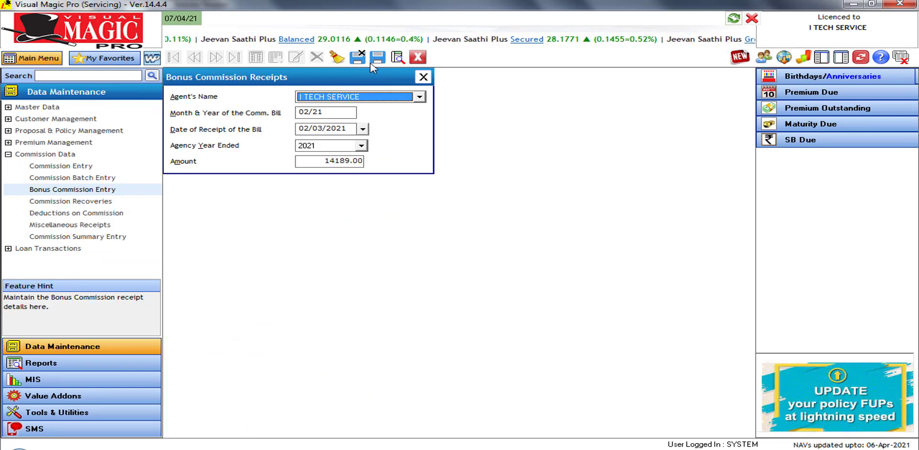
{"action": "left_click", "coordinate": [357, 60]}
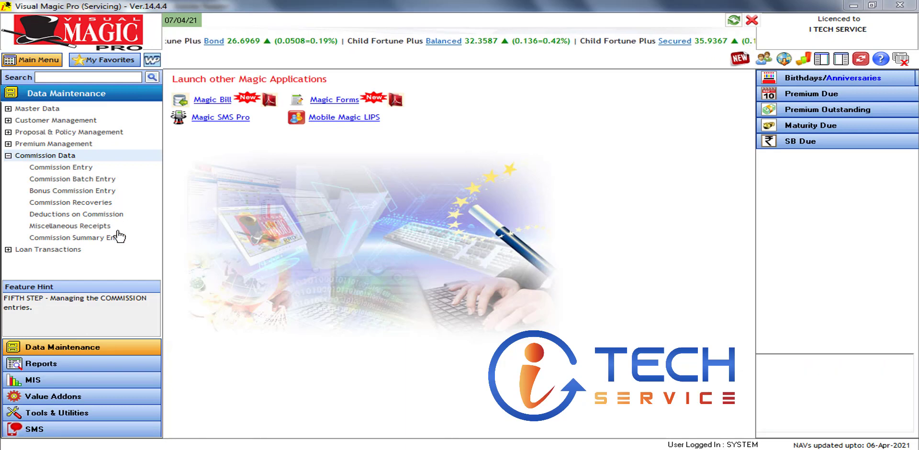
Start a new commission recovery for bill 02/21 received 02/03/2021 and load the policy
{"action": "left_click", "coordinate": [99, 207]}
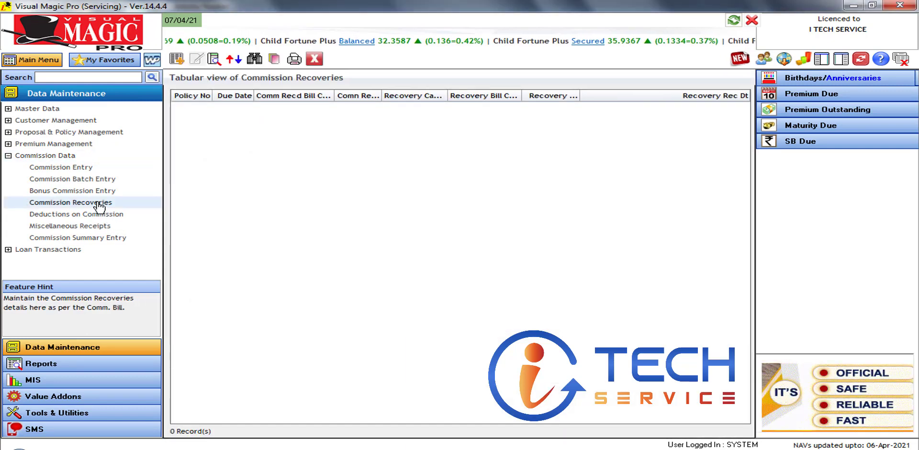
{"action": "left_click", "coordinate": [177, 59]}
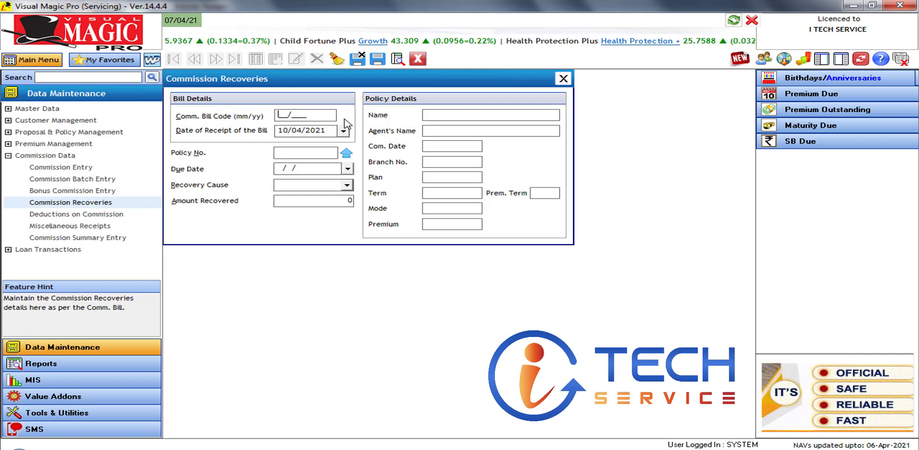
{"action": "type", "text": "21"}
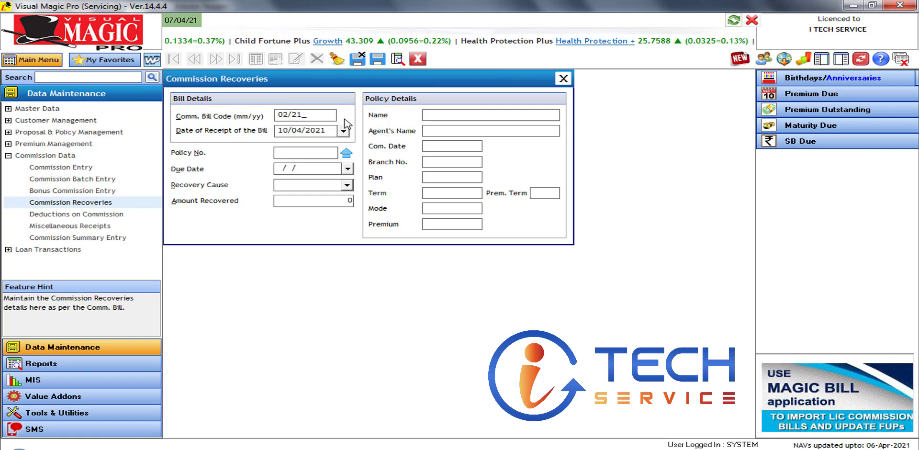
{"action": "key", "text": "Tab"}
{"action": "left_click", "coordinate": [343, 131]}
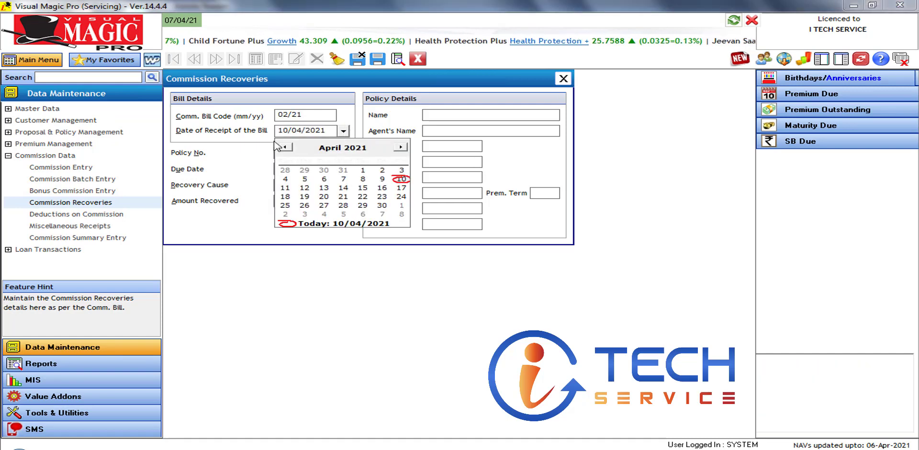
{"action": "left_click", "coordinate": [286, 148]}
{"action": "left_click", "coordinate": [326, 171]}
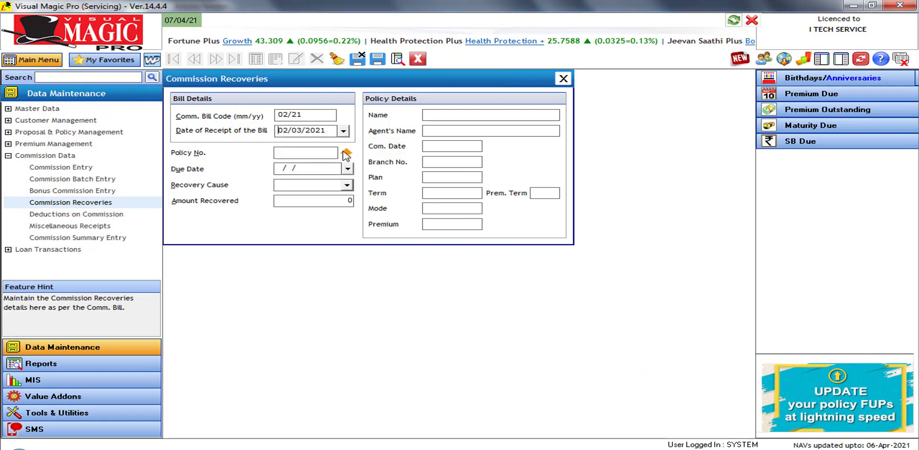
{"action": "left_click", "coordinate": [328, 158]}
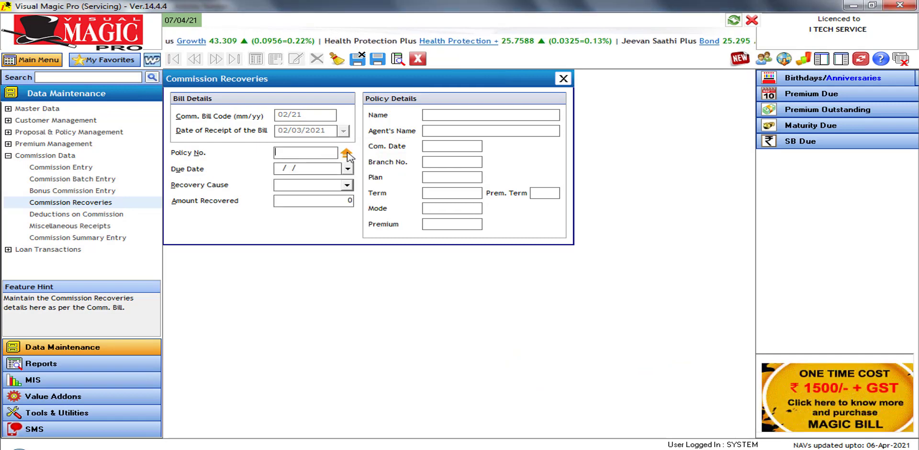
{"action": "left_click", "coordinate": [346, 154]}
{"action": "double_click", "coordinate": [484, 248]}
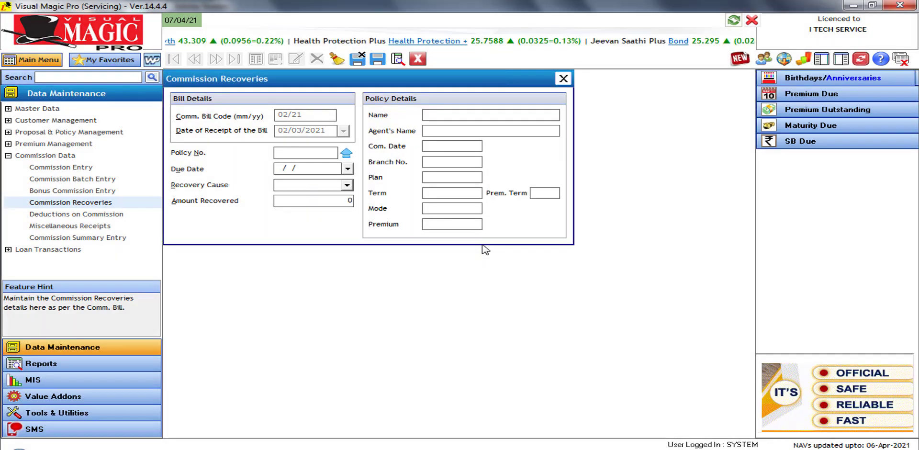
Set the due date to 28/02/2021, cause Cheque Dishonour, and 2000 recovered
{"action": "left_click", "coordinate": [334, 172]}
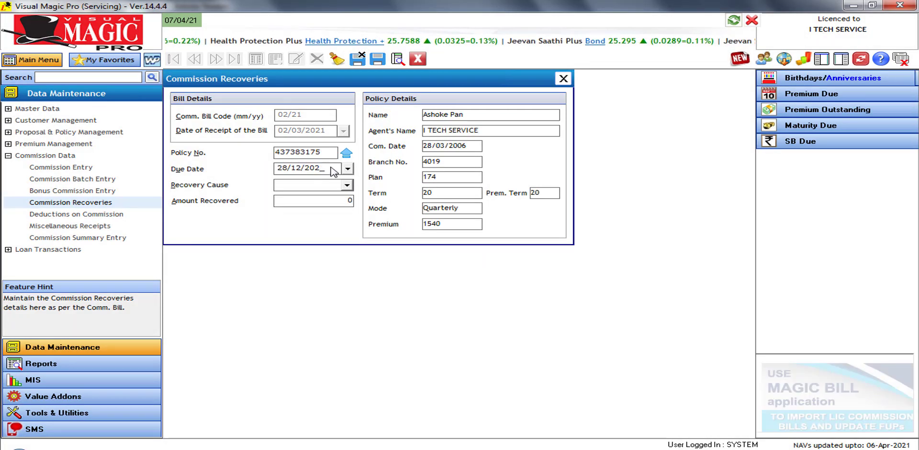
{"action": "key", "text": "BackSpace"}
{"action": "key", "text": "BackSpace"}
{"action": "key", "text": "BackSpace"}
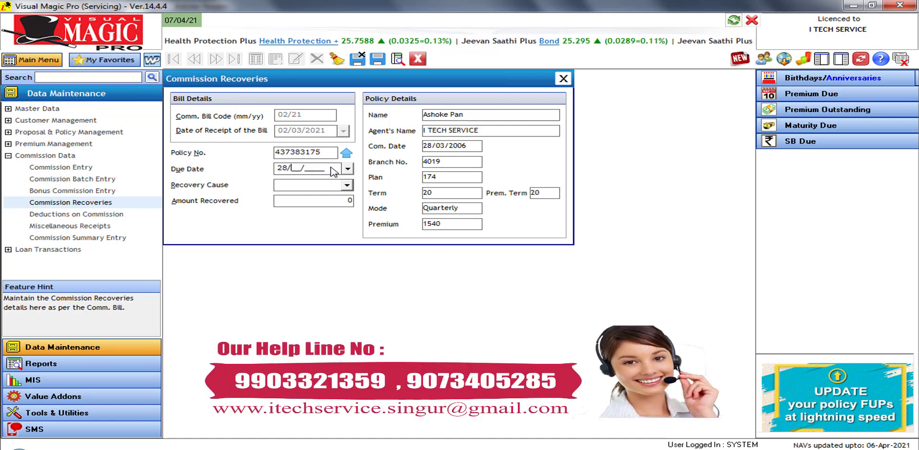
{"action": "type", "text": "02/2021"}
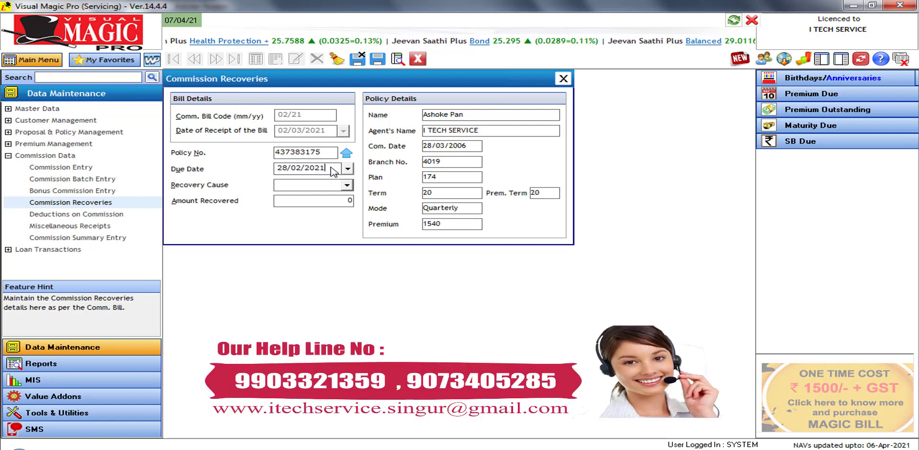
{"action": "key", "text": "Tab"}
{"action": "left_click", "coordinate": [334, 185]}
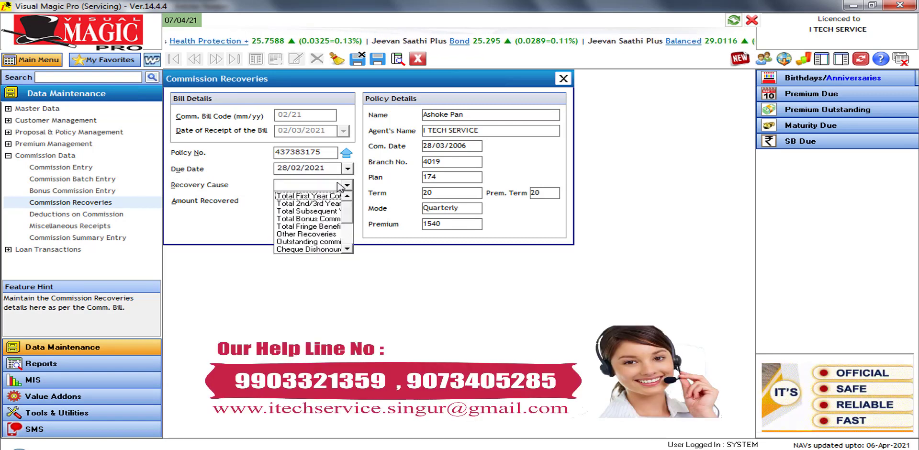
{"action": "left_click", "coordinate": [336, 250]}
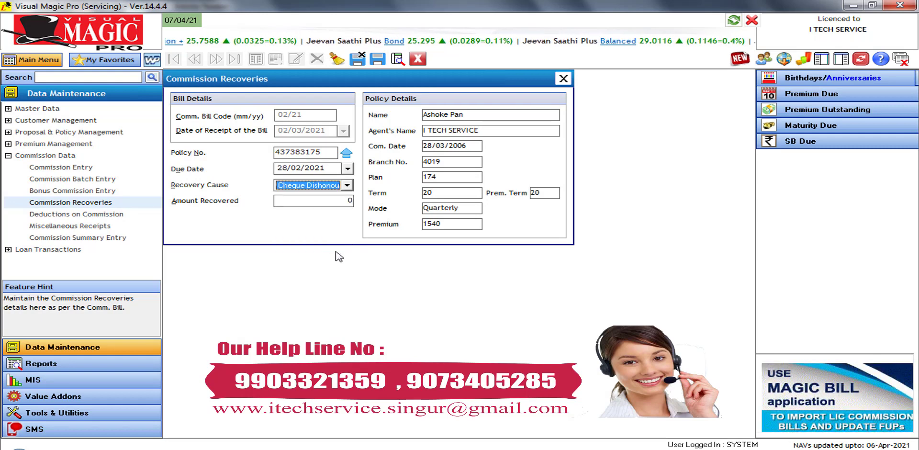
{"action": "left_click", "coordinate": [332, 202]}
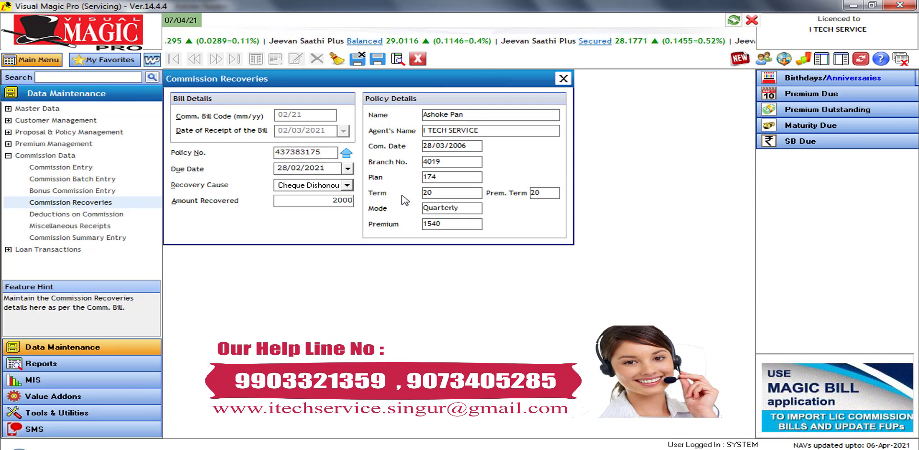
{"action": "key", "text": "Tab"}
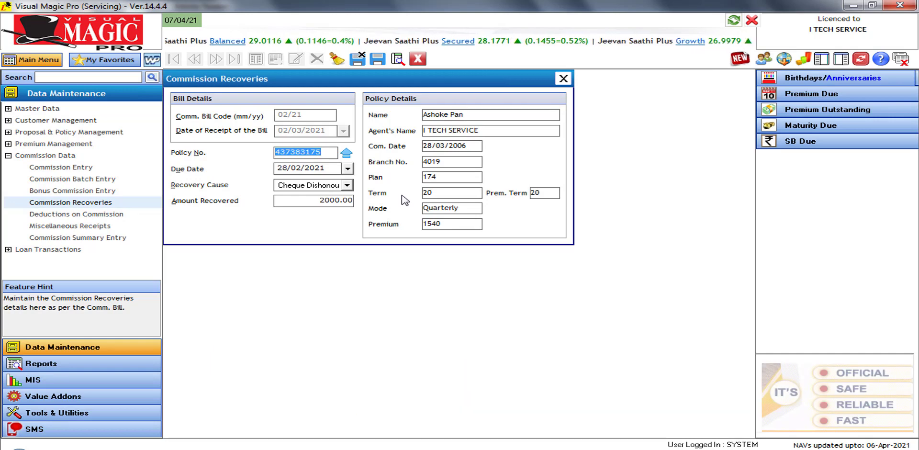
Start a new commission deduction for bill 02/21 with receipt date 02/03/2021
{"action": "left_click", "coordinate": [97, 217]}
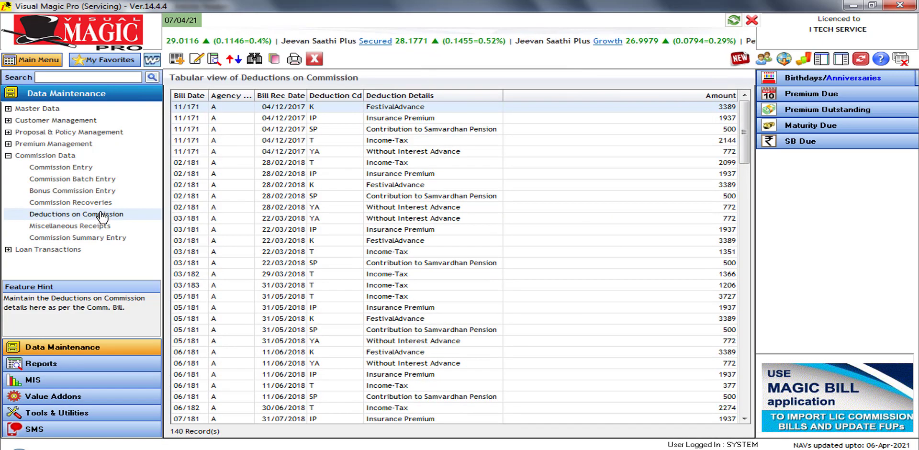
{"action": "left_click", "coordinate": [177, 60]}
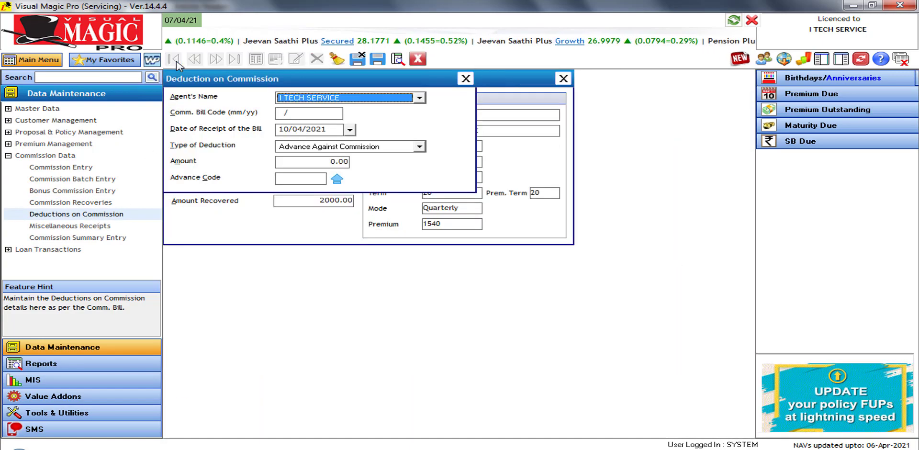
{"action": "left_click", "coordinate": [278, 114]}
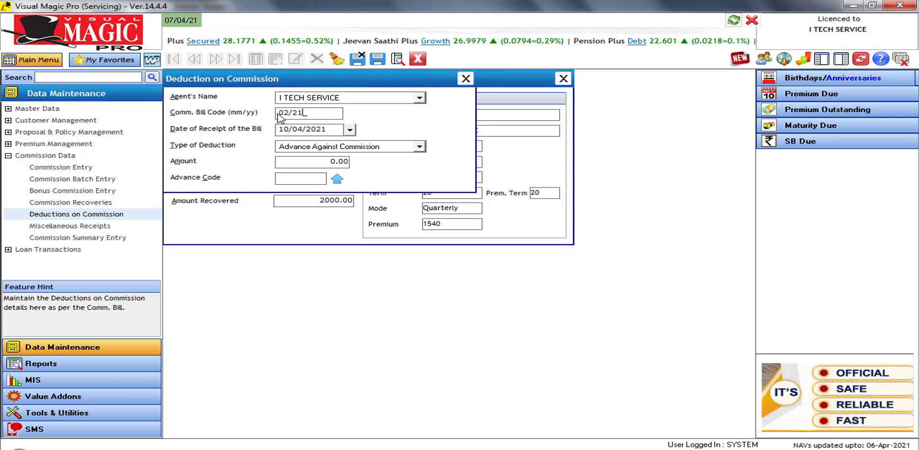
{"action": "key", "text": "Tab"}
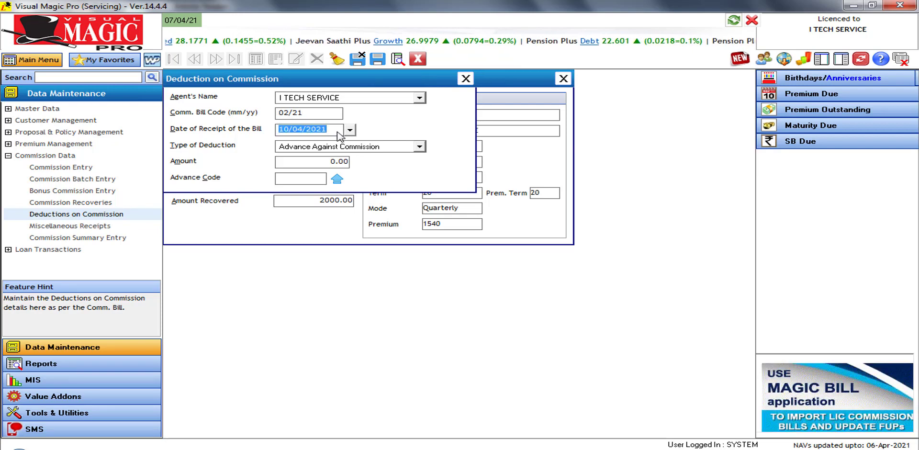
{"action": "left_click", "coordinate": [350, 130]}
{"action": "left_click", "coordinate": [286, 146]}
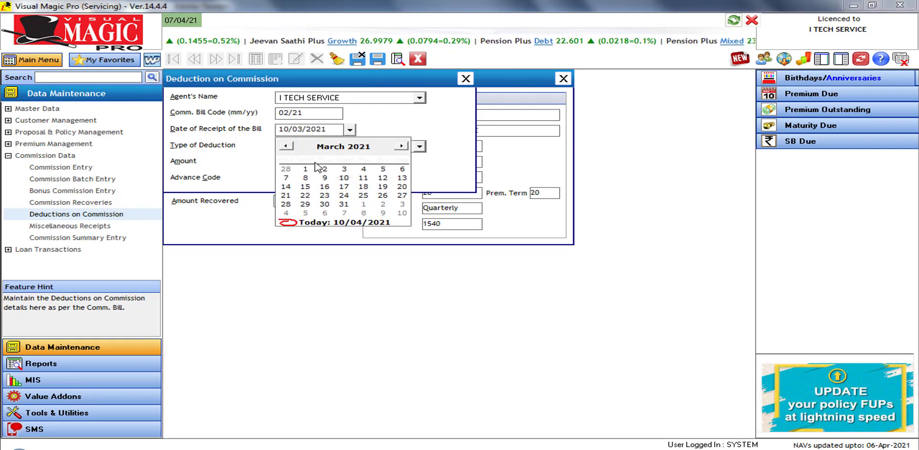
{"action": "left_click", "coordinate": [324, 169]}
Select Advance Against Commission as the deduction type
{"action": "left_click", "coordinate": [380, 147]}
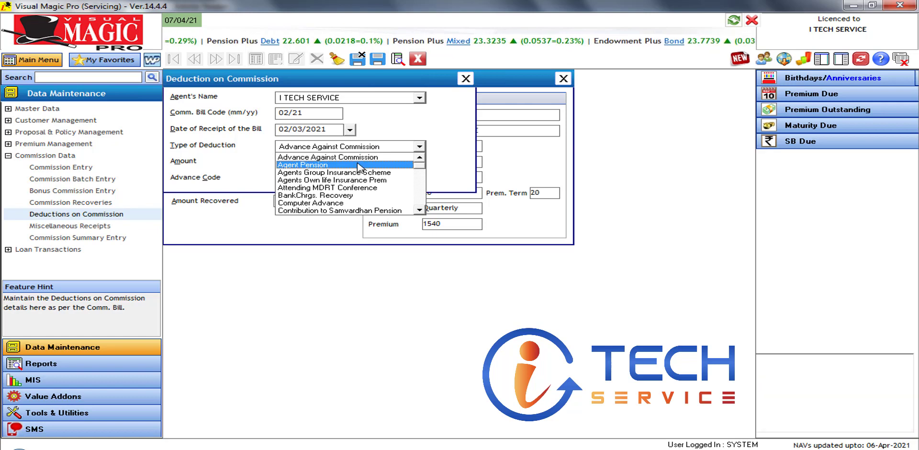
{"action": "left_click", "coordinate": [419, 211]}
{"action": "left_click", "coordinate": [420, 211]}
{"action": "left_click", "coordinate": [419, 211]}
{"action": "left_click", "coordinate": [420, 211]}
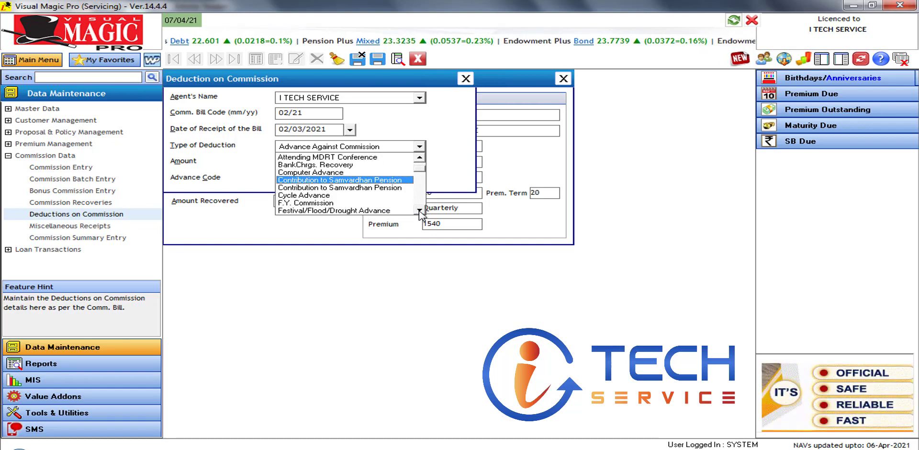
{"action": "left_click", "coordinate": [419, 211]}
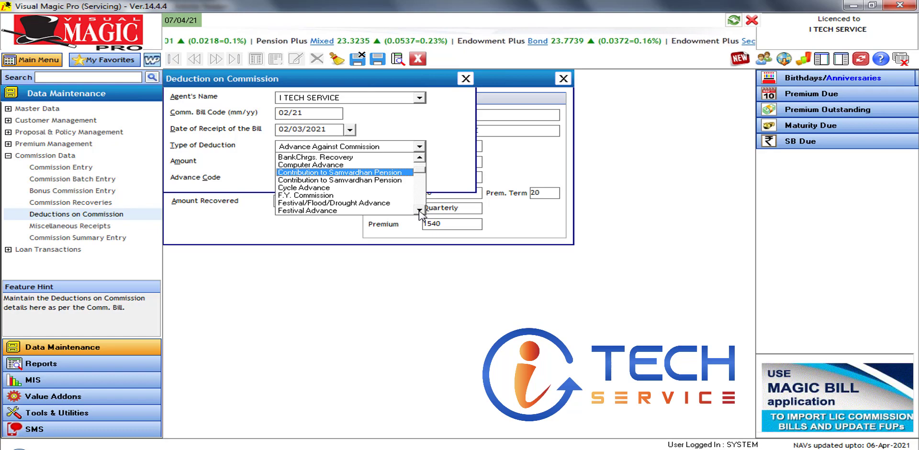
{"action": "left_click", "coordinate": [419, 211]}
{"action": "left_click", "coordinate": [419, 212]}
{"action": "left_click", "coordinate": [420, 211]}
{"action": "left_click", "coordinate": [420, 211]}
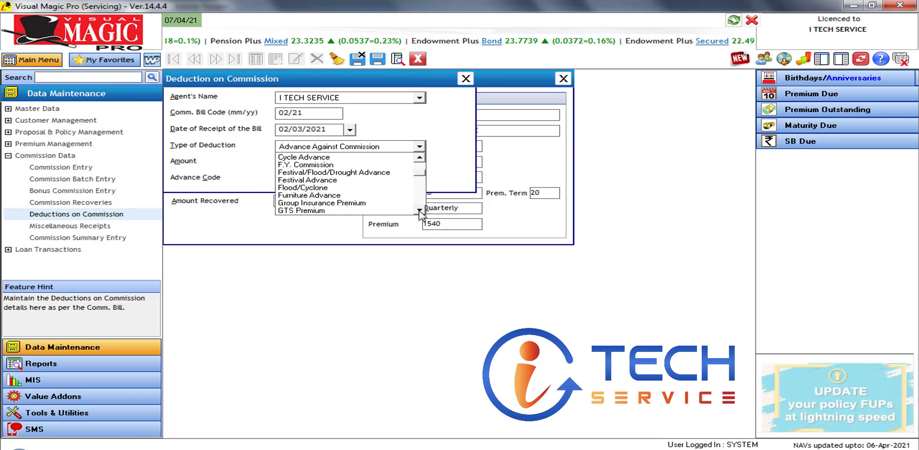
{"action": "left_click", "coordinate": [419, 211]}
{"action": "left_click", "coordinate": [420, 212]}
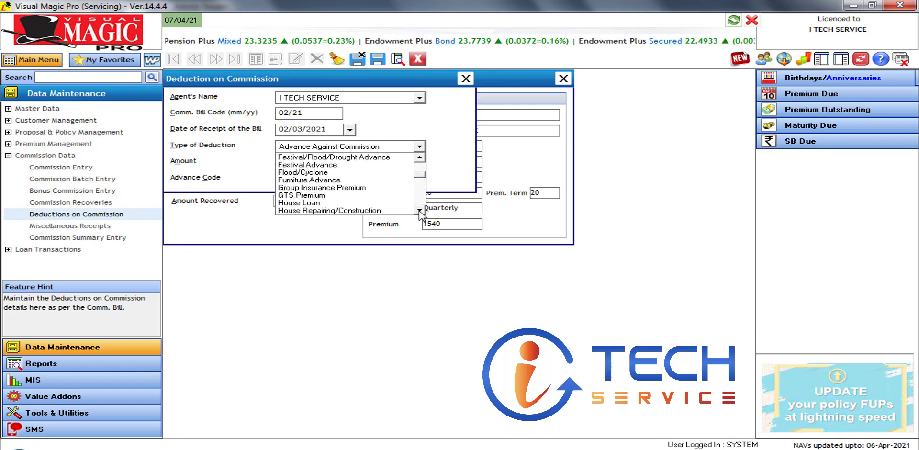
{"action": "left_click", "coordinate": [419, 211]}
{"action": "left_click", "coordinate": [420, 211]}
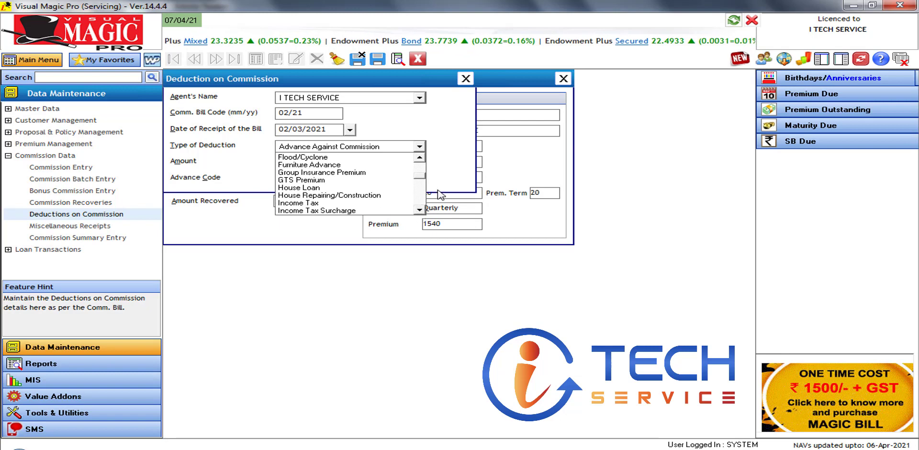
{"action": "left_click", "coordinate": [454, 172]}
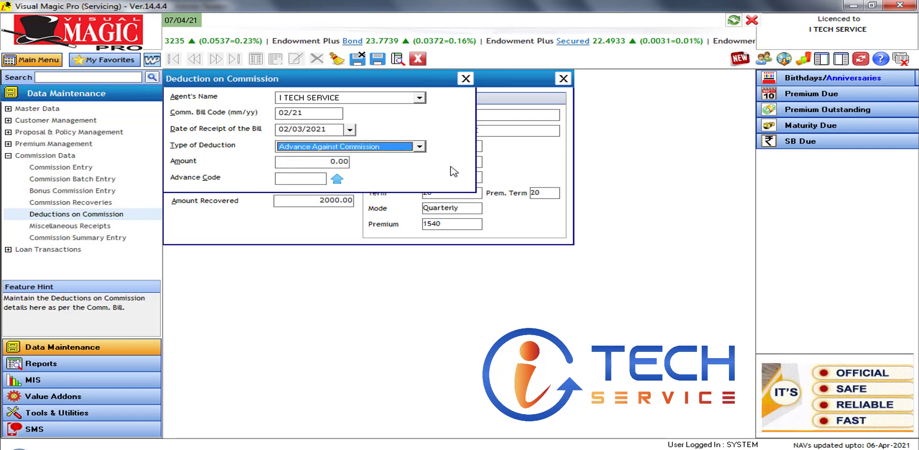
Enter 12000 as the deduction amount
{"action": "left_click", "coordinate": [334, 162]}
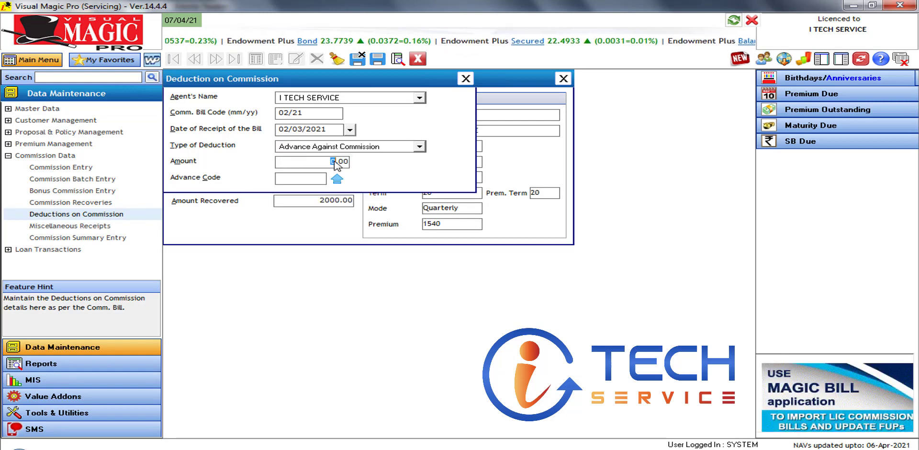
{"action": "key", "text": "Delete"}
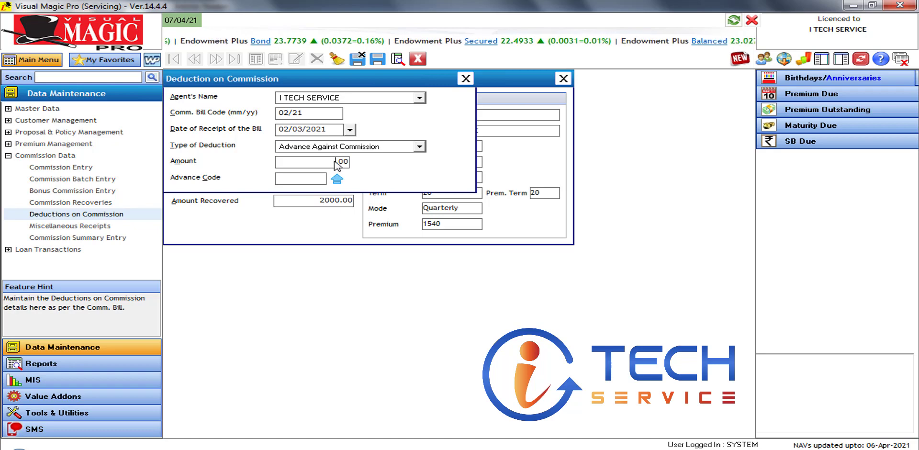
{"action": "type", "text": "2"}
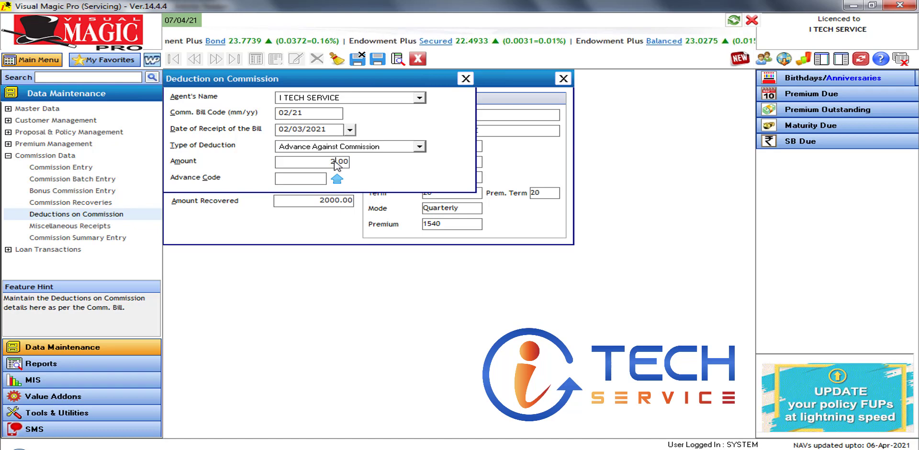
{"action": "key", "text": "BackSpace"}
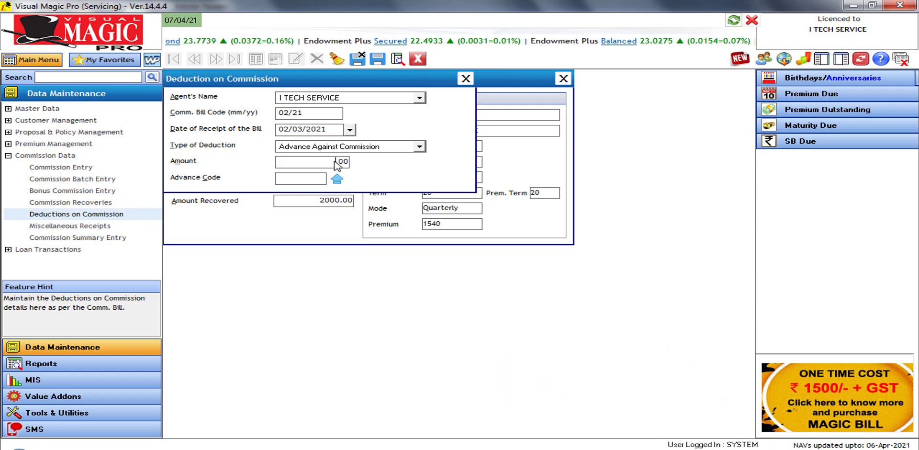
{"action": "type", "text": "12000"}
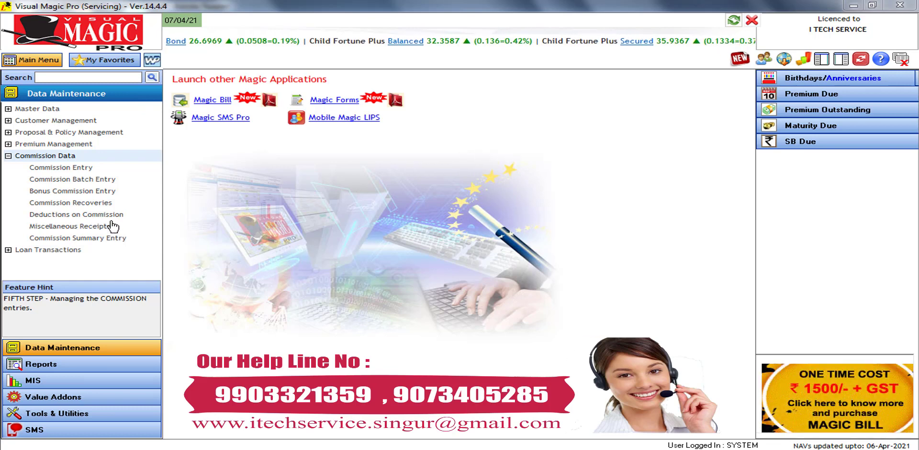
Open a new recovery entry with bill code 0221, receipt date 02/03/2021, and load the policy
{"action": "left_click", "coordinate": [98, 204]}
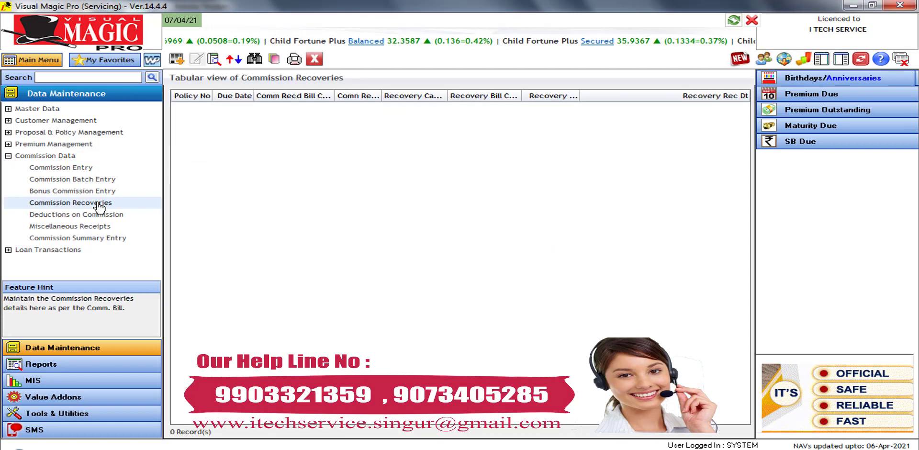
{"action": "left_click", "coordinate": [178, 60]}
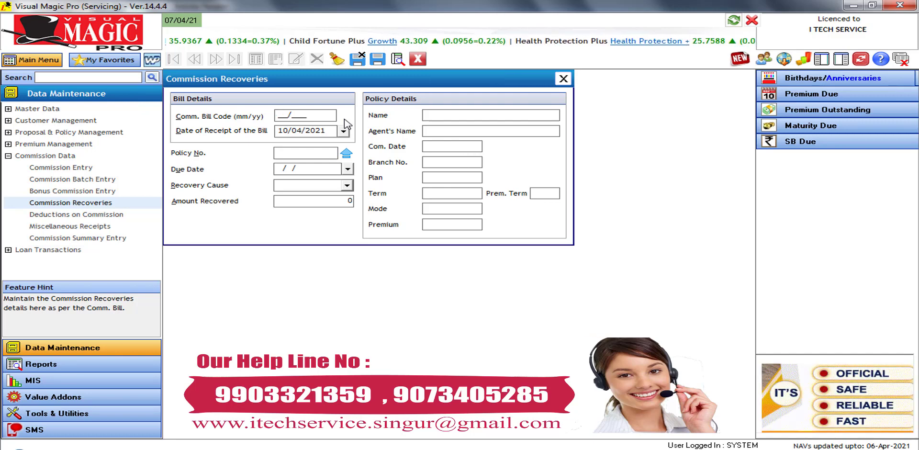
{"action": "type", "text": "0221"}
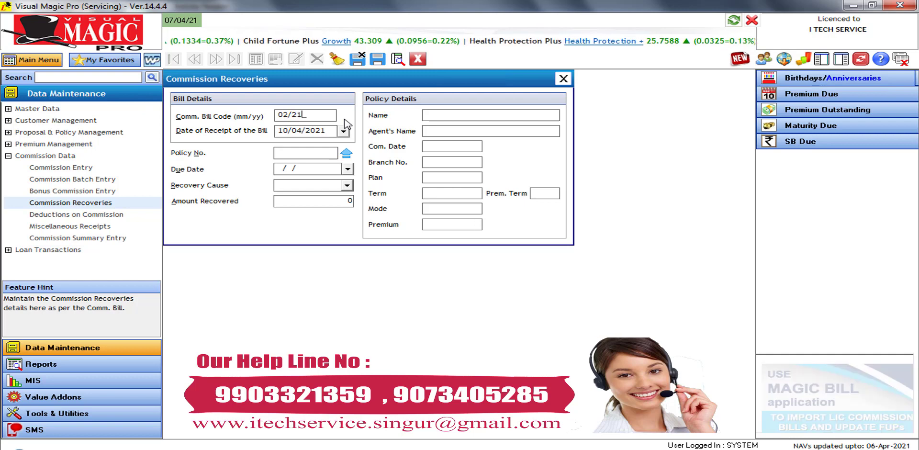
{"action": "key", "text": "Return"}
{"action": "left_click", "coordinate": [344, 131]}
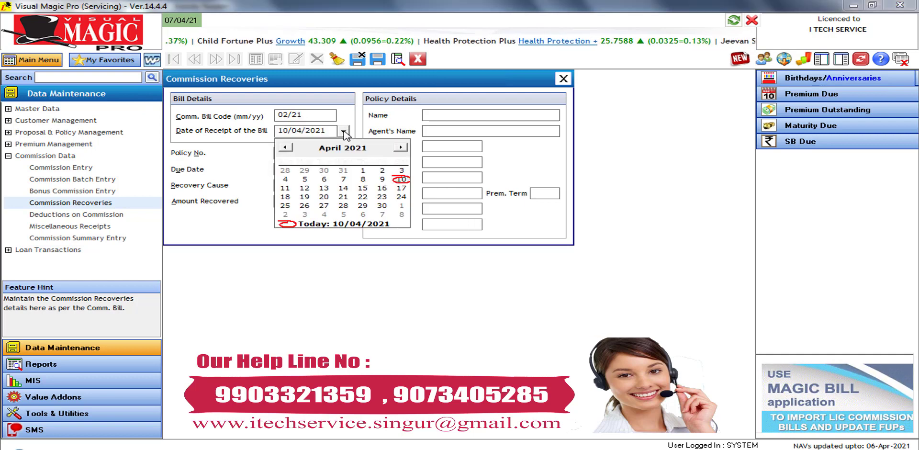
{"action": "left_click", "coordinate": [286, 148]}
{"action": "left_click", "coordinate": [324, 171]}
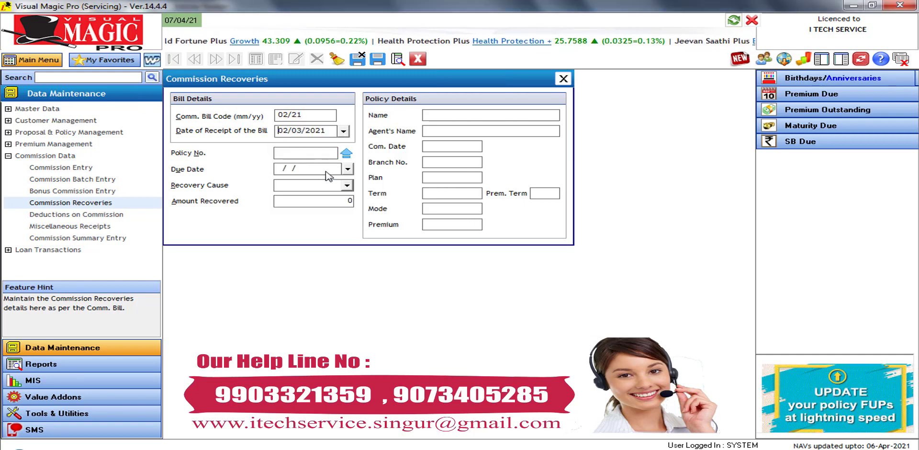
{"action": "left_click", "coordinate": [346, 154]}
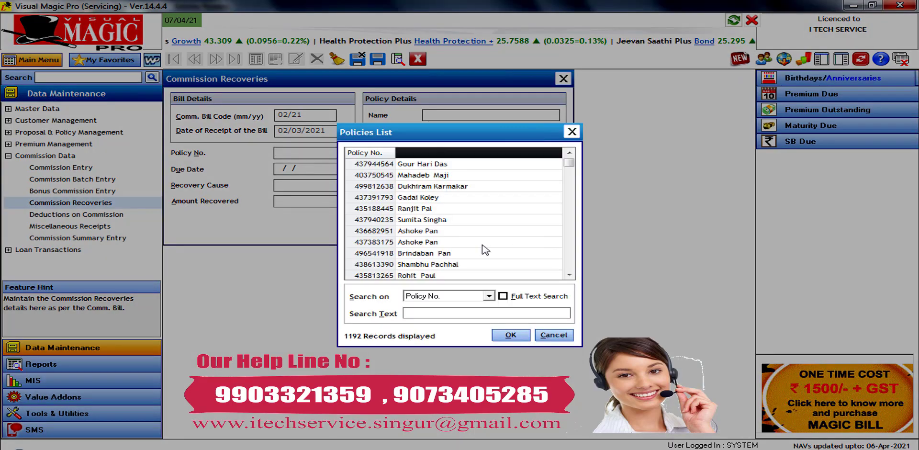
{"action": "double_click", "coordinate": [485, 243]}
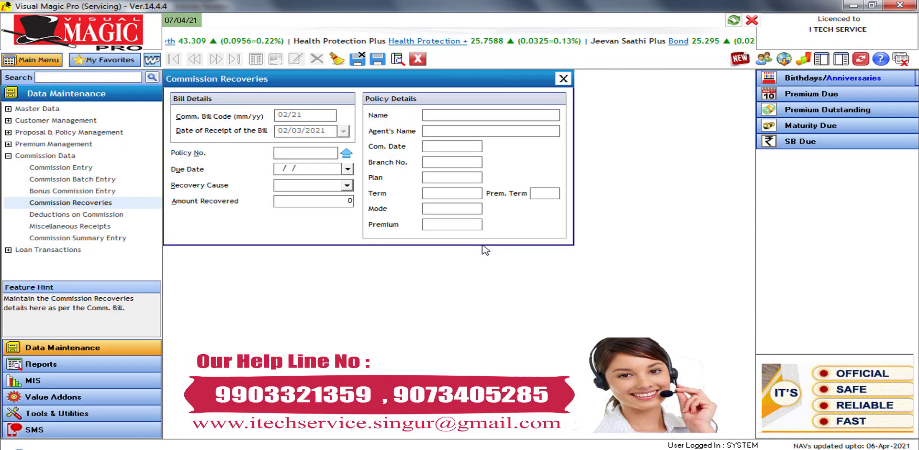
Change the due date to 28/02/2021, choose Cheque Dishonour, and record 2000.00 recovered
{"action": "left_click", "coordinate": [331, 168]}
{"action": "key", "text": "BackSpace"}
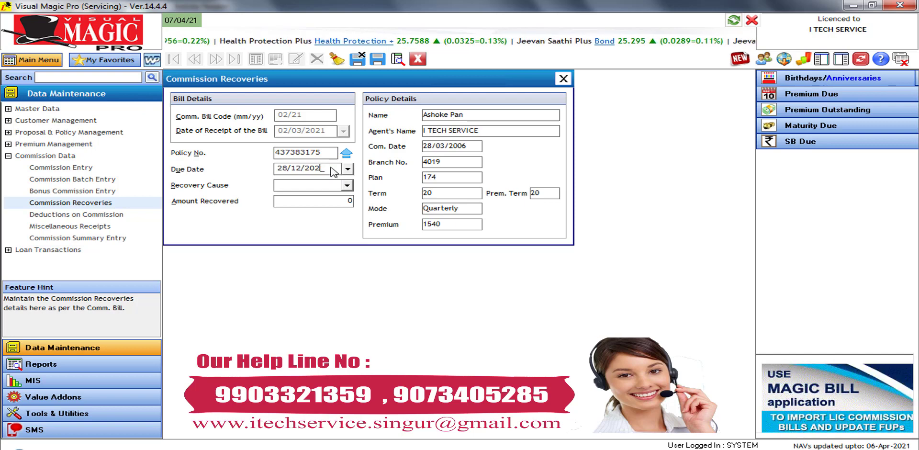
{"action": "key", "text": "BackSpace"}
{"action": "key", "text": "BackSpace"}
{"action": "key", "text": "BackSpace"}
{"action": "key", "text": "BackSpace"}
{"action": "key", "text": "BackSpace"}
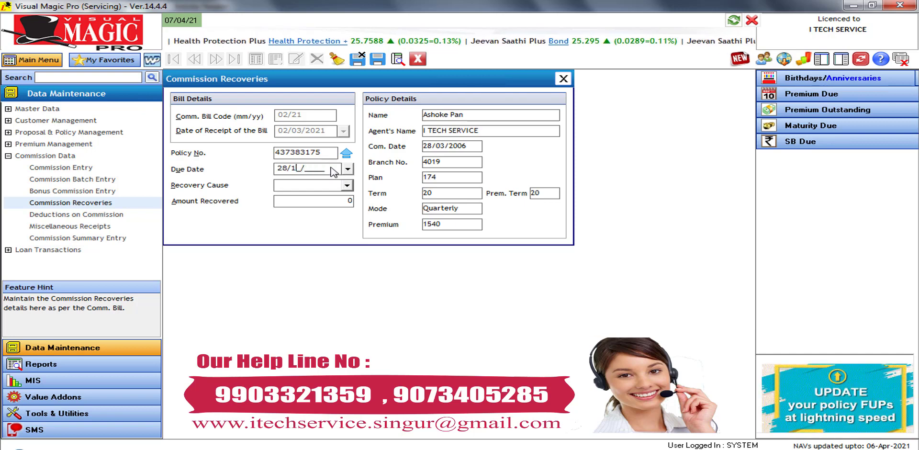
{"action": "type", "text": "02/2021"}
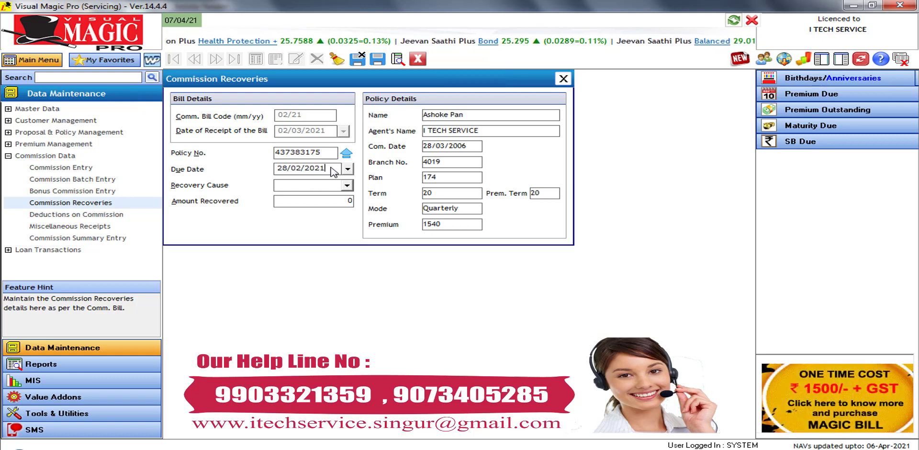
{"action": "key", "text": "Return"}
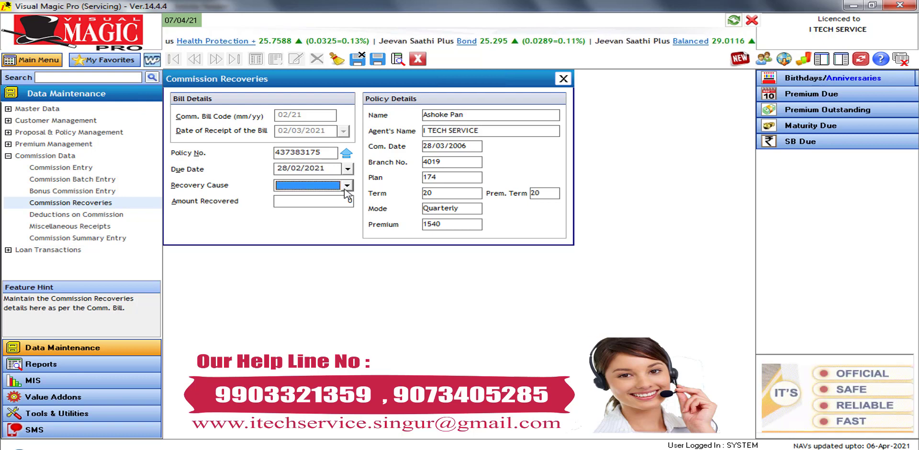
{"action": "left_click", "coordinate": [347, 186]}
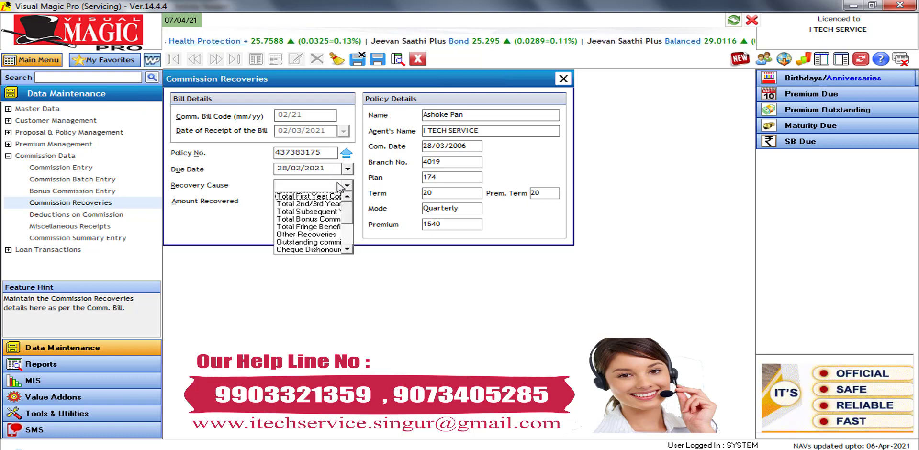
{"action": "left_click", "coordinate": [330, 246]}
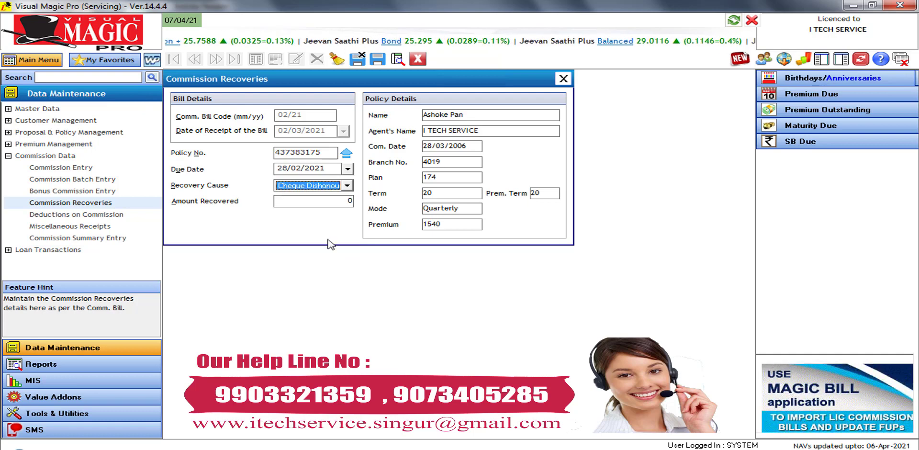
{"action": "left_click", "coordinate": [332, 203]}
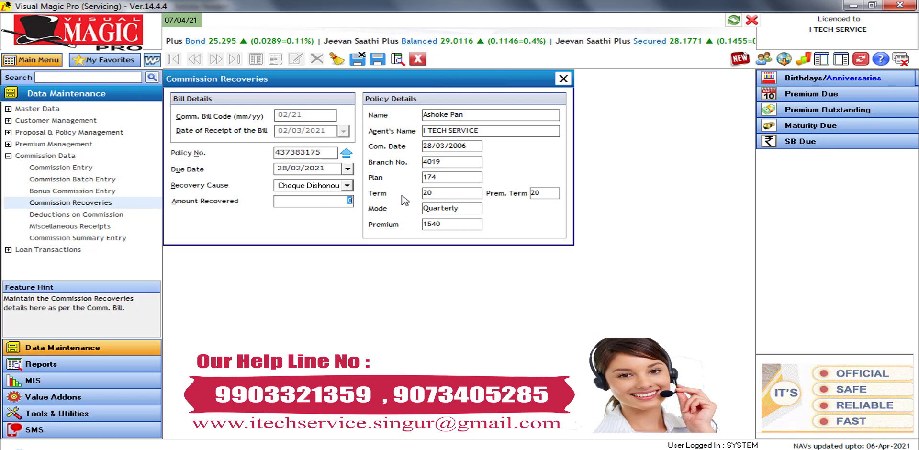
{"action": "type", "text": "2000"}
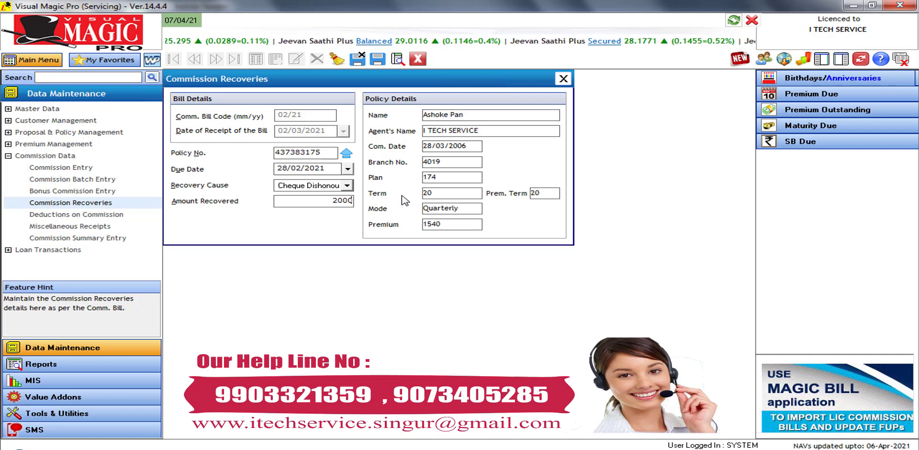
{"action": "key", "text": "Return"}
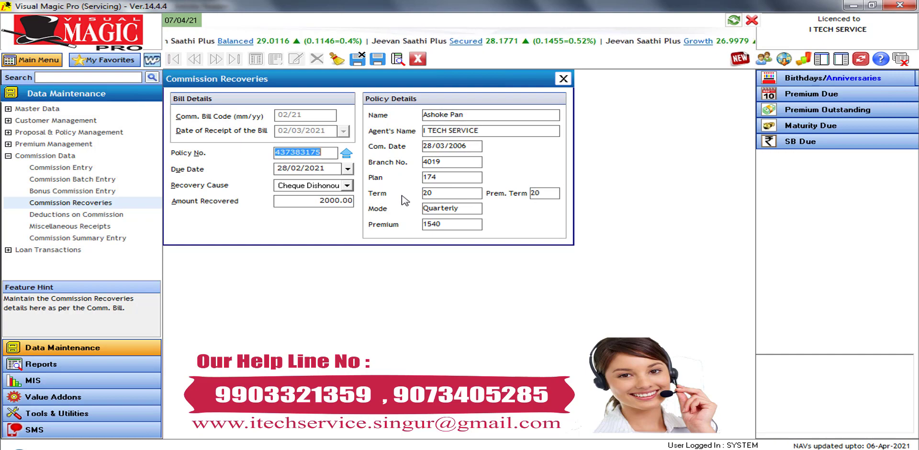
Start a new commission deduction with bill code 0221 and receipt date 02/03/2021
{"action": "left_click", "coordinate": [98, 217]}
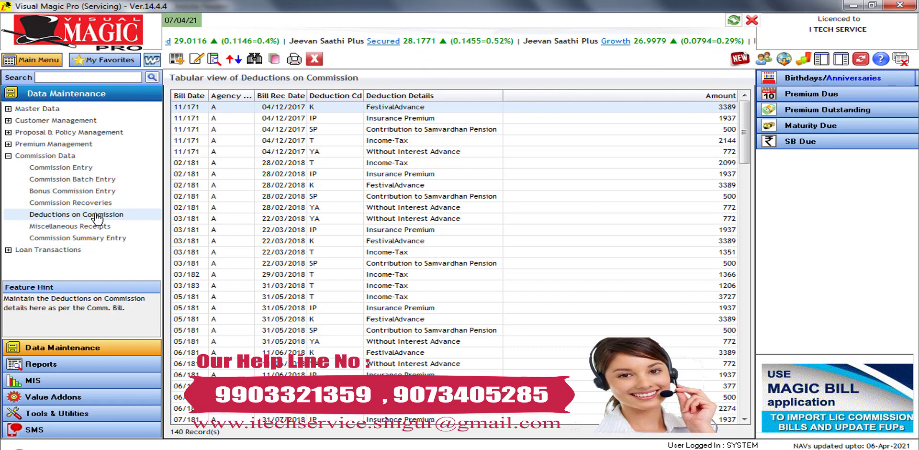
{"action": "left_click", "coordinate": [177, 60]}
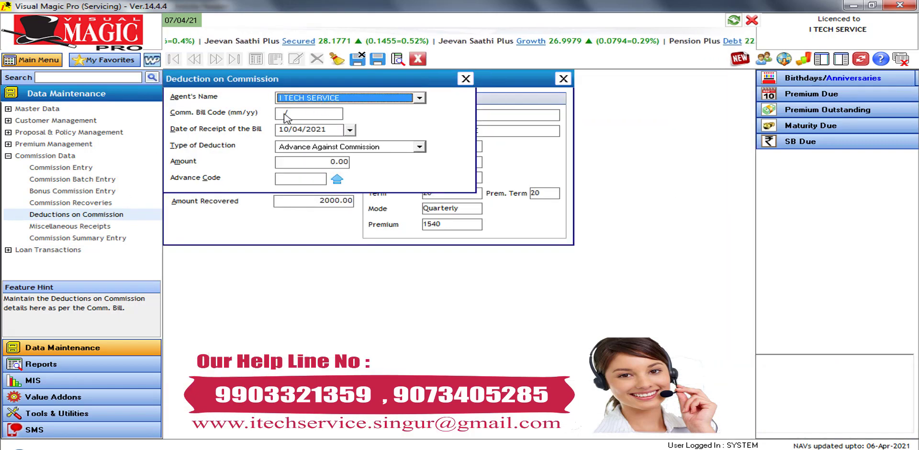
{"action": "left_click", "coordinate": [281, 115]}
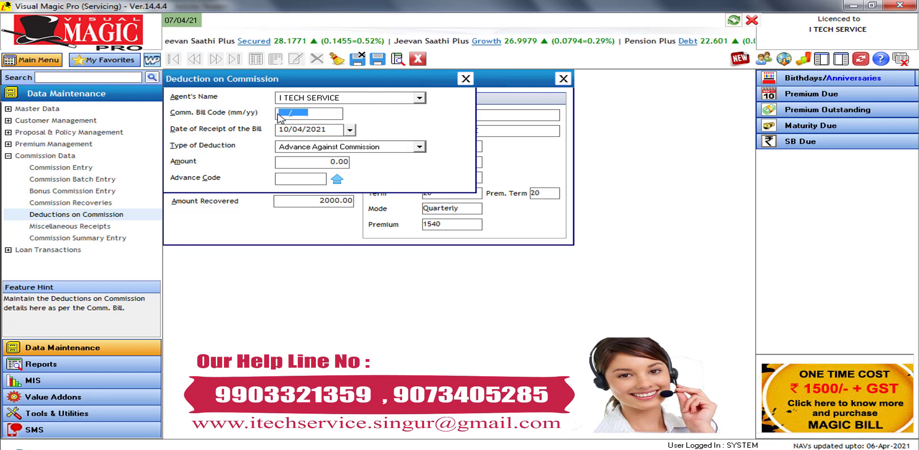
{"action": "type", "text": "0221"}
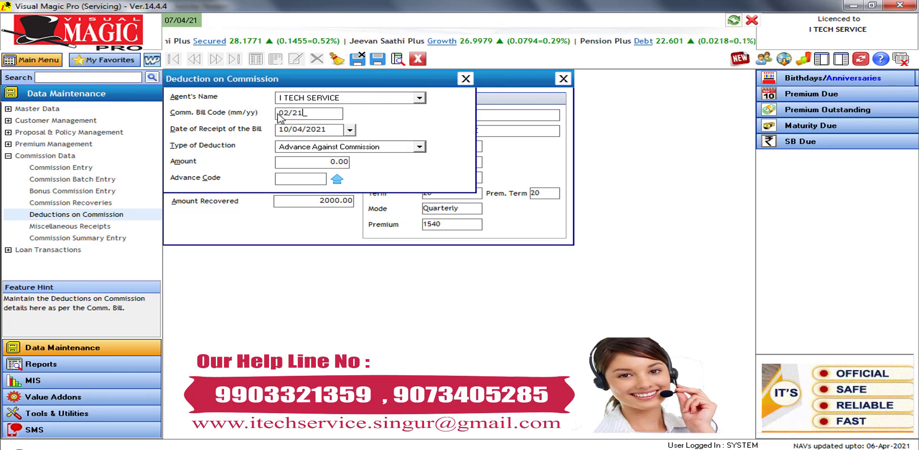
{"action": "key", "text": "Return"}
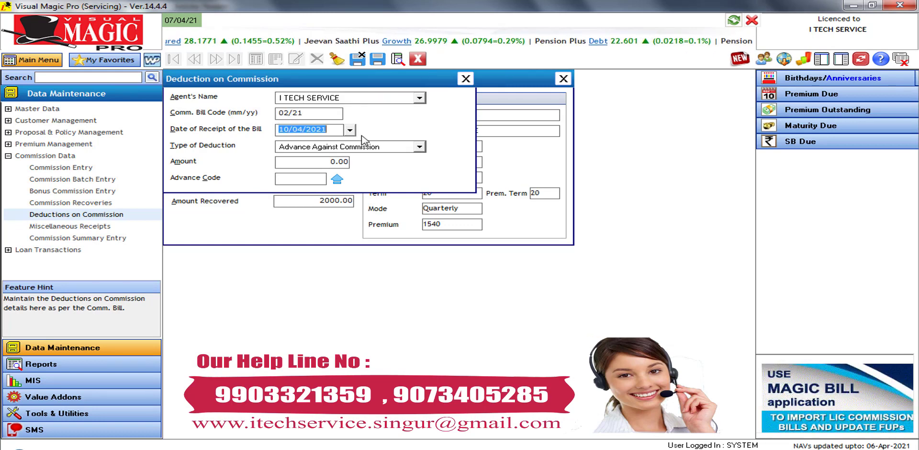
{"action": "left_click", "coordinate": [350, 129]}
{"action": "left_click", "coordinate": [286, 146]}
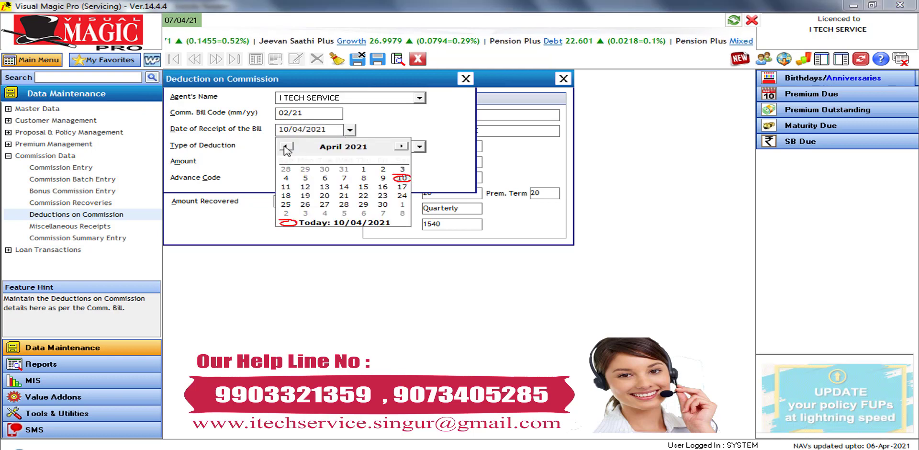
{"action": "left_click", "coordinate": [324, 169]}
Keep Advance Against Commission as the deduction type
{"action": "left_click", "coordinate": [381, 148]}
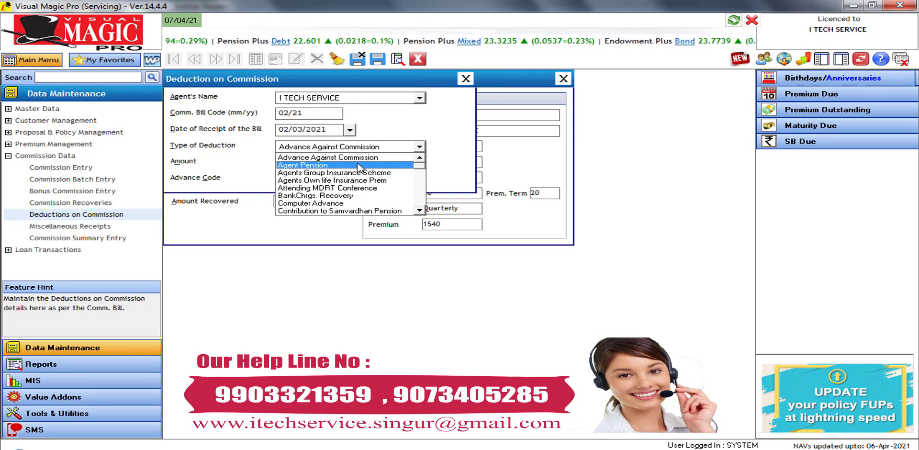
{"action": "left_click", "coordinate": [420, 211]}
{"action": "left_click", "coordinate": [419, 212]}
{"action": "left_click", "coordinate": [420, 212]}
{"action": "left_click", "coordinate": [419, 211]}
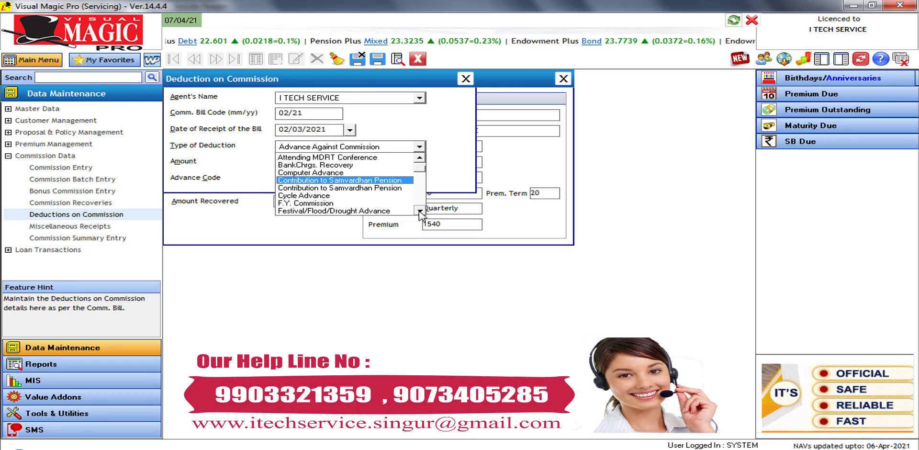
{"action": "left_click", "coordinate": [420, 212]}
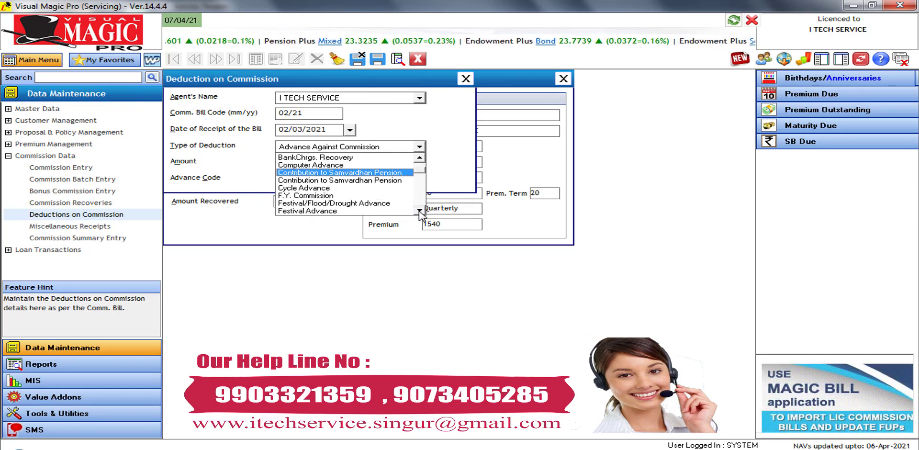
{"action": "left_click", "coordinate": [419, 212]}
{"action": "left_click", "coordinate": [419, 212]}
{"action": "left_click", "coordinate": [420, 212]}
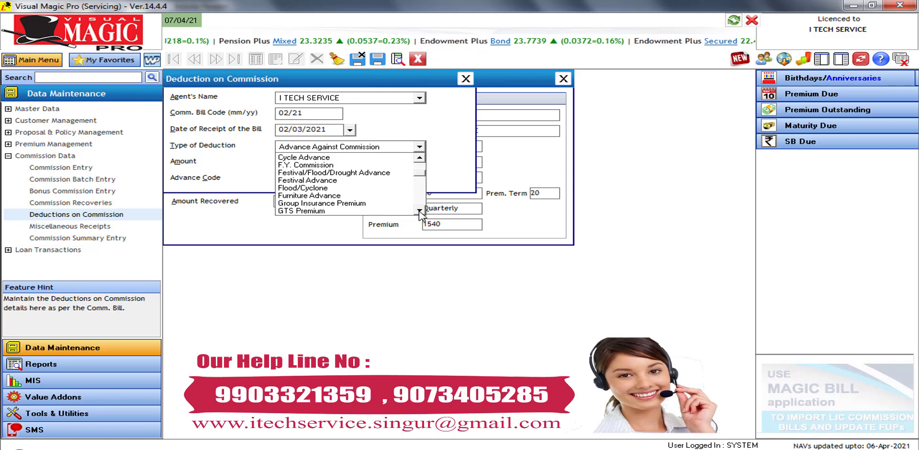
{"action": "left_click", "coordinate": [420, 211]}
{"action": "left_click", "coordinate": [420, 212]}
{"action": "left_click", "coordinate": [420, 212]}
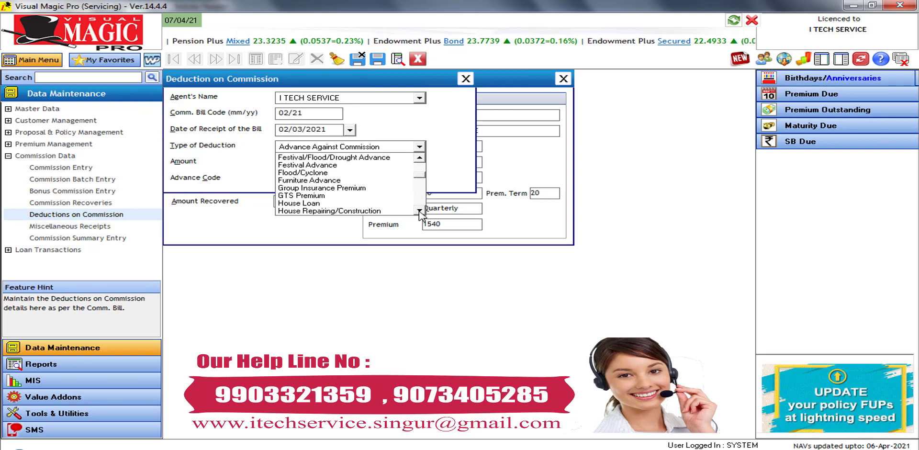
{"action": "left_click", "coordinate": [420, 212]}
{"action": "left_click", "coordinate": [419, 211]}
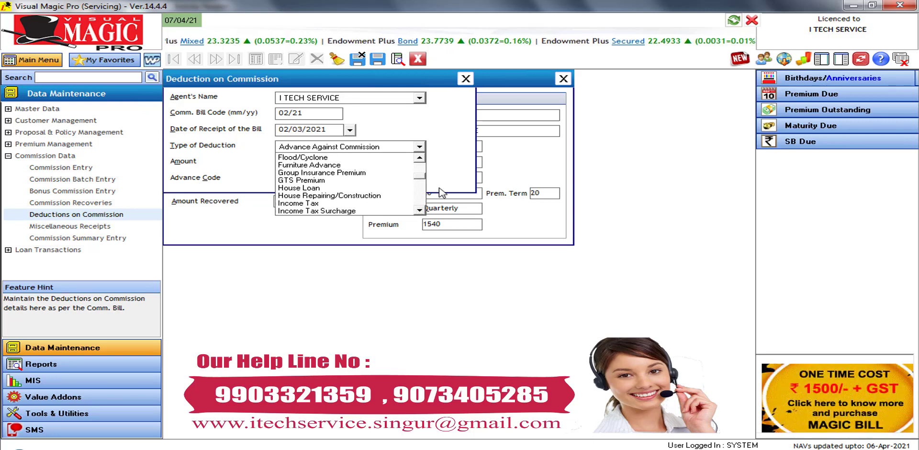
{"action": "left_click", "coordinate": [454, 172]}
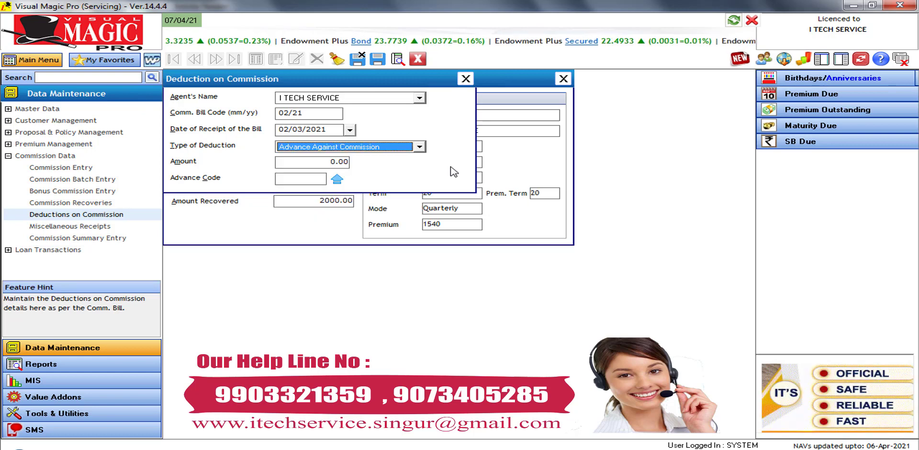
Replace the deduction amount with 12000.00
{"action": "double_click", "coordinate": [335, 162]}
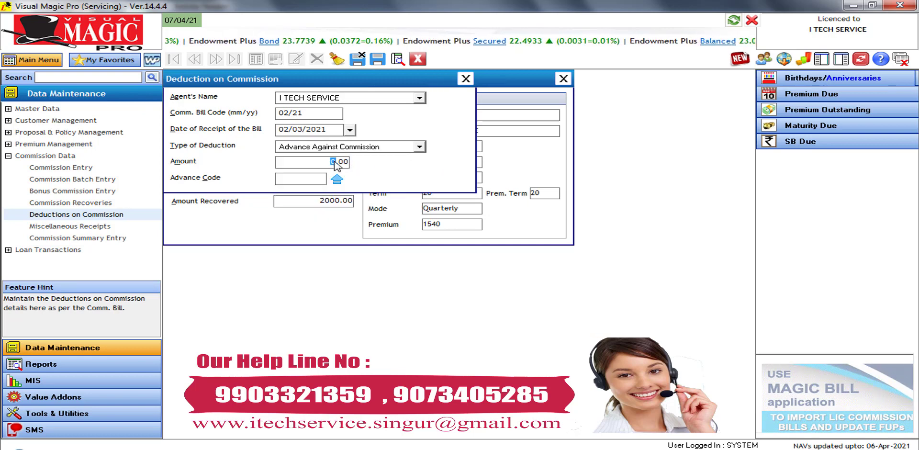
{"action": "key", "text": "BackSpace"}
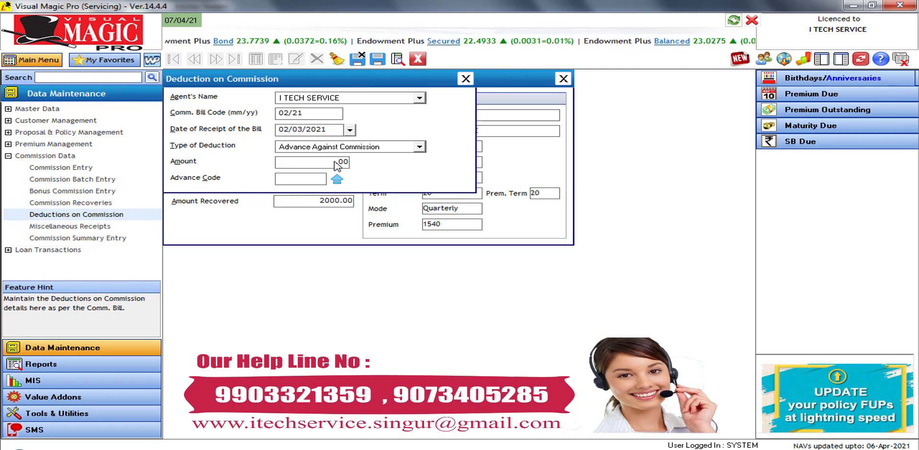
{"action": "type", "text": "2"}
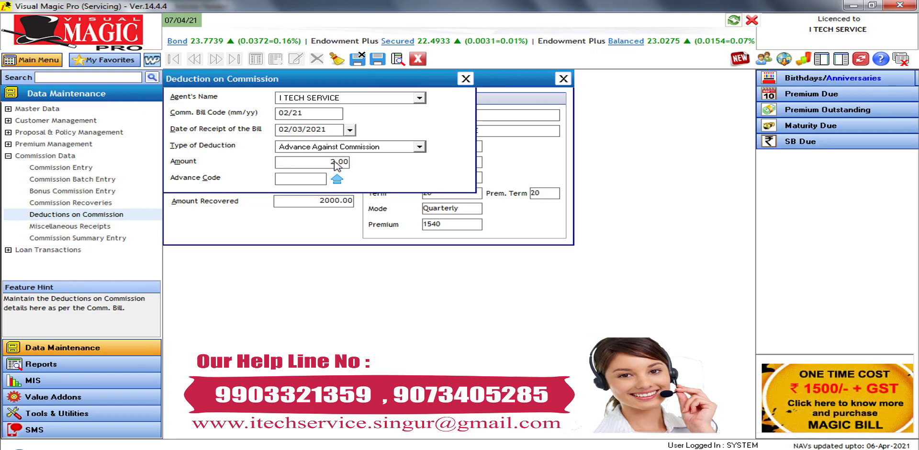
{"action": "type", "text": "2000"}
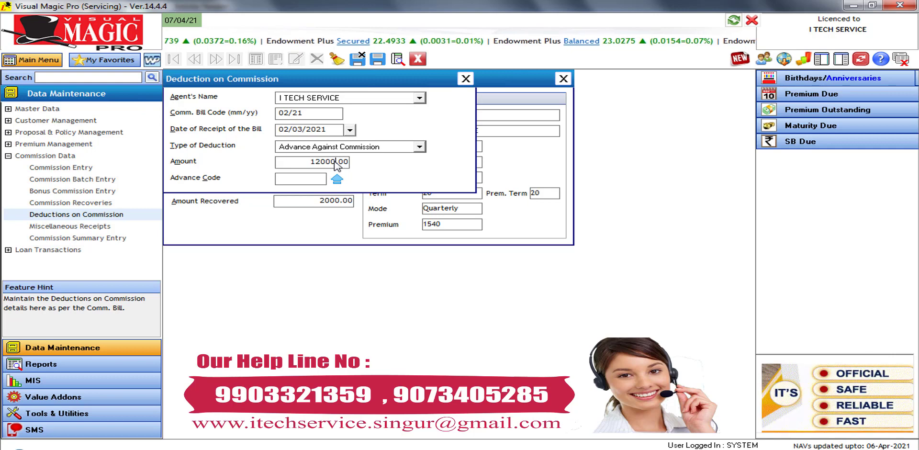
{"action": "key", "text": "Return"}
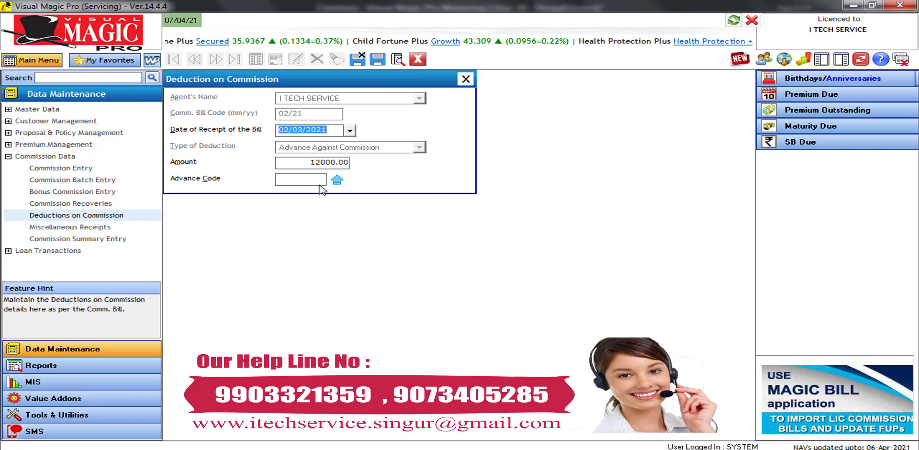
Link the deduction to advance code D1, then save and close the form
{"action": "left_click", "coordinate": [337, 180]}
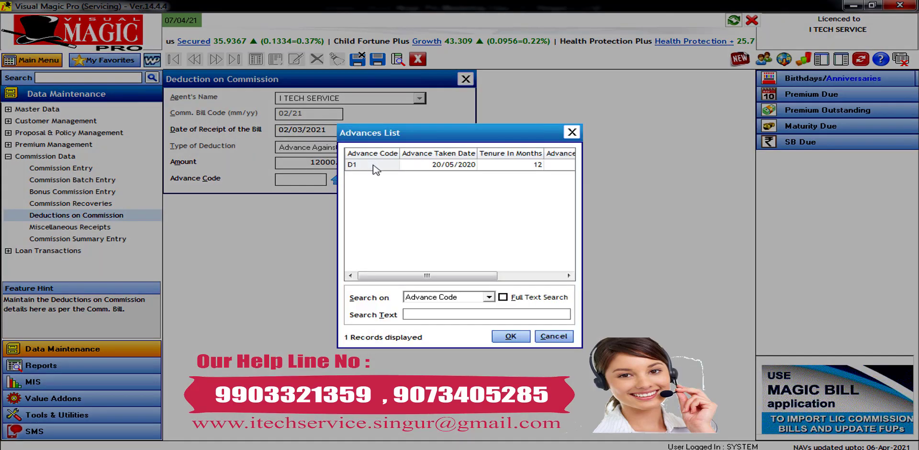
{"action": "left_click", "coordinate": [374, 166]}
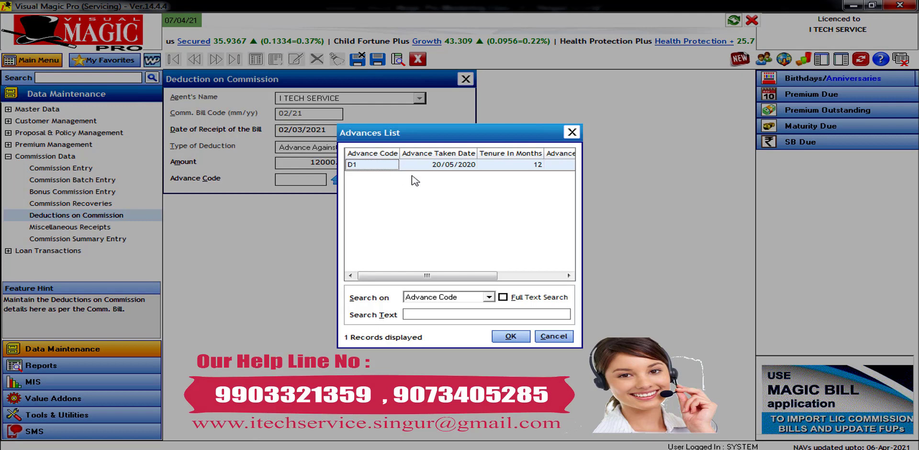
{"action": "left_click", "coordinate": [510, 337]}
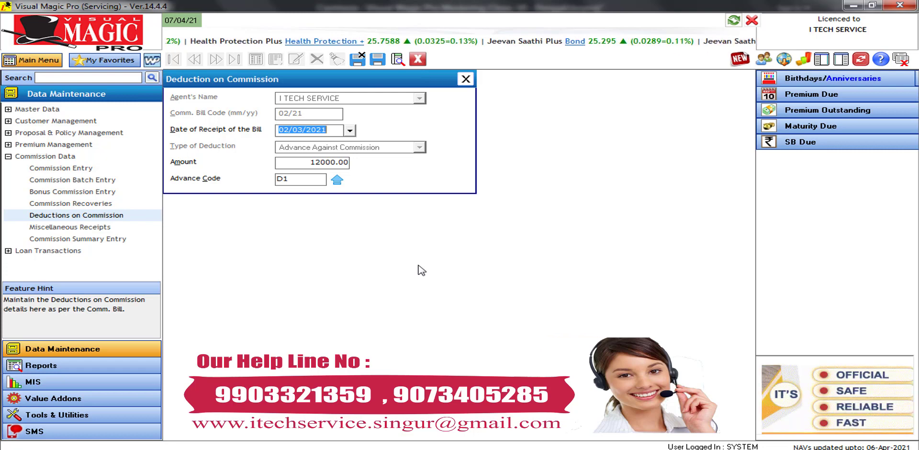
{"action": "left_click", "coordinate": [358, 59]}
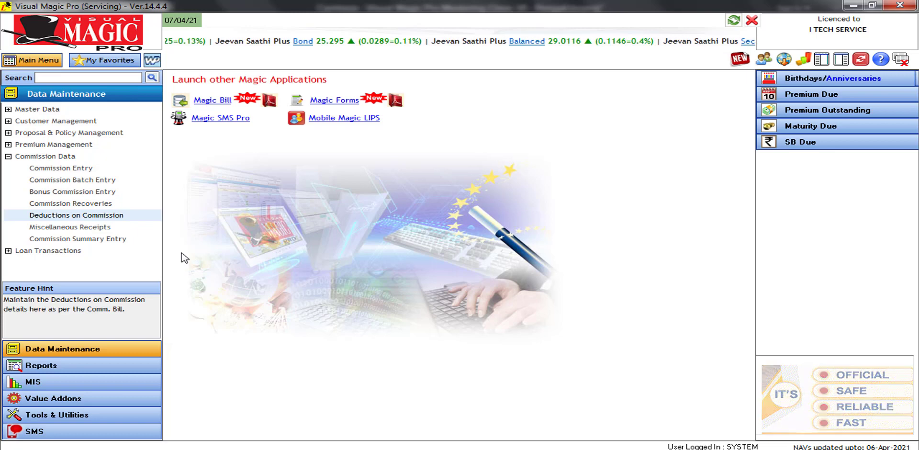
Go to Loan Transactions > Advance Taken and start a new advance record
{"action": "left_click", "coordinate": [108, 354]}
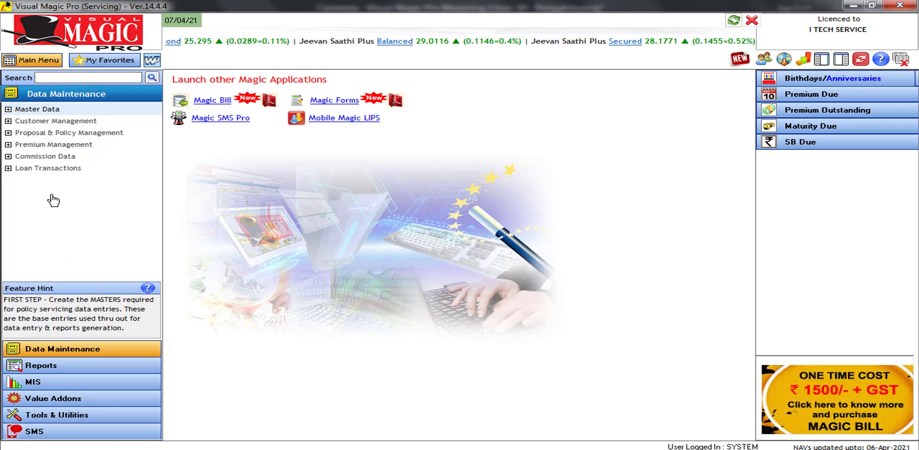
{"action": "left_click", "coordinate": [8, 168]}
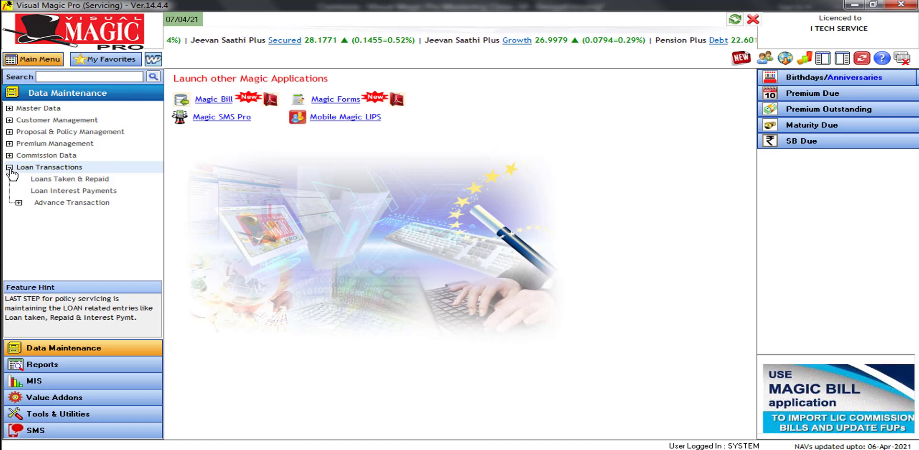
{"action": "left_click", "coordinate": [19, 203]}
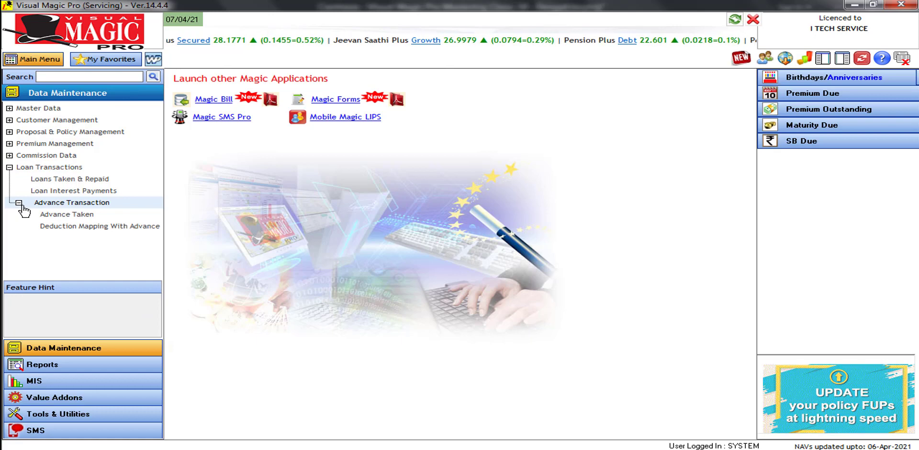
{"action": "left_click", "coordinate": [85, 215]}
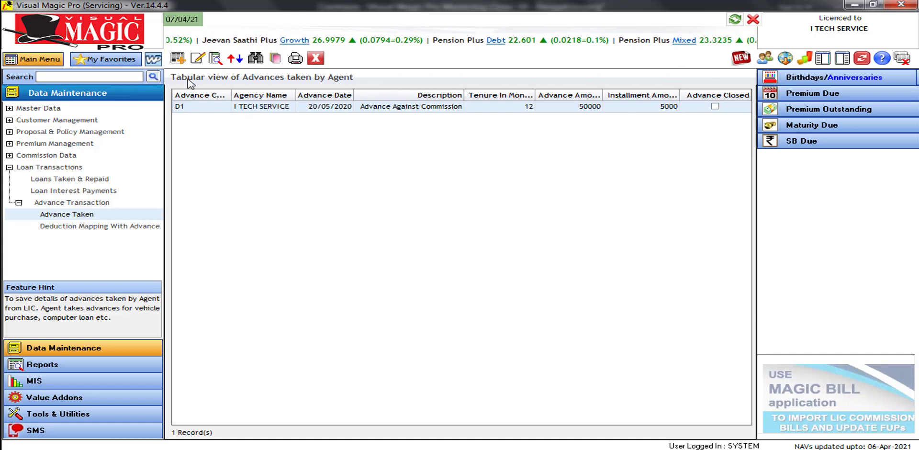
{"action": "left_click", "coordinate": [180, 61]}
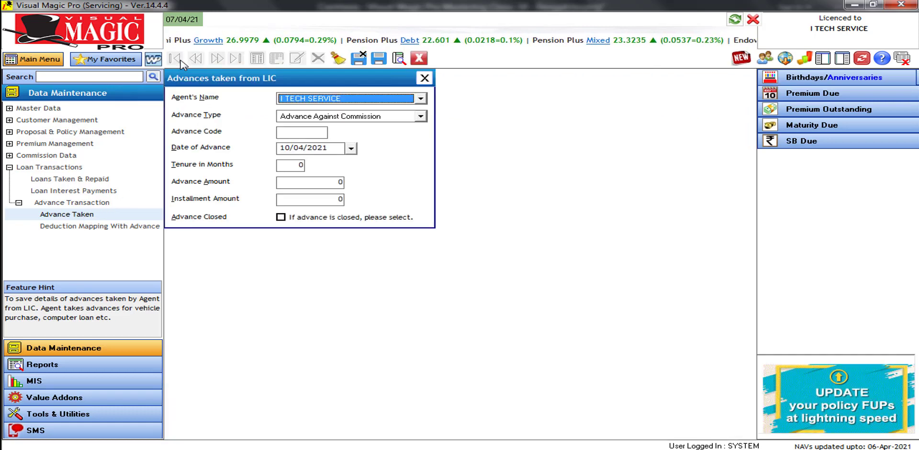
Record a Computer Advance of 45000 over 36 months with 1500 installments, and save
{"action": "left_click", "coordinate": [374, 117]}
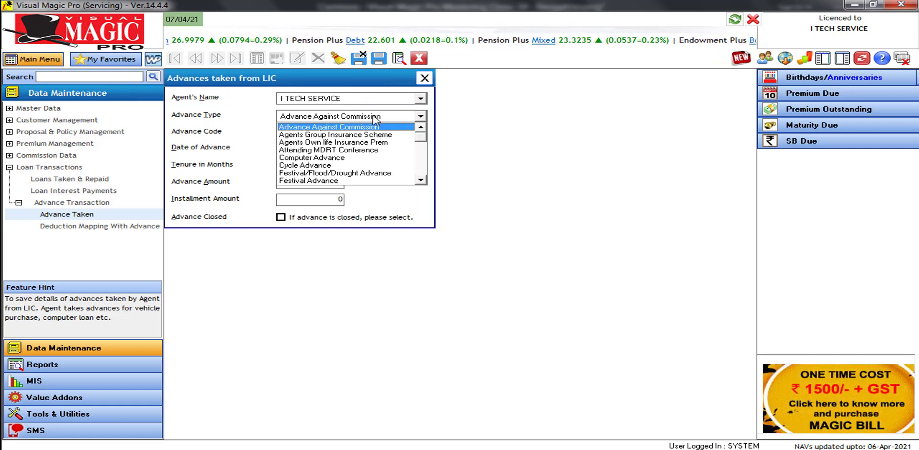
{"action": "left_click", "coordinate": [402, 157]}
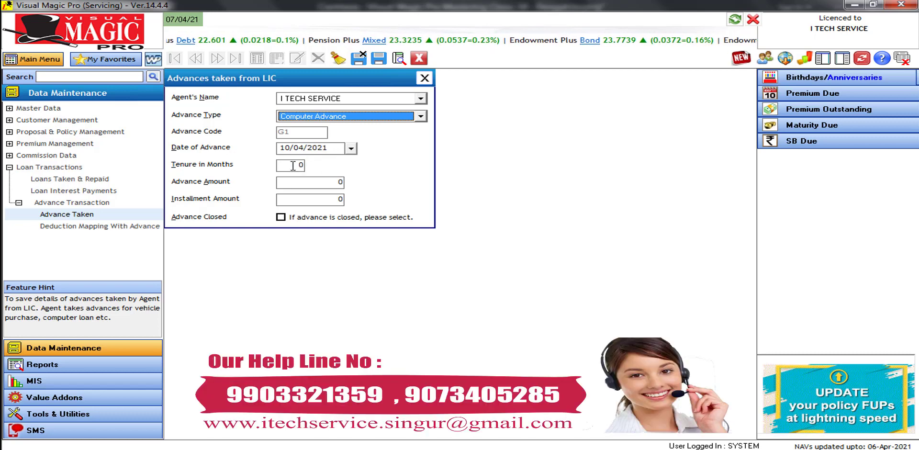
{"action": "left_click", "coordinate": [293, 165]}
{"action": "type", "text": "36"}
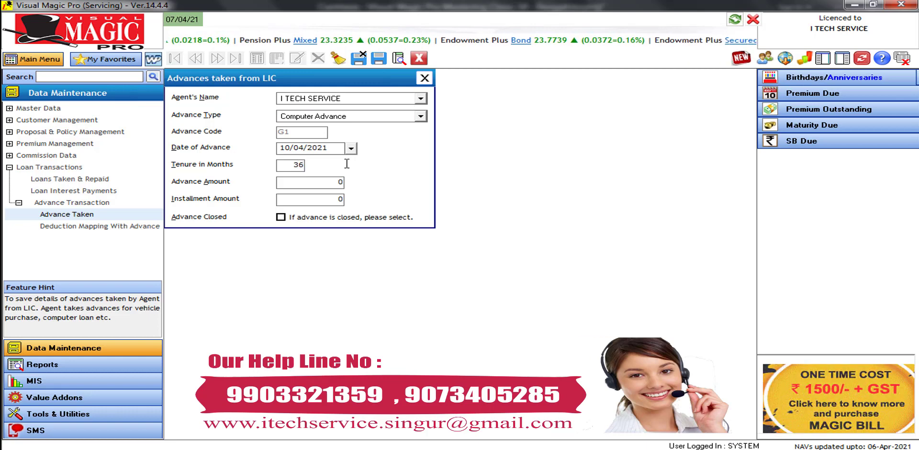
{"action": "key", "text": "Tab"}
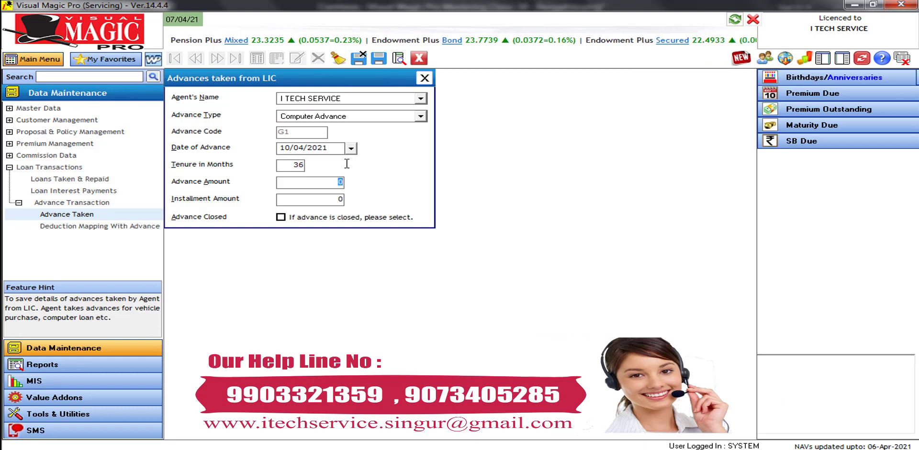
{"action": "type", "text": "45000"}
{"action": "key", "text": "Tab"}
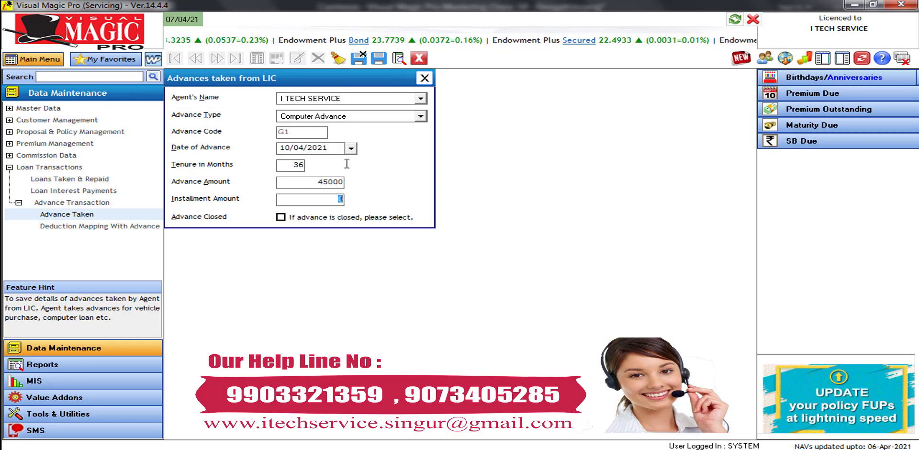
{"action": "type", "text": "1500"}
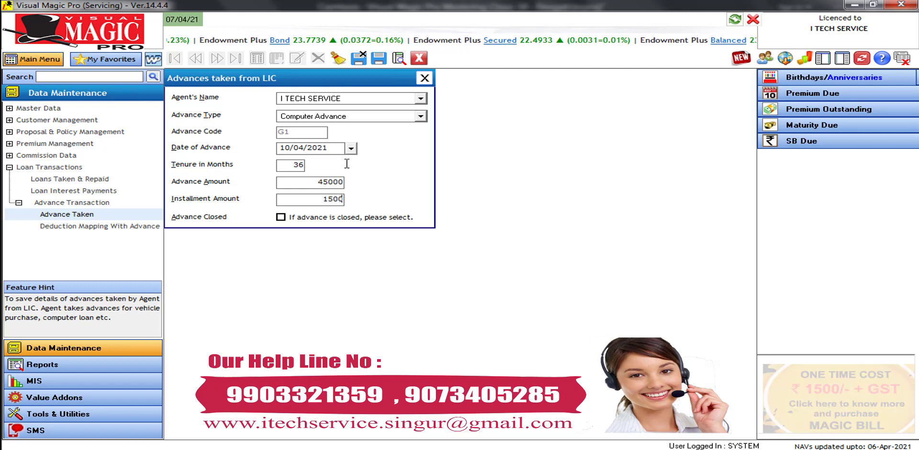
{"action": "key", "text": "Tab"}
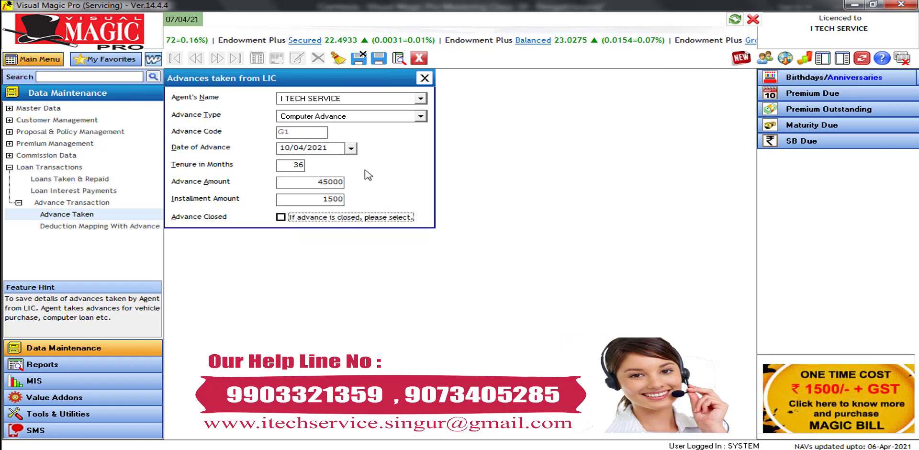
{"action": "left_click", "coordinate": [359, 60]}
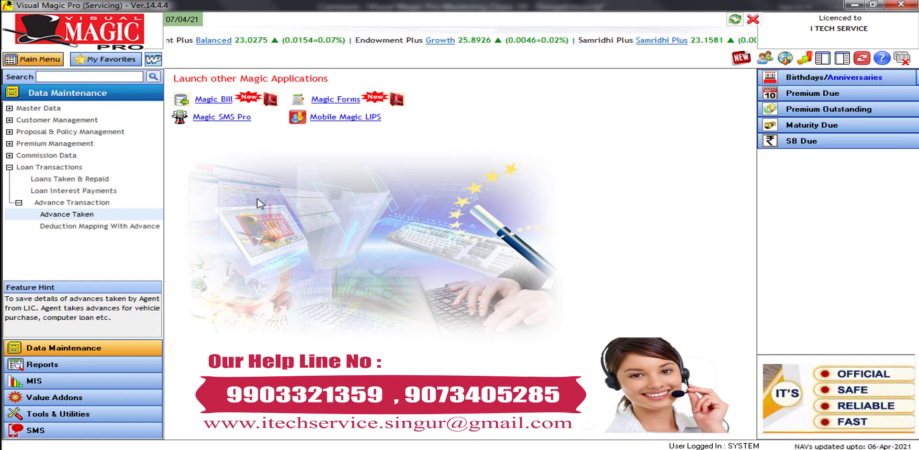
{"action": "left_click", "coordinate": [101, 229]}
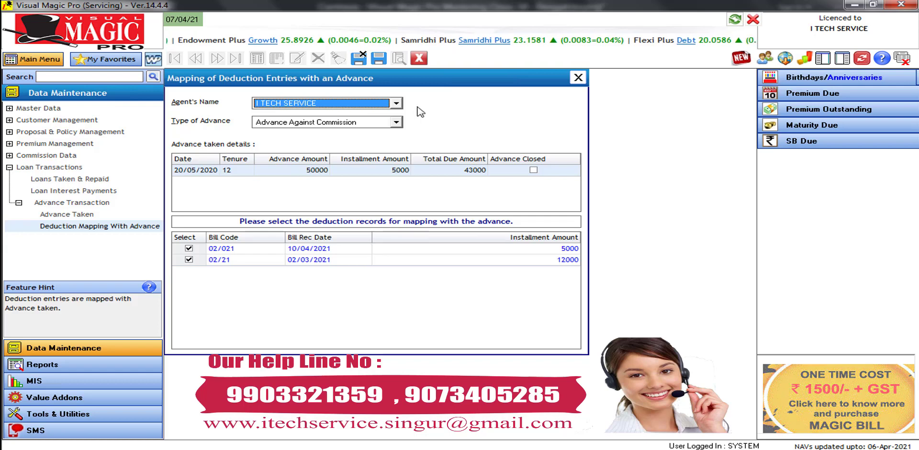
{"action": "left_click", "coordinate": [422, 61]}
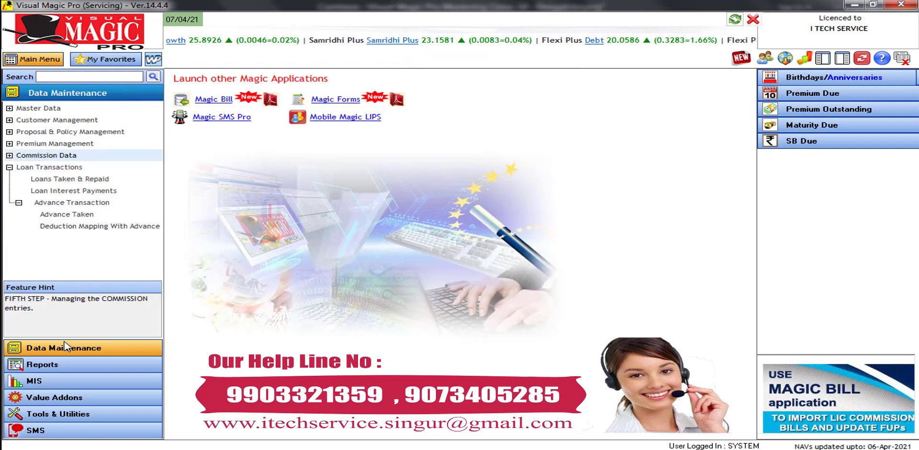
Collapse the loan entries, expand Commission Data and open Miscellaneous Receipts
{"action": "left_click", "coordinate": [82, 348]}
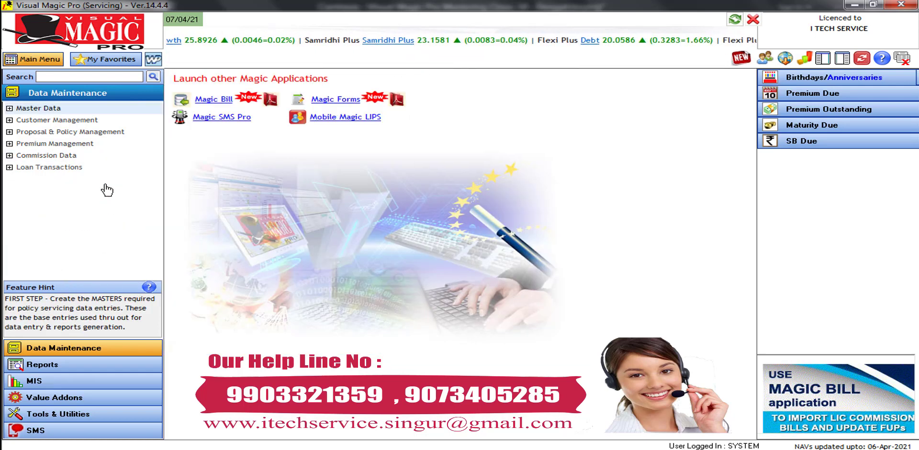
{"action": "left_click", "coordinate": [39, 156]}
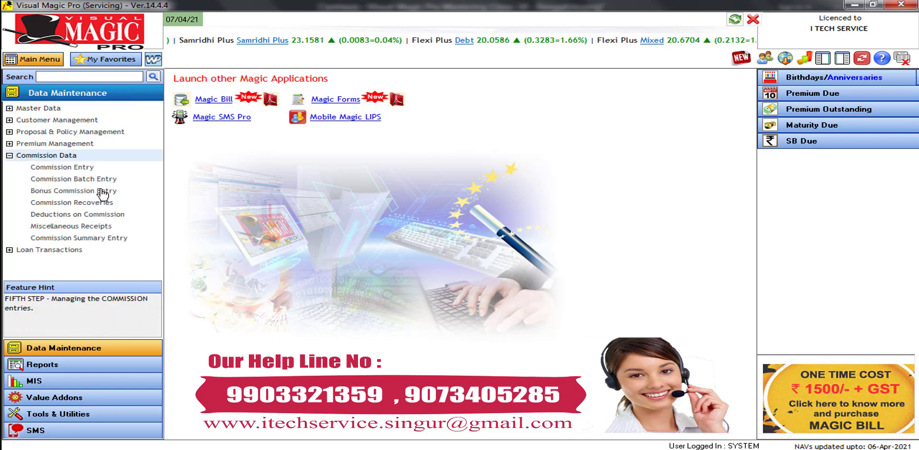
{"action": "left_click", "coordinate": [85, 229]}
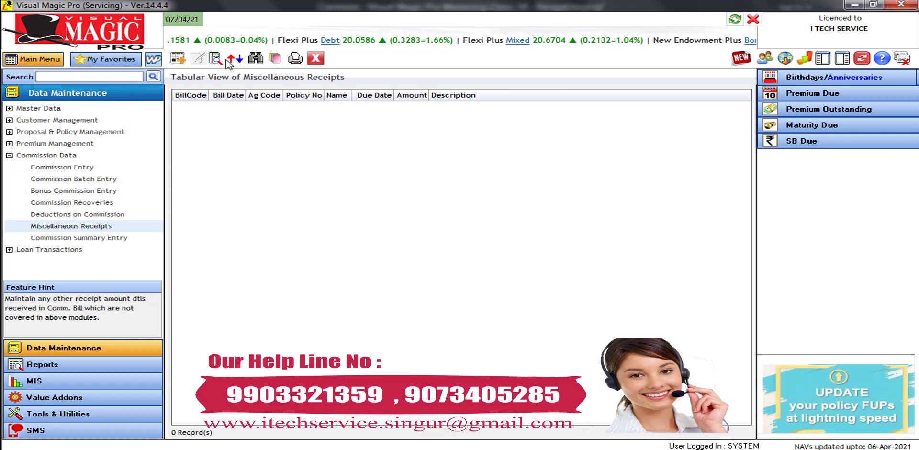
Start a new miscellaneous receipt with Top Up as its description, then close it unsaved
{"action": "left_click", "coordinate": [177, 61]}
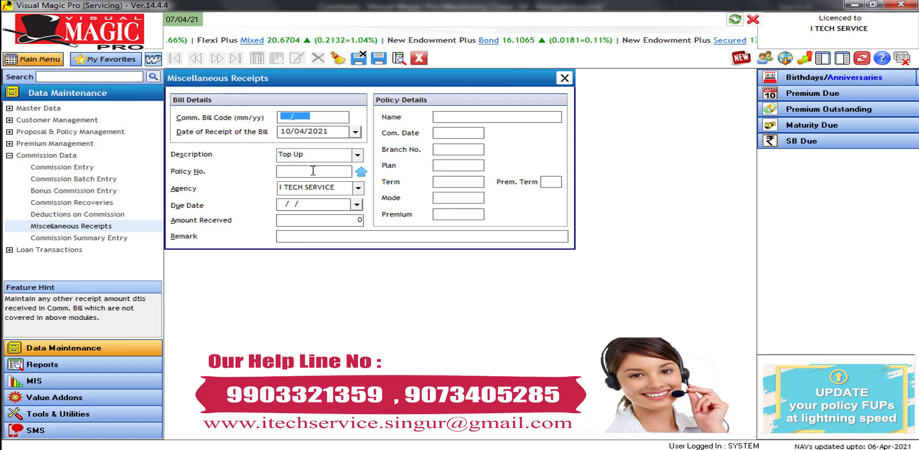
{"action": "left_click", "coordinate": [357, 155]}
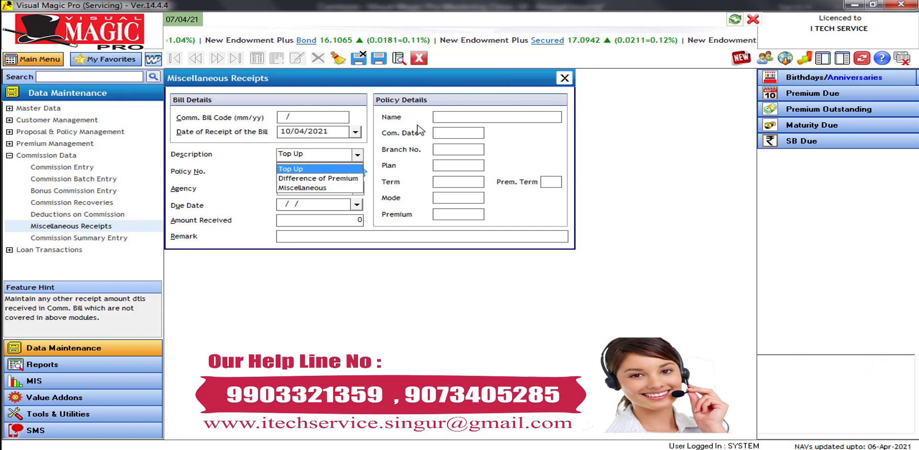
{"action": "left_click", "coordinate": [292, 169]}
{"action": "left_click", "coordinate": [423, 61]}
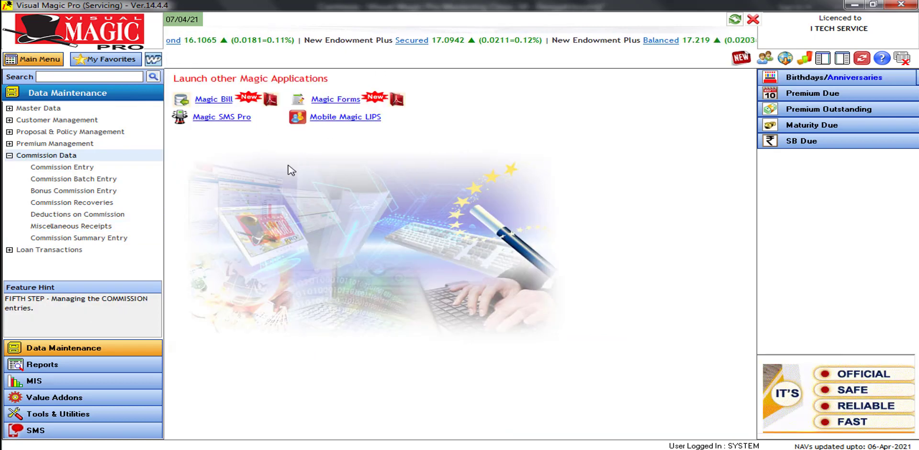
Open Commission Summary Entry and add a blank new entry for agency I TECH SERVICE
{"action": "left_click", "coordinate": [112, 240]}
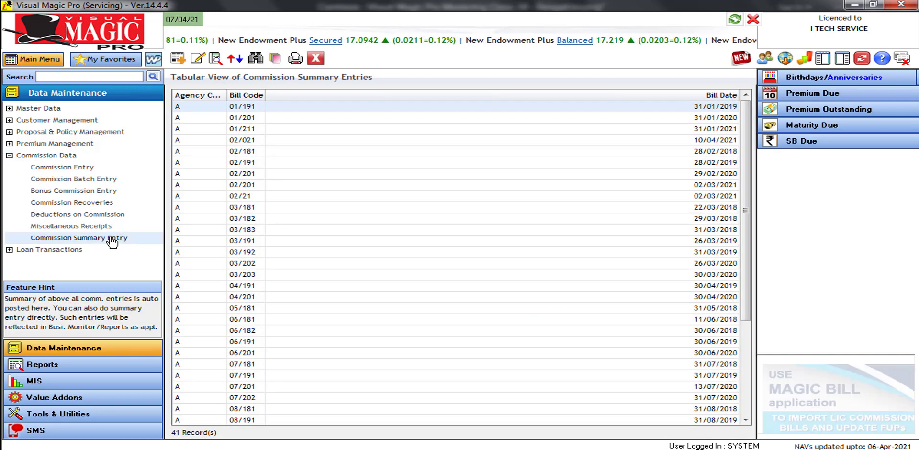
{"action": "left_click", "coordinate": [182, 62]}
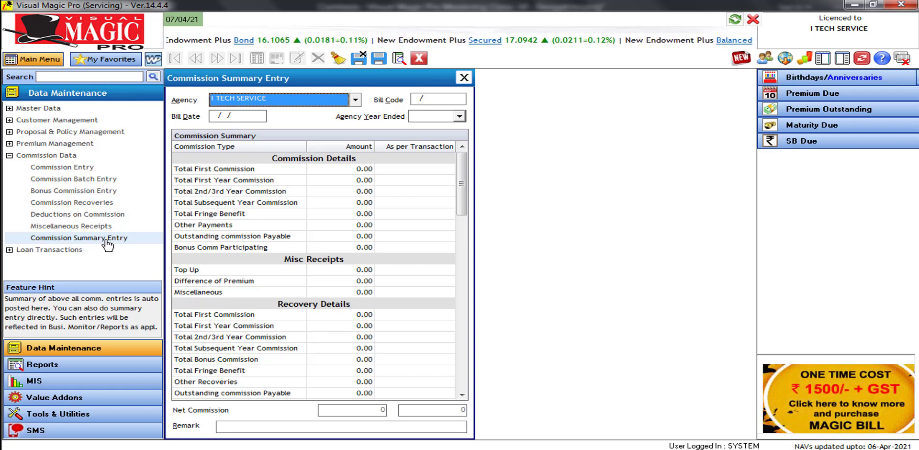
Enter bill code 0221, bill date 02/03/2021 and agency year ended 2021
{"action": "left_click", "coordinate": [417, 100]}
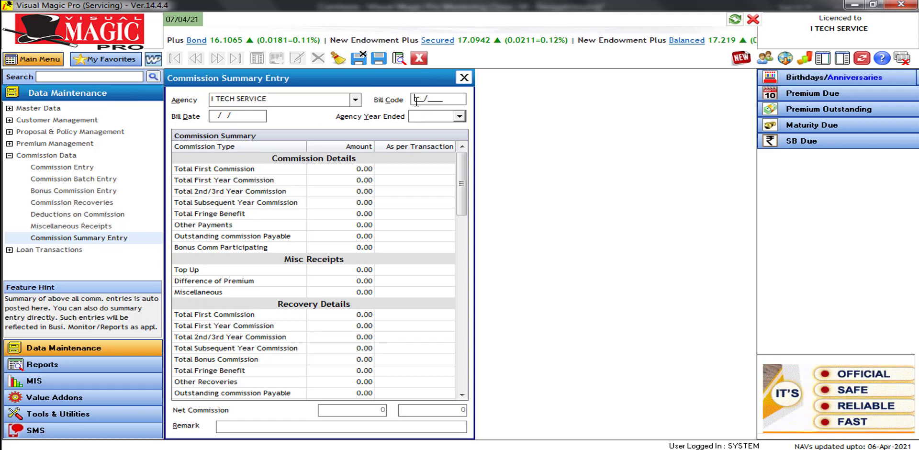
{"action": "type", "text": "0221"}
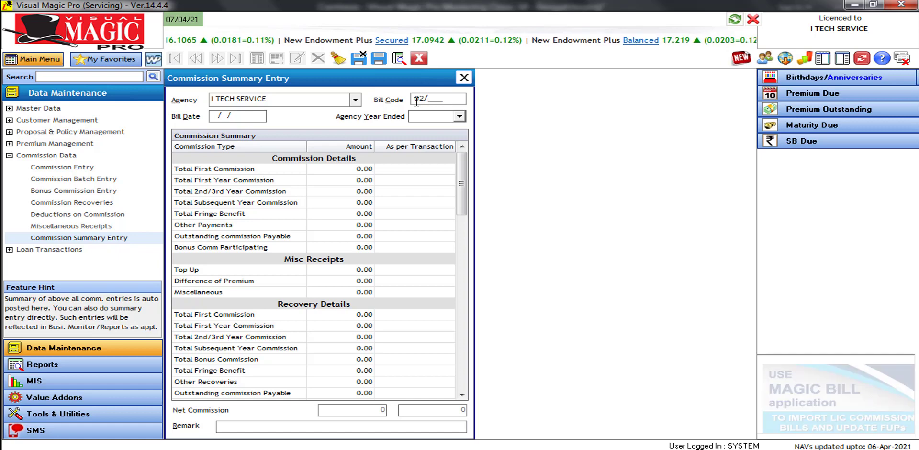
{"action": "key", "text": "Tab"}
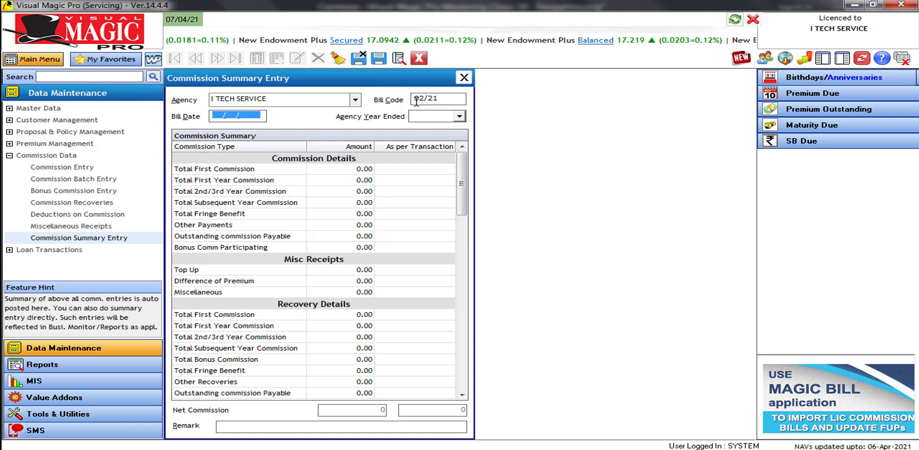
{"action": "type", "text": "02/03/2021"}
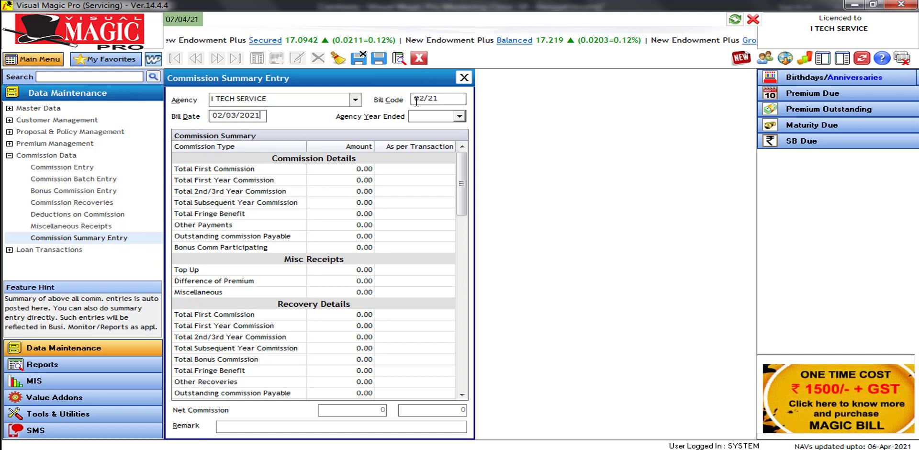
{"action": "key", "text": "Tab"}
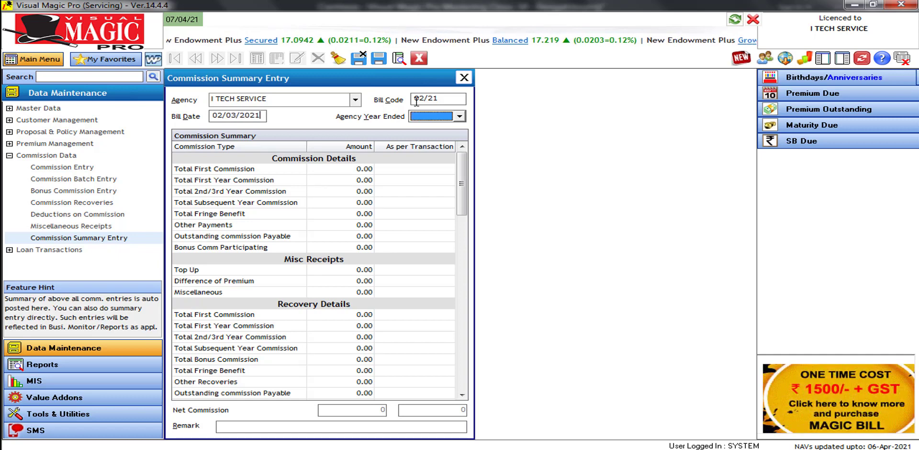
{"action": "left_click", "coordinate": [460, 116]}
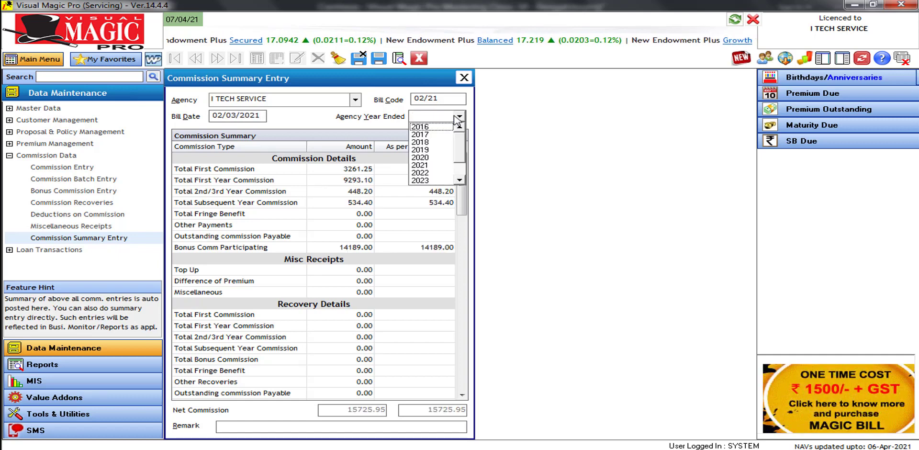
{"action": "left_click", "coordinate": [434, 165]}
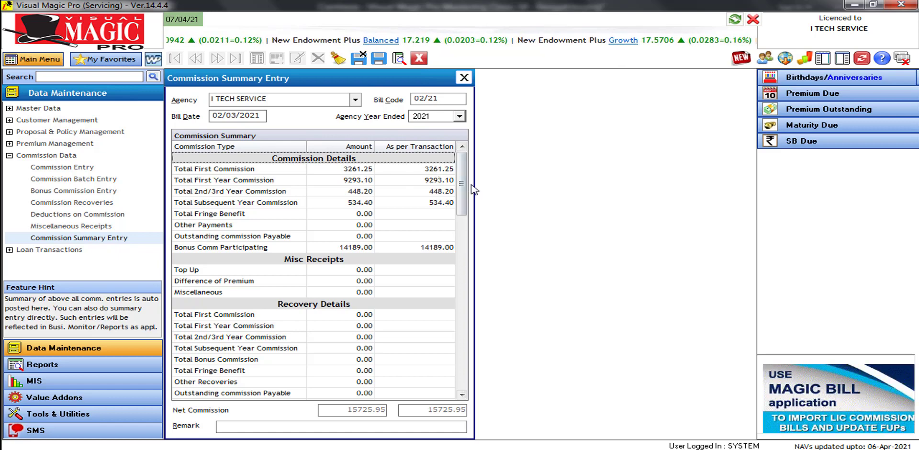
Scroll through the commission grid totalling 15725.95 net, then close the entry form
{"action": "scroll", "coordinate": [464, 198], "scroll_direction": "down", "scroll_amount": 1}
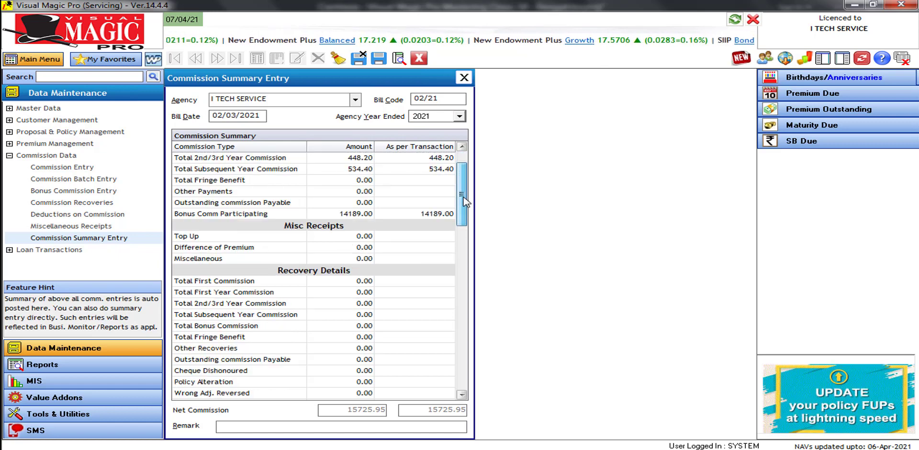
{"action": "scroll", "coordinate": [463, 221], "scroll_direction": "down", "scroll_amount": 2}
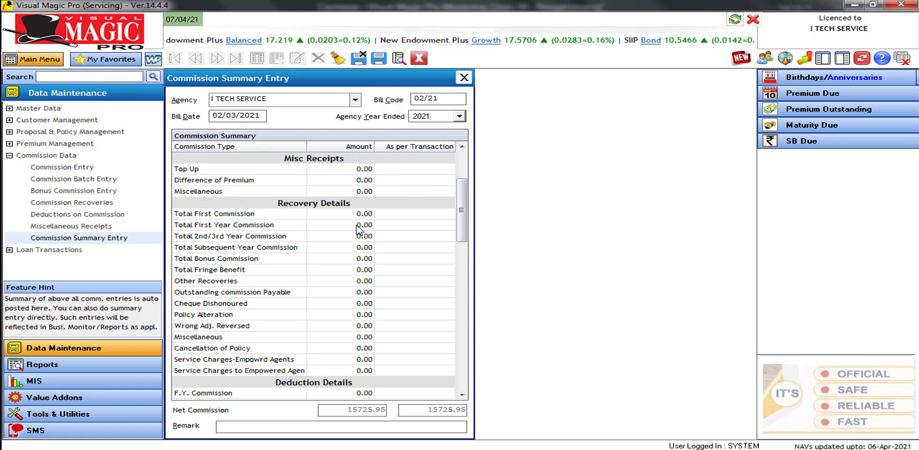
{"action": "left_click", "coordinate": [462, 359]}
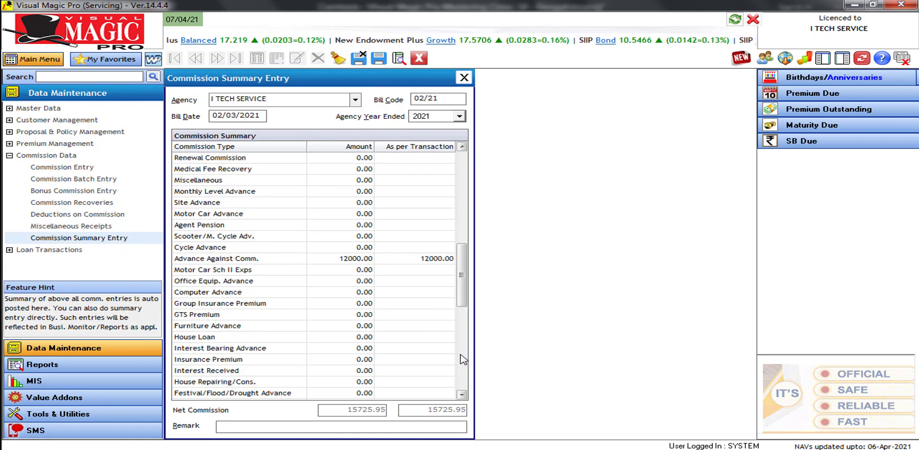
{"action": "left_click_drag", "start_coordinate": [462, 277], "coordinate": [463, 342]}
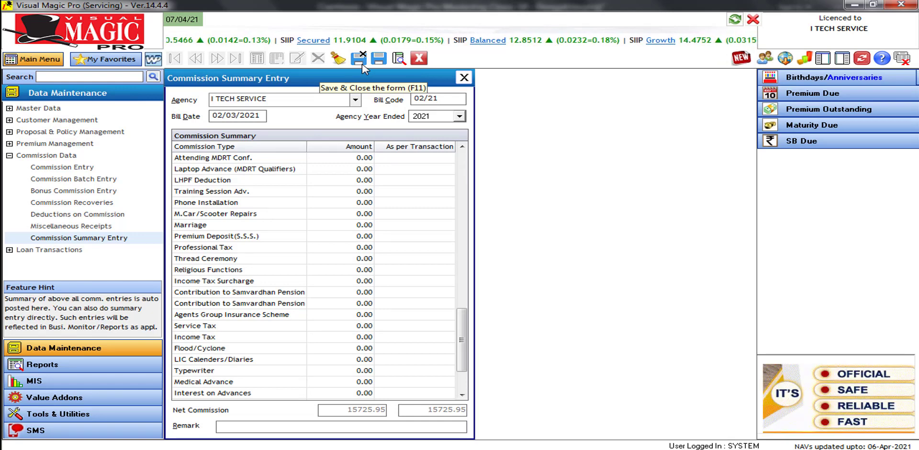
{"action": "left_click", "coordinate": [420, 58]}
Discard the unsaved summary and open the Commissions Outstanding report under Commission Reports
{"action": "left_click", "coordinate": [547, 276]}
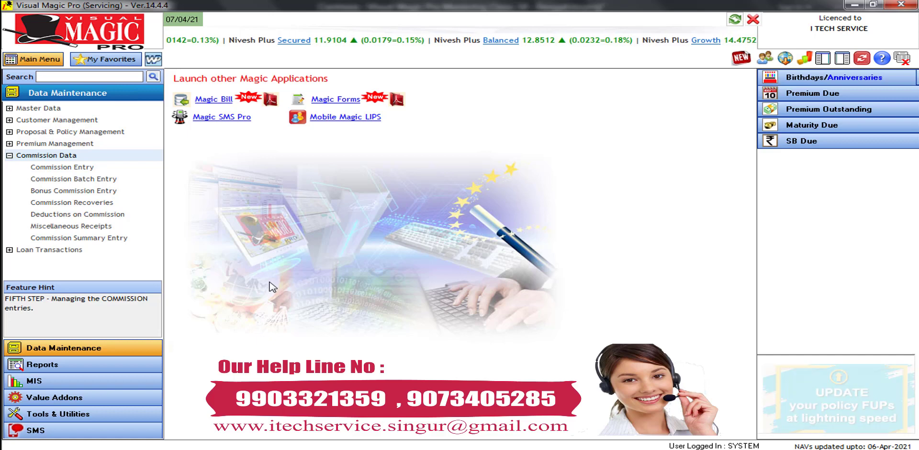
{"action": "left_click", "coordinate": [114, 367]}
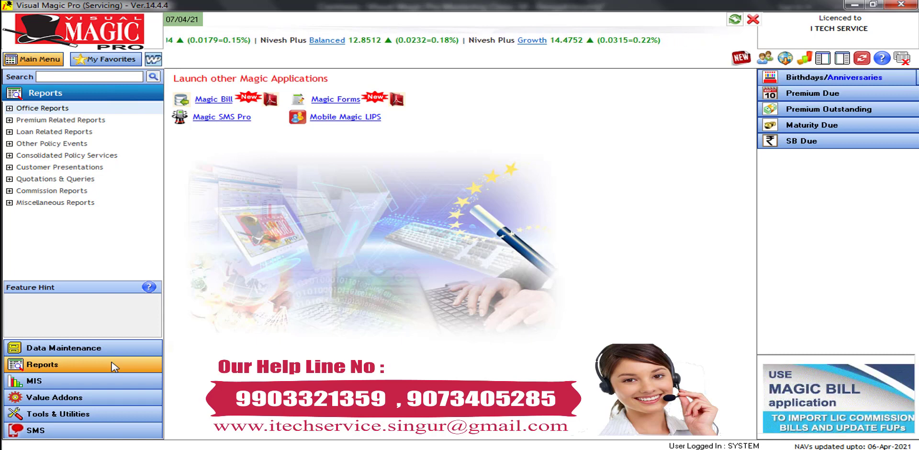
{"action": "left_click", "coordinate": [34, 192]}
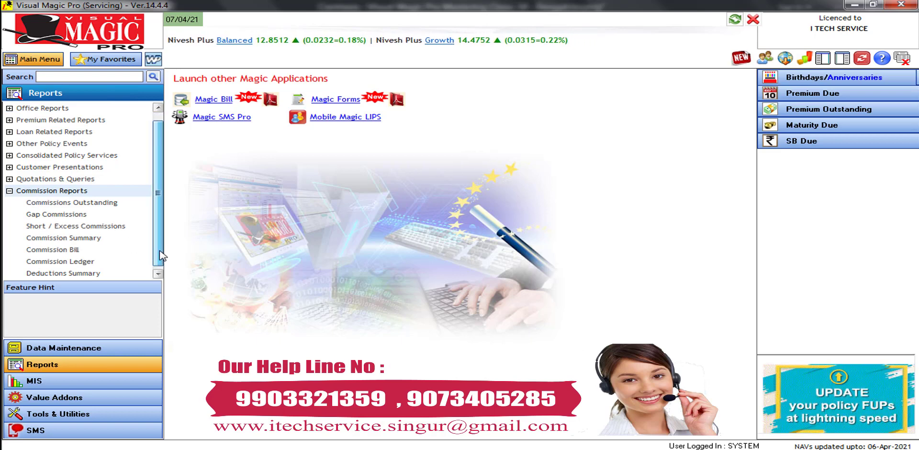
{"action": "scroll", "coordinate": [161, 256], "scroll_direction": "down", "scroll_amount": 1}
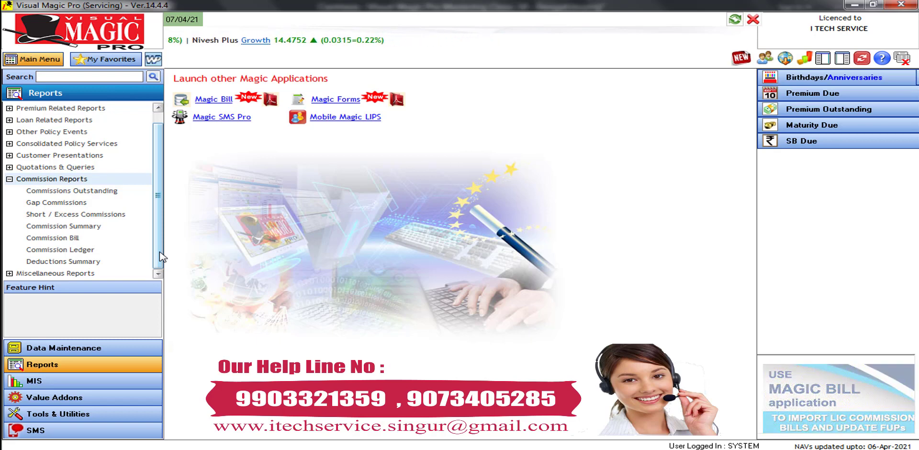
{"action": "left_click", "coordinate": [96, 192]}
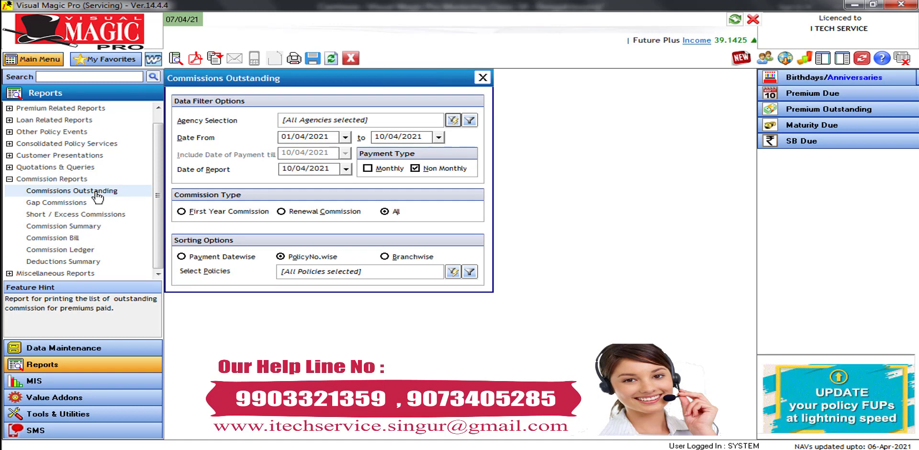
Set dates 01/02/2021 to 28/02/2021, tick Monthly, and keep All commission types
{"action": "left_click", "coordinate": [346, 137]}
{"action": "left_click", "coordinate": [289, 153]}
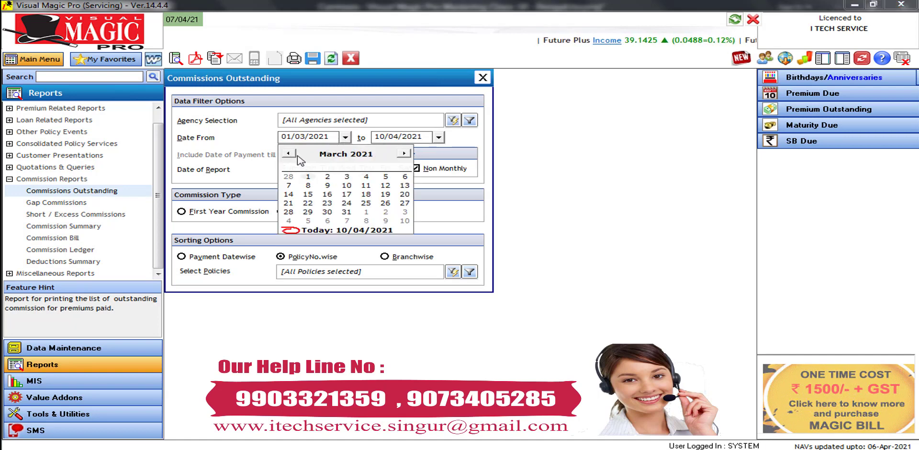
{"action": "left_click", "coordinate": [289, 153]}
{"action": "left_click", "coordinate": [308, 177]}
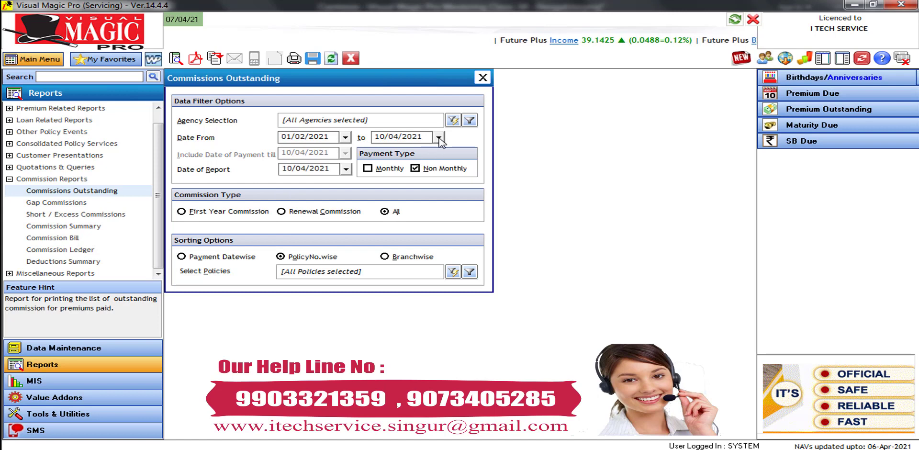
{"action": "left_click", "coordinate": [438, 138]}
{"action": "left_click", "coordinate": [383, 154]}
{"action": "left_click", "coordinate": [382, 154]}
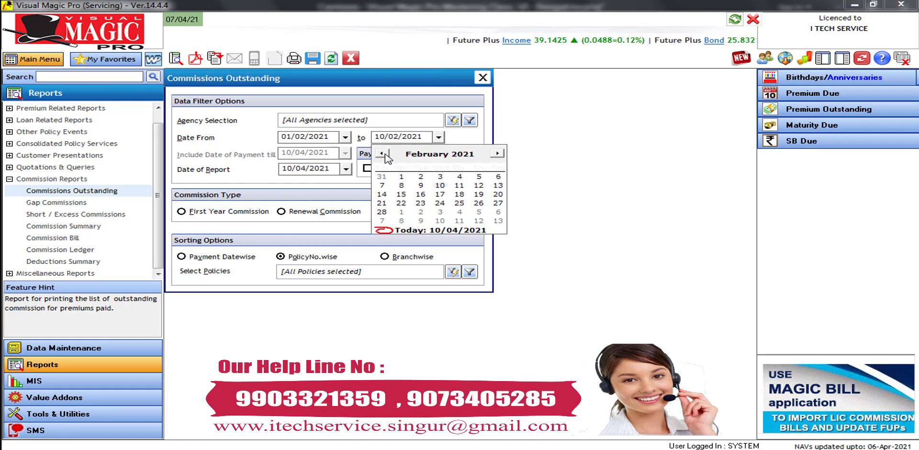
{"action": "left_click", "coordinate": [382, 212]}
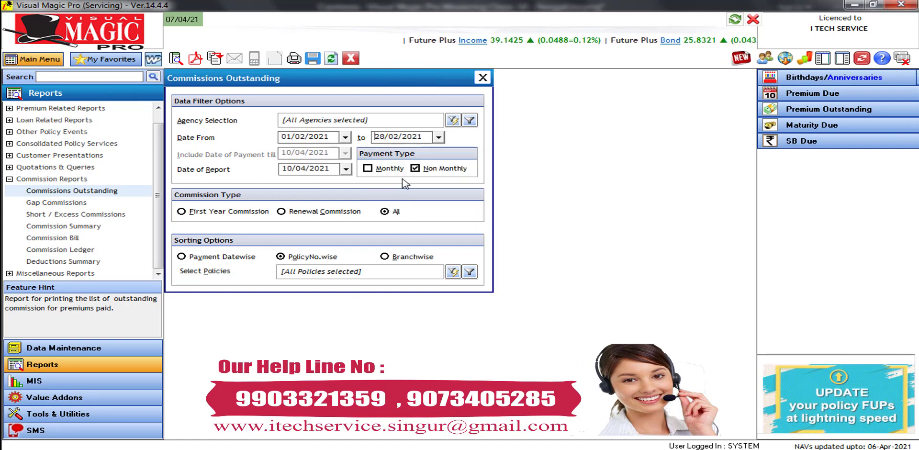
{"action": "left_click", "coordinate": [388, 171]}
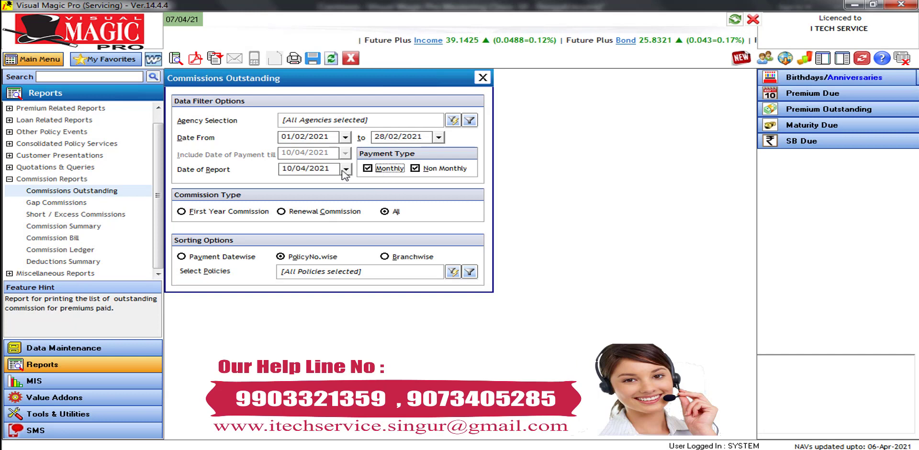
{"action": "left_click", "coordinate": [390, 214]}
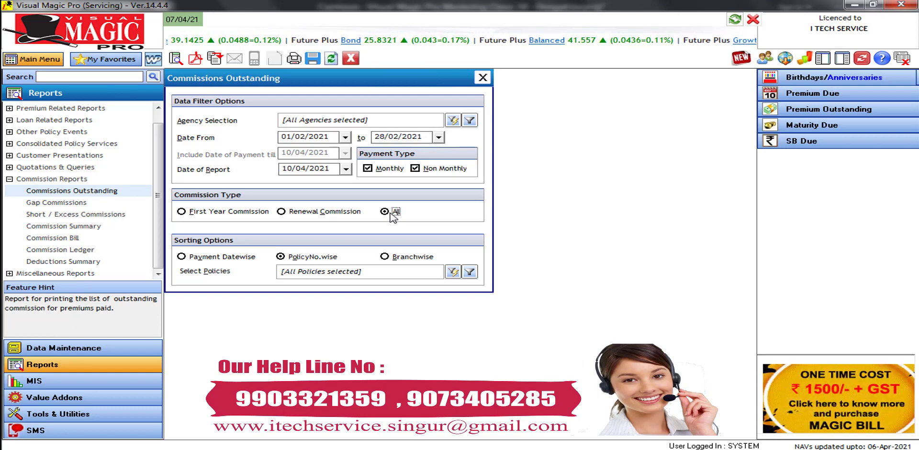
Preview the Outstanding Commission Statement showing 1608.75 commission and 643.50 bonus receivable
{"action": "left_click", "coordinate": [178, 59]}
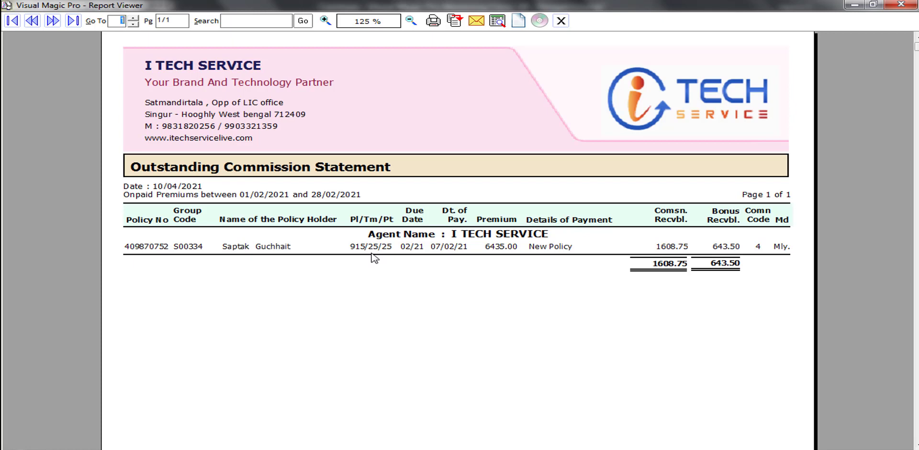
Close the Outstanding Commission Statement viewer and the Commissions Outstanding filter window
{"action": "left_click", "coordinate": [901, 4]}
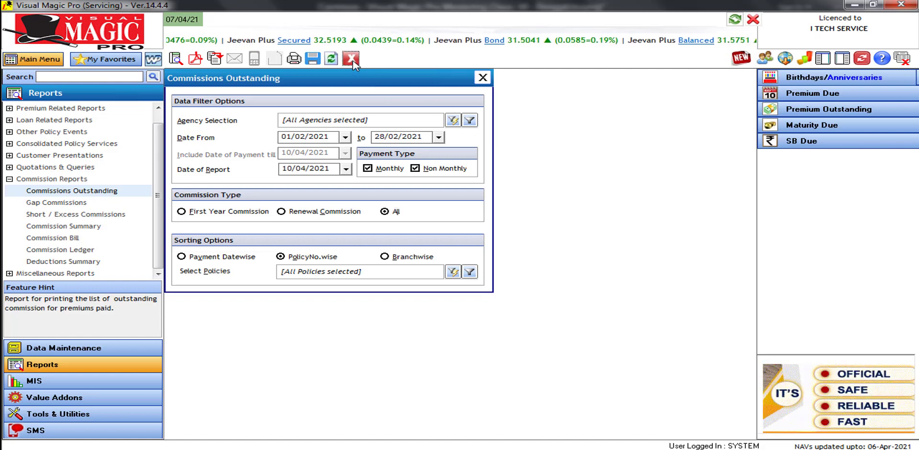
{"action": "left_click", "coordinate": [352, 59]}
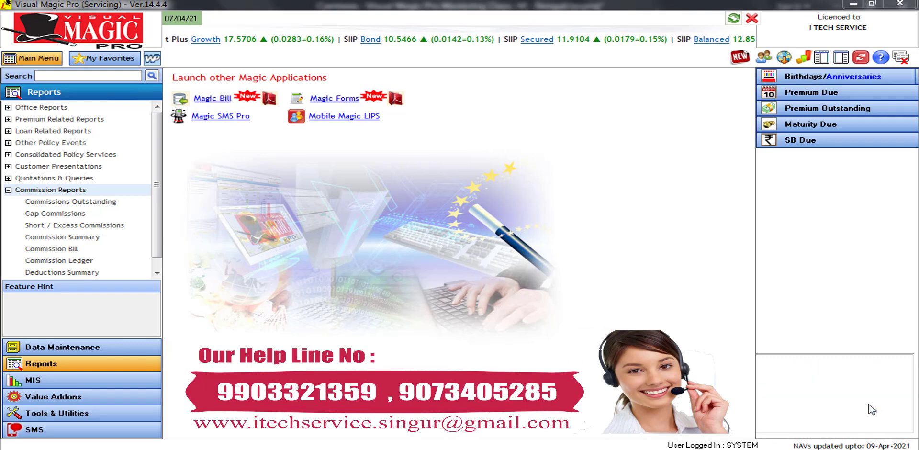
Open Gap Commissions, change Date From to 01/01/2021, and preview the report
{"action": "left_click", "coordinate": [77, 217]}
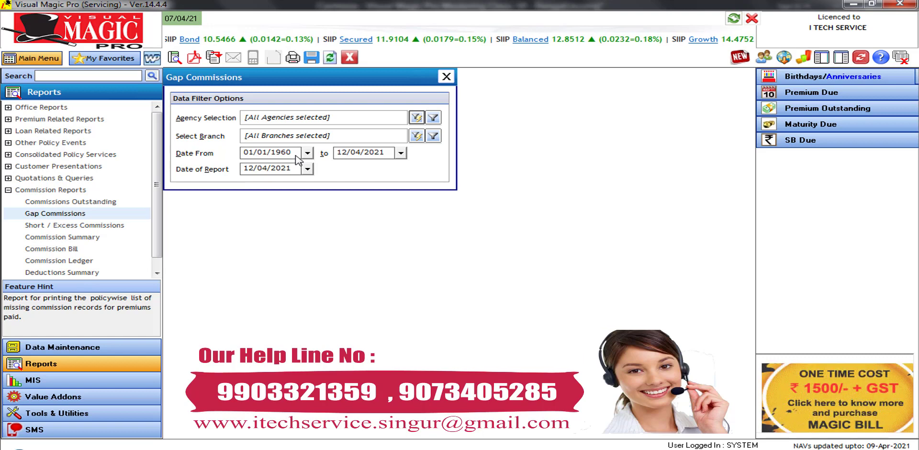
{"action": "double_click", "coordinate": [297, 155]}
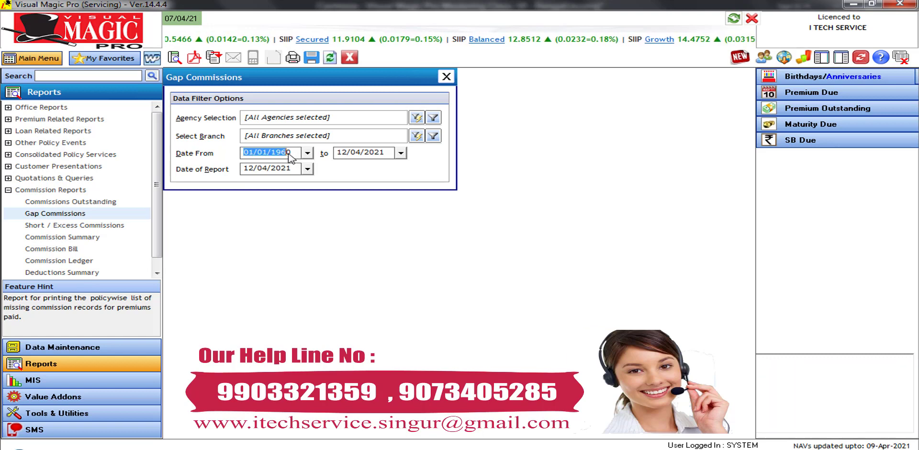
{"action": "left_click", "coordinate": [297, 156]}
{"action": "key", "text": "BackSpace"}
{"action": "key", "text": "BackSpace"}
{"action": "key", "text": "BackSpace"}
{"action": "key", "text": "BackSpace"}
{"action": "type", "text": "2"}
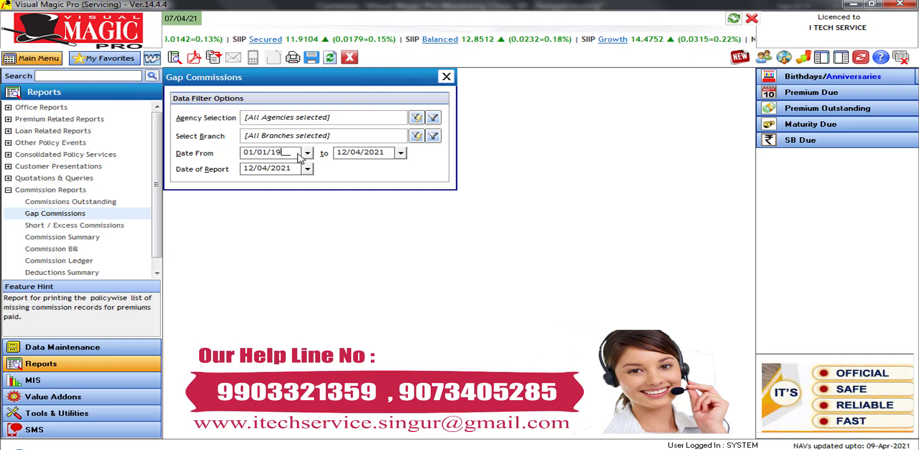
{"action": "type", "text": "021"}
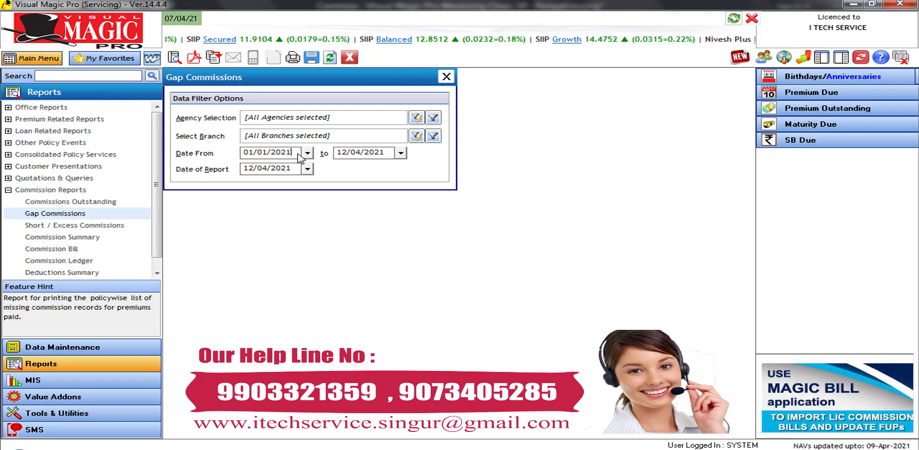
{"action": "key", "text": "Tab"}
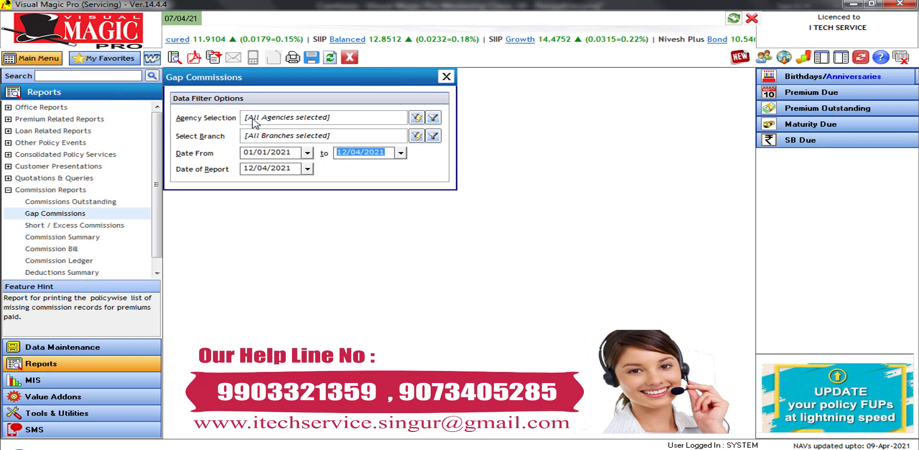
{"action": "left_click", "coordinate": [174, 59]}
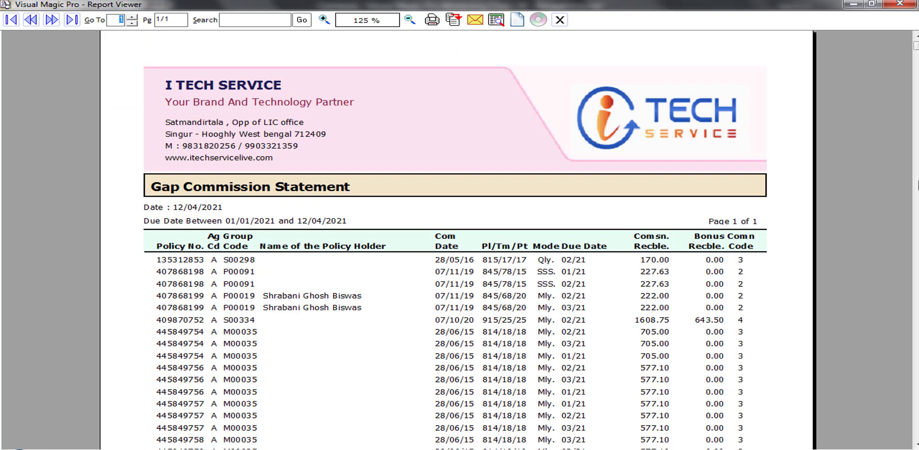
Scroll the gap commission rows, then close the report viewer and Gap Commissions filters
{"action": "left_click_drag", "start_coordinate": [916, 52], "coordinate": [916, 156]}
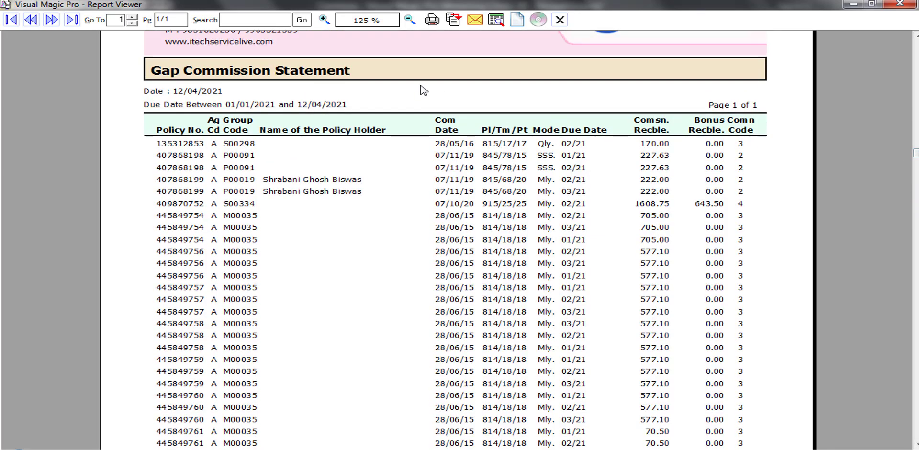
{"action": "left_click", "coordinate": [895, 3]}
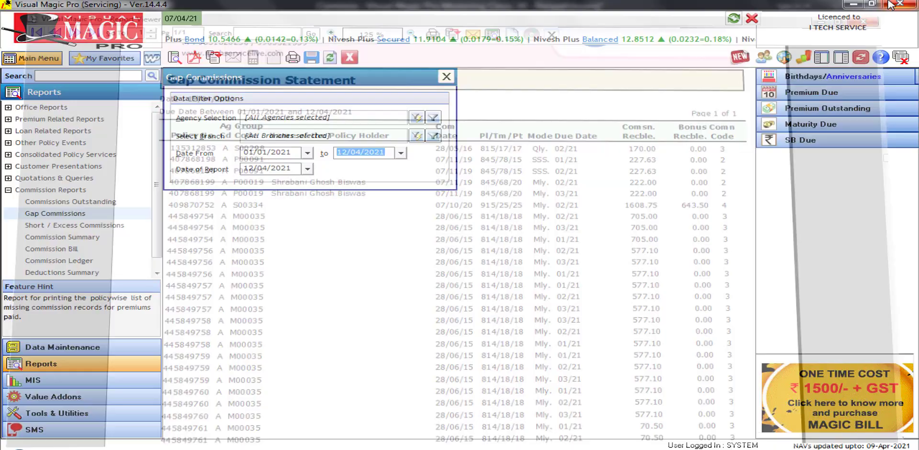
{"action": "left_click", "coordinate": [349, 58]}
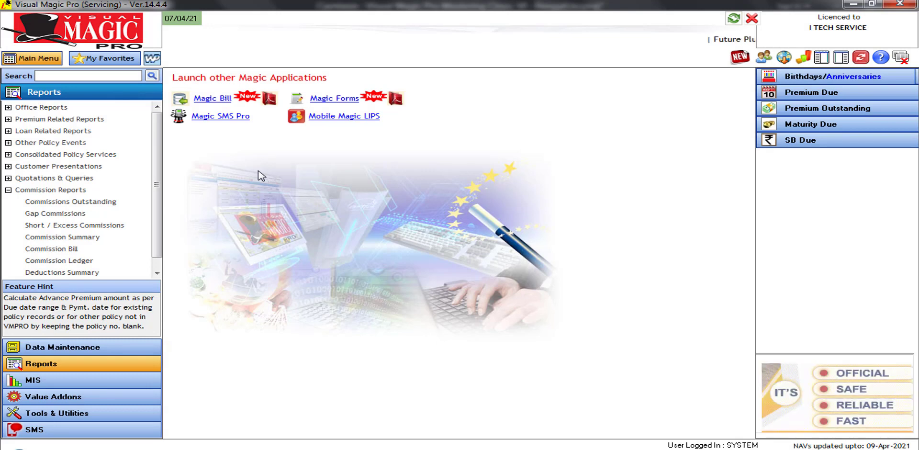
Open Short / Excess Commissions, keep Agent Bill Wise, and choose commission bill 02/21
{"action": "left_click", "coordinate": [102, 230]}
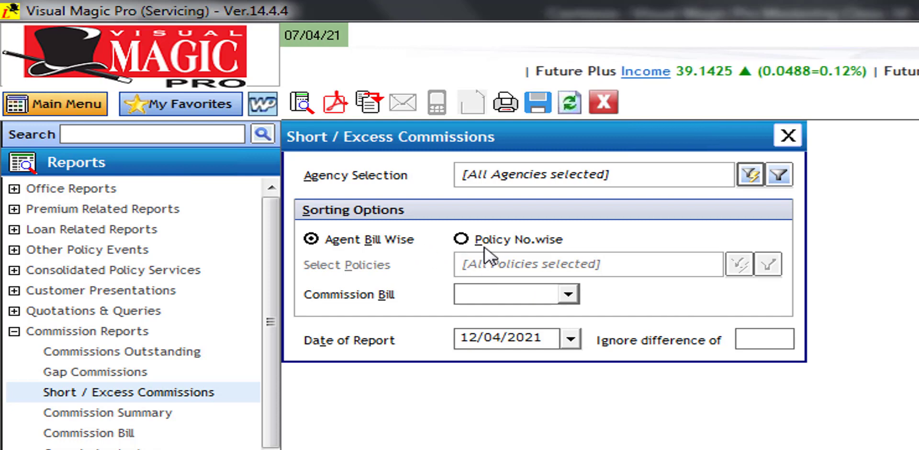
{"action": "left_click", "coordinate": [359, 242]}
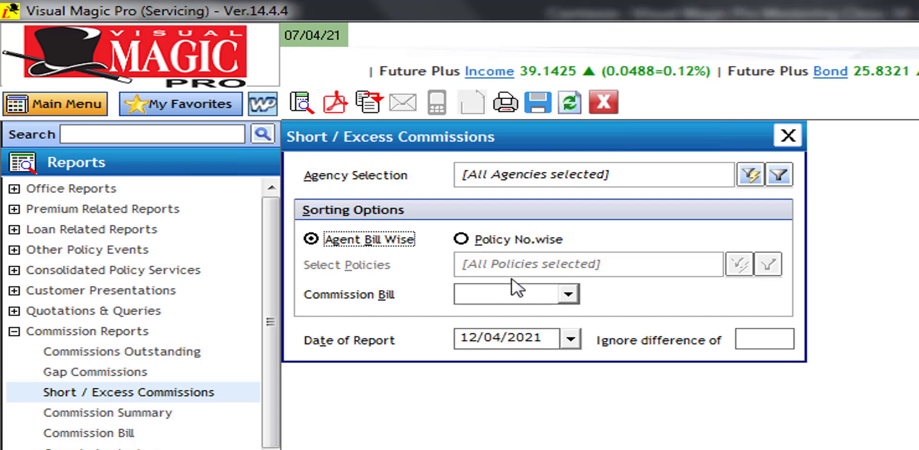
{"action": "left_click", "coordinate": [565, 295]}
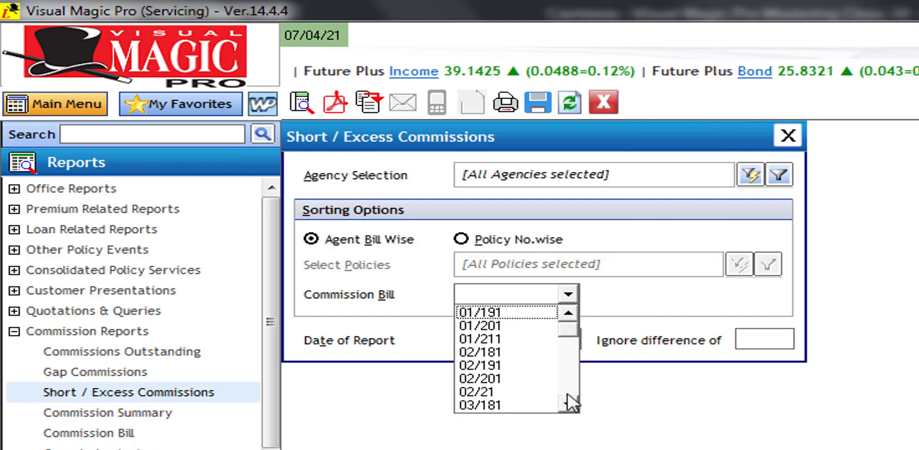
{"action": "left_click", "coordinate": [509, 392]}
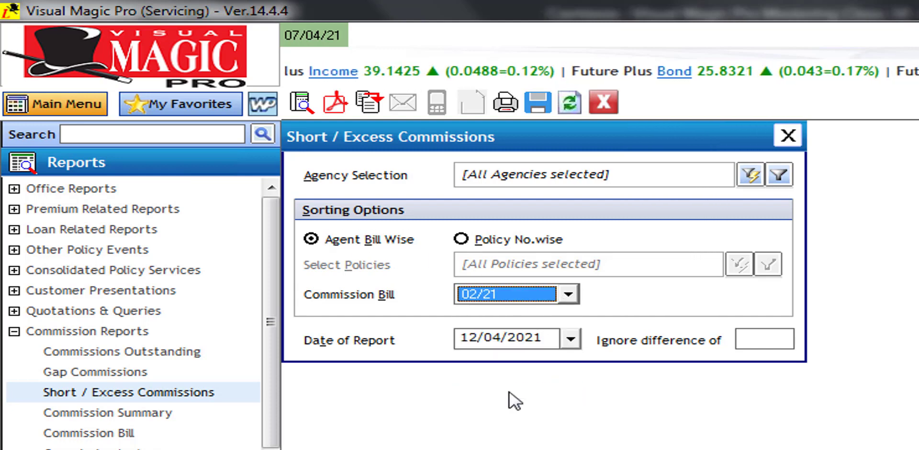
{"action": "key", "text": "Tab"}
{"action": "key", "text": "Tab"}
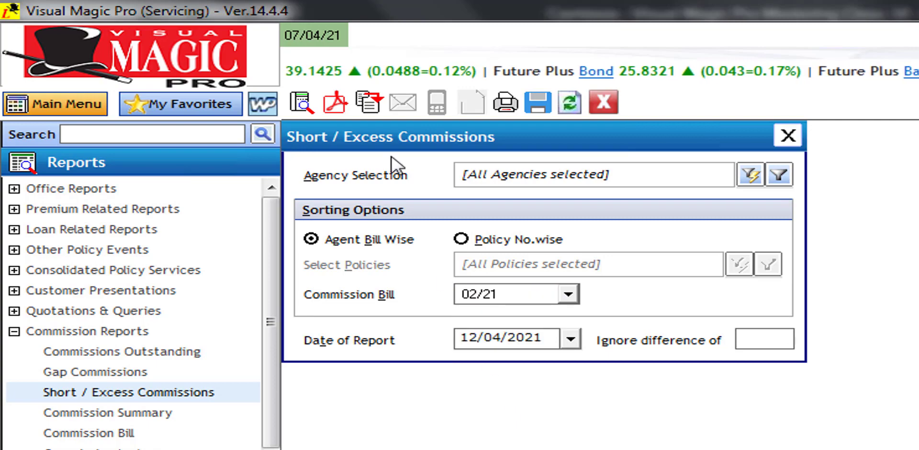
Preview the Short / Excess Commissions report for bill 02/21 (391.00 net receivable), then close it and its filters
{"action": "left_click", "coordinate": [303, 105]}
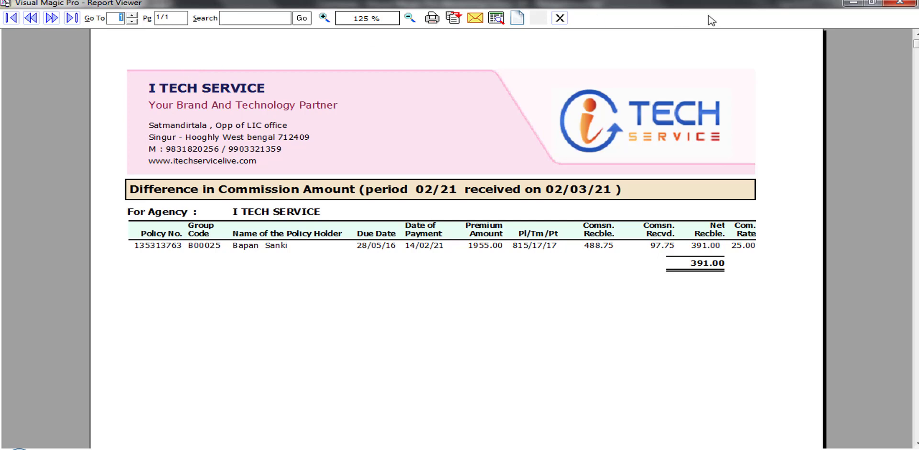
{"action": "left_click", "coordinate": [900, 2]}
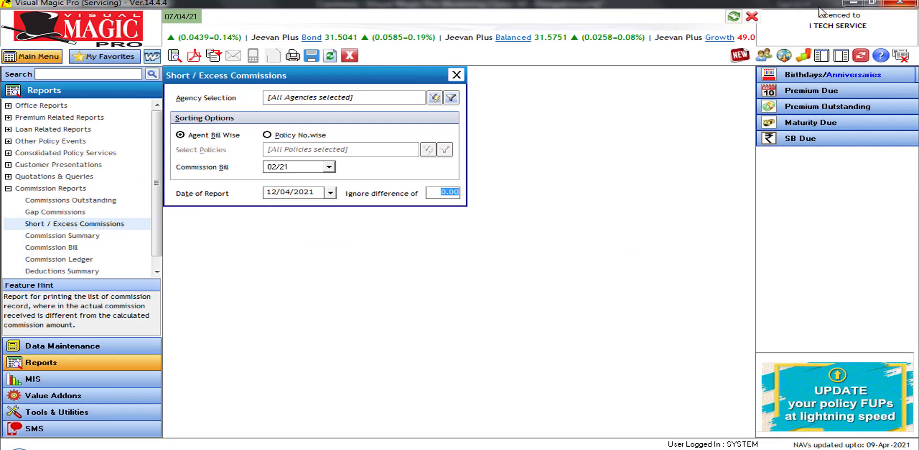
{"action": "left_click", "coordinate": [349, 55]}
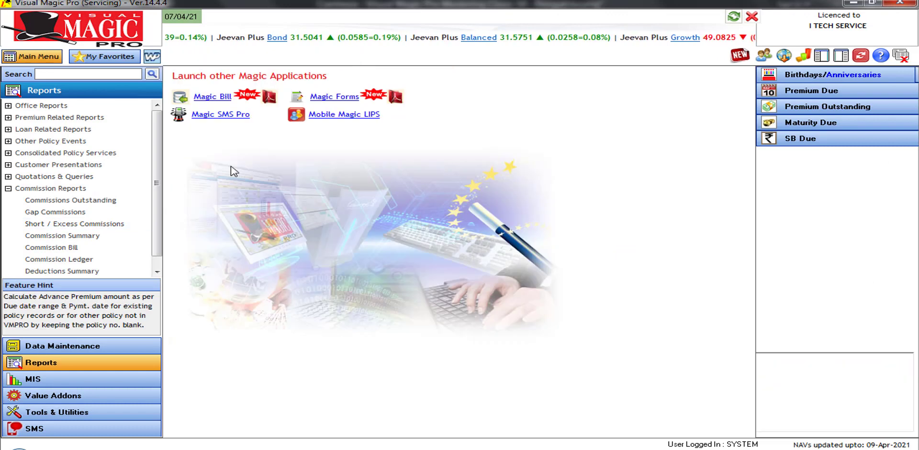
Open the Commission Summary filters, keeping Receipt Date as the filter basis
{"action": "left_click", "coordinate": [75, 238]}
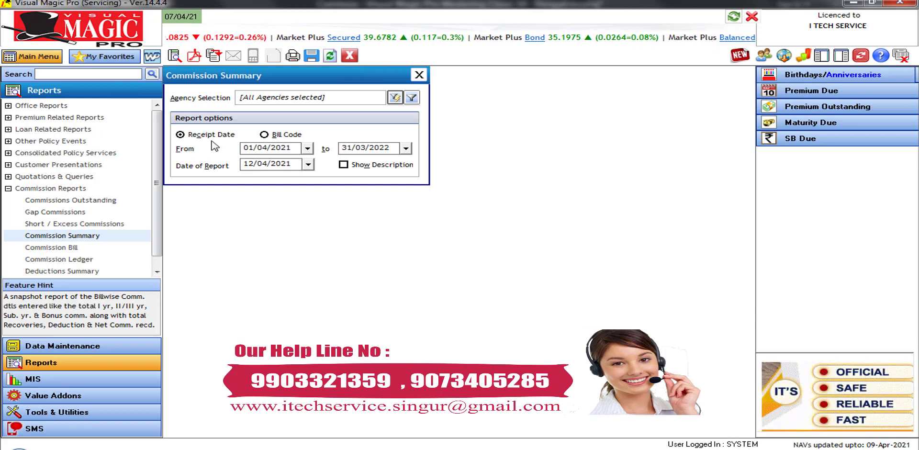
{"action": "left_click", "coordinate": [287, 138]}
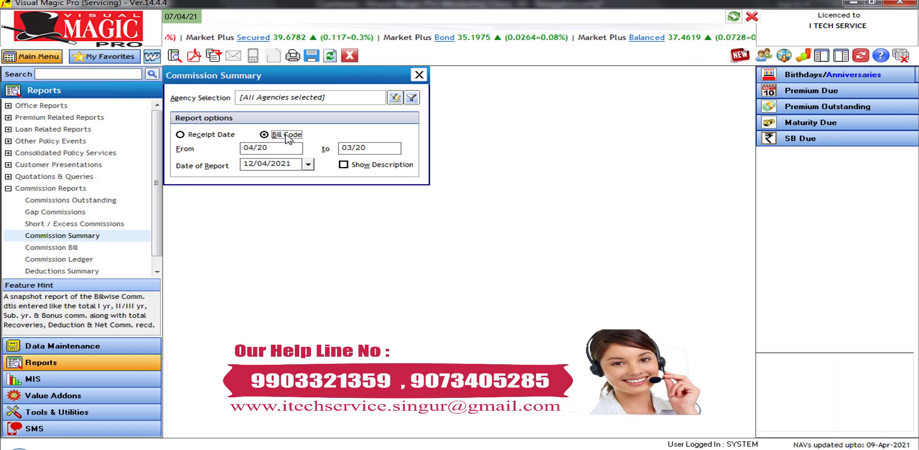
{"action": "left_click", "coordinate": [193, 136]}
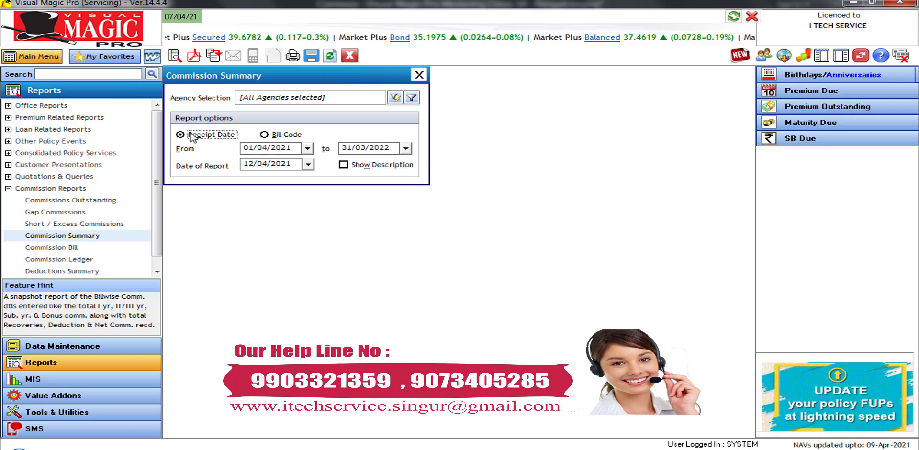
Set the dates to 01/04/2020 through 31/03/2021 and generate the Commission Summary preview
{"action": "left_click", "coordinate": [298, 152]}
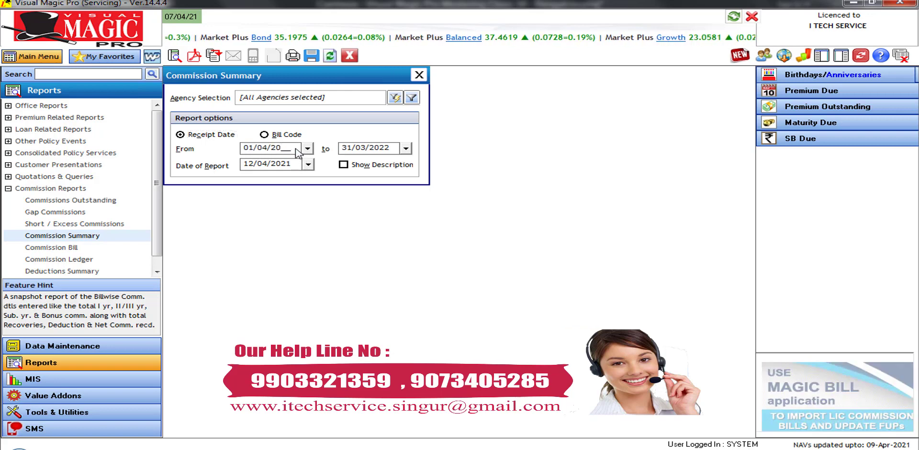
{"action": "key", "text": "BackSpace"}
{"action": "type", "text": "0"}
{"action": "key", "text": "Tab"}
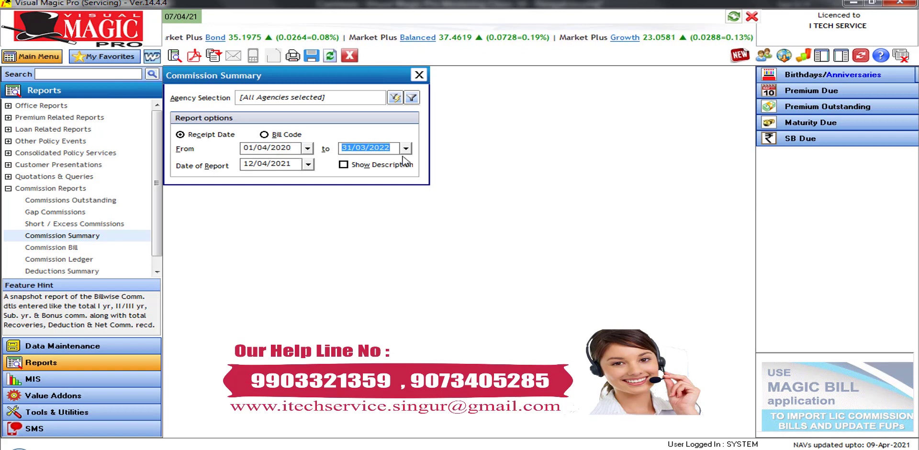
{"action": "left_click", "coordinate": [403, 157]}
{"action": "key", "text": "BackSpace"}
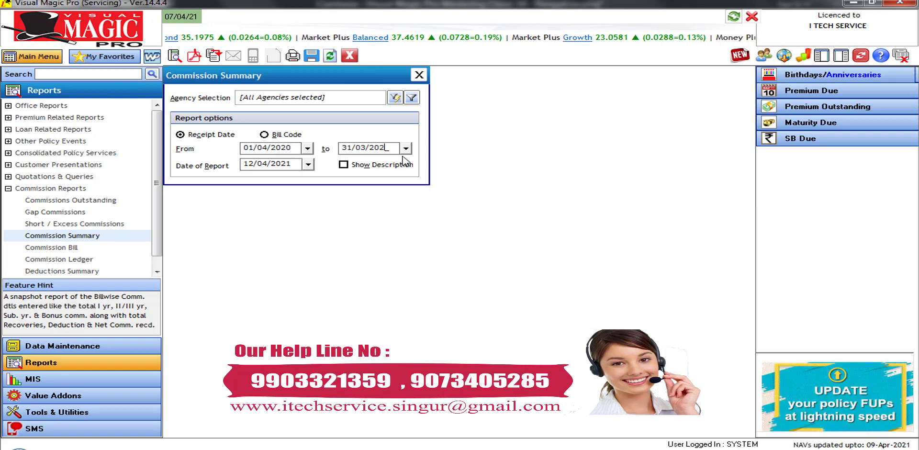
{"action": "type", "text": "1"}
{"action": "key", "text": "Tab"}
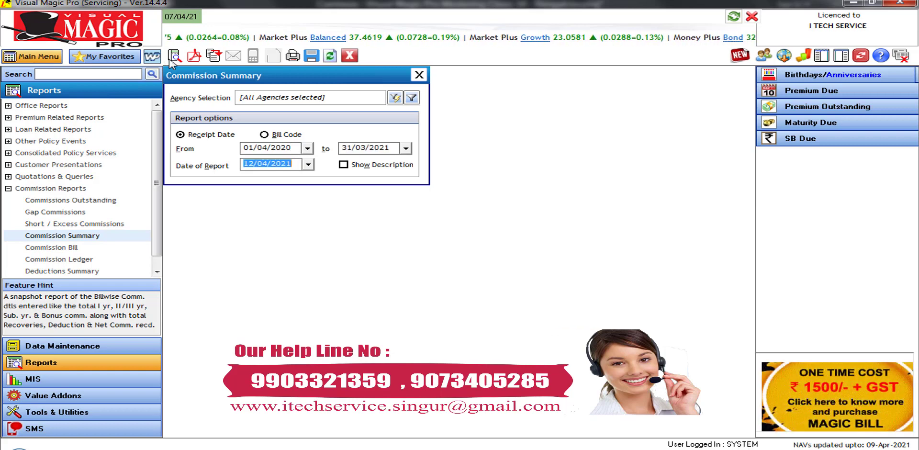
{"action": "left_click", "coordinate": [171, 61]}
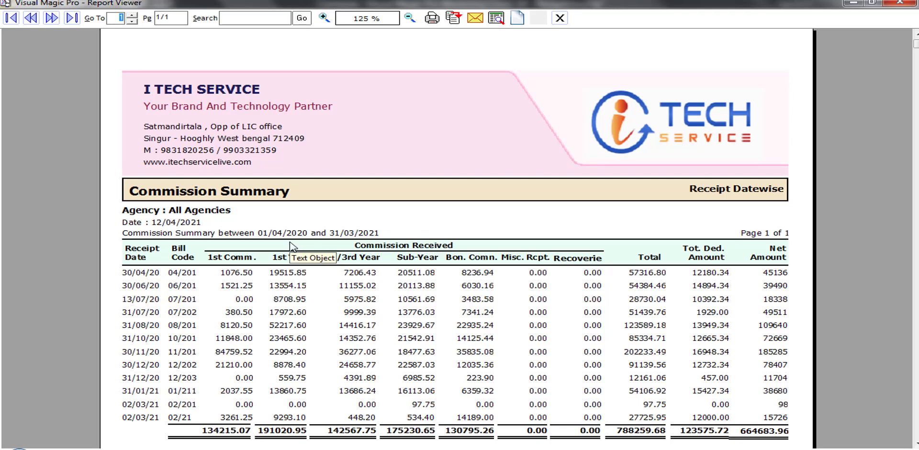
Review the Commission Summary (total 788259.68, net 664683.96) through its Deduction Summary, then close the viewer
{"action": "left_click", "coordinate": [144, 274]}
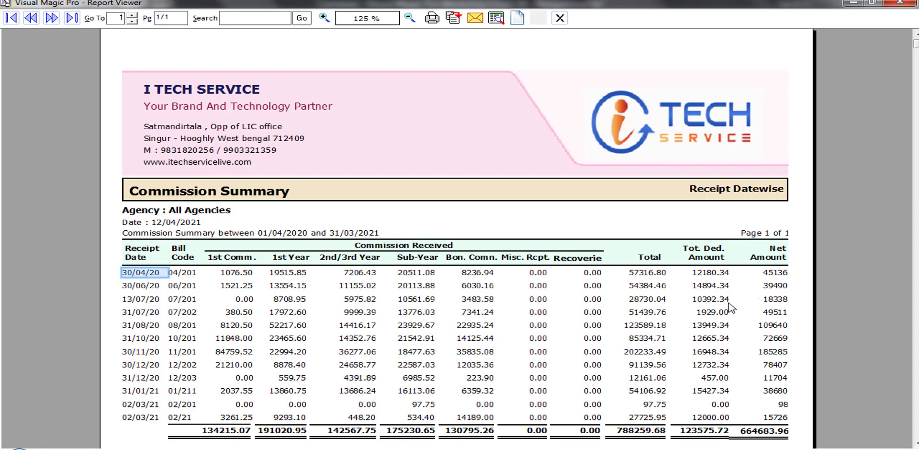
{"action": "scroll", "coordinate": [731, 307], "scroll_direction": "down", "scroll_amount": 4}
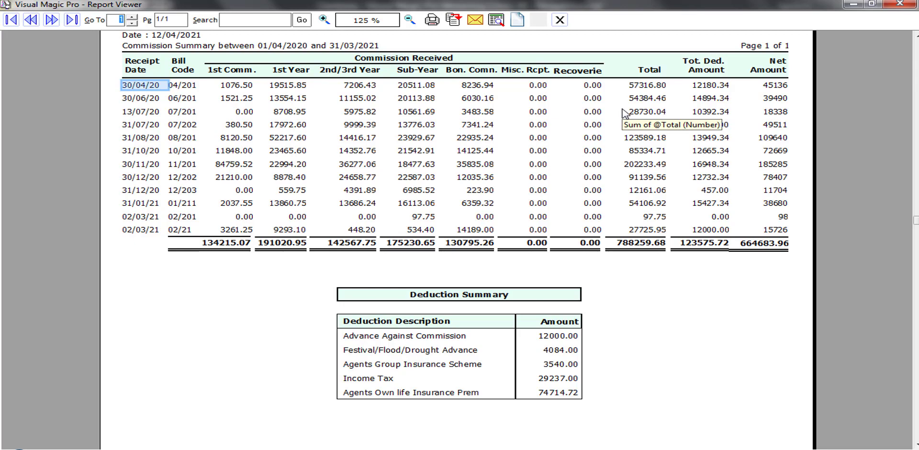
{"action": "left_click", "coordinate": [560, 21]}
{"action": "left_click", "coordinate": [559, 21]}
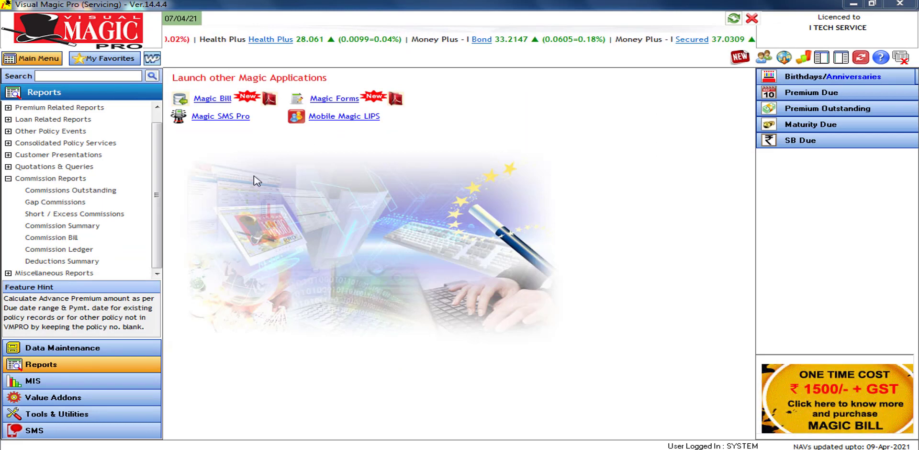
Choose bill code 02/21 in the Commission Bill options and preview the consolidated bill for all agencies
{"action": "left_click", "coordinate": [63, 238]}
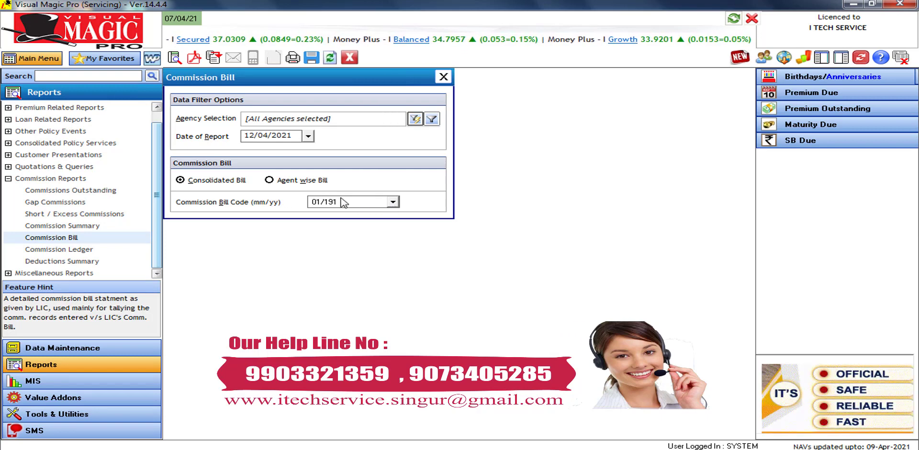
{"action": "left_click", "coordinate": [355, 206]}
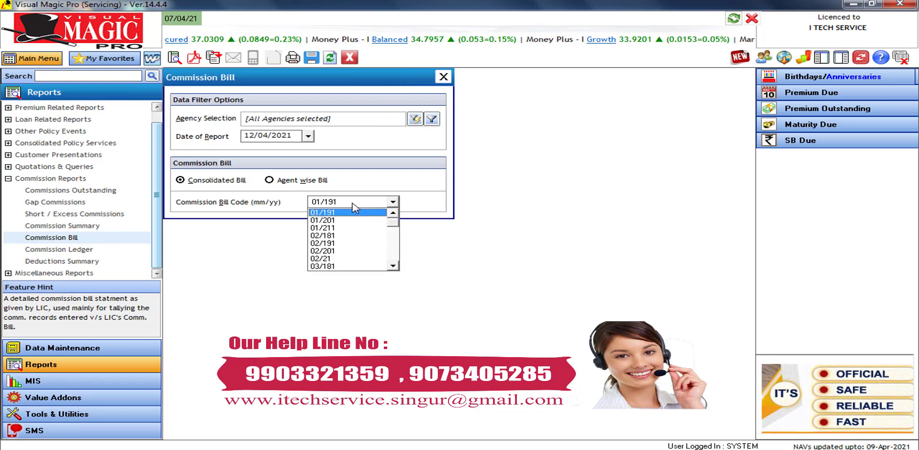
{"action": "left_click", "coordinate": [329, 261]}
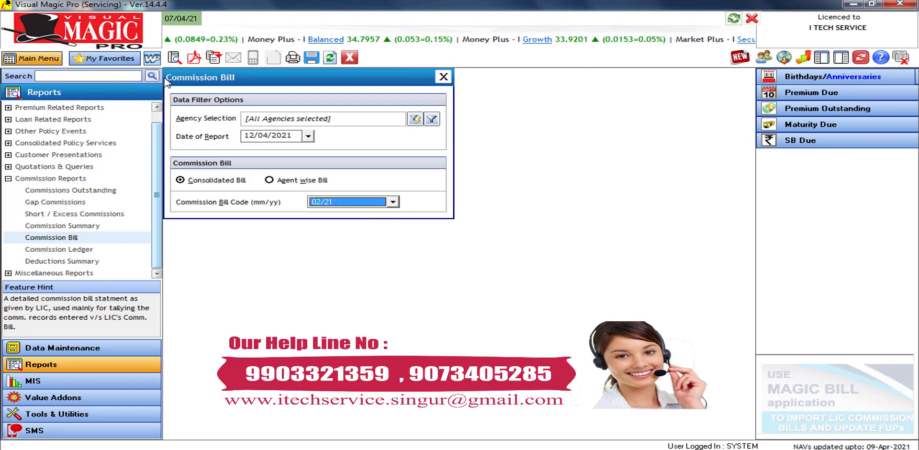
{"action": "left_click", "coordinate": [174, 58]}
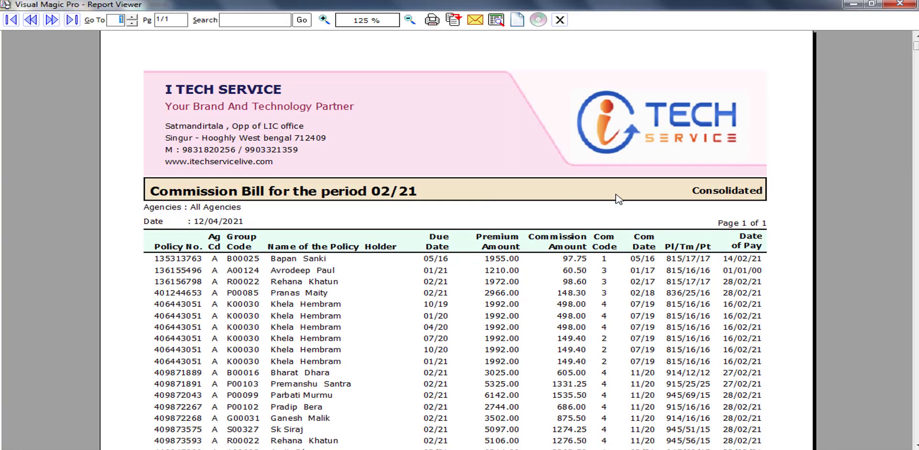
Scroll the 02/21 Commission Bill down to Other Deduction and the 15726 net bill amount, then close it
{"action": "scroll", "coordinate": [457, 240], "scroll_direction": "down", "scroll_amount": 5}
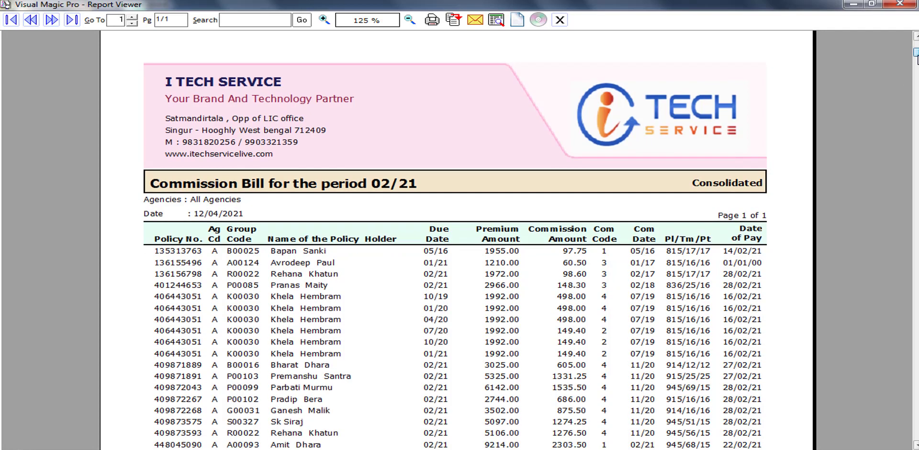
{"action": "scroll", "coordinate": [917, 266], "scroll_direction": "down", "scroll_amount": 1}
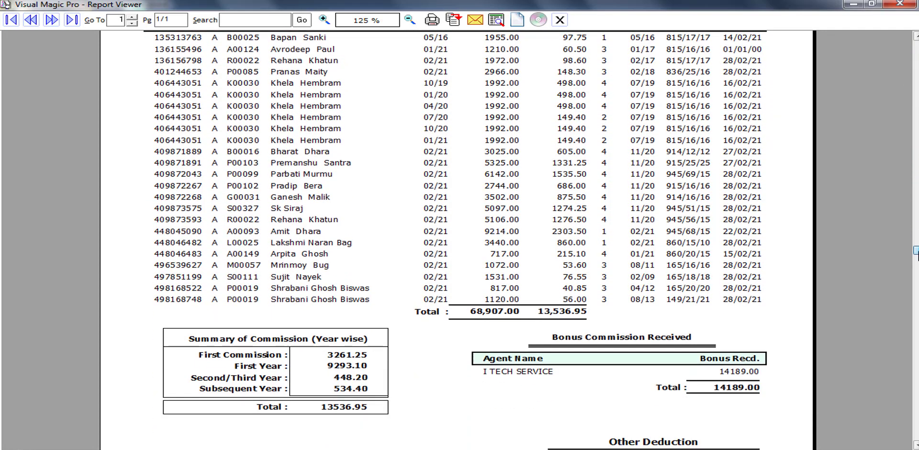
{"action": "scroll", "coordinate": [917, 265], "scroll_direction": "up", "scroll_amount": 1}
{"action": "scroll", "coordinate": [917, 265], "scroll_direction": "down", "scroll_amount": 1}
{"action": "scroll", "coordinate": [917, 265], "scroll_direction": "down", "scroll_amount": 1}
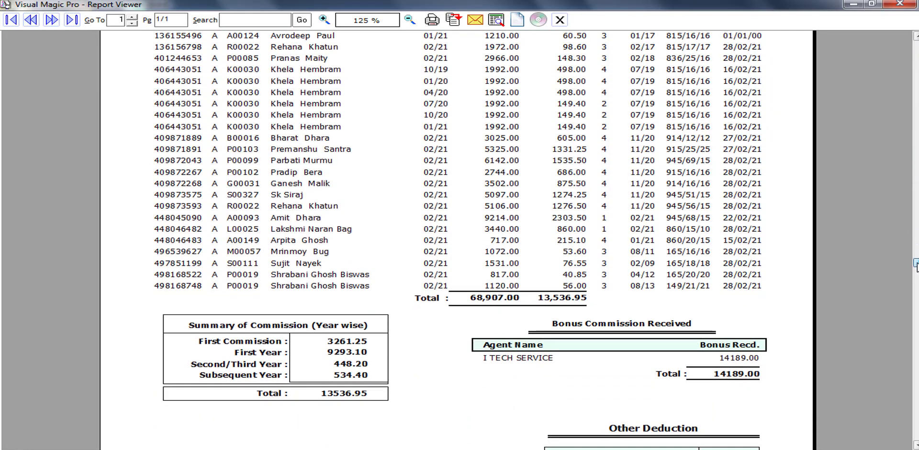
{"action": "scroll", "coordinate": [918, 302], "scroll_direction": "down", "scroll_amount": 1}
{"action": "left_click_drag", "start_coordinate": [918, 302], "coordinate": [918, 335]}
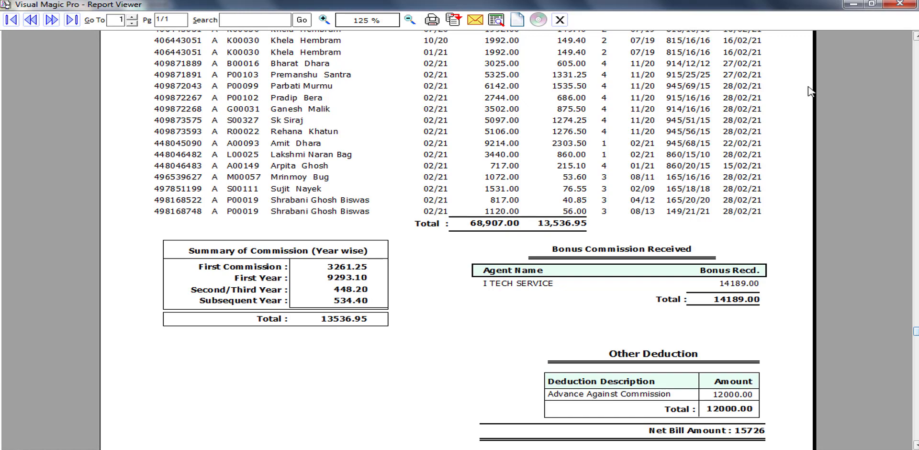
{"action": "left_click", "coordinate": [900, 3]}
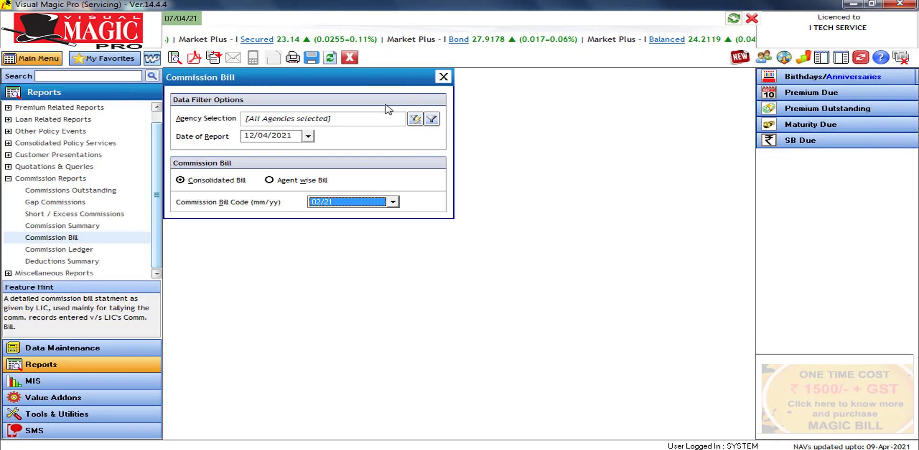
Switch from Commission Bill to the Commission Ledger and set its start date to 01/04/2020
{"action": "key", "text": "Escape"}
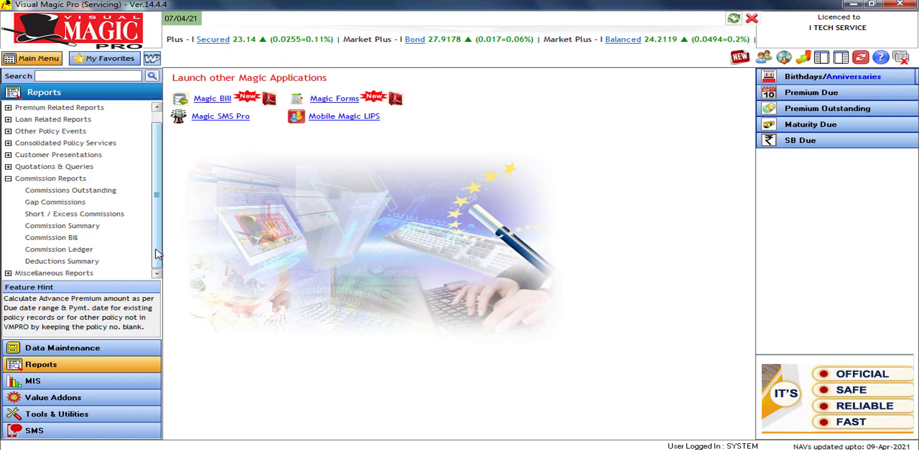
{"action": "left_click", "coordinate": [86, 250]}
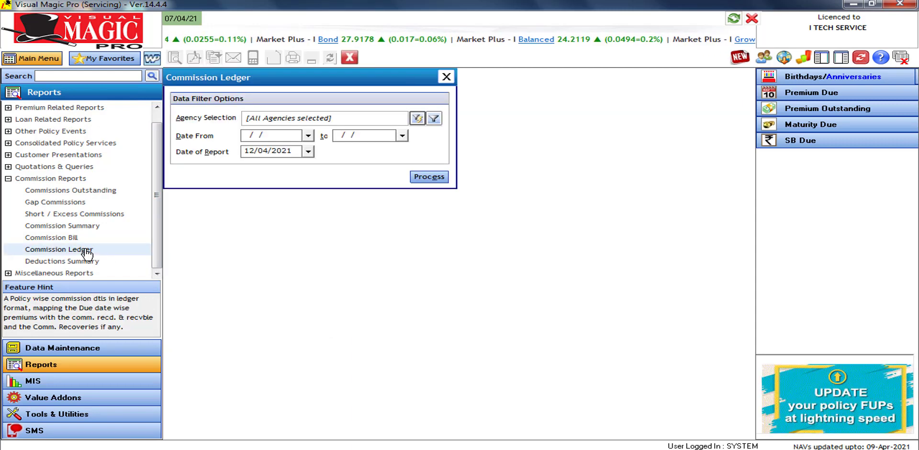
{"action": "left_click", "coordinate": [308, 138]}
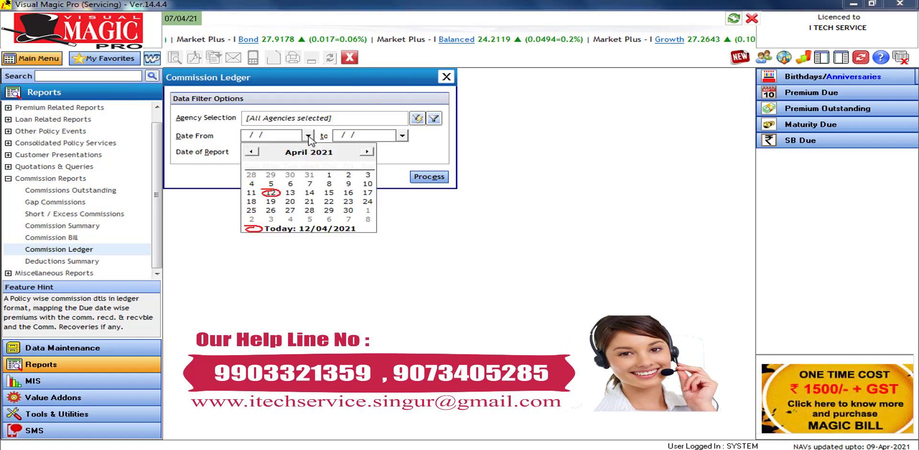
{"action": "left_click", "coordinate": [256, 152]}
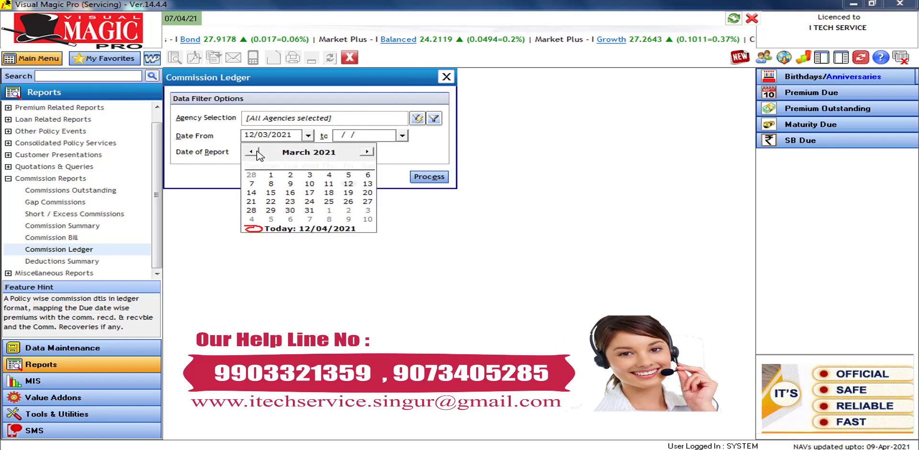
{"action": "left_click", "coordinate": [256, 152]}
{"action": "left_click", "coordinate": [256, 152]}
{"action": "left_click", "coordinate": [258, 152]}
{"action": "left_click", "coordinate": [256, 153]}
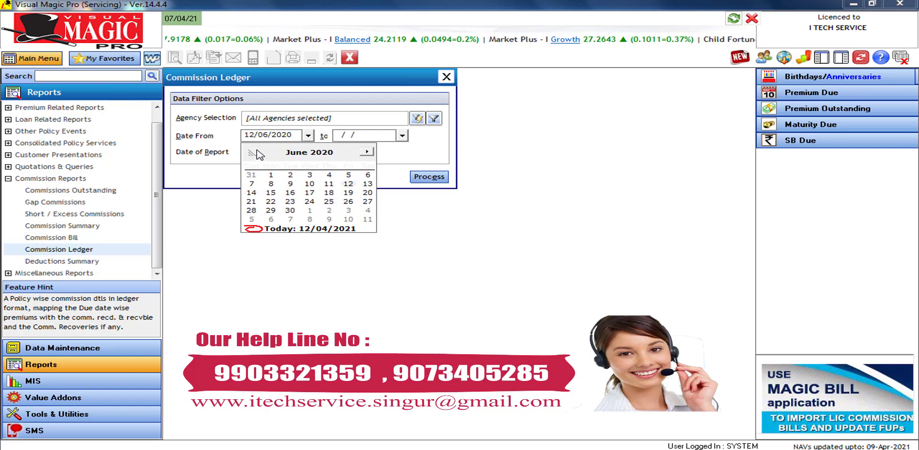
{"action": "left_click", "coordinate": [257, 152]}
{"action": "left_click", "coordinate": [256, 152]}
{"action": "left_click", "coordinate": [310, 176]}
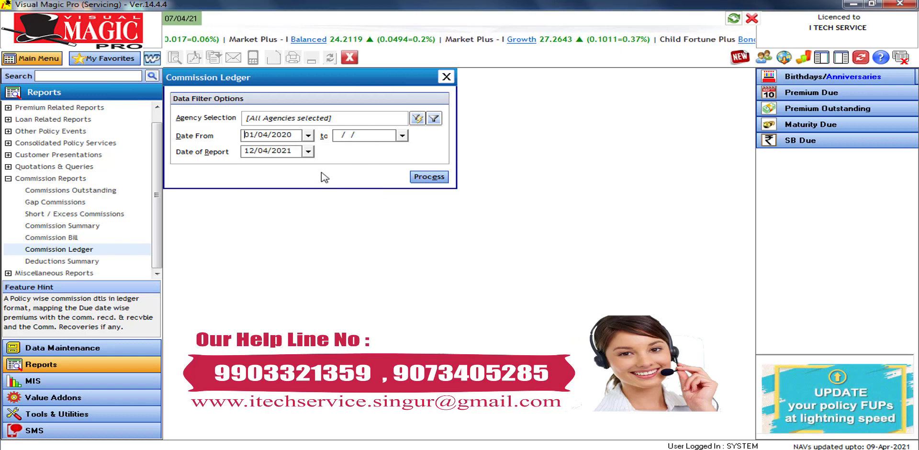
Set the Commission Ledger end date to 31/03/2021
{"action": "left_click", "coordinate": [384, 136]}
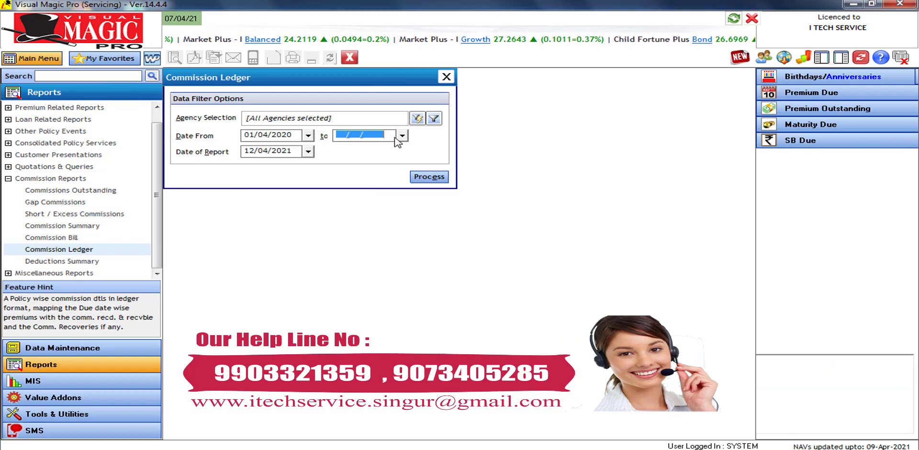
{"action": "left_click", "coordinate": [402, 136]}
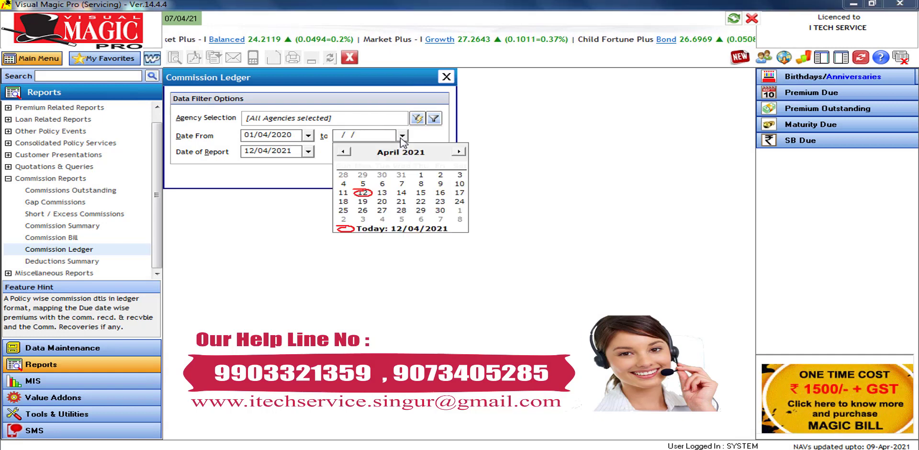
{"action": "left_click", "coordinate": [343, 151]}
{"action": "left_click", "coordinate": [402, 212]}
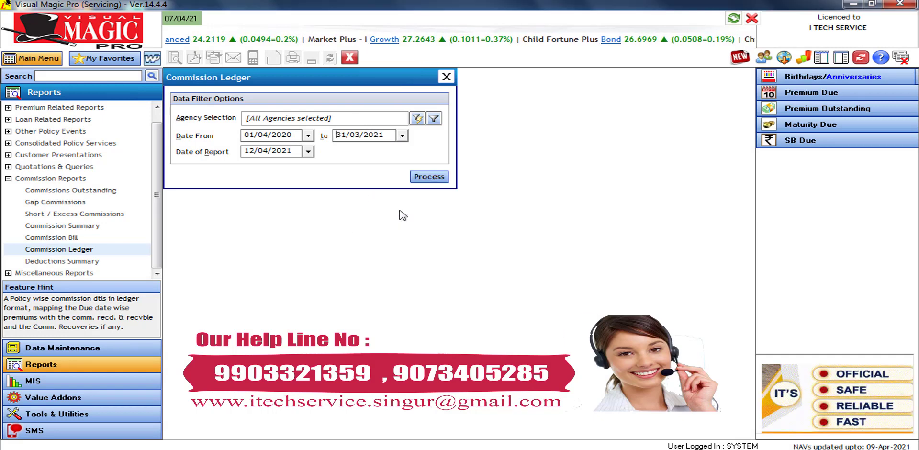
Apply the date filter, add five policies to Selected Policies, and generate the Commission Ledger preview
{"action": "left_click", "coordinate": [428, 177]}
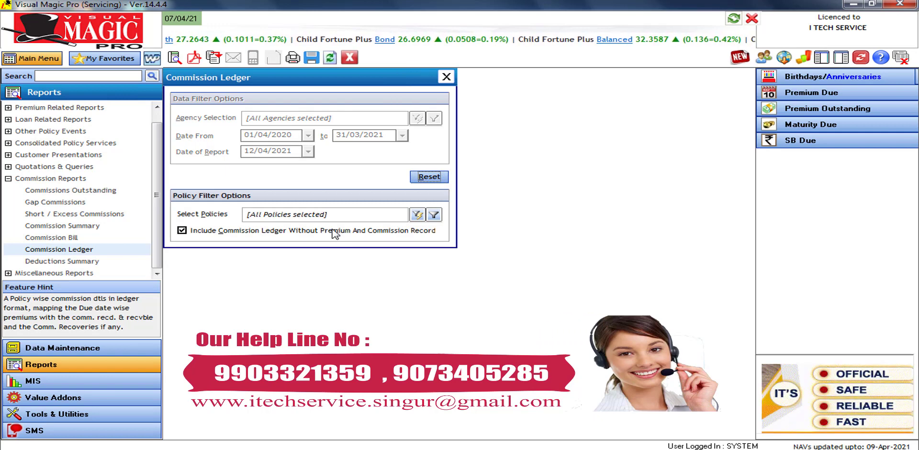
{"action": "left_click", "coordinate": [417, 215]}
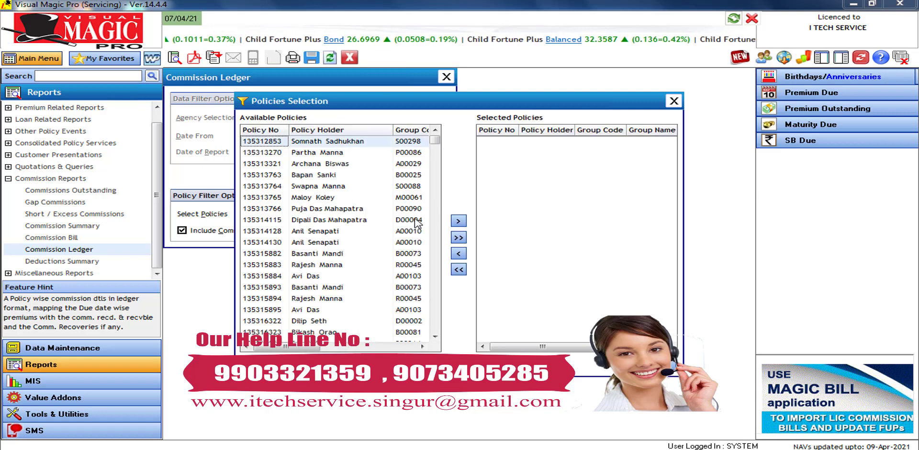
{"action": "left_click", "coordinate": [330, 253]}
{"action": "double_click", "coordinate": [328, 265]}
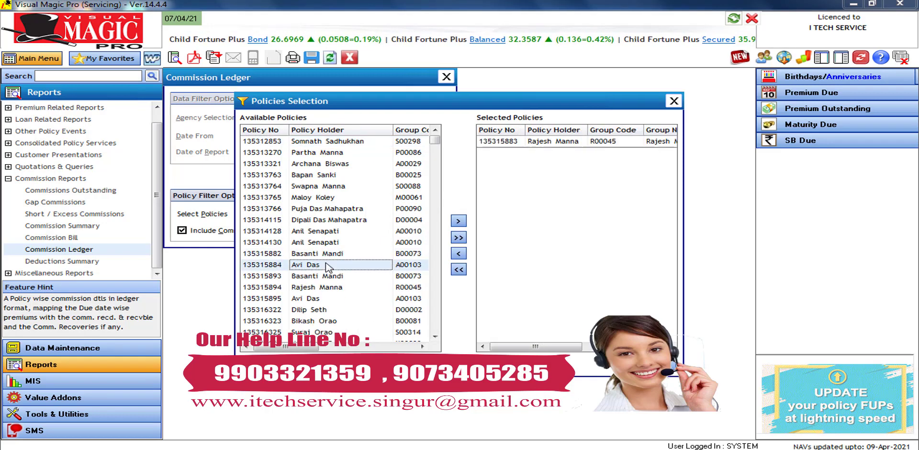
{"action": "double_click", "coordinate": [328, 265]}
{"action": "double_click", "coordinate": [328, 265]}
{"action": "double_click", "coordinate": [328, 265]}
{"action": "double_click", "coordinate": [328, 264]}
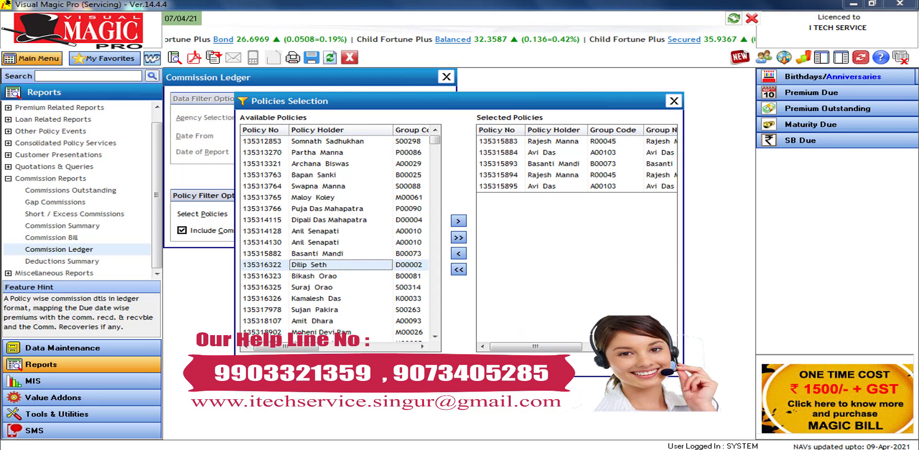
{"action": "key", "text": "Return"}
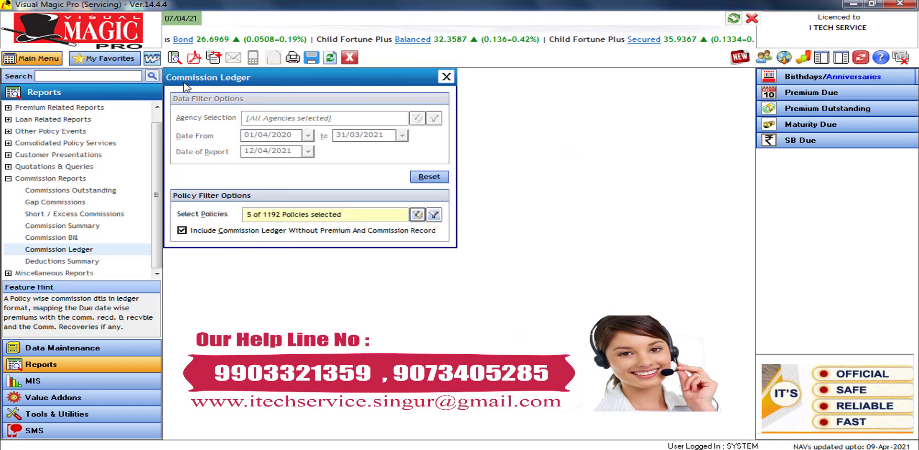
{"action": "left_click", "coordinate": [176, 58]}
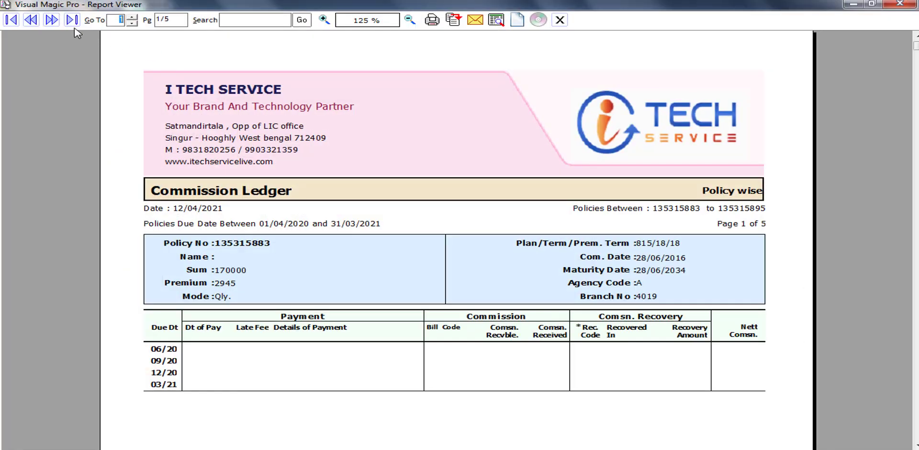
Page through the policy-wise Commission Ledger to page 3 of 5, then close the preview
{"action": "left_click", "coordinate": [50, 21]}
{"action": "left_click", "coordinate": [49, 22]}
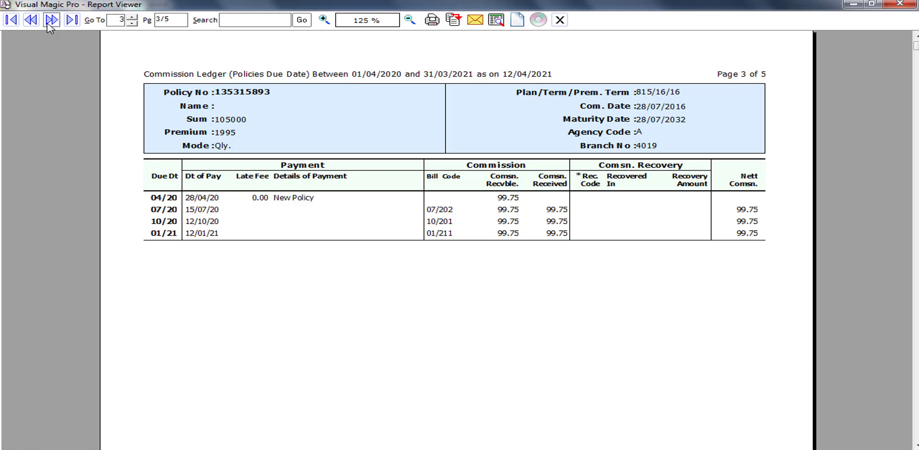
{"action": "left_click", "coordinate": [560, 20]}
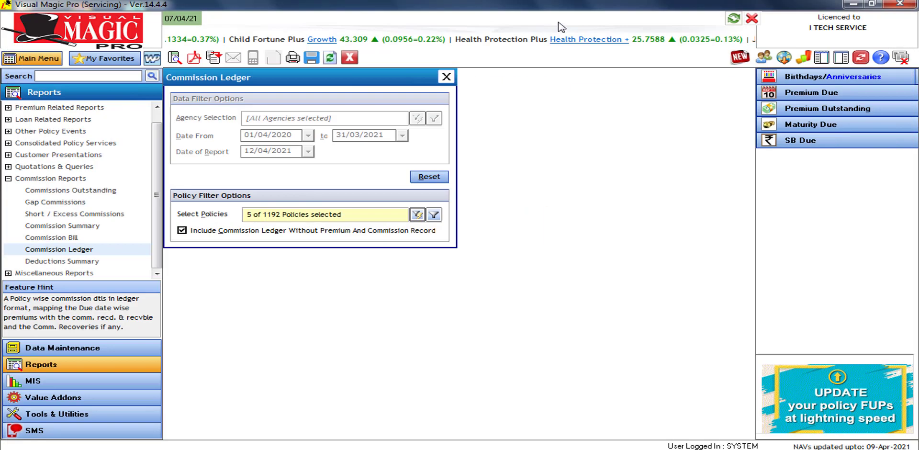
Preview the 01/04/2020–31/03/2021 Deduction Summary down to its 29237.00 Income Tax total, then close it
{"action": "left_click", "coordinate": [351, 59]}
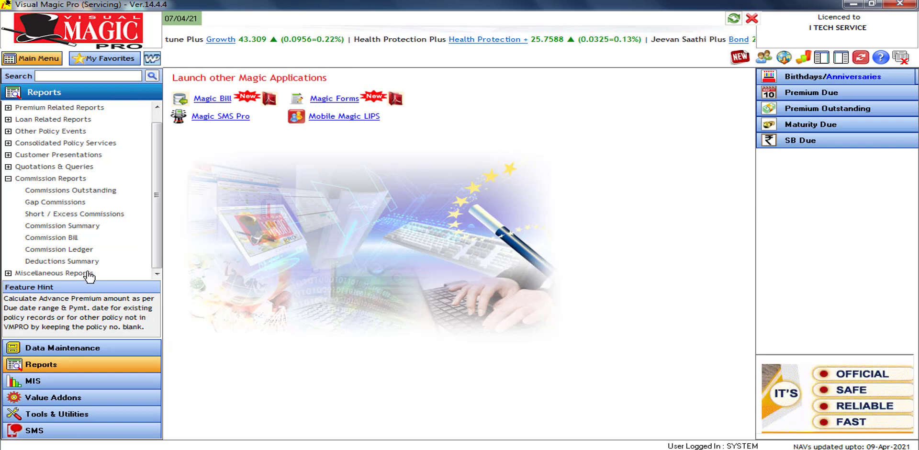
{"action": "left_click", "coordinate": [73, 263]}
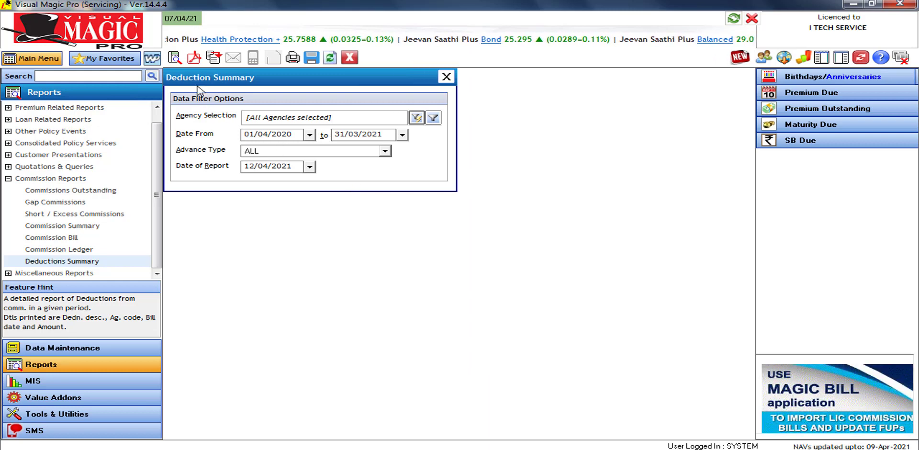
{"action": "left_click", "coordinate": [178, 64]}
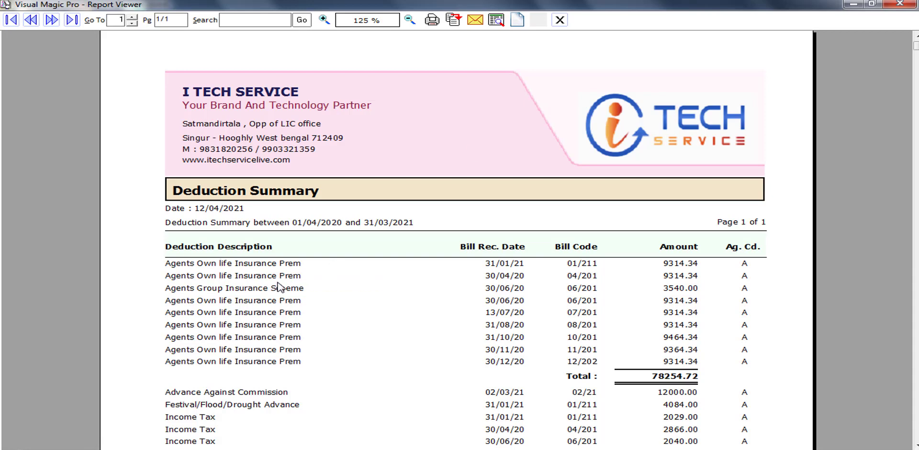
{"action": "scroll", "coordinate": [287, 288], "scroll_direction": "down", "scroll_amount": 2}
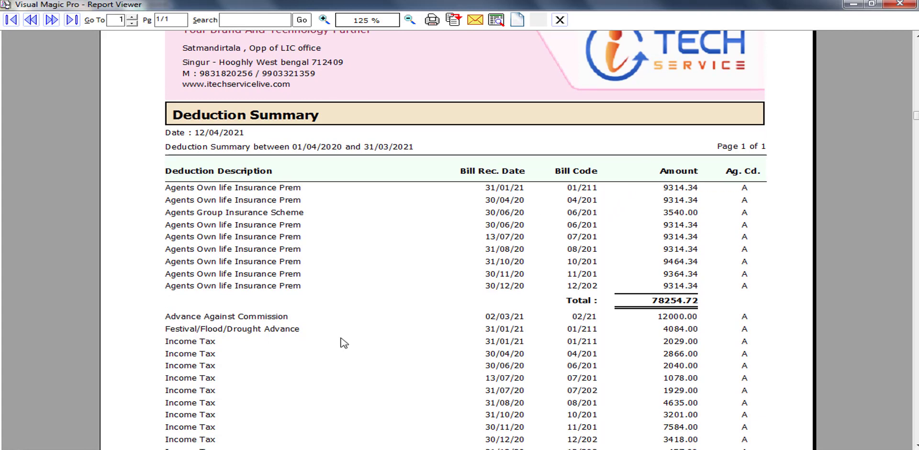
{"action": "scroll", "coordinate": [343, 343], "scroll_direction": "down", "scroll_amount": 2}
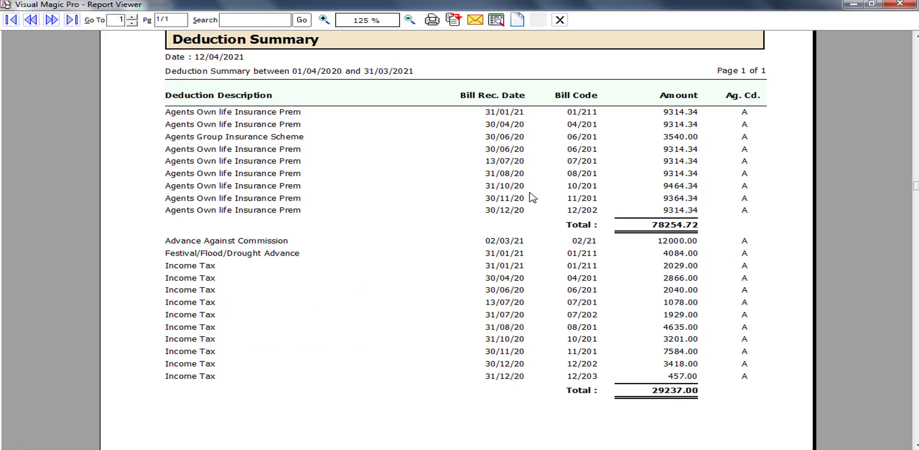
{"action": "left_click", "coordinate": [559, 21]}
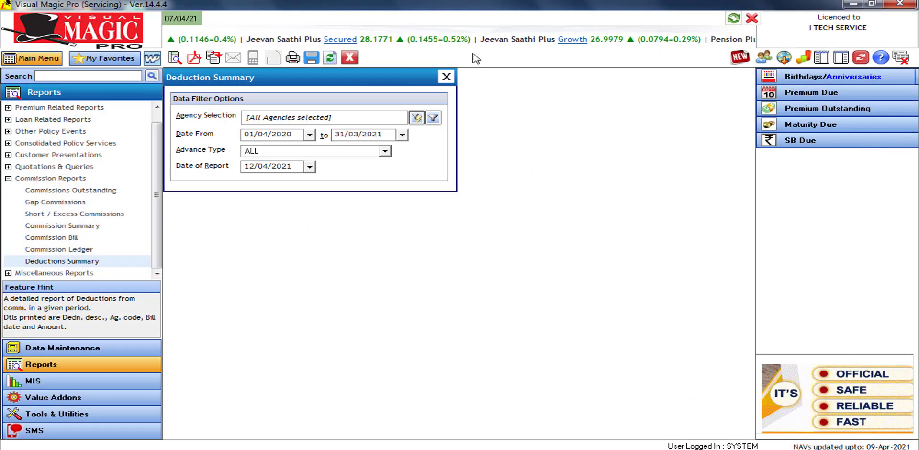
Close the Deduction Summary settings and preview MIS Commission Analysis charting Entire Period commission by year
{"action": "left_click", "coordinate": [351, 60]}
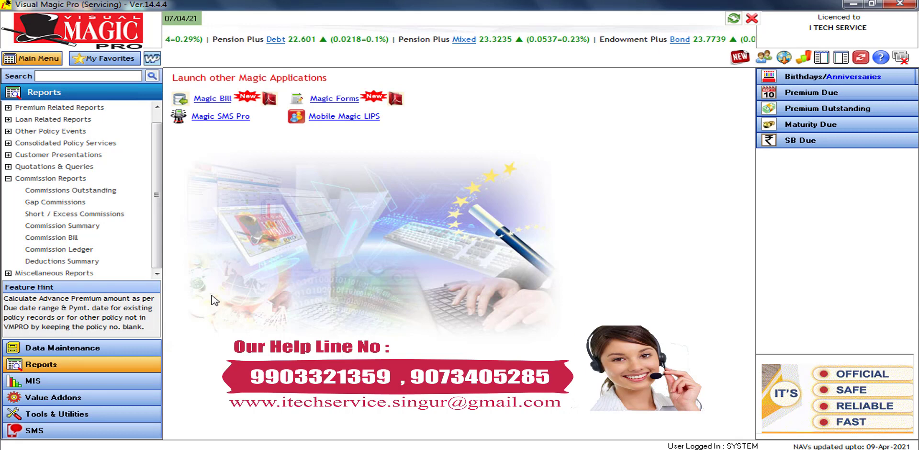
{"action": "left_click", "coordinate": [72, 380]}
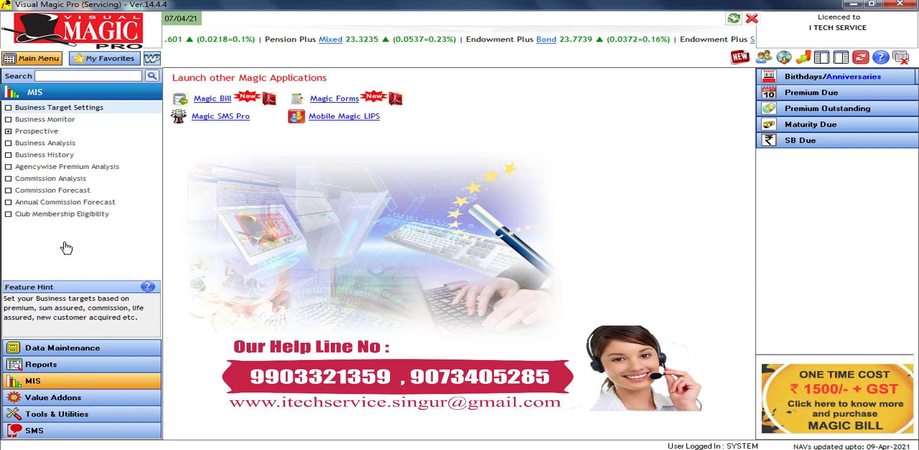
{"action": "left_click", "coordinate": [71, 179]}
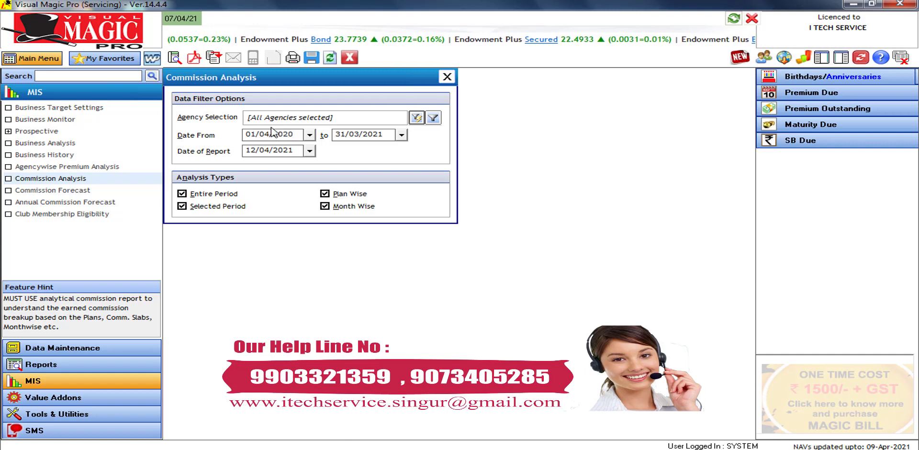
{"action": "left_click", "coordinate": [176, 57]}
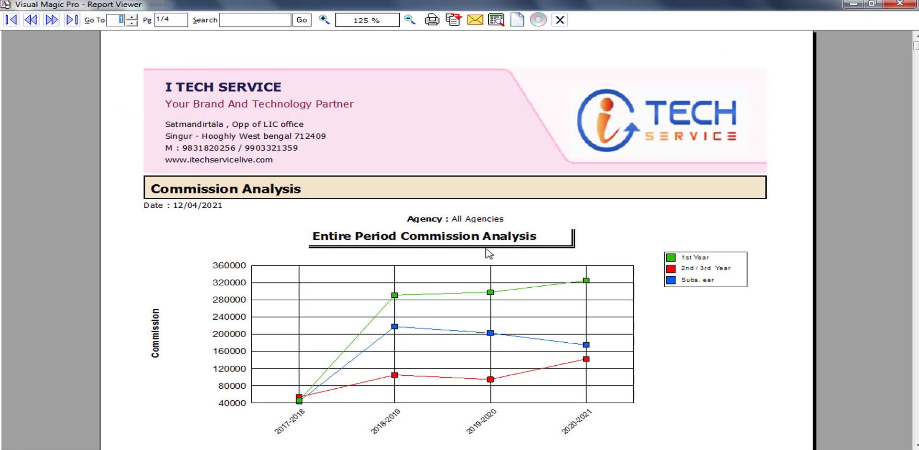
Review the entire-period Commission Analysis on page 1, then move to page 2
{"action": "scroll", "coordinate": [489, 254], "scroll_direction": "down", "scroll_amount": 2}
{"action": "scroll", "coordinate": [489, 254], "scroll_direction": "down", "scroll_amount": 4}
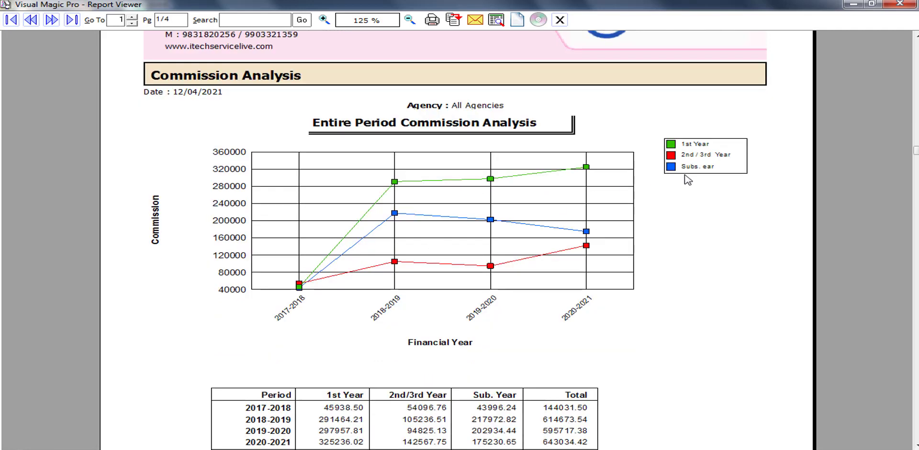
{"action": "scroll", "coordinate": [688, 180], "scroll_direction": "down", "scroll_amount": 2}
{"action": "scroll", "coordinate": [688, 180], "scroll_direction": "down", "scroll_amount": 2}
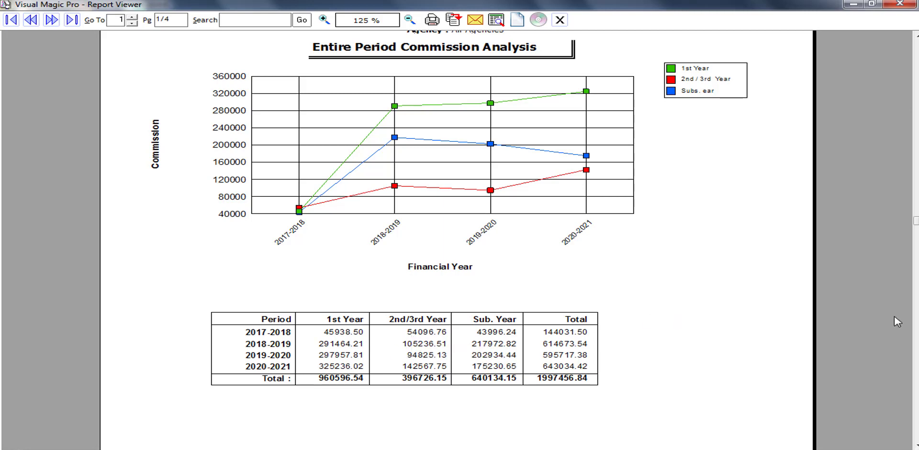
{"action": "left_click", "coordinate": [916, 368]}
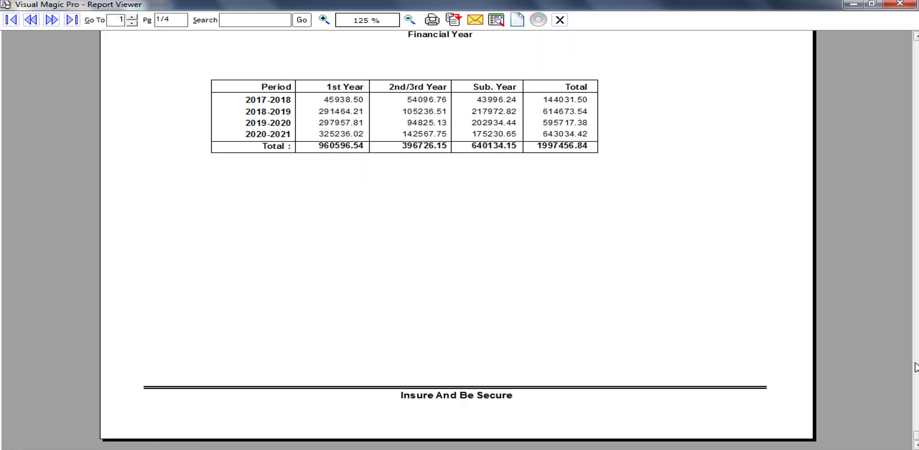
{"action": "left_click", "coordinate": [51, 19]}
View the pie chart and plan-wise chart pages, dismissing the Windows colour-scheme prompt
{"action": "left_click", "coordinate": [916, 125]}
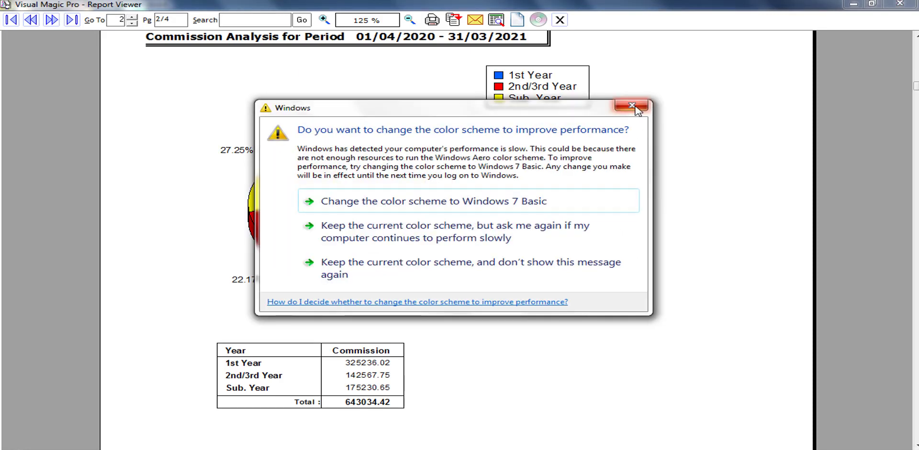
{"action": "left_click", "coordinate": [632, 105]}
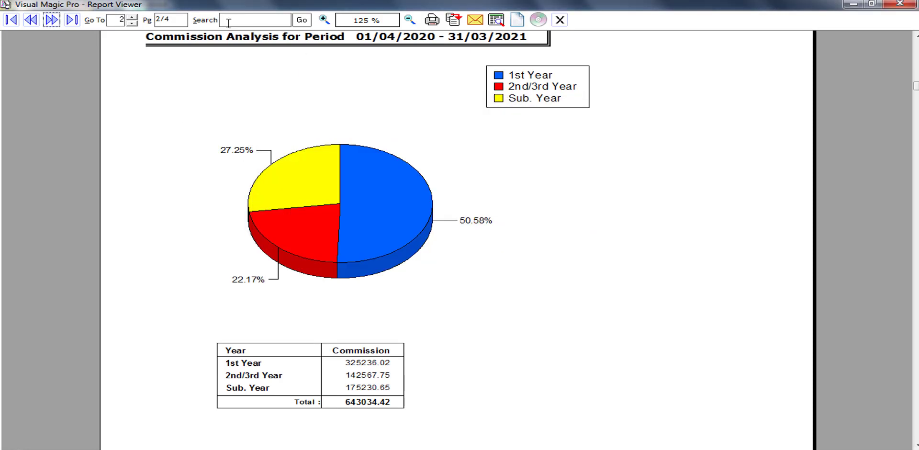
{"action": "left_click", "coordinate": [51, 19]}
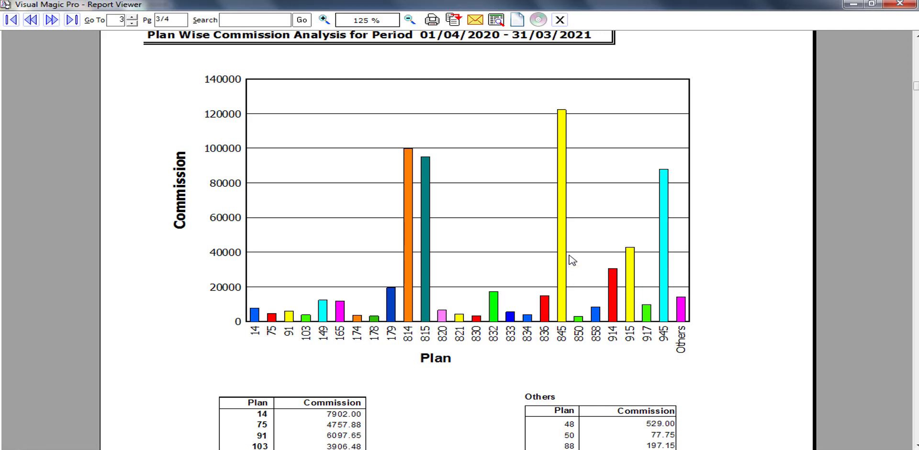
{"action": "scroll", "coordinate": [572, 260], "scroll_direction": "down", "scroll_amount": 4}
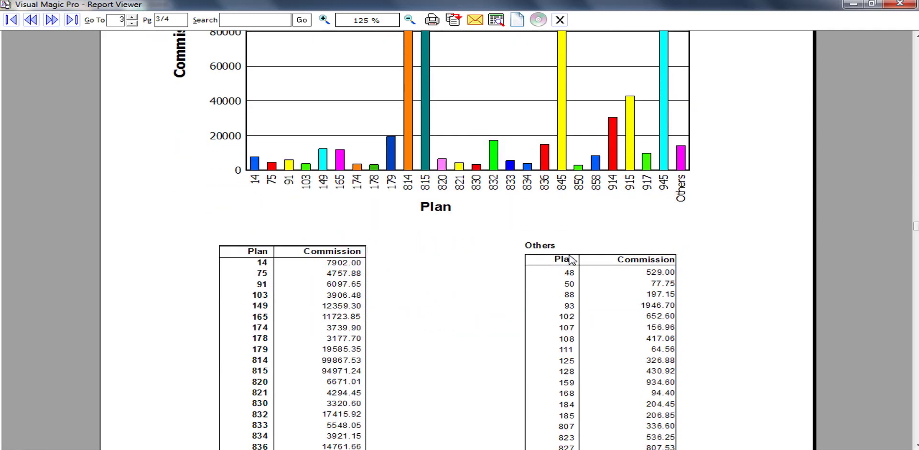
{"action": "scroll", "coordinate": [572, 260], "scroll_direction": "down", "scroll_amount": 1}
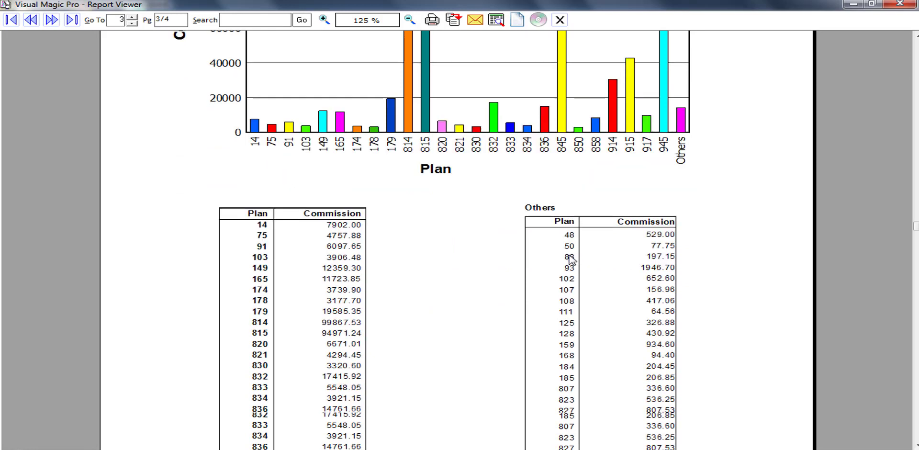
Check the month-wise chart page totalling 643034.42, then close the report preview
{"action": "left_click", "coordinate": [52, 20]}
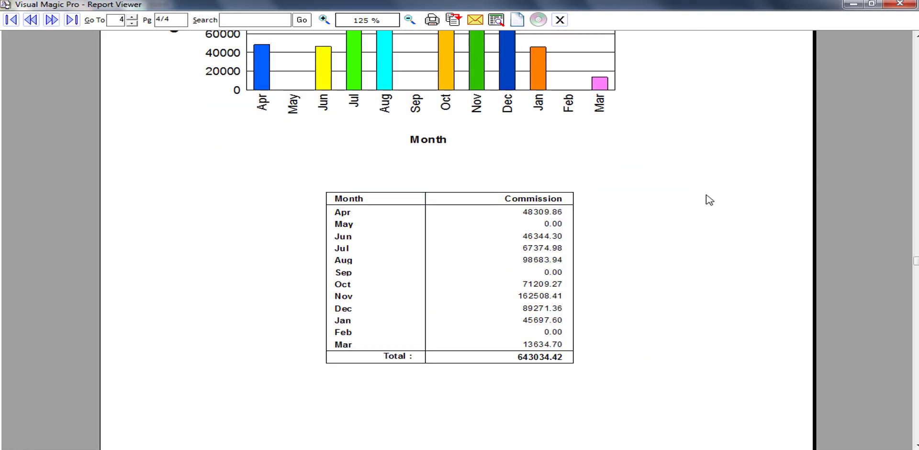
{"action": "scroll", "coordinate": [710, 200], "scroll_direction": "up", "scroll_amount": 2}
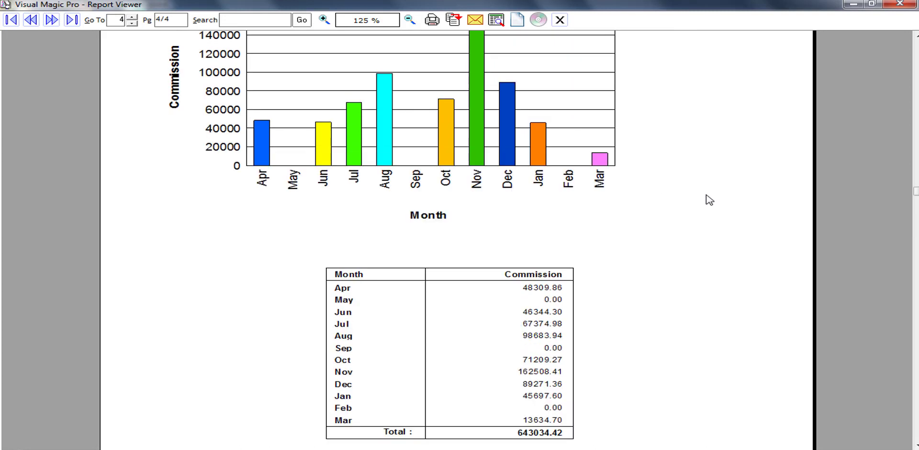
{"action": "scroll", "coordinate": [710, 200], "scroll_direction": "up", "scroll_amount": 1}
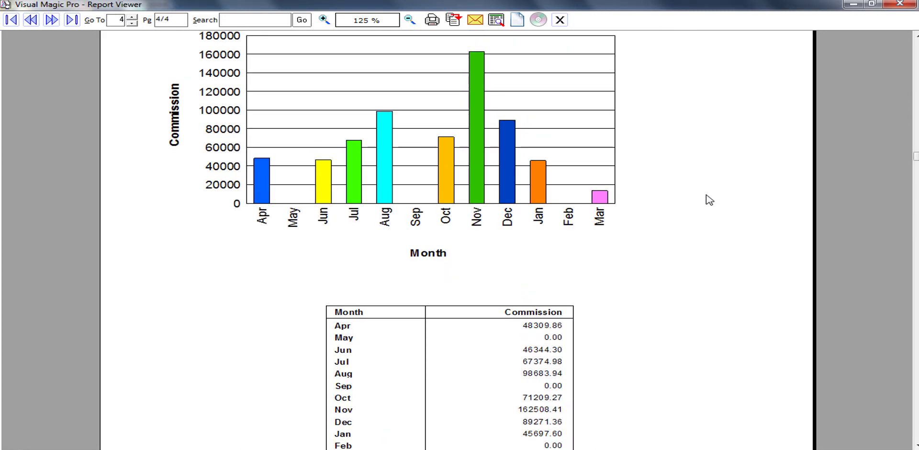
{"action": "left_click", "coordinate": [560, 20]}
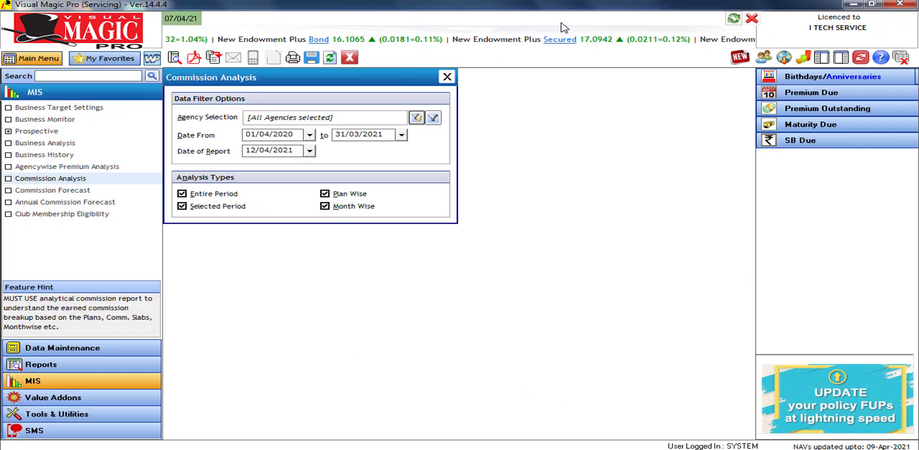
Replace the Commission Analysis settings with Commission Forecast settings for all agencies, dated 12/04/2021
{"action": "left_click", "coordinate": [350, 58]}
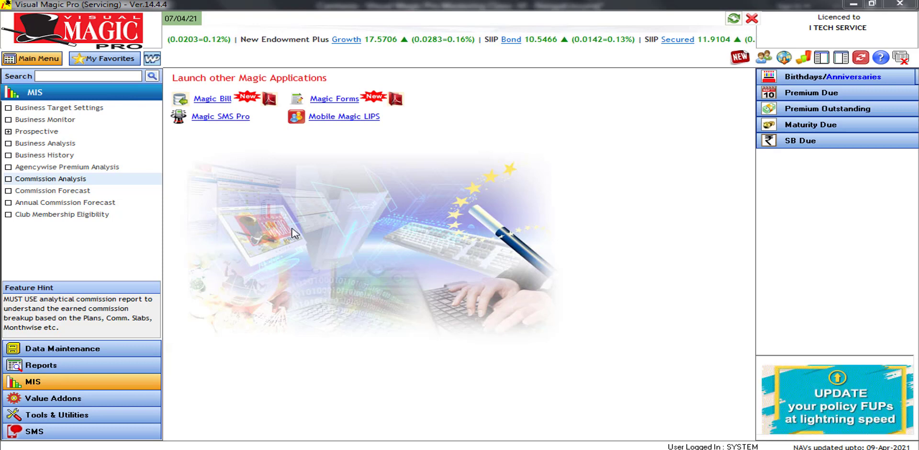
{"action": "left_click", "coordinate": [74, 191]}
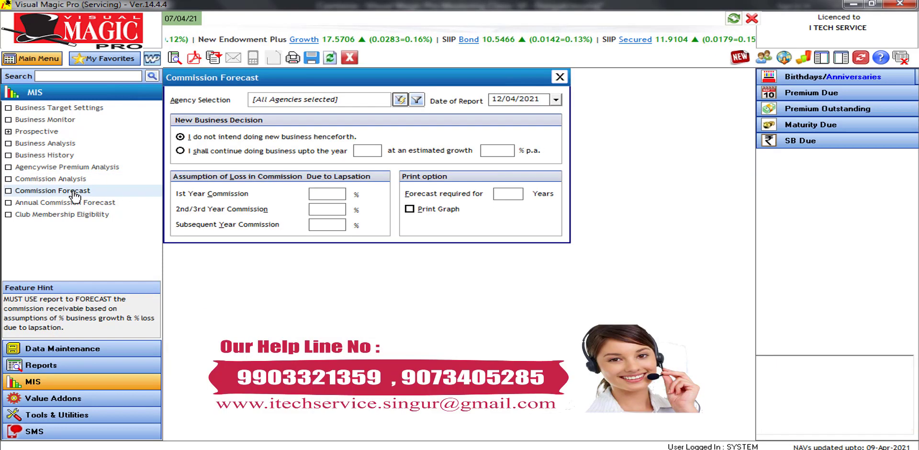
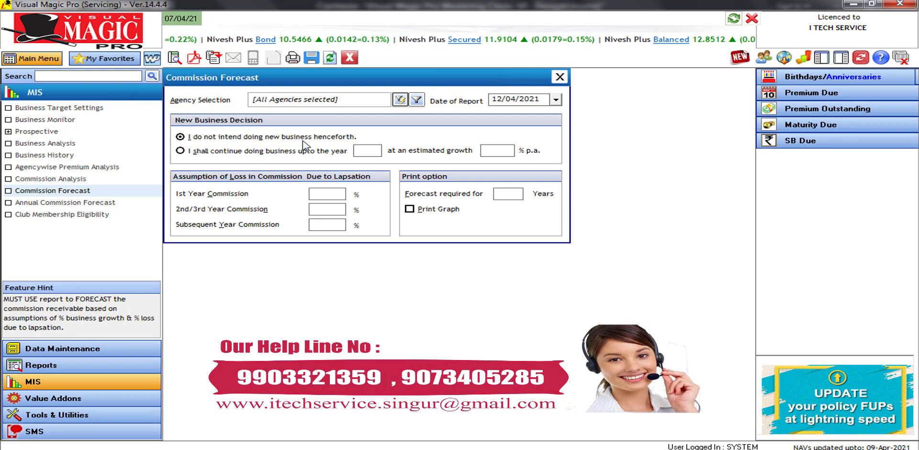
Choose to continue doing business until 2022 with 10% estimated growth
{"action": "left_click", "coordinate": [228, 151]}
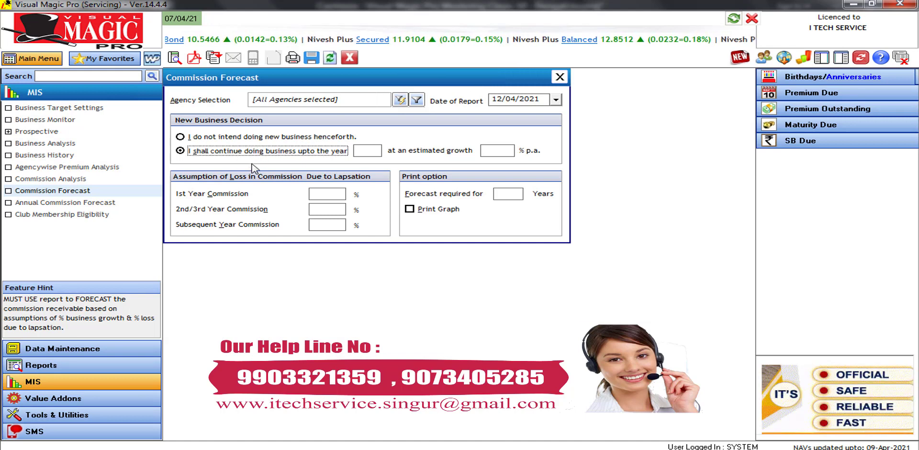
{"action": "left_click", "coordinate": [358, 151]}
{"action": "type", "text": "2"}
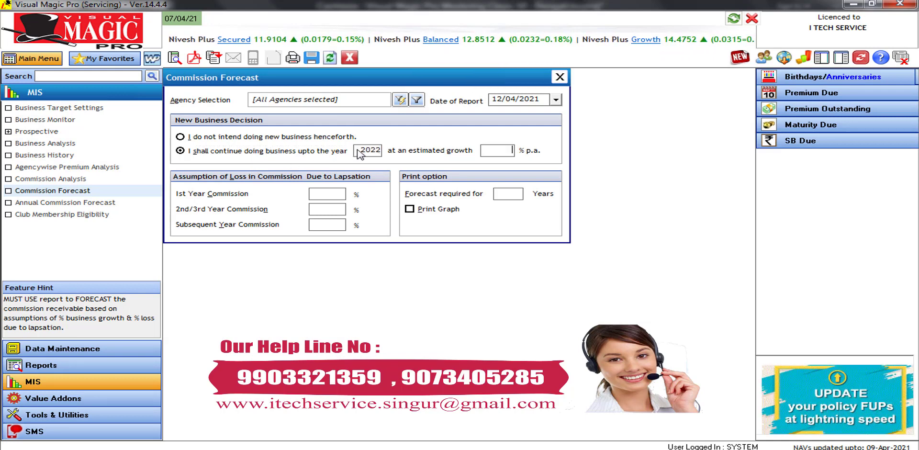
{"action": "type", "text": "0241"}
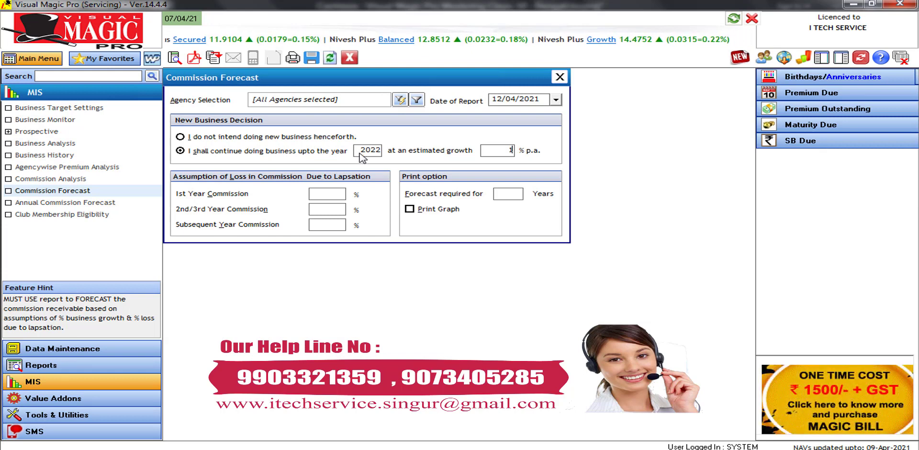
{"action": "type", "text": "0"}
{"action": "key", "text": "Tab"}
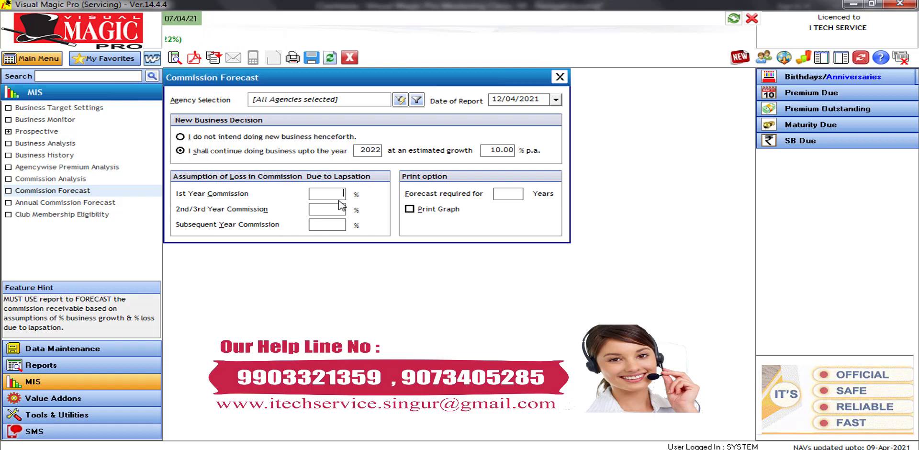
Set lapsation losses to 5% for the first, 2nd/3rd and subsequent years
{"action": "type", "text": "5"}
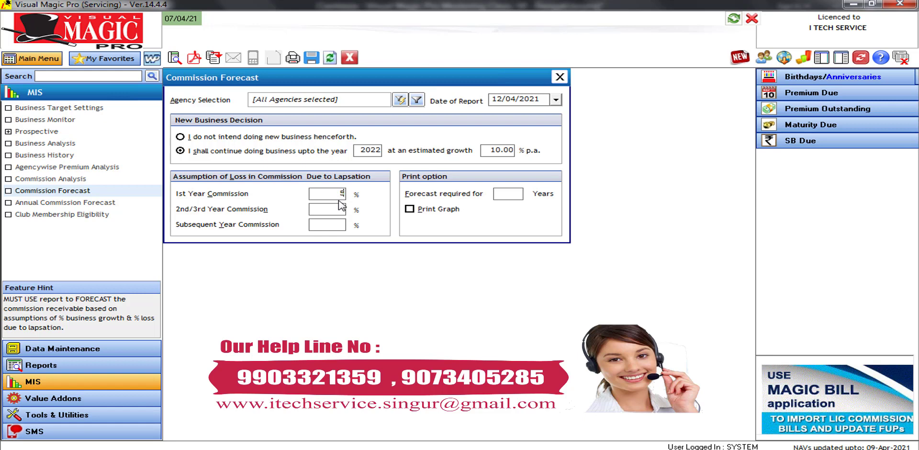
{"action": "key", "text": "Tab"}
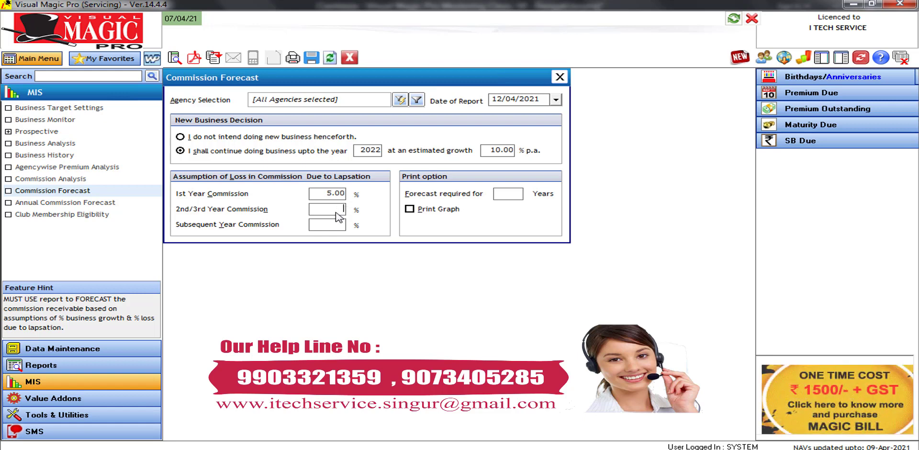
{"action": "type", "text": "5"}
{"action": "key", "text": "Tab"}
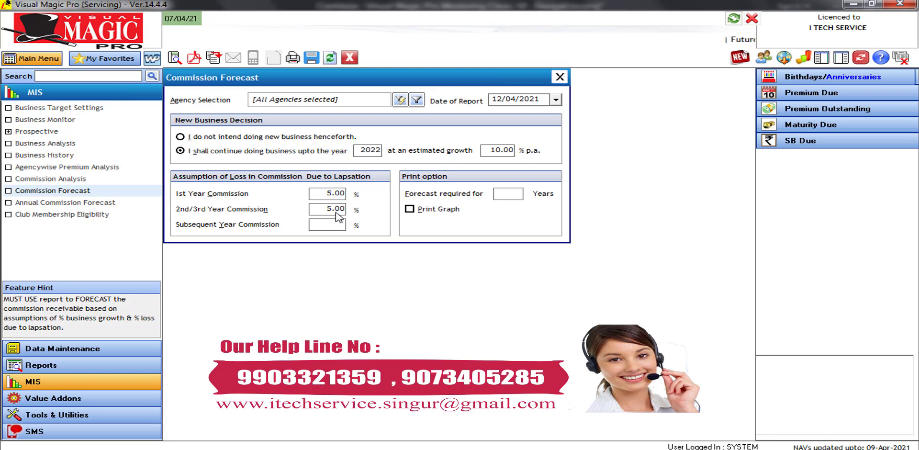
{"action": "type", "text": "5"}
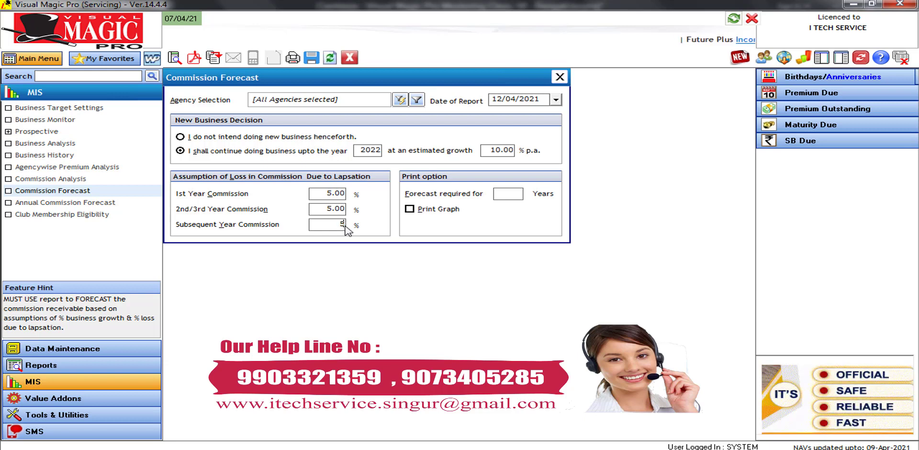
{"action": "key", "text": "Tab"}
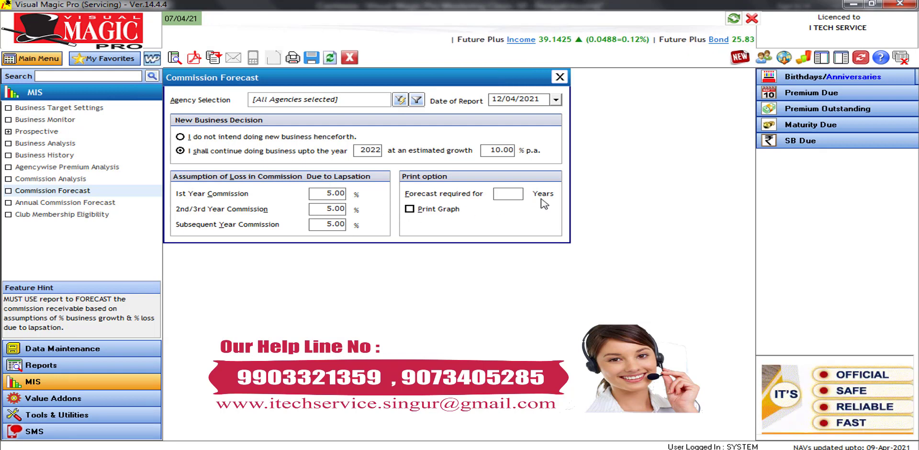
Set the forecast length to 2 years and turn on Print Graph
{"action": "type", "text": "20"}
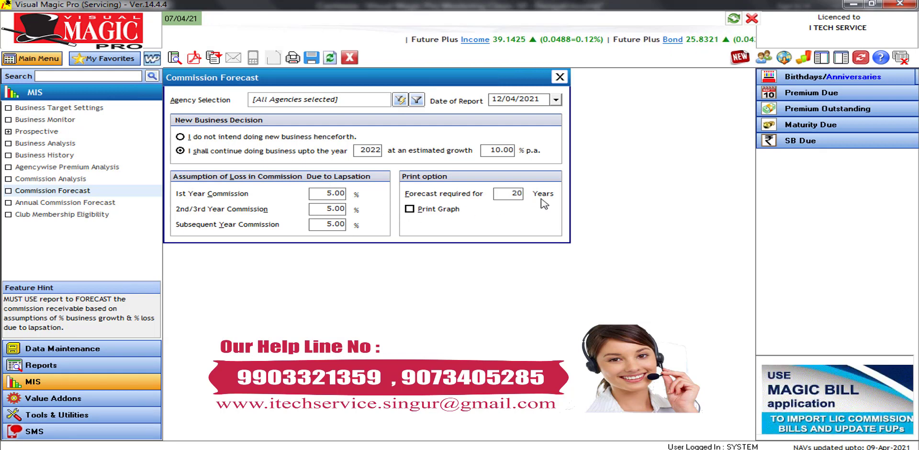
{"action": "key", "text": "BackSpace"}
{"action": "key", "text": "BackSpace"}
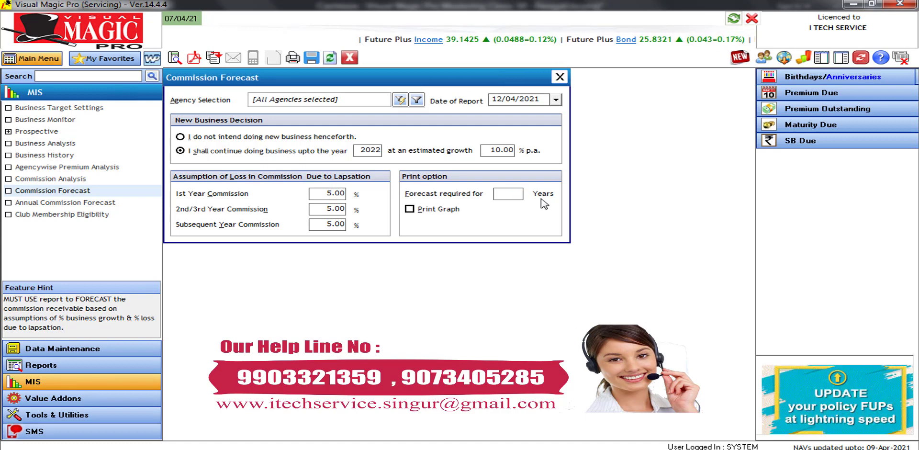
{"action": "type", "text": "2"}
{"action": "key", "text": "Tab"}
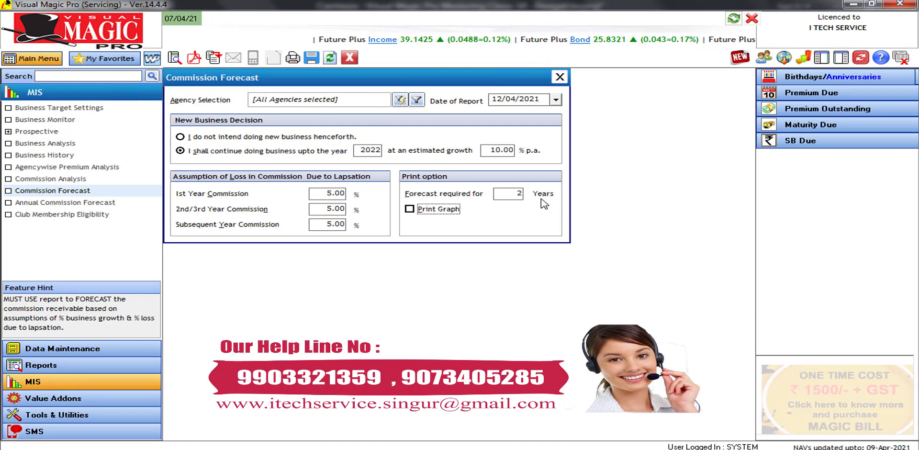
{"action": "left_click", "coordinate": [445, 211]}
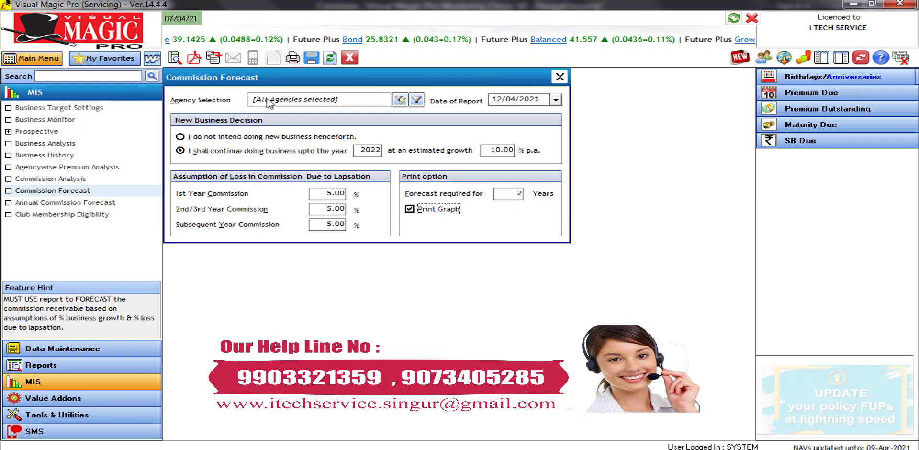
Generate the 2-year Commission Forecast report with graph, accepting the long-processing warning
{"action": "key", "text": "Return"}
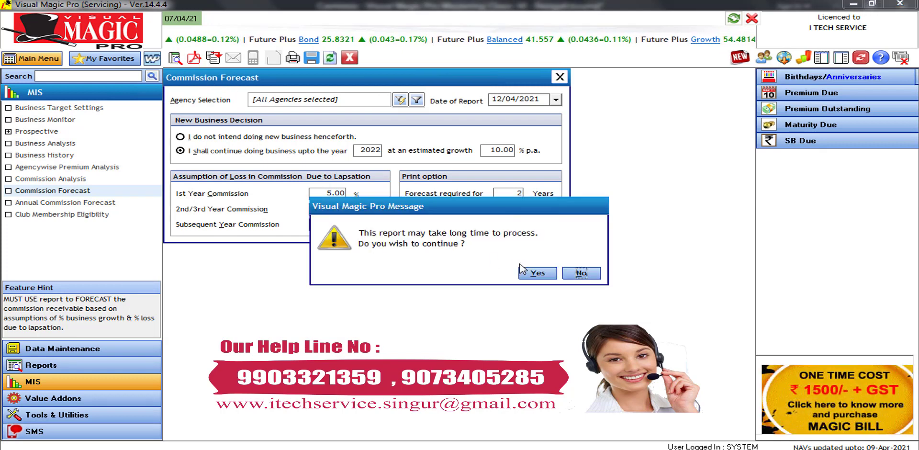
{"action": "left_click", "coordinate": [537, 273]}
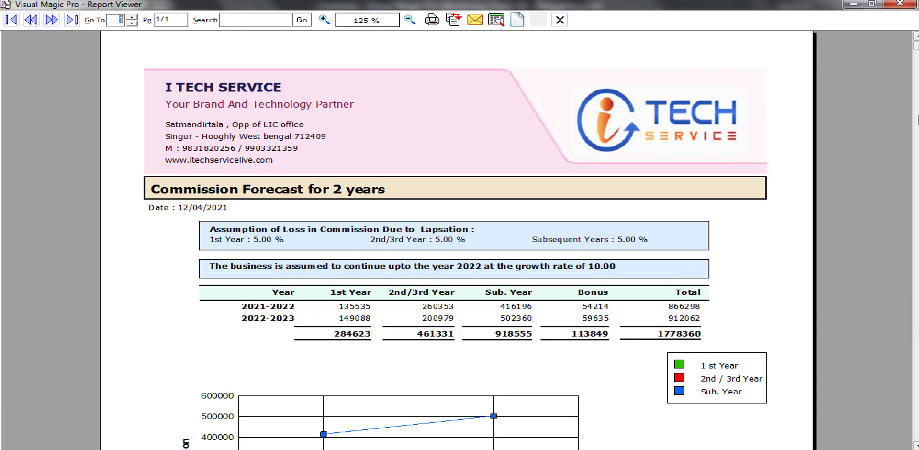
Close the Commission Forecast report preview and its settings window
{"action": "left_click_drag", "start_coordinate": [916, 46], "coordinate": [916, 207]}
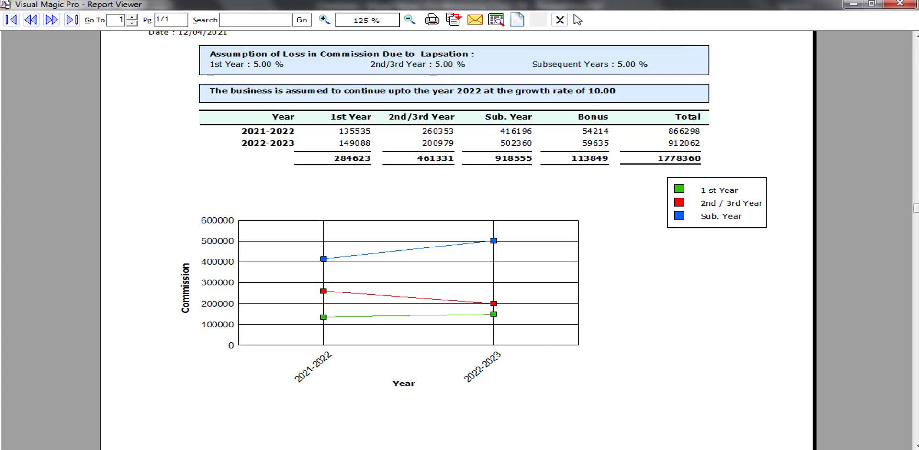
{"action": "left_click", "coordinate": [560, 20]}
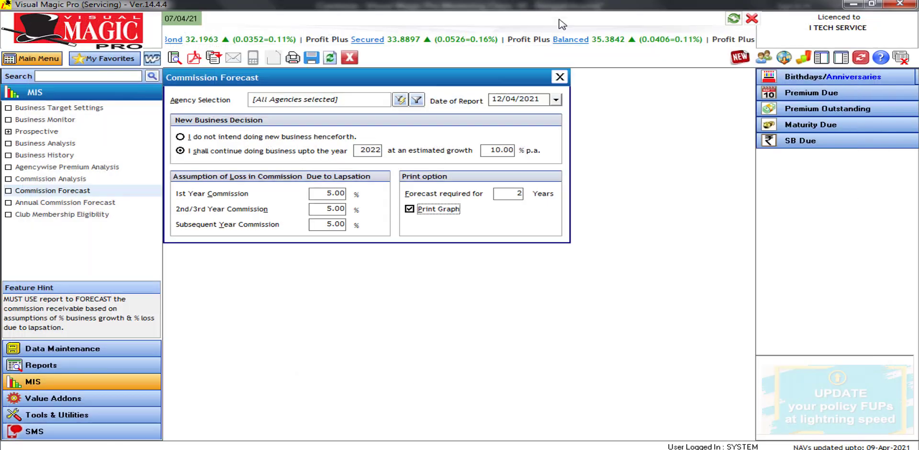
{"action": "left_click", "coordinate": [350, 58]}
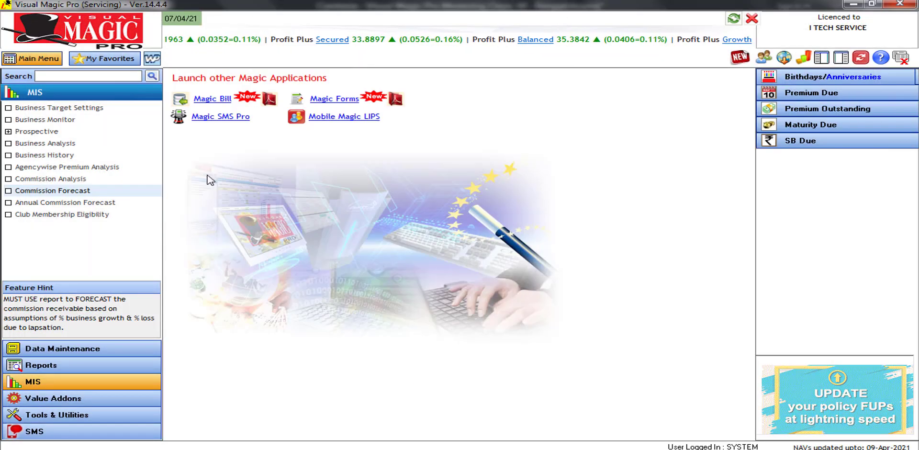
Open Annual Commission Forecast and filter the policy status to Inforce
{"action": "left_click", "coordinate": [93, 203]}
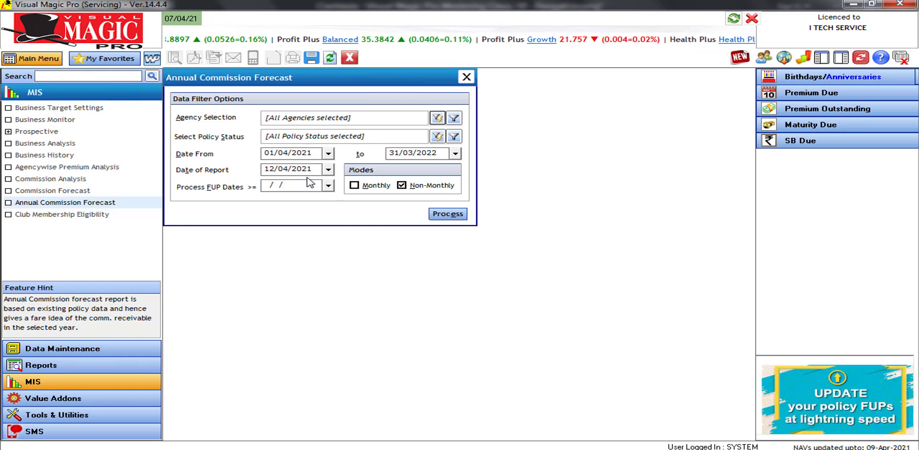
{"action": "left_click", "coordinate": [440, 136]}
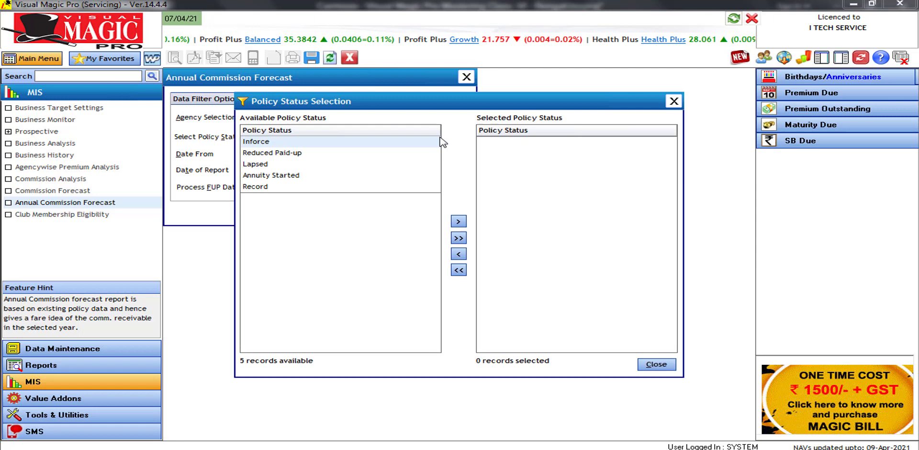
{"action": "left_click", "coordinate": [349, 143]}
{"action": "double_click", "coordinate": [348, 142]}
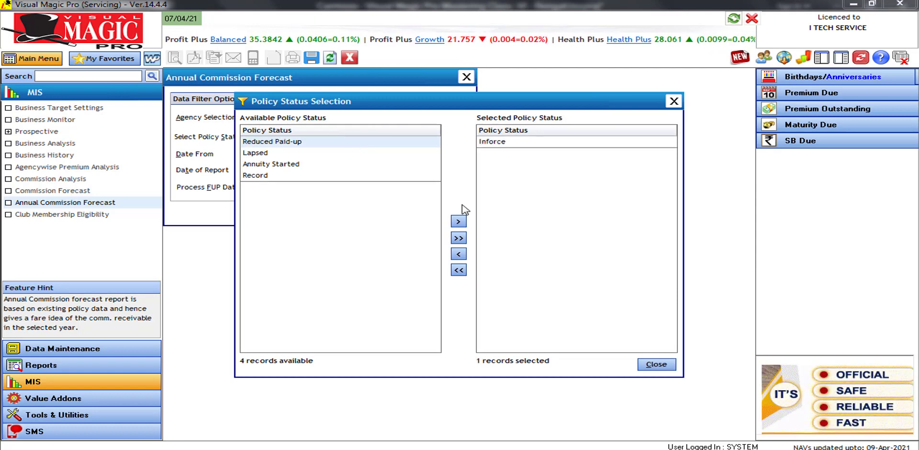
{"action": "left_click", "coordinate": [657, 365]}
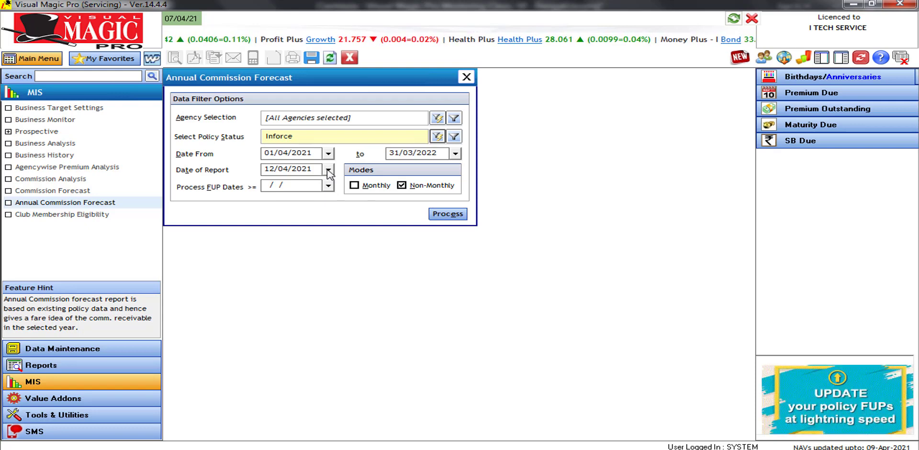
Include Monthly mode policies, process the filters, and sort the report Groupwise
{"action": "left_click", "coordinate": [367, 191]}
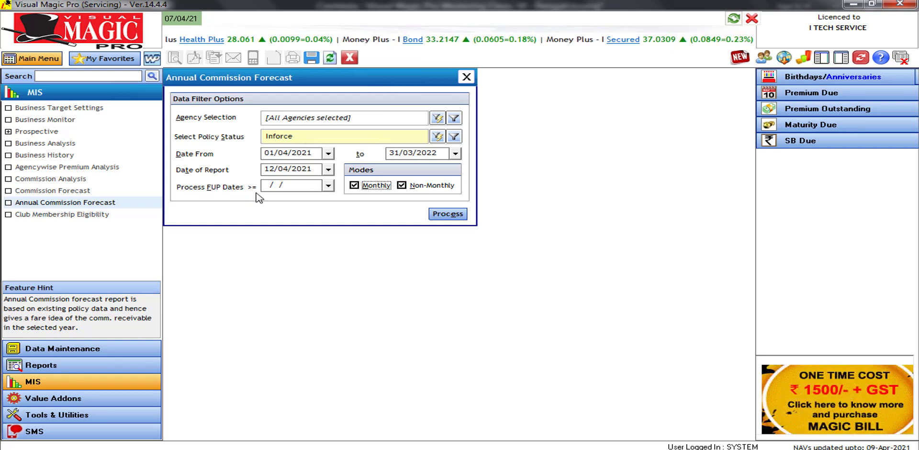
{"action": "left_click", "coordinate": [449, 218]}
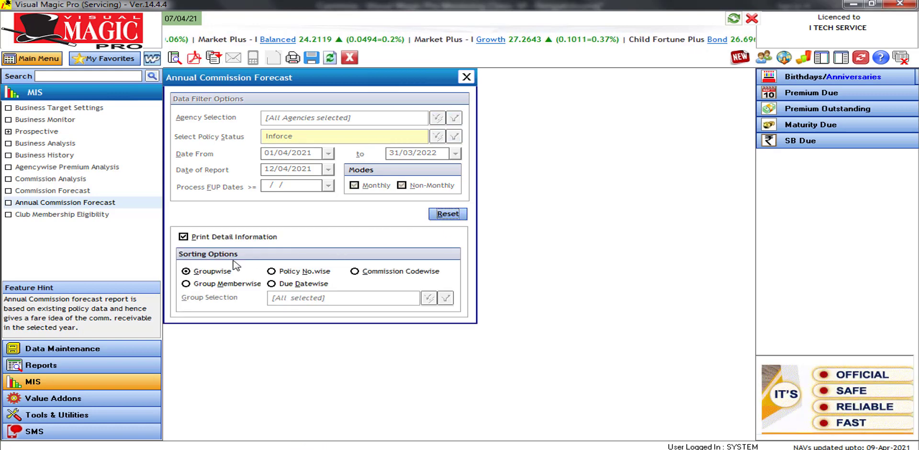
{"action": "left_click", "coordinate": [207, 272]}
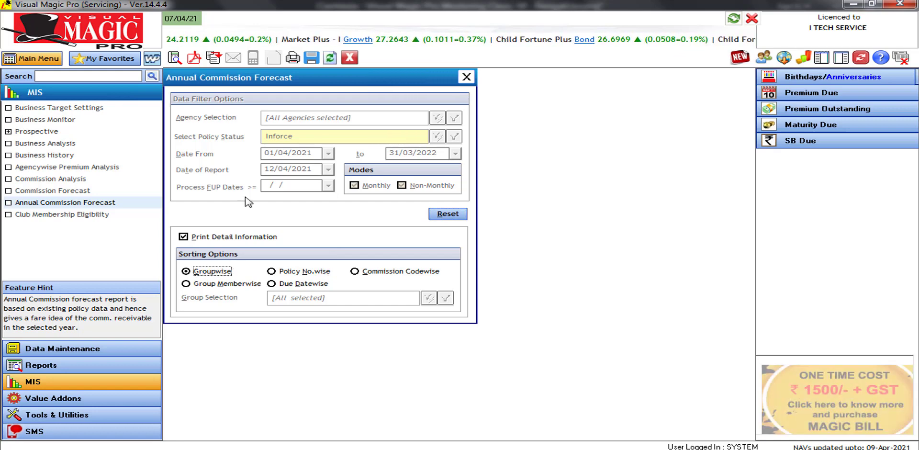
Generate the Groupwise Annual Commission Forecast preview and scroll down the first page
{"action": "left_click", "coordinate": [175, 57]}
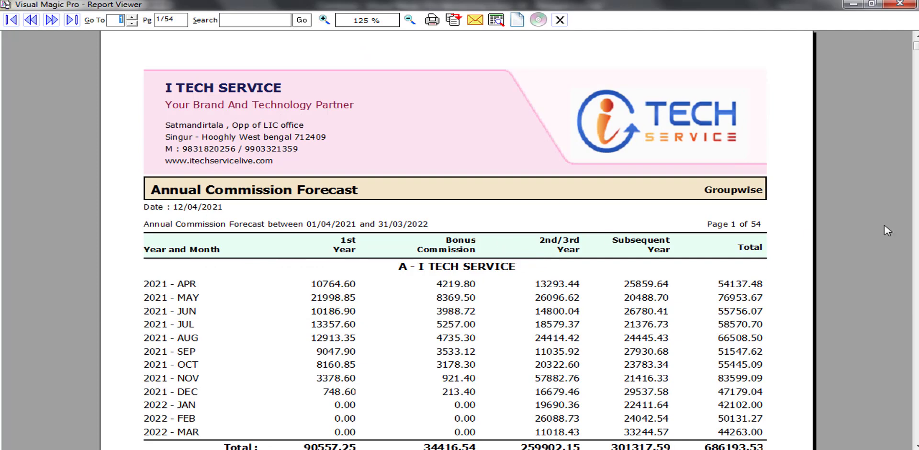
{"action": "left_click_drag", "start_coordinate": [916, 48], "coordinate": [916, 133]}
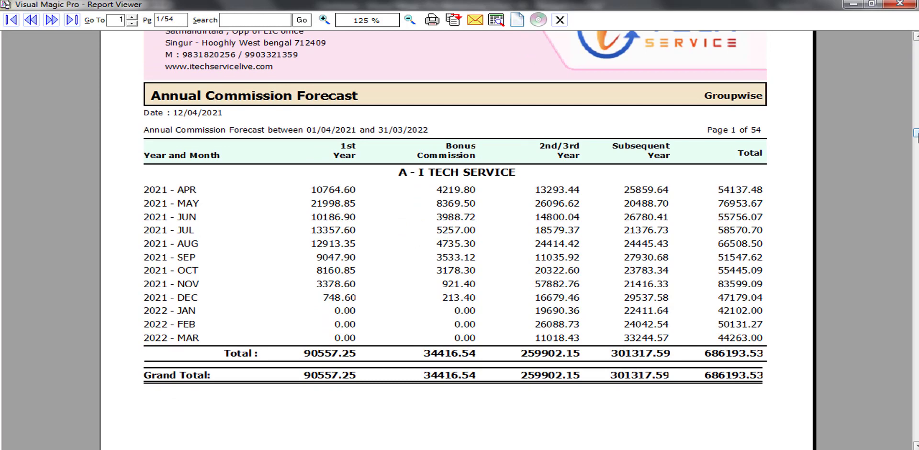
{"action": "mouse_move", "coordinate": [916, 133]}
{"action": "left_mouse_down"}
{"action": "mouse_move", "coordinate": [916, 211]}
{"action": "mouse_move", "coordinate": [916, 146]}
{"action": "left_mouse_up"}
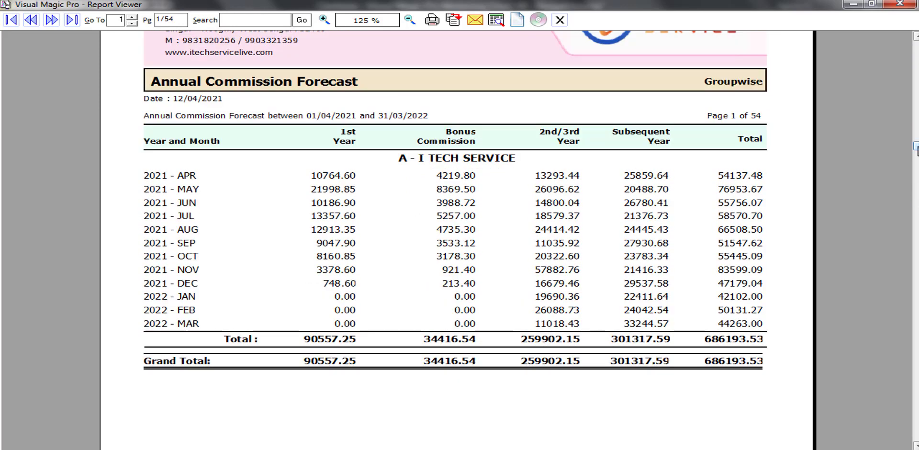
Page forward through the 54-page report's policy details
{"action": "left_click", "coordinate": [51, 20]}
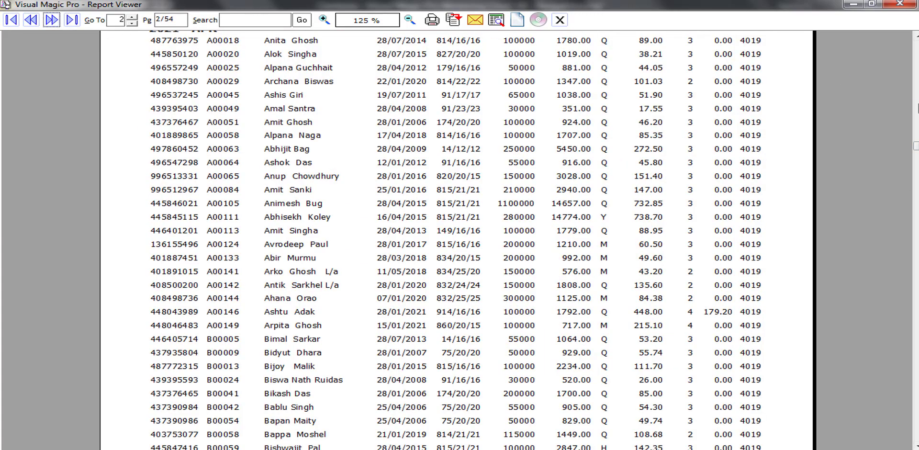
{"action": "left_click", "coordinate": [916, 107]}
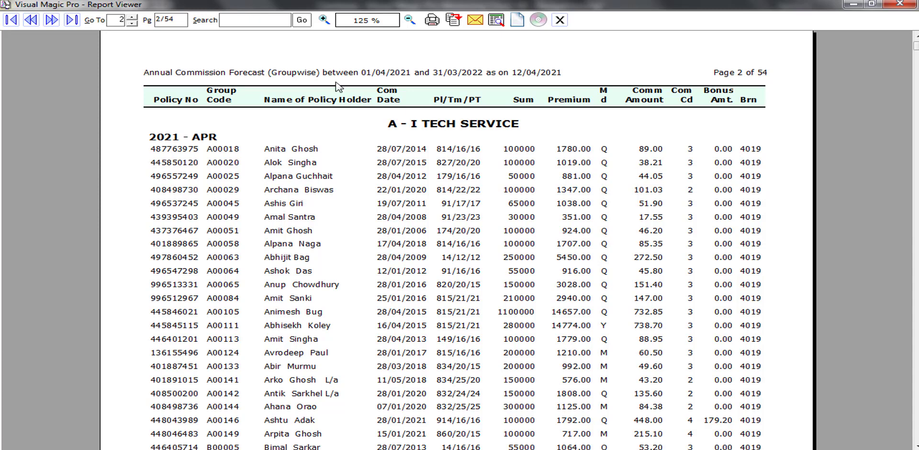
{"action": "left_click", "coordinate": [50, 22]}
{"action": "left_click", "coordinate": [50, 21]}
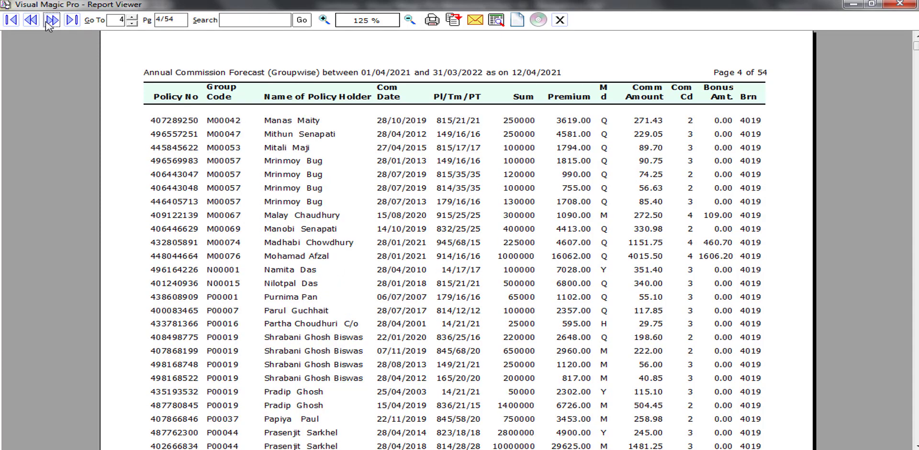
{"action": "left_click", "coordinate": [50, 22]}
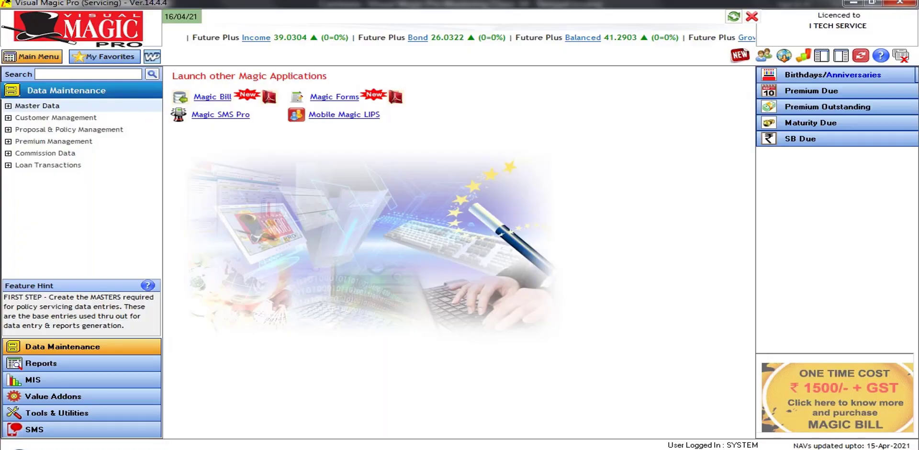
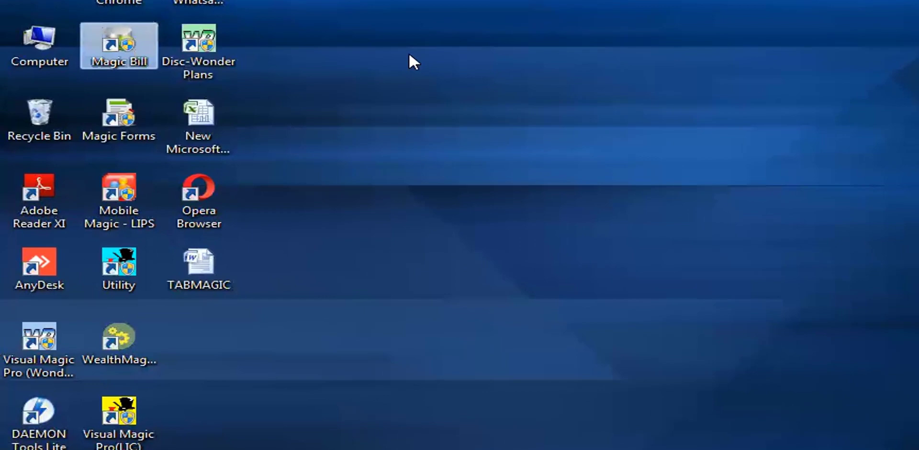
Launch Magic Bill and select the I TECH SERVICE agent
{"action": "double_click", "coordinate": [148, 47]}
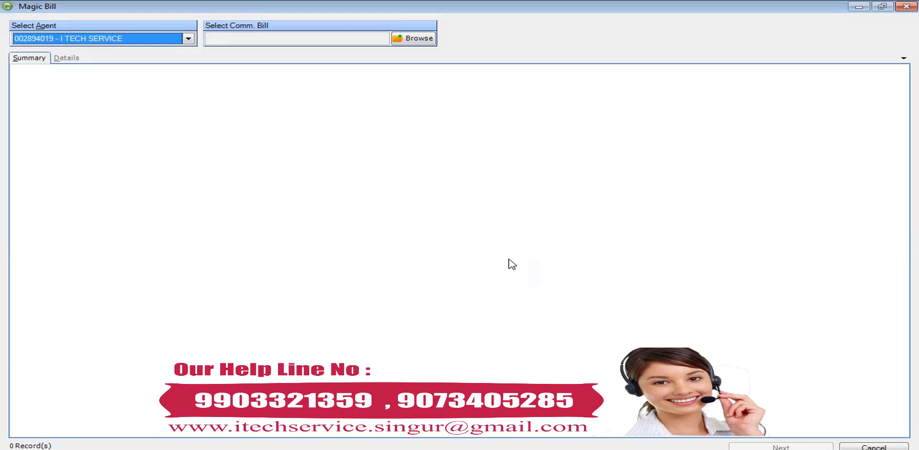
{"action": "left_click", "coordinate": [119, 41]}
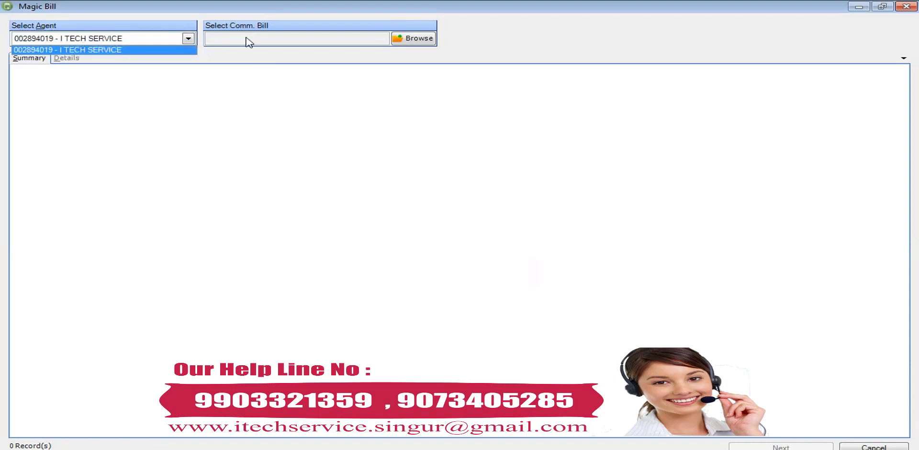
{"action": "left_click", "coordinate": [248, 43]}
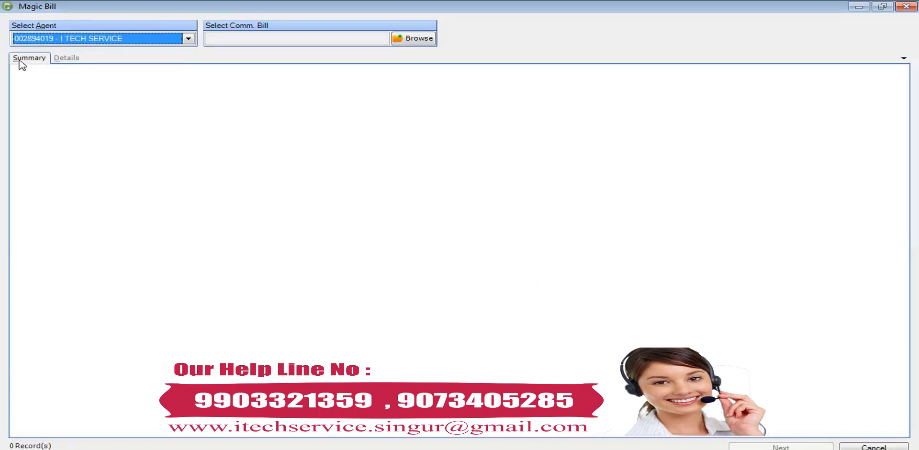
Switch to the policy-wise Details view and cancel the commission bill file picker
{"action": "left_click", "coordinate": [72, 58]}
{"action": "left_click", "coordinate": [72, 58]}
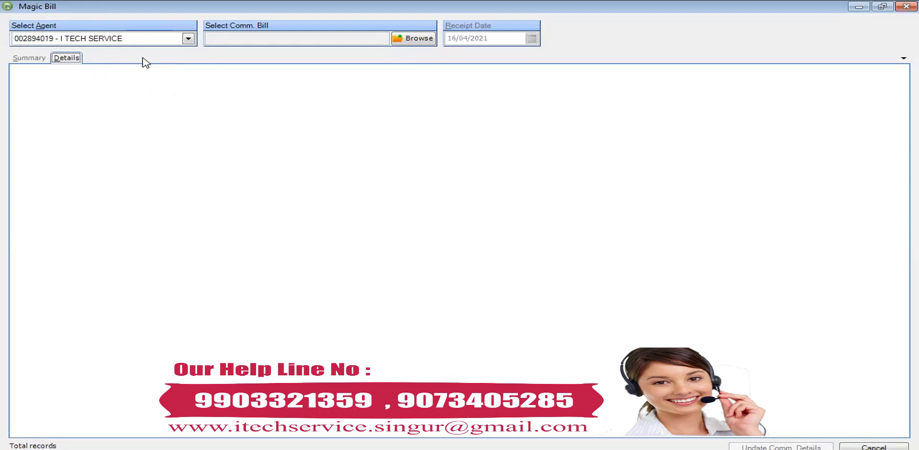
{"action": "left_click", "coordinate": [401, 42]}
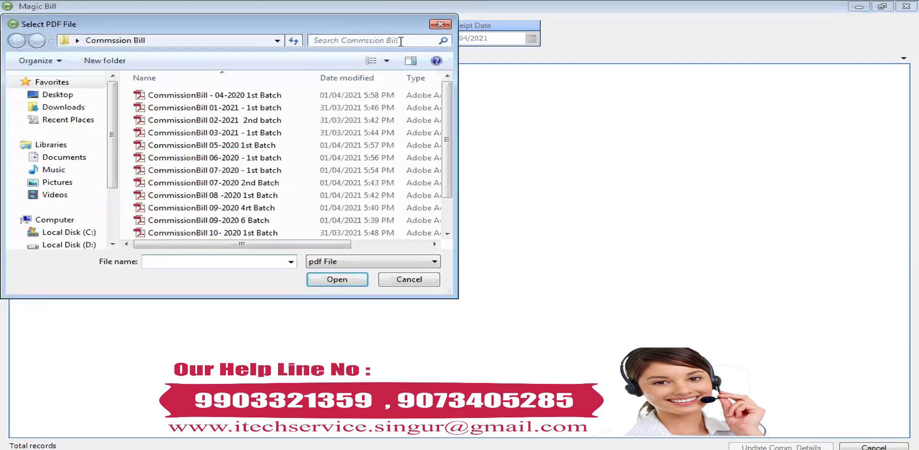
{"action": "left_click", "coordinate": [440, 25]}
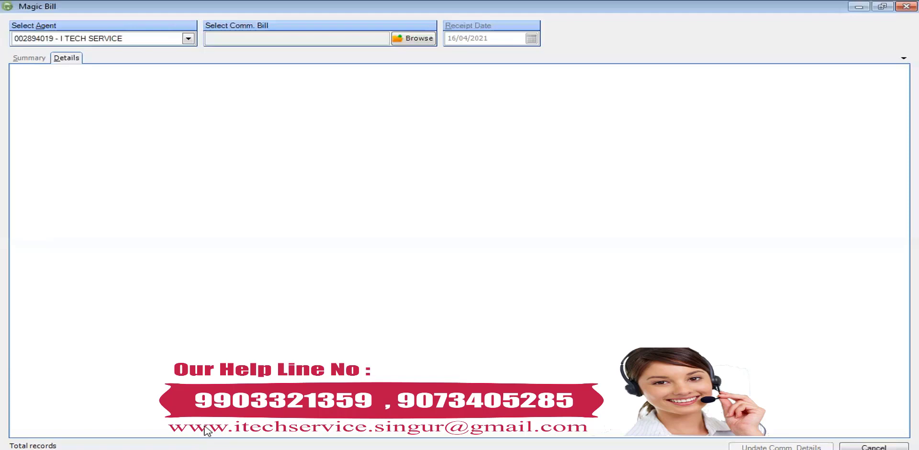
In Gmail, search the mailbox for 'commission bill' emails
{"action": "mouse_move", "coordinate": [190, 449]}
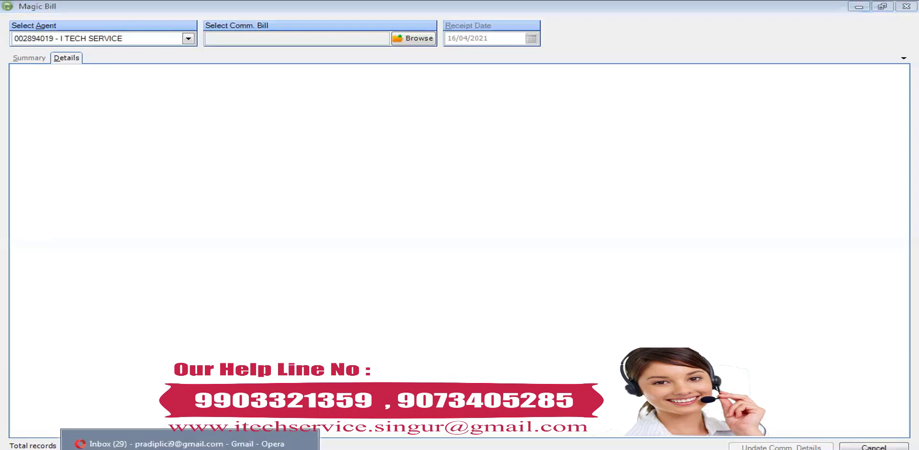
{"action": "key", "text": "alt+Tab"}
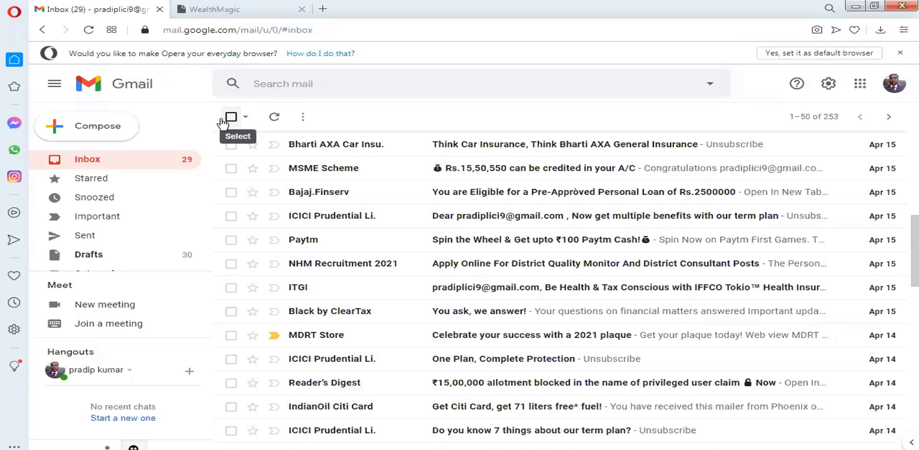
{"action": "left_click", "coordinate": [313, 86]}
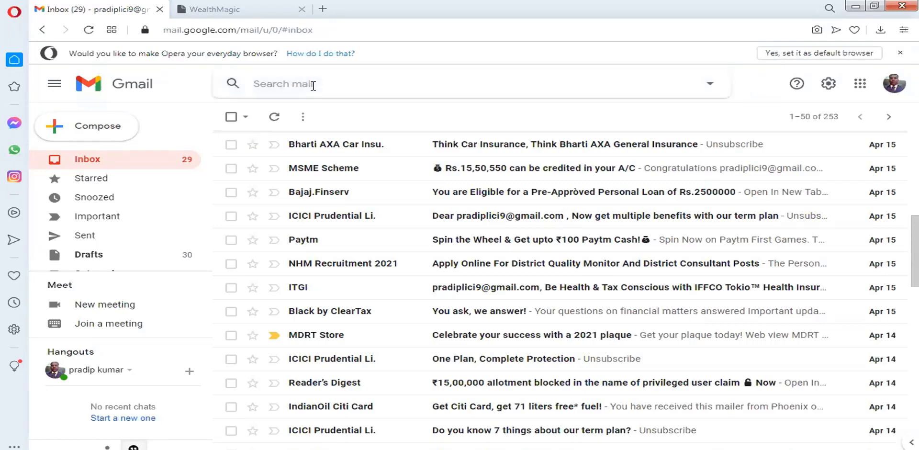
{"action": "type", "text": "coMMIS"}
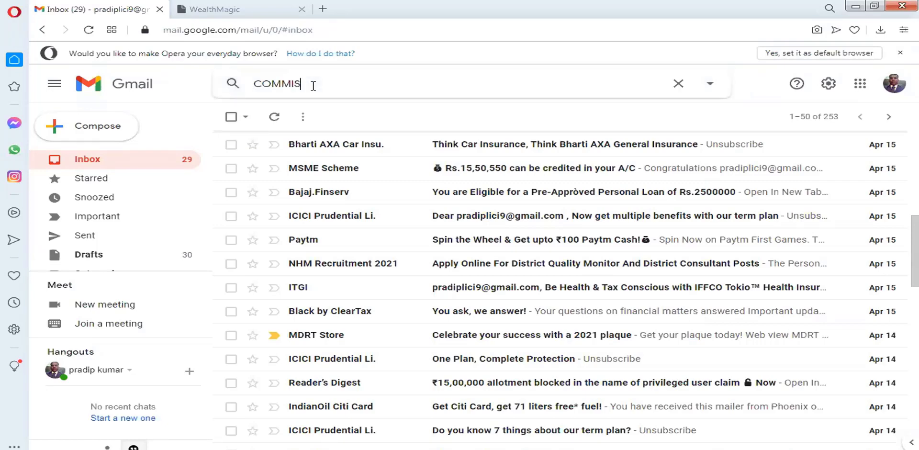
{"action": "type", "text": "SION BILL"}
{"action": "left_click", "coordinate": [319, 107]}
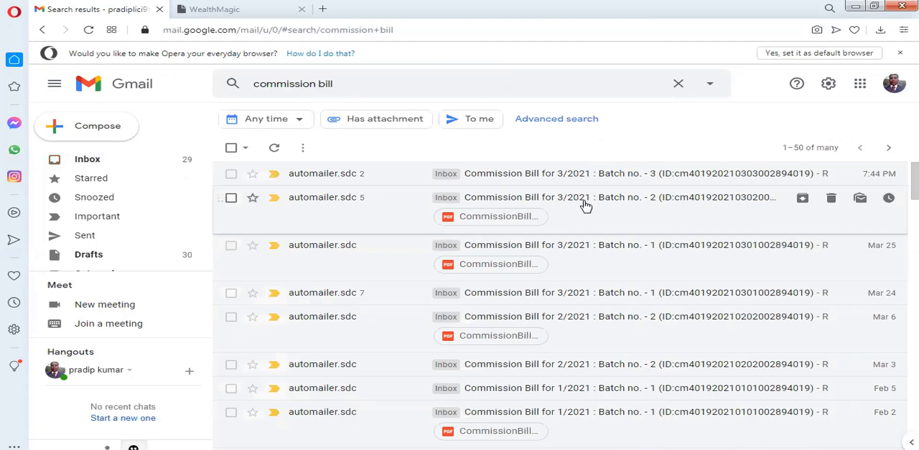
Download CommissionBill.pdf from the 3/2021 batch 2 email and show it in its folder
{"action": "left_click", "coordinate": [586, 206]}
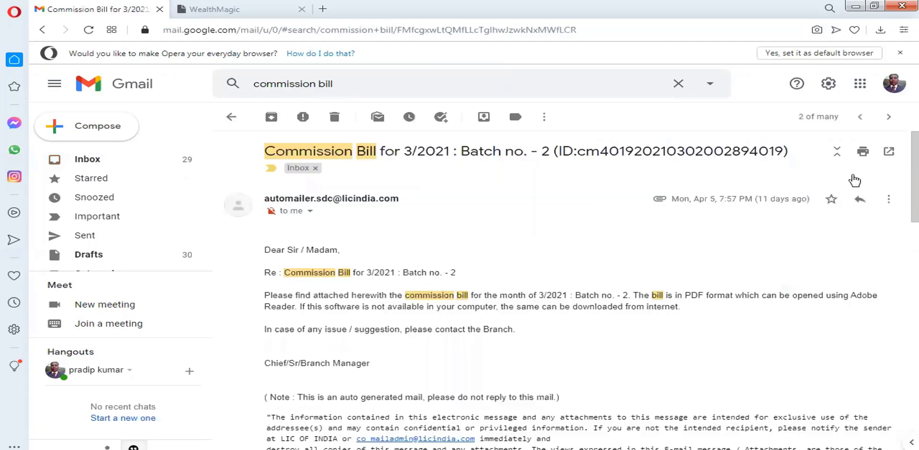
{"action": "scroll", "coordinate": [899, 235], "scroll_direction": "down", "scroll_amount": 3}
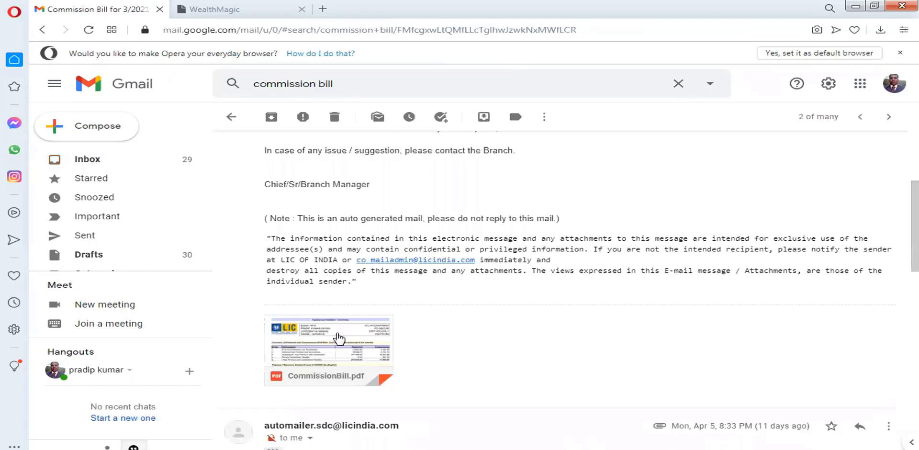
{"action": "mouse_move", "coordinate": [316, 349]}
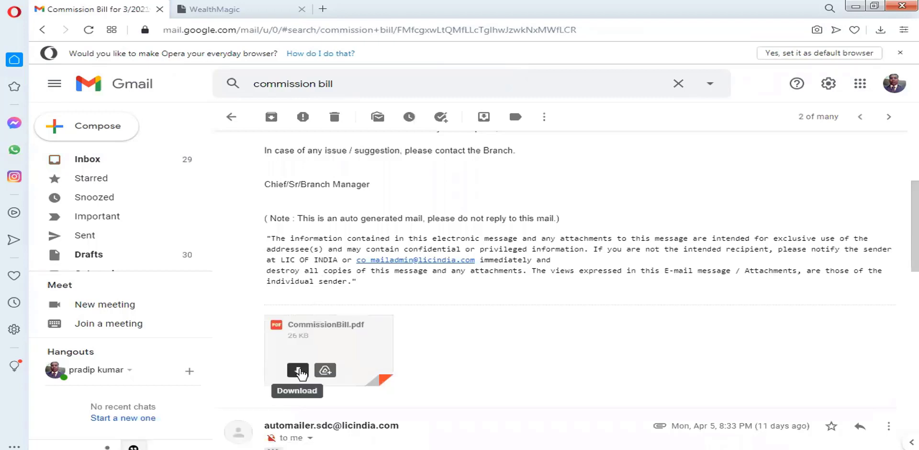
{"action": "left_click", "coordinate": [300, 371]}
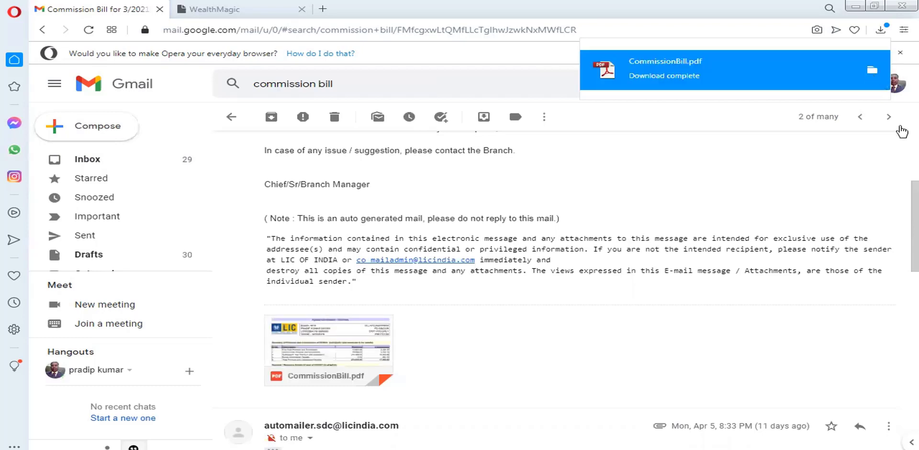
{"action": "left_click", "coordinate": [872, 72]}
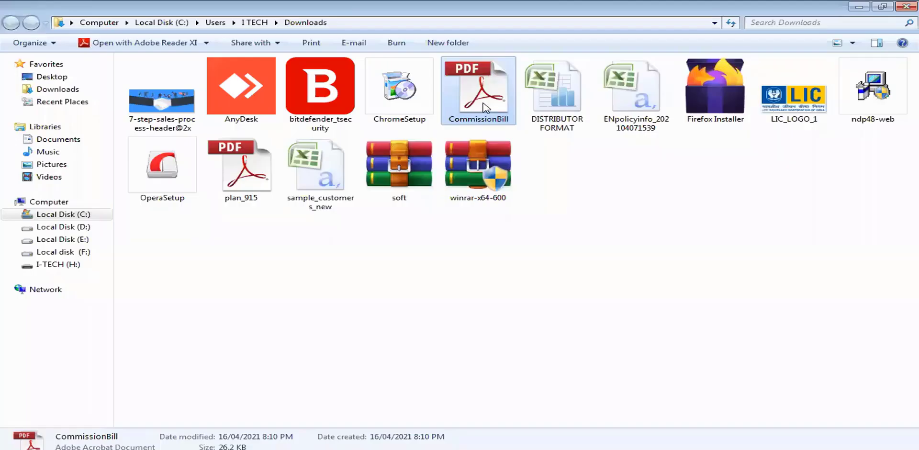
Copy the downloaded CommissionBill file and minimize the windows to reach the desktop
{"action": "right_click", "coordinate": [483, 105]}
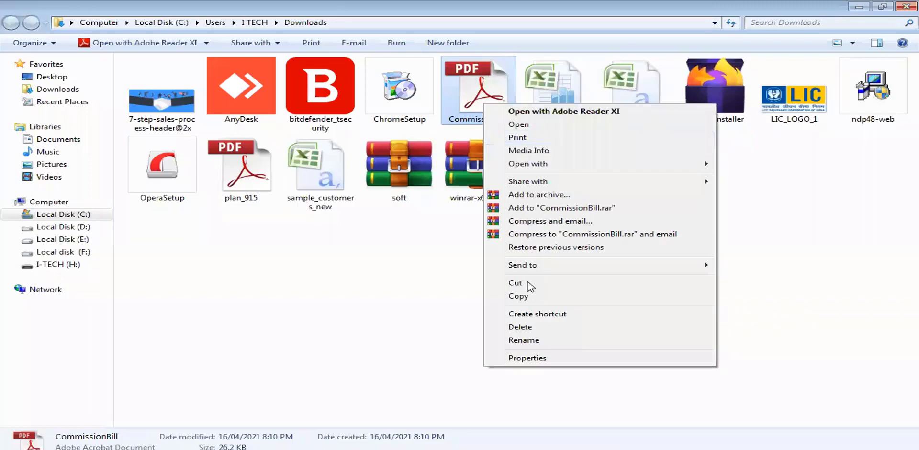
{"action": "left_click", "coordinate": [899, 9]}
{"action": "left_click", "coordinate": [899, 8]}
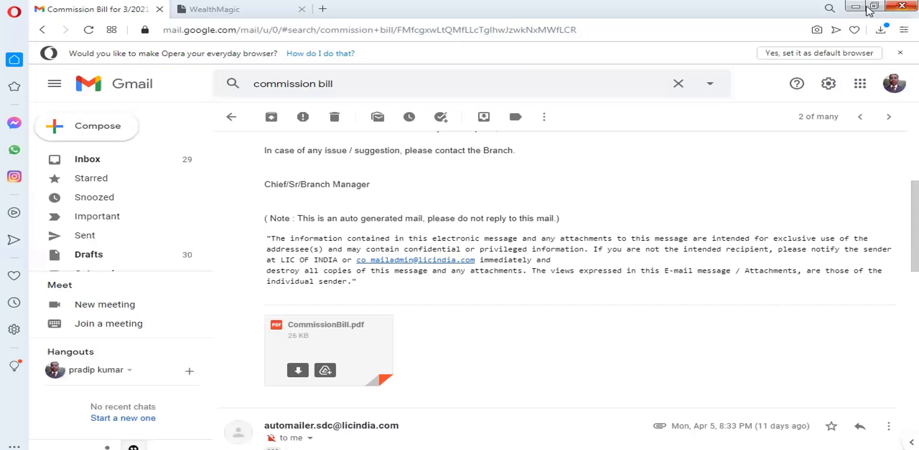
{"action": "left_click", "coordinate": [862, 8]}
{"action": "left_click", "coordinate": [853, 7]}
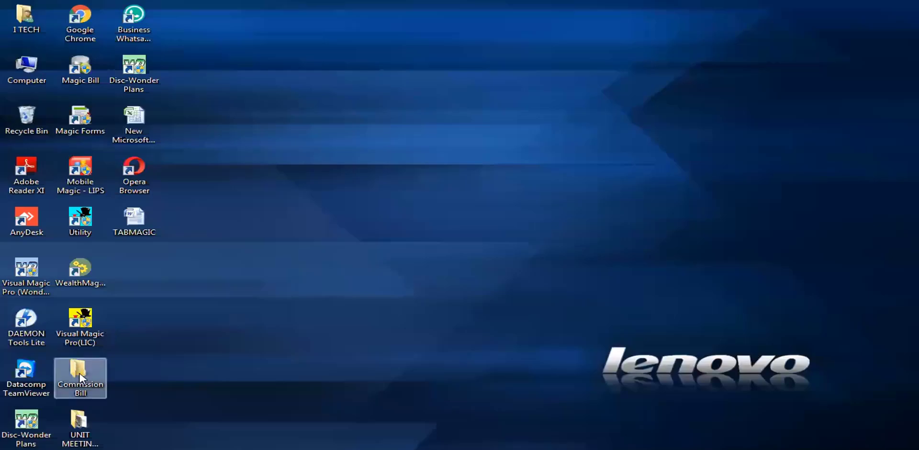
Paste CommissionBill into the Commission Bill folder and rename it with '03 -2021 2ND'
{"action": "double_click", "coordinate": [82, 378]}
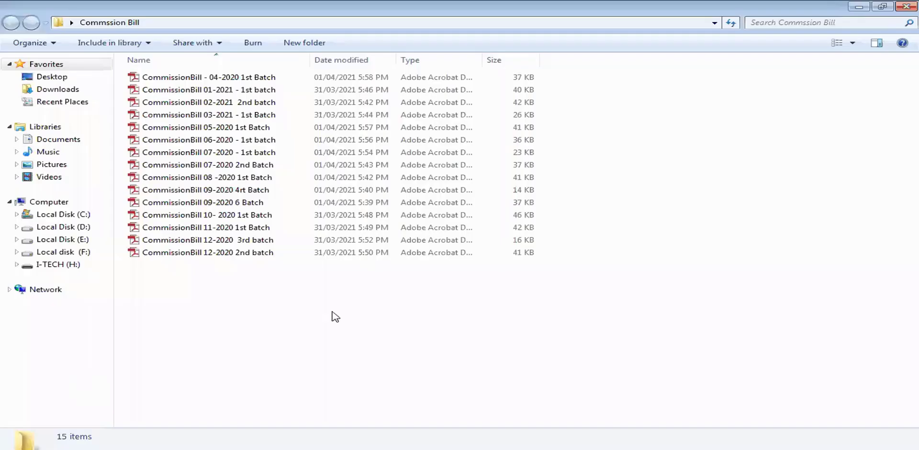
{"action": "right_click", "coordinate": [399, 307]}
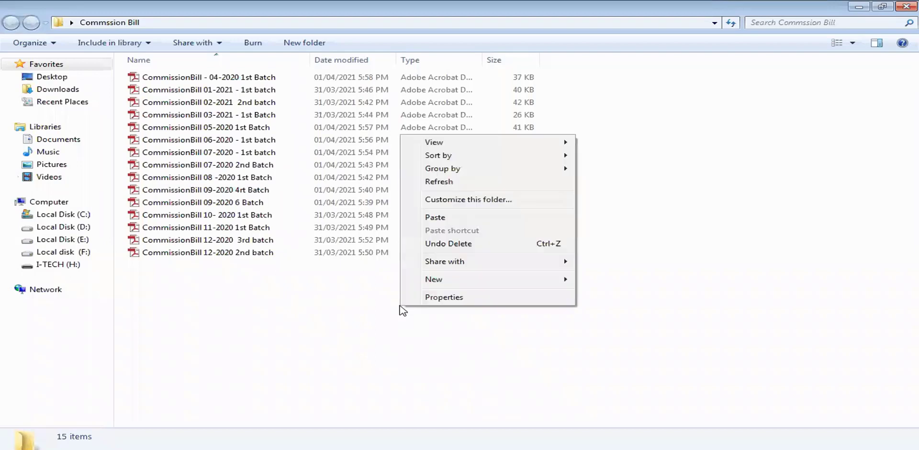
{"action": "left_click", "coordinate": [438, 218]}
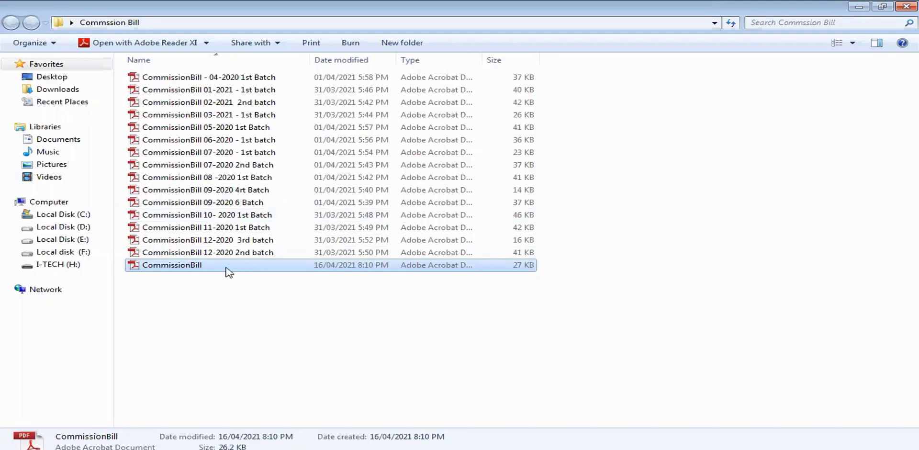
{"action": "key", "text": "F2"}
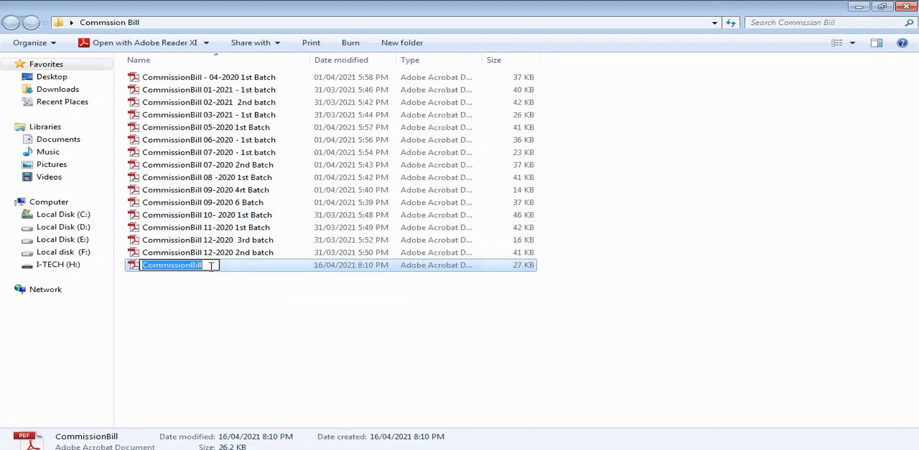
{"action": "left_click", "coordinate": [211, 267]}
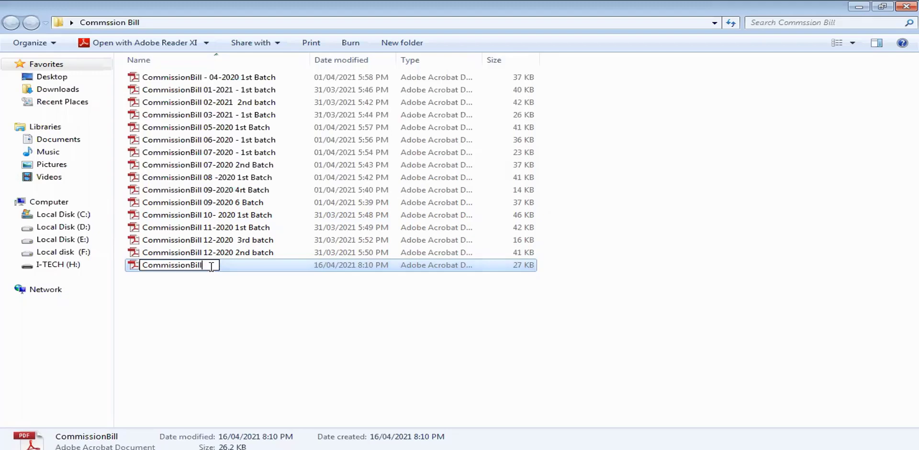
{"action": "type", "text": "03 -2021 "}
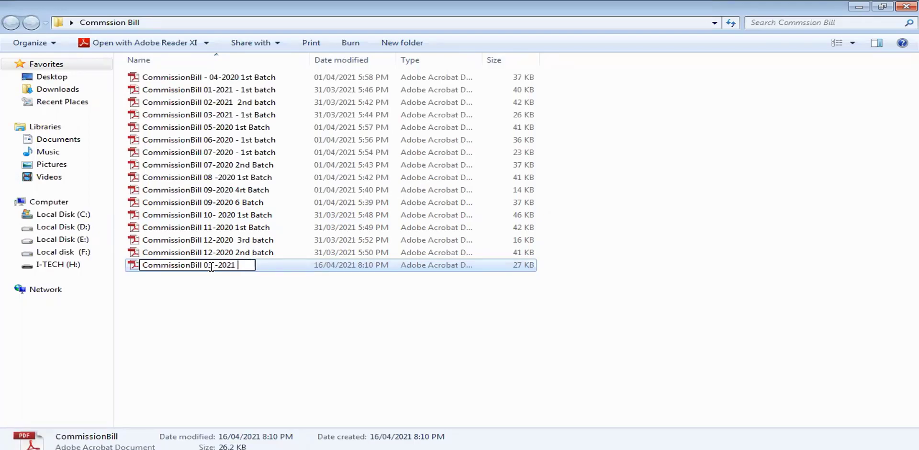
{"action": "type", "text": "2ND"}
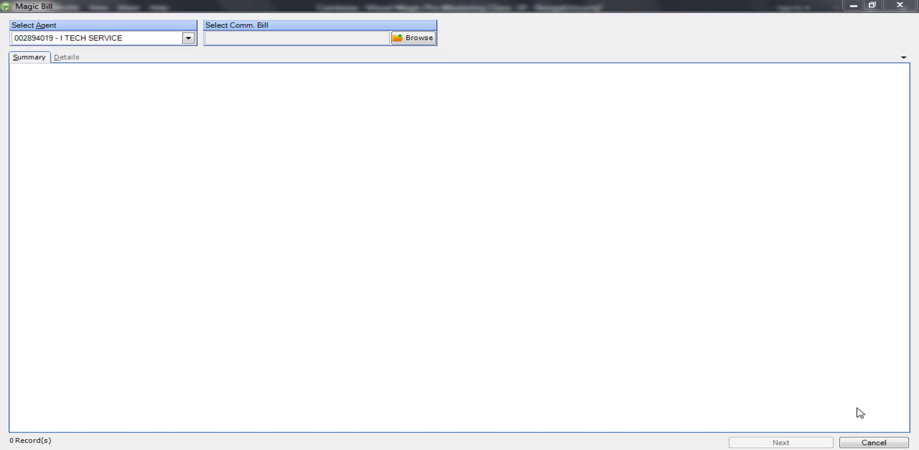
Open Magic Bill's PDF picker on the Commission Bill folder
{"action": "left_click", "coordinate": [411, 43]}
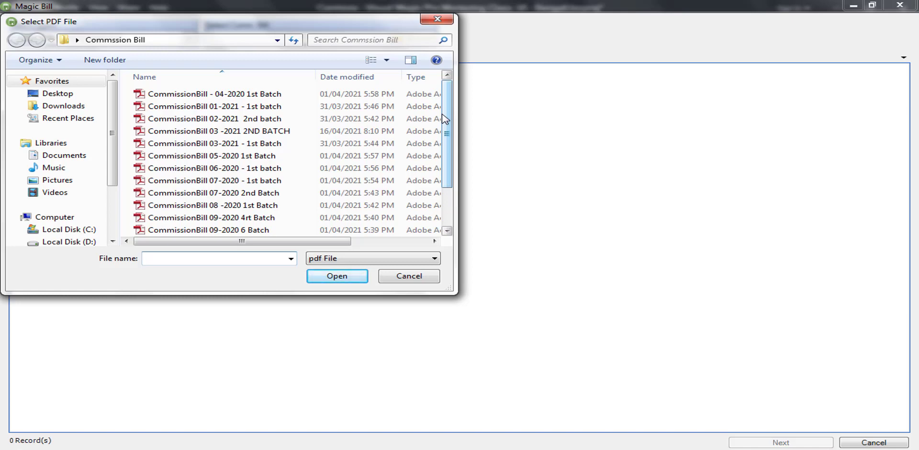
Load 'CommissionBill 03 -2021 2ND BATCH', scroll through its rows, and start Update Comm. Details
{"action": "left_click", "coordinate": [229, 133]}
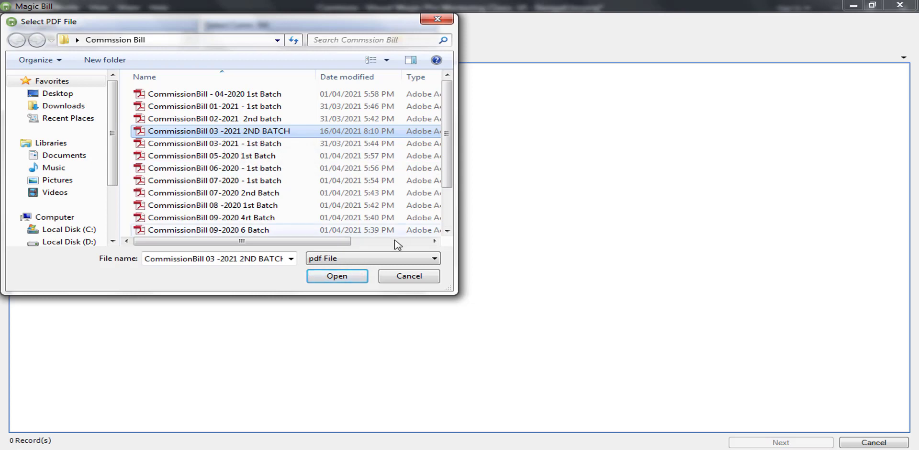
{"action": "left_click", "coordinate": [341, 279]}
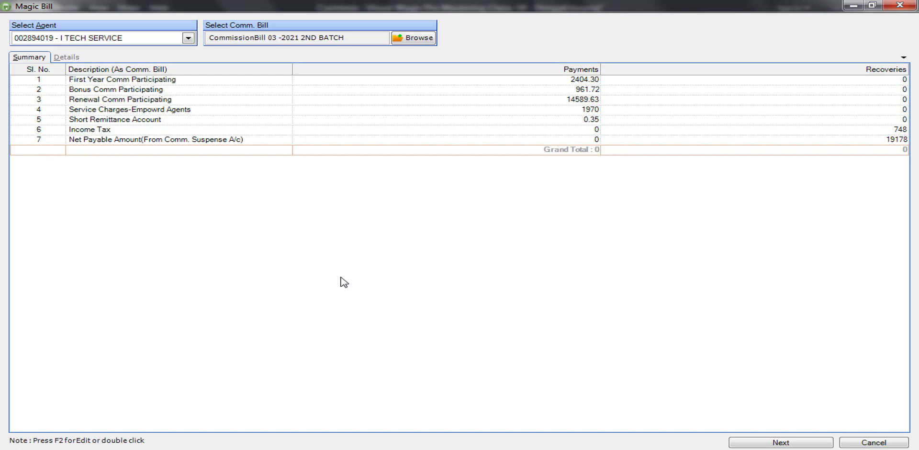
{"action": "left_click", "coordinate": [775, 442]}
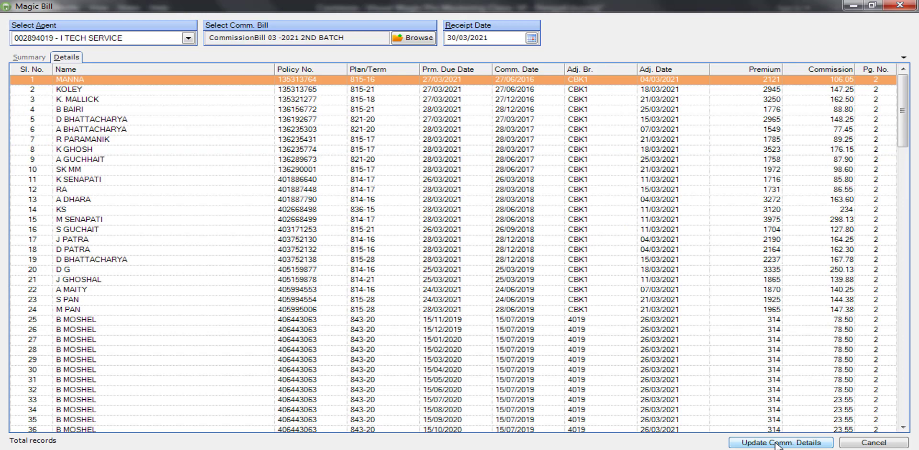
{"action": "left_click", "coordinate": [903, 354]}
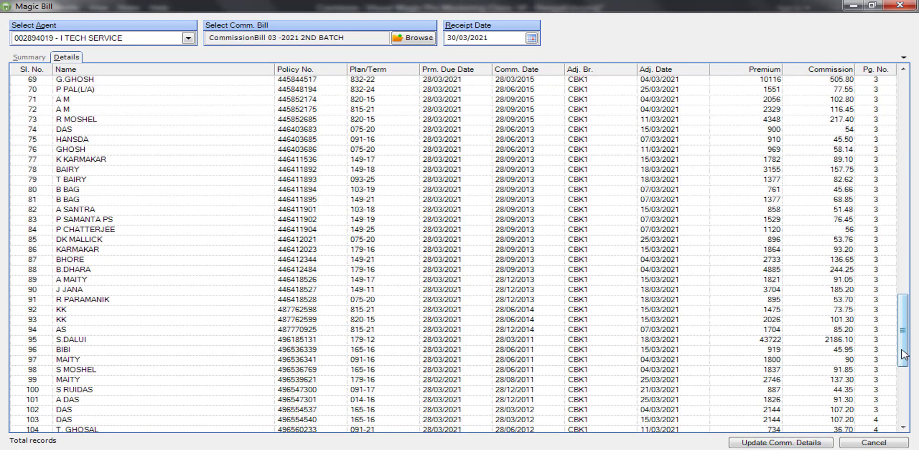
{"action": "left_click_drag", "start_coordinate": [903, 354], "coordinate": [907, 115]}
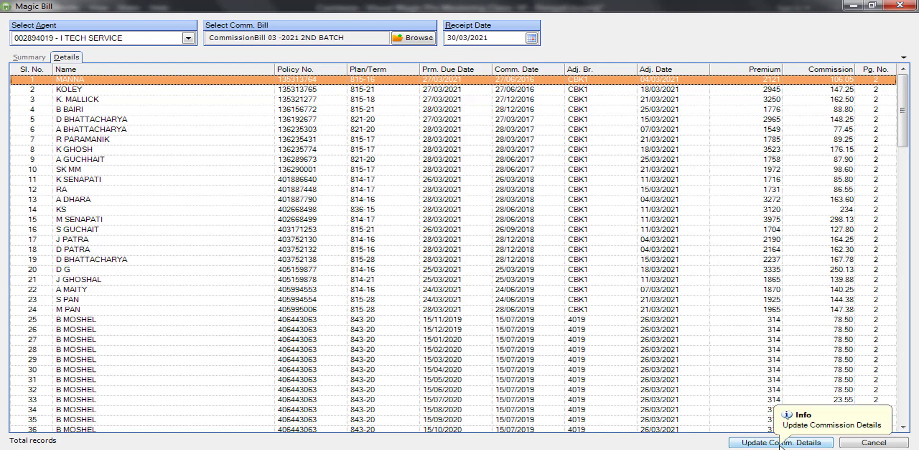
{"action": "left_click", "coordinate": [780, 442]}
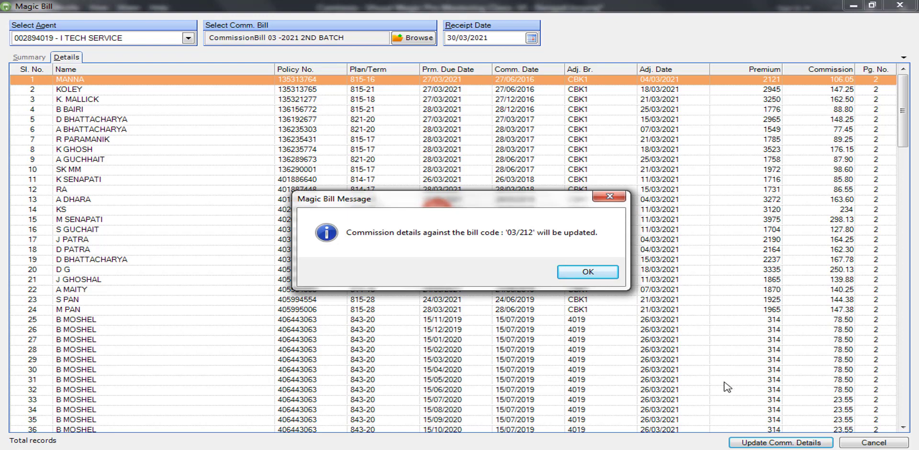
Confirm saving the commission records to bill 03/212, acknowledge success, and close Magic Bill
{"action": "left_click", "coordinate": [587, 273]}
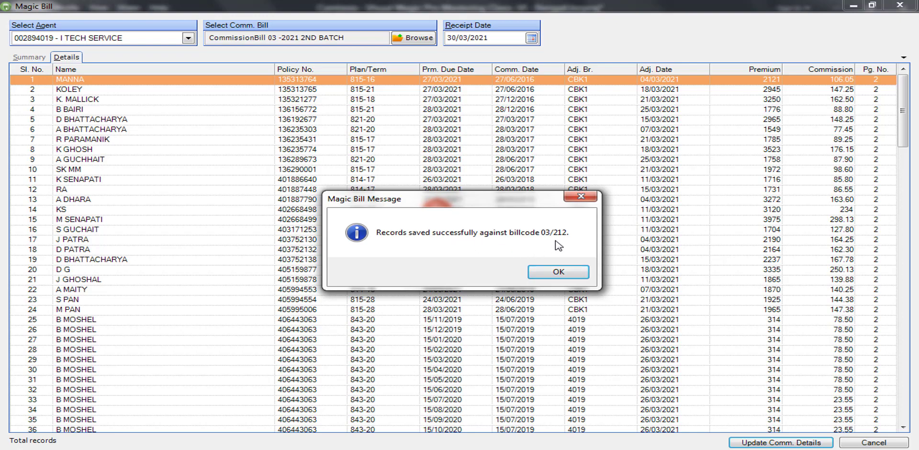
{"action": "left_click", "coordinate": [564, 275]}
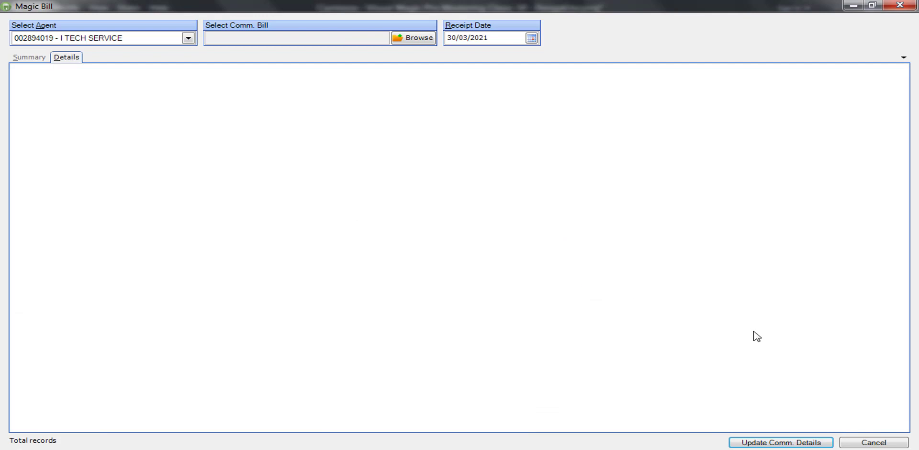
{"action": "left_click", "coordinate": [904, 4]}
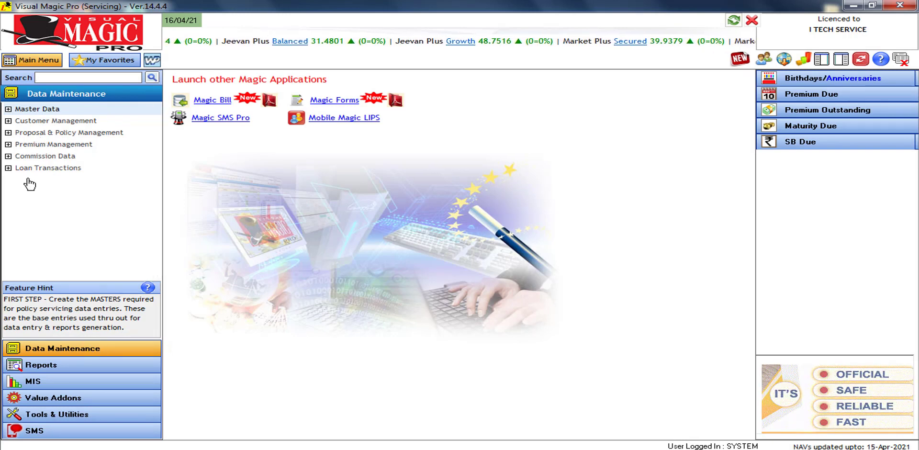
Open the Commission Bill report settings under Reports > Commission Reports
{"action": "left_click", "coordinate": [8, 157]}
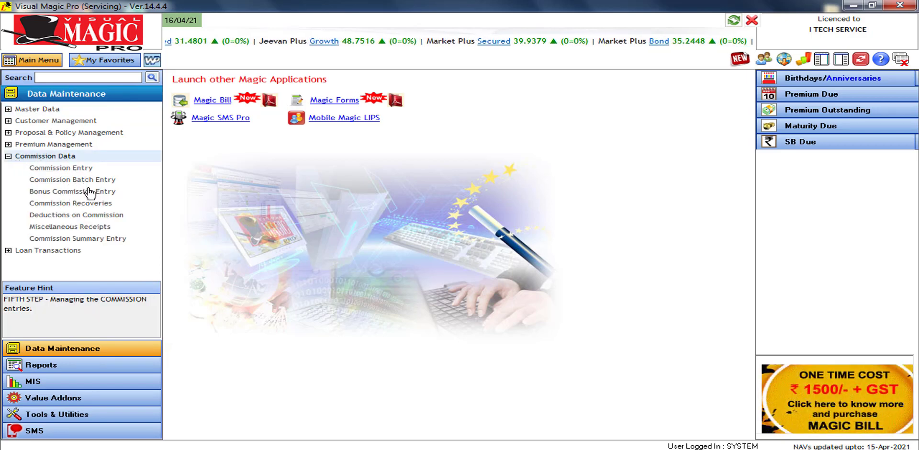
{"action": "left_click", "coordinate": [60, 368]}
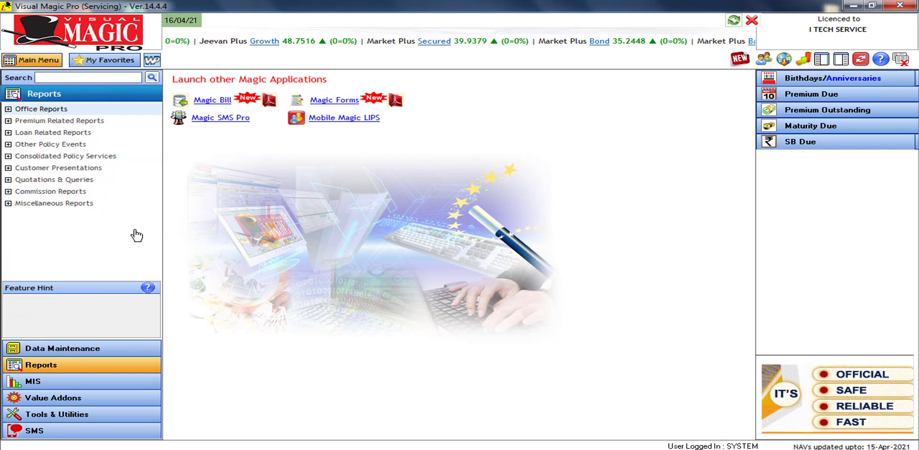
{"action": "left_click", "coordinate": [54, 193]}
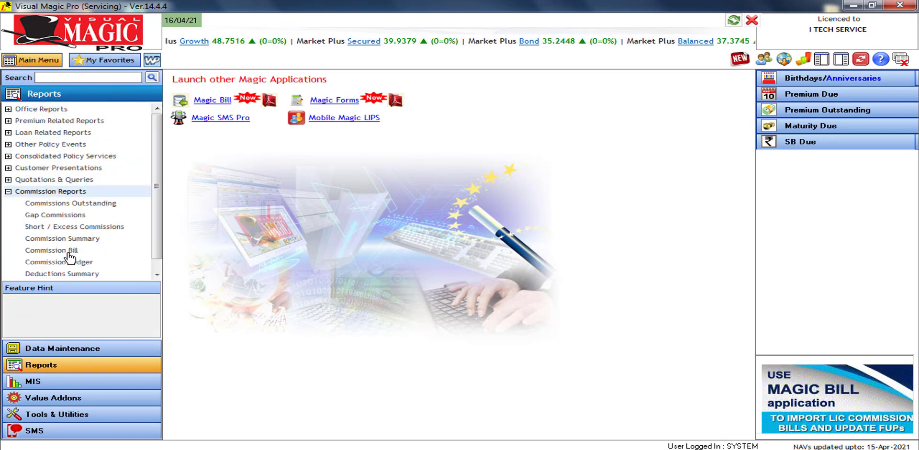
{"action": "left_click", "coordinate": [68, 252]}
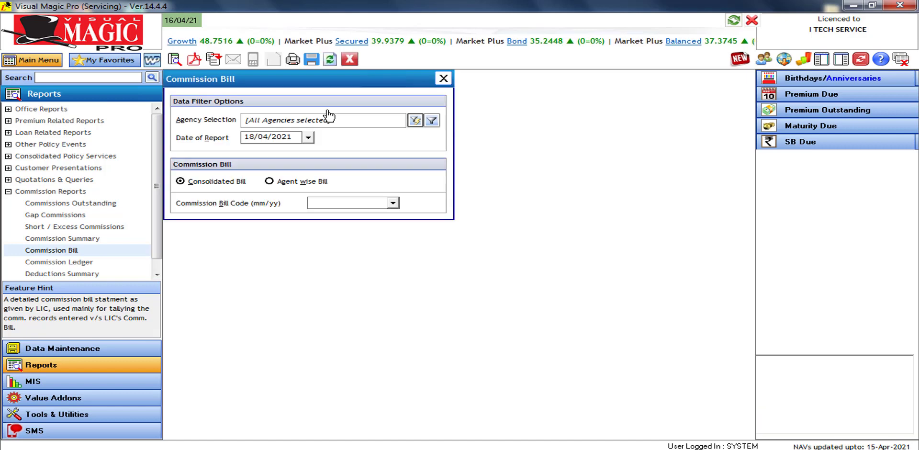
Preview the Commission Bill report for bill code 03/212, then close the viewer and settings
{"action": "left_click", "coordinate": [342, 207]}
{"action": "key", "text": "Down"}
{"action": "key", "text": "Down"}
{"action": "key", "text": "Down"}
{"action": "key", "text": "Down"}
{"action": "key", "text": "Down"}
{"action": "key", "text": "Down"}
{"action": "key", "text": "Down"}
{"action": "key", "text": "Down"}
{"action": "key", "text": "Down"}
{"action": "key", "text": "Down"}
{"action": "key", "text": "Down"}
{"action": "key", "text": "Down"}
{"action": "key", "text": "Down"}
{"action": "key", "text": "Down"}
{"action": "key", "text": "Down"}
{"action": "key", "text": "Down"}
{"action": "key", "text": "Down"}
{"action": "key", "text": "Down"}
{"action": "key", "text": "Down"}
{"action": "key", "text": "Down"}
{"action": "key", "text": "Down"}
{"action": "key", "text": "Down"}
{"action": "key", "text": "Down"}
{"action": "key", "text": "Down"}
{"action": "key", "text": "Down"}
{"action": "key", "text": "Down"}
{"action": "key", "text": "Down"}
{"action": "key", "text": "Down"}
{"action": "key", "text": "Down"}
{"action": "key", "text": "Down"}
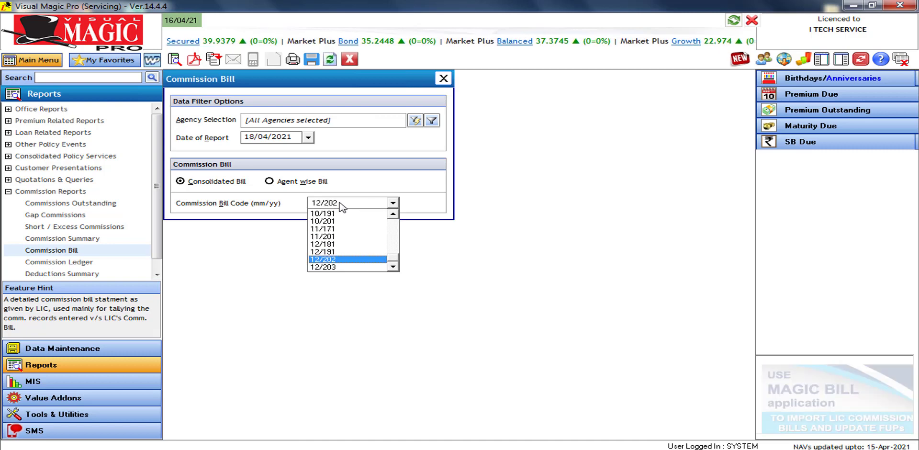
{"action": "key", "text": "Up"}
{"action": "key", "text": "Up"}
{"action": "key", "text": "Up"}
{"action": "key", "text": "Up"}
{"action": "key", "text": "Up"}
{"action": "key", "text": "Up"}
{"action": "key", "text": "Up"}
{"action": "key", "text": "Up"}
{"action": "key", "text": "Up"}
{"action": "key", "text": "Up"}
{"action": "key", "text": "Up"}
{"action": "key", "text": "Up"}
{"action": "key", "text": "Up"}
{"action": "key", "text": "Up"}
{"action": "key", "text": "Up"}
{"action": "key", "text": "Up"}
{"action": "key", "text": "Up"}
{"action": "key", "text": "Up"}
{"action": "key", "text": "Up"}
{"action": "key", "text": "Up"}
{"action": "key", "text": "Up"}
{"action": "key", "text": "Up"}
{"action": "key", "text": "Up"}
{"action": "key", "text": "Up"}
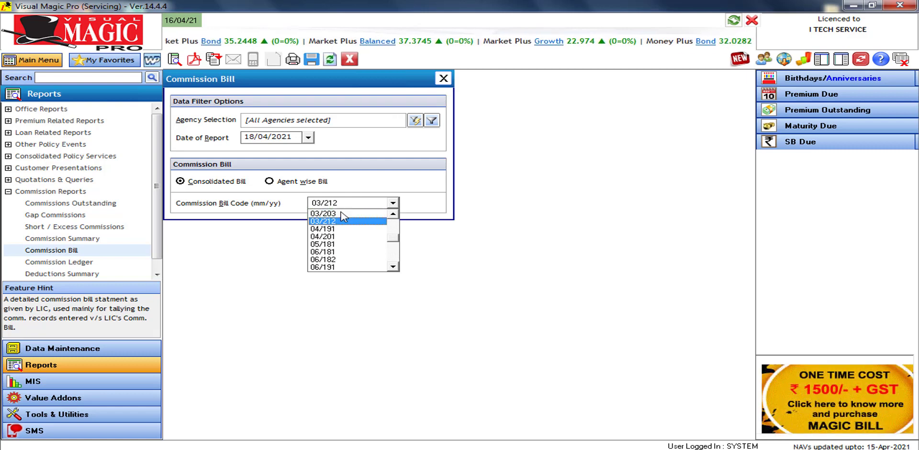
{"action": "left_click", "coordinate": [334, 221]}
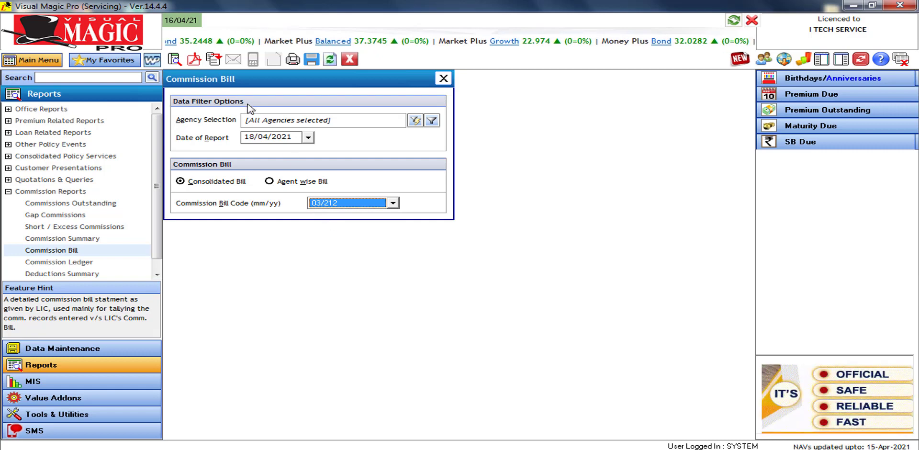
{"action": "left_click", "coordinate": [175, 61]}
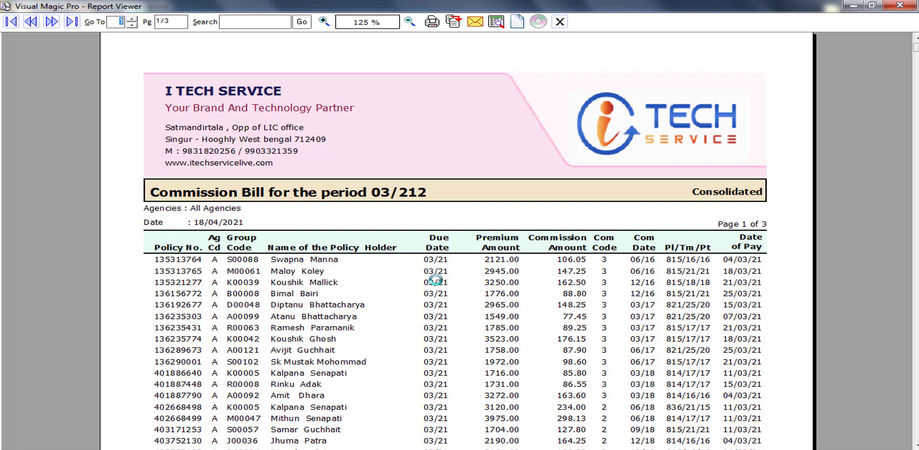
{"action": "left_click", "coordinate": [908, 6]}
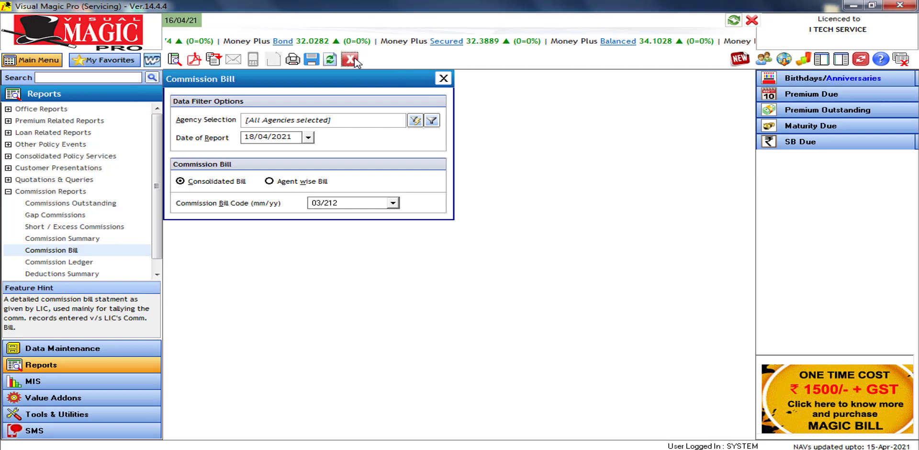
{"action": "left_click", "coordinate": [350, 59]}
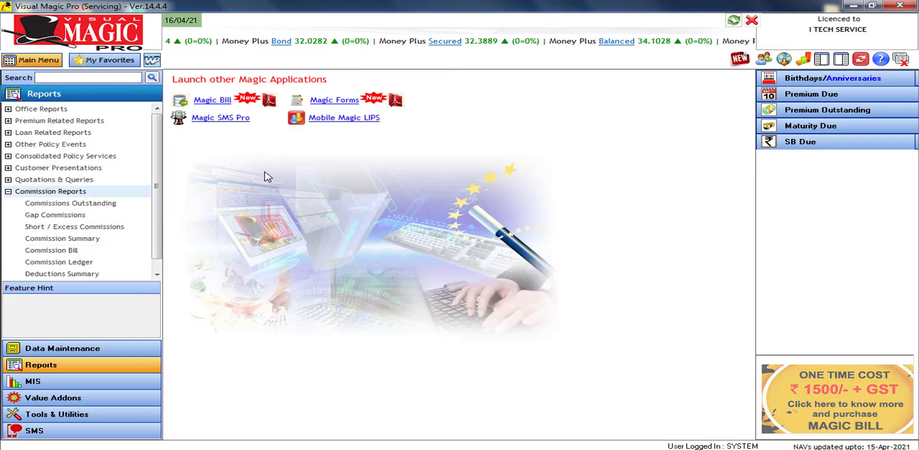
Open MIS Club Membership Eligibility, choose club CM, tick Continuation, and edit the qualifying year
{"action": "left_click", "coordinate": [71, 385]}
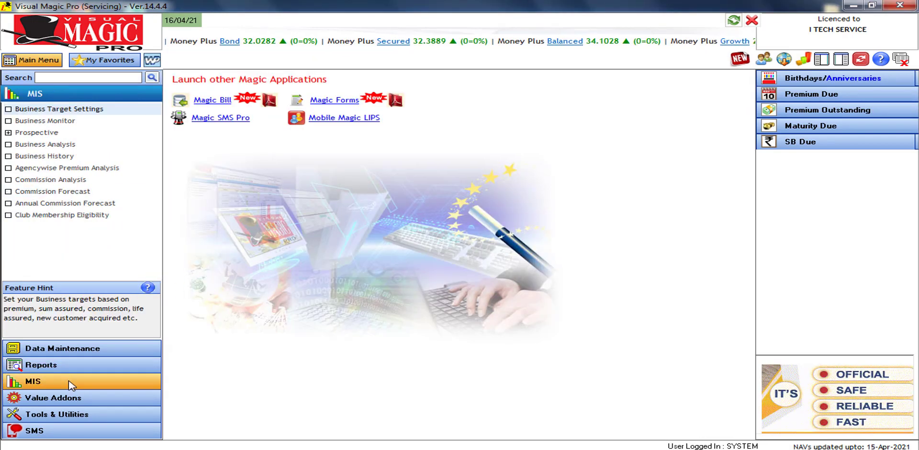
{"action": "left_click", "coordinate": [66, 219]}
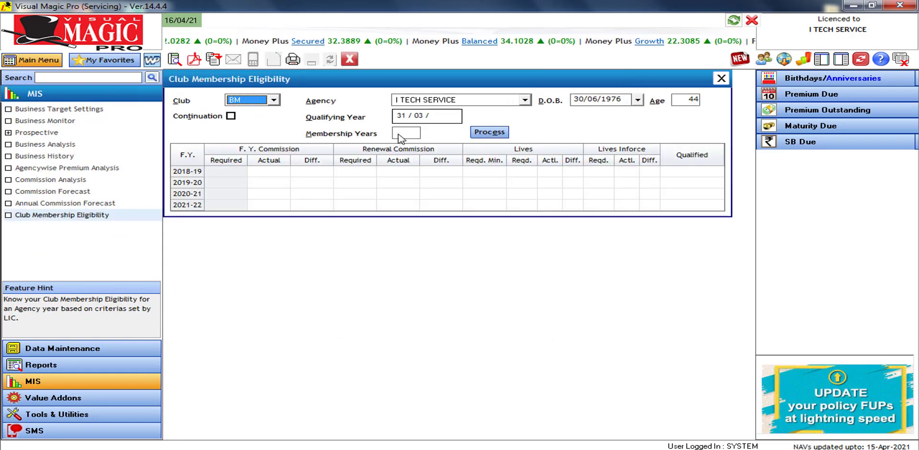
{"action": "left_click", "coordinate": [275, 102]}
{"action": "left_click", "coordinate": [253, 126]}
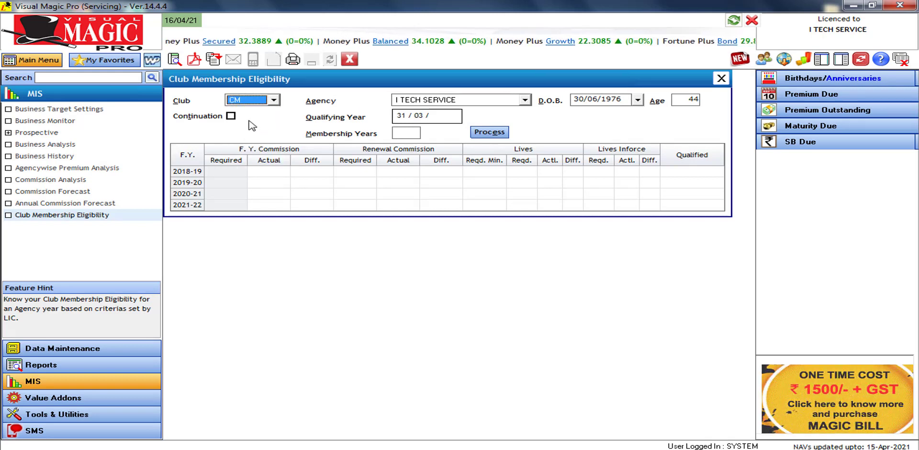
{"action": "left_click", "coordinate": [231, 117]}
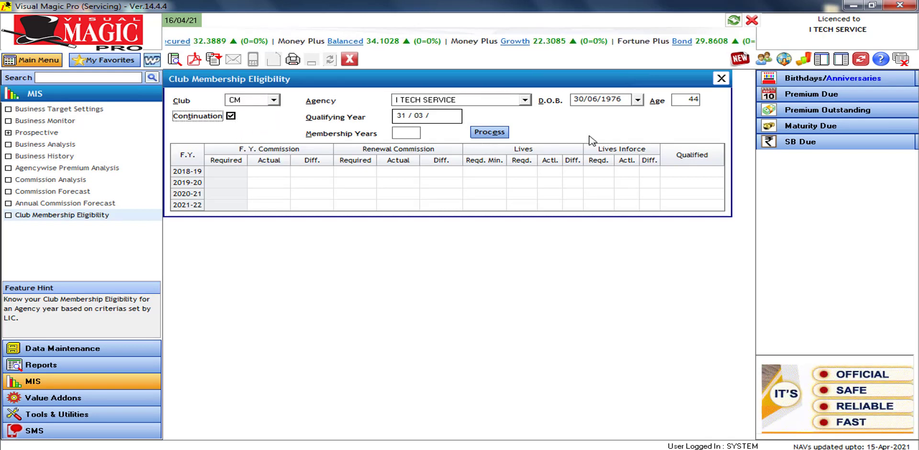
{"action": "left_click", "coordinate": [436, 119]}
{"action": "type", "text": "2022"}
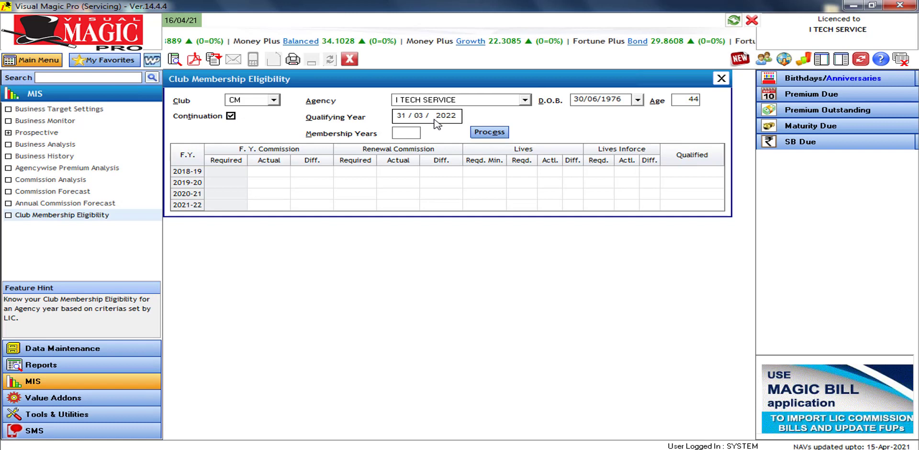
{"action": "key", "text": "BackSpace"}
{"action": "key", "text": "BackSpace"}
{"action": "key", "text": "BackSpace"}
{"action": "key", "text": "BackSpace"}
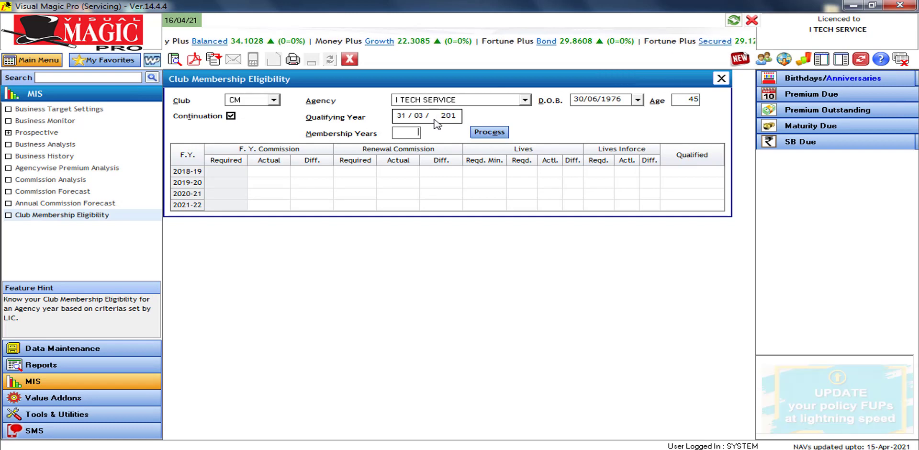
Process CM continuation eligibility for qualifying year 2021, then close the form
{"action": "left_click", "coordinate": [489, 136]}
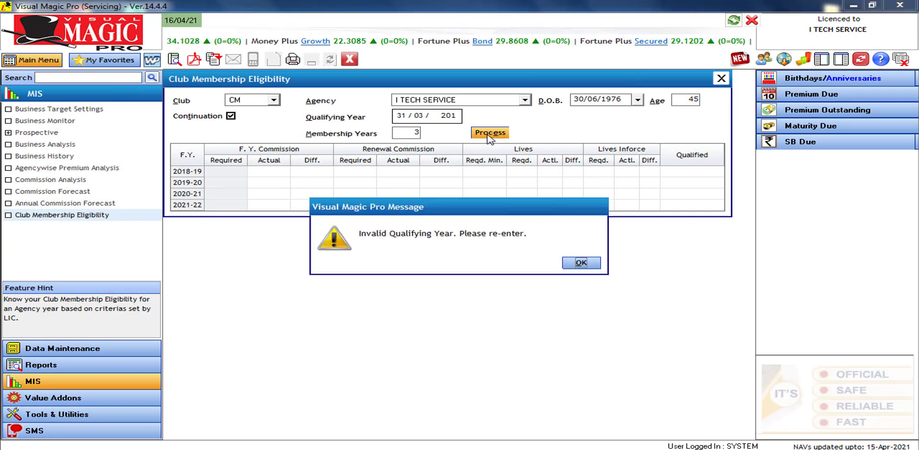
{"action": "left_click", "coordinate": [582, 263]}
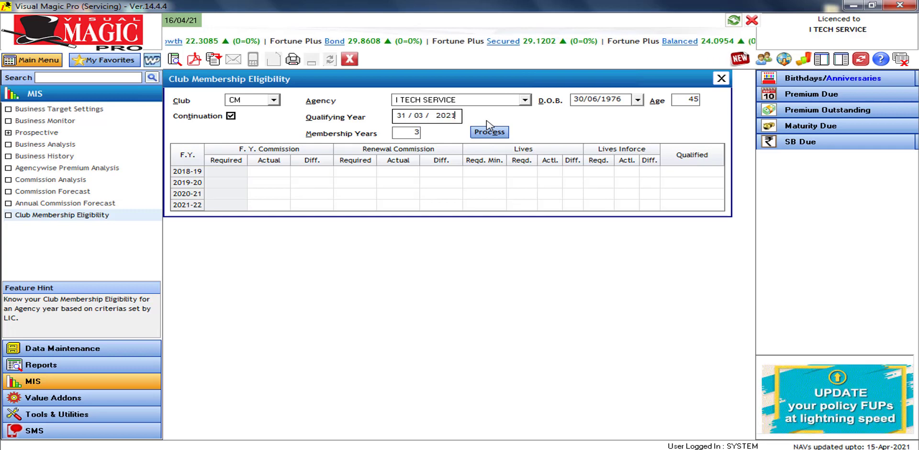
{"action": "key", "text": "Tab"}
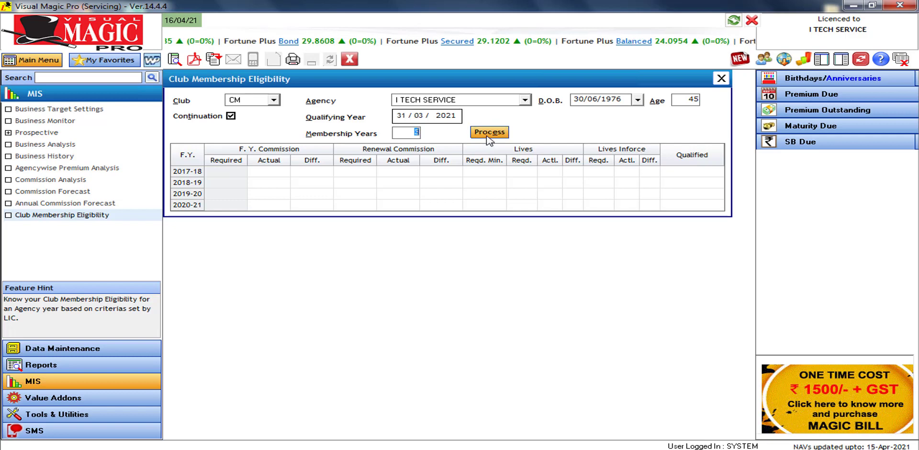
{"action": "left_click", "coordinate": [488, 138]}
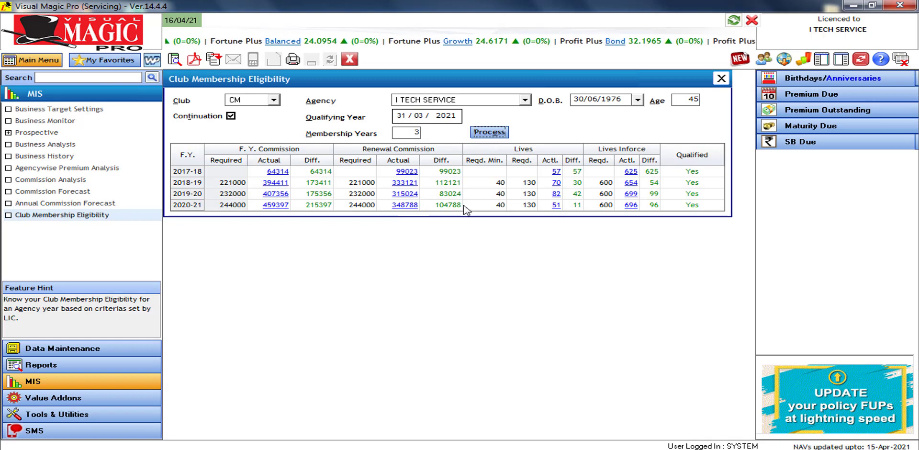
{"action": "left_click", "coordinate": [721, 79]}
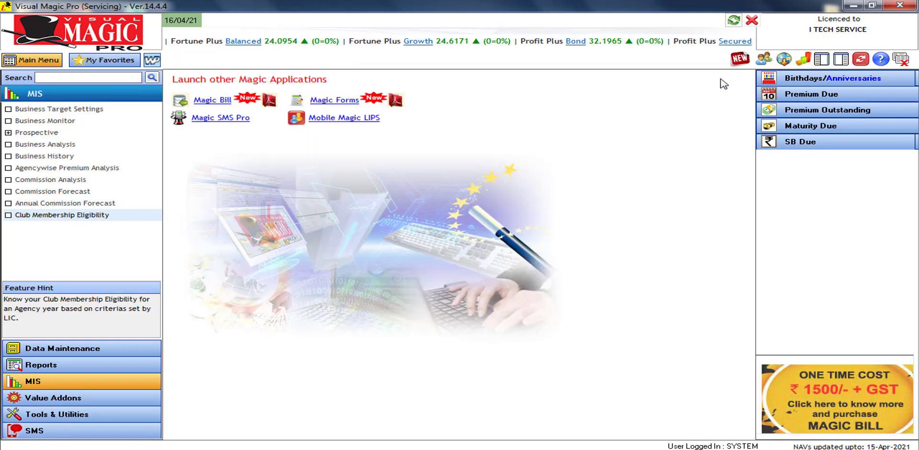
{"action": "left_click", "coordinate": [803, 61]}
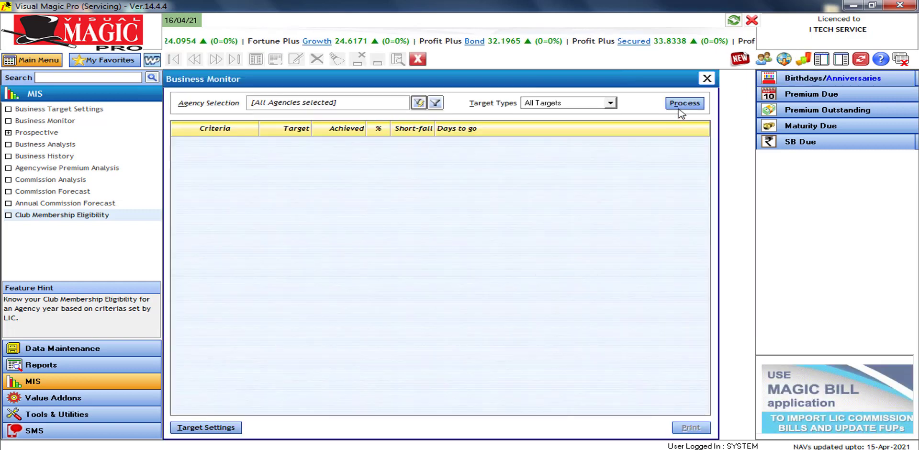
{"action": "left_click", "coordinate": [680, 105]}
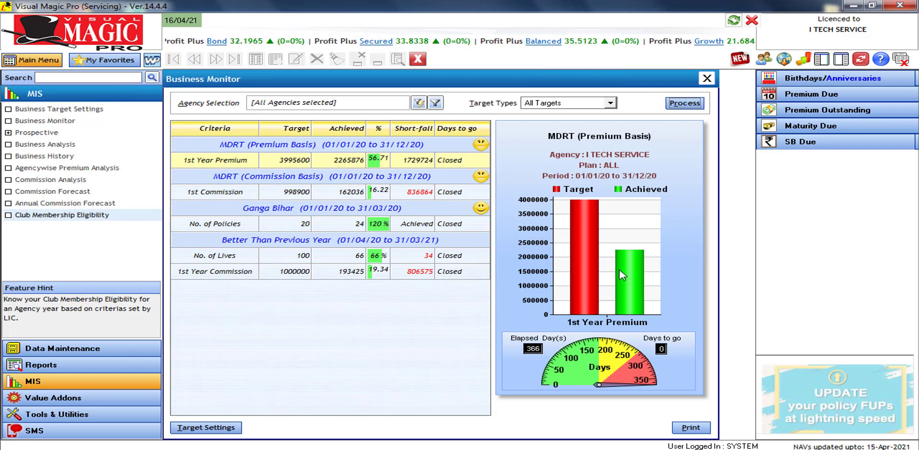
{"action": "mouse_move", "coordinate": [623, 275]}
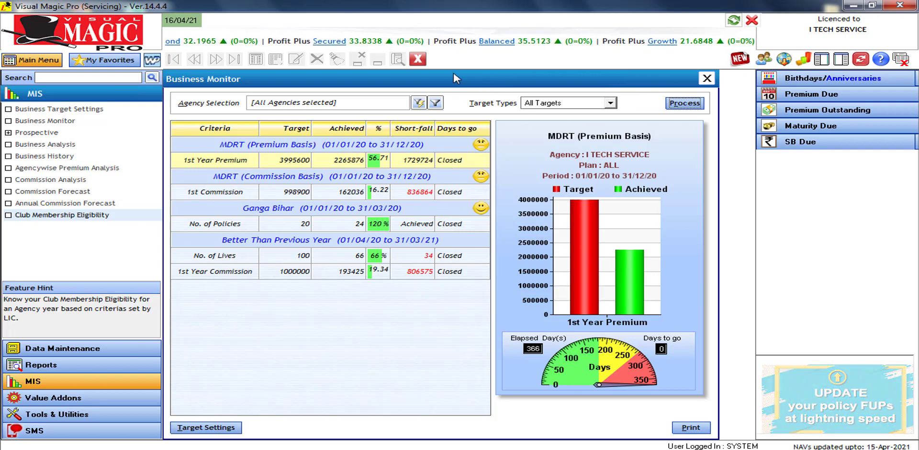
{"action": "left_click", "coordinate": [417, 60]}
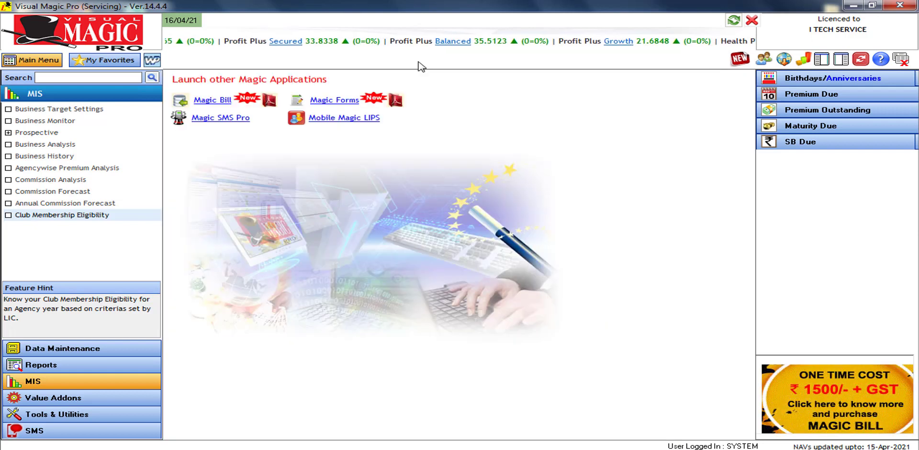